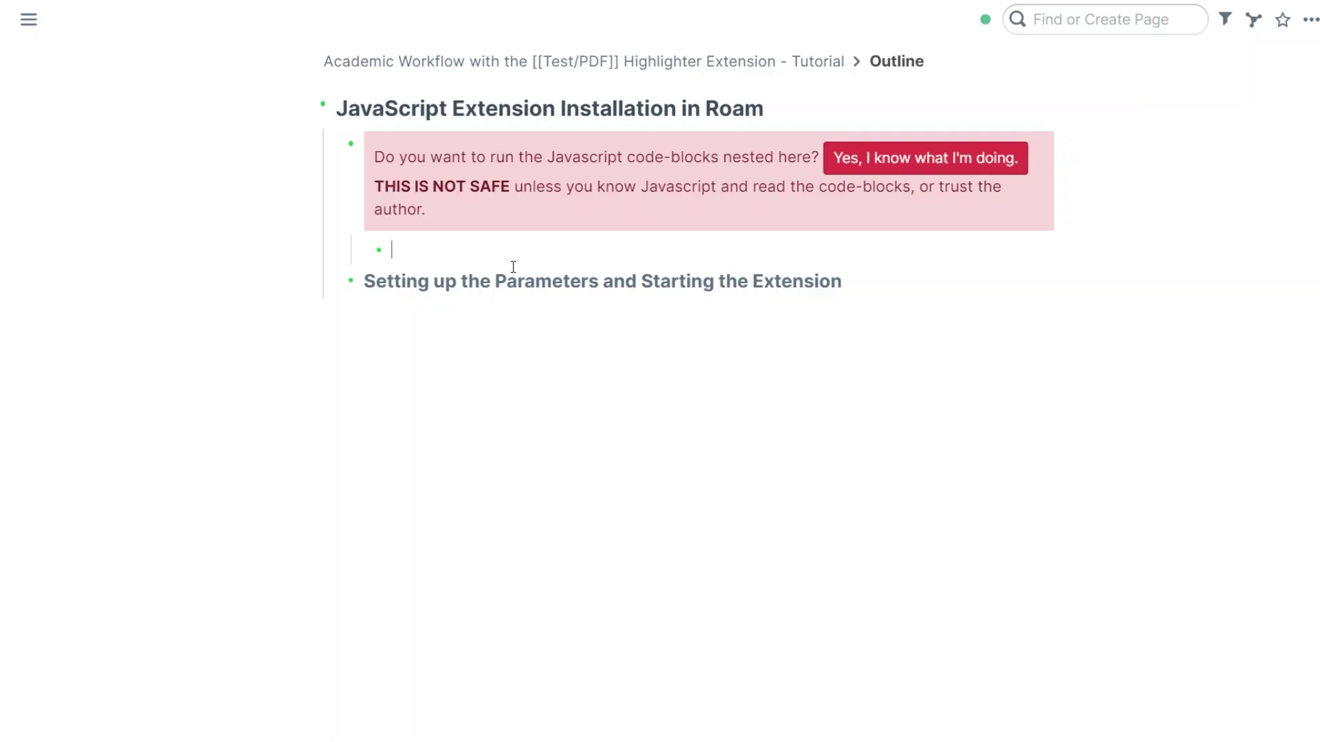
- Create a JavaScript code block nested under the run-JavaScript warning and paste in the enhancedPDF.js extension code with its pdfParams settings
{"action": "type", "text": "```"}
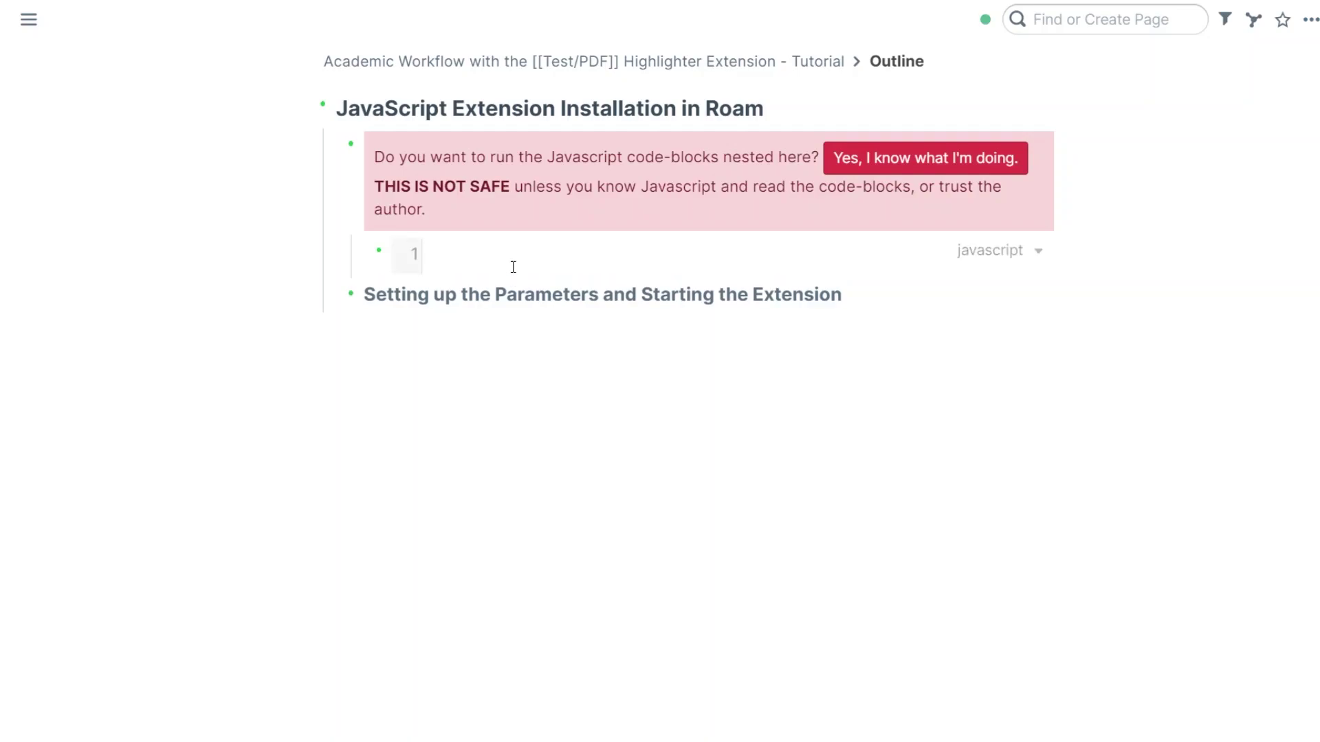
{"action": "left_click", "coordinate": [516, 260]}
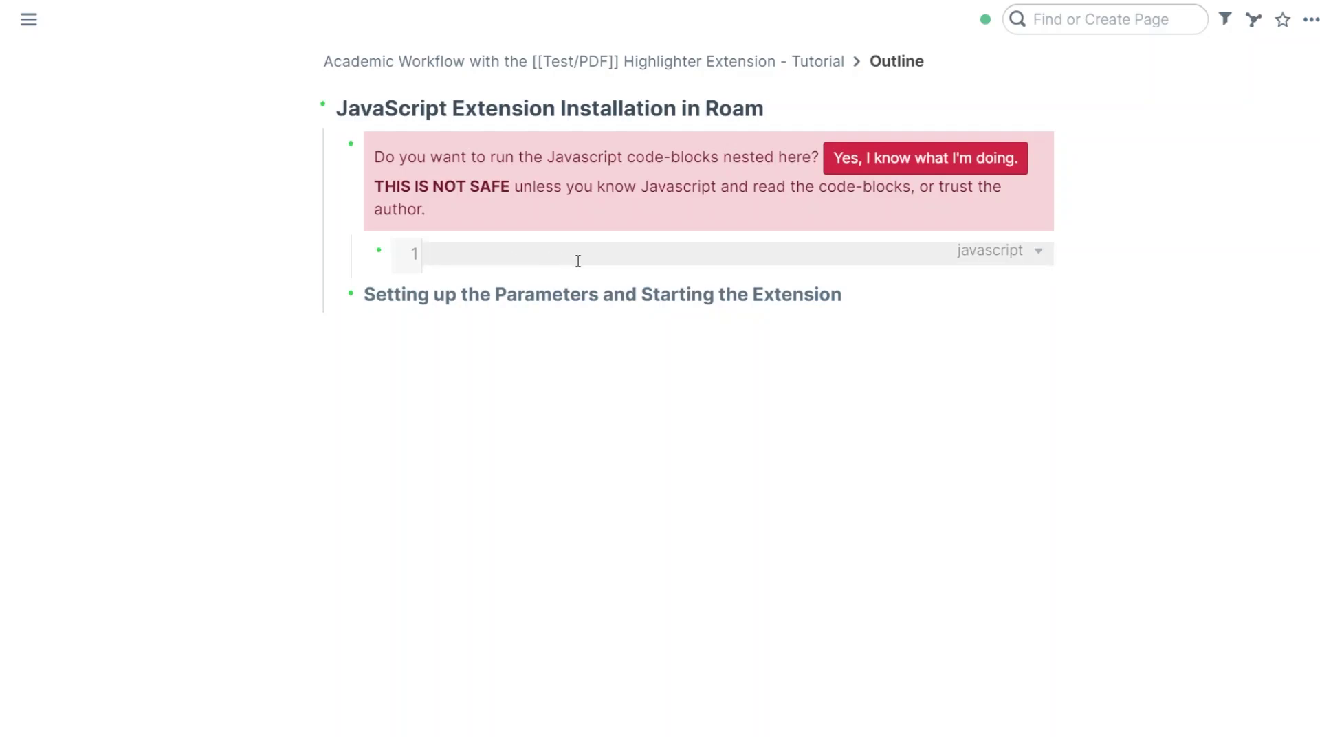
{"action": "left_click", "coordinate": [1002, 259]}
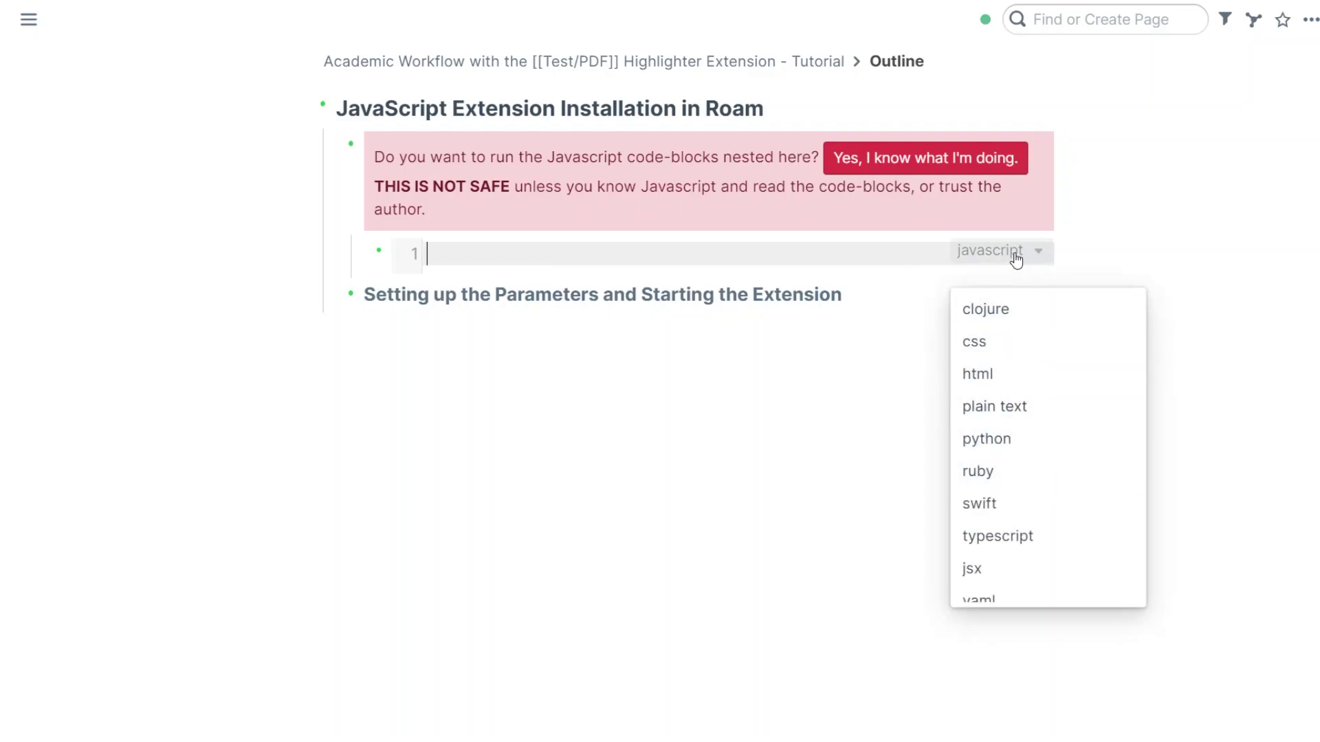
{"action": "left_click", "coordinate": [1003, 256]}
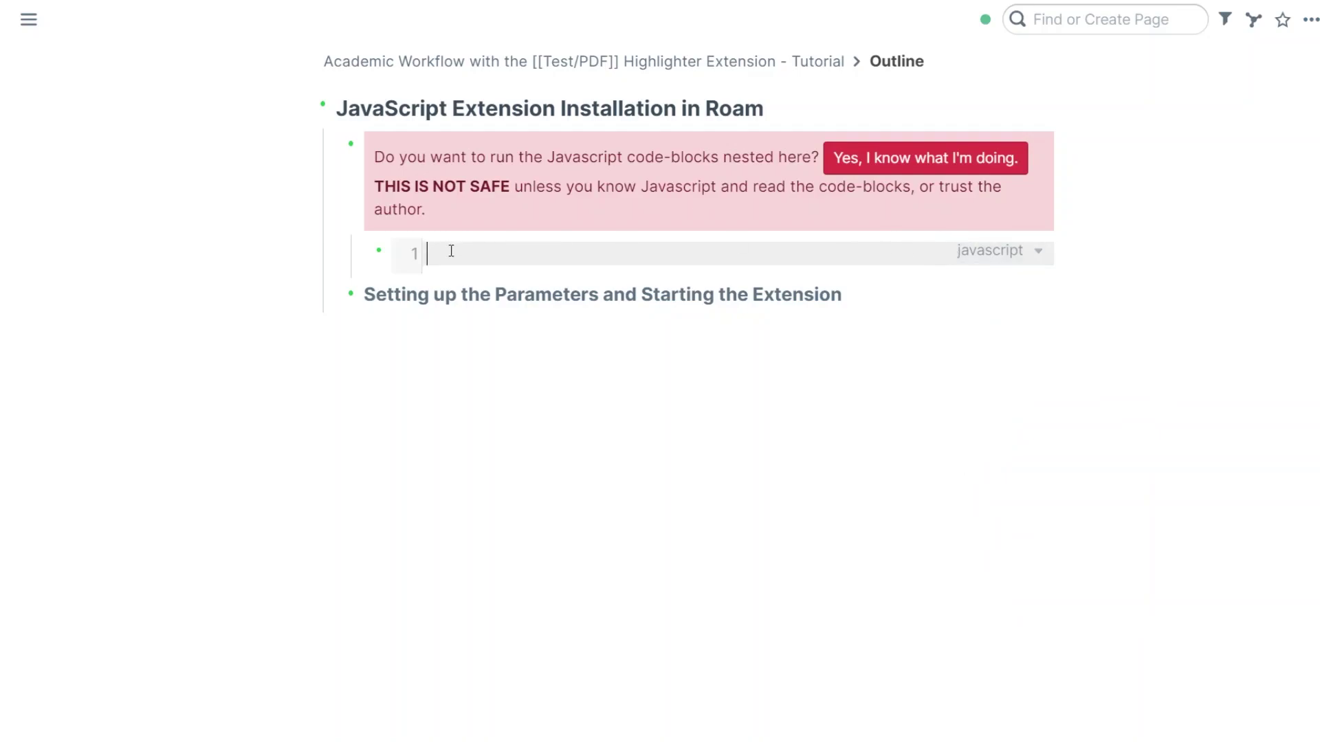
{"action": "left_click", "coordinate": [92, 256]}
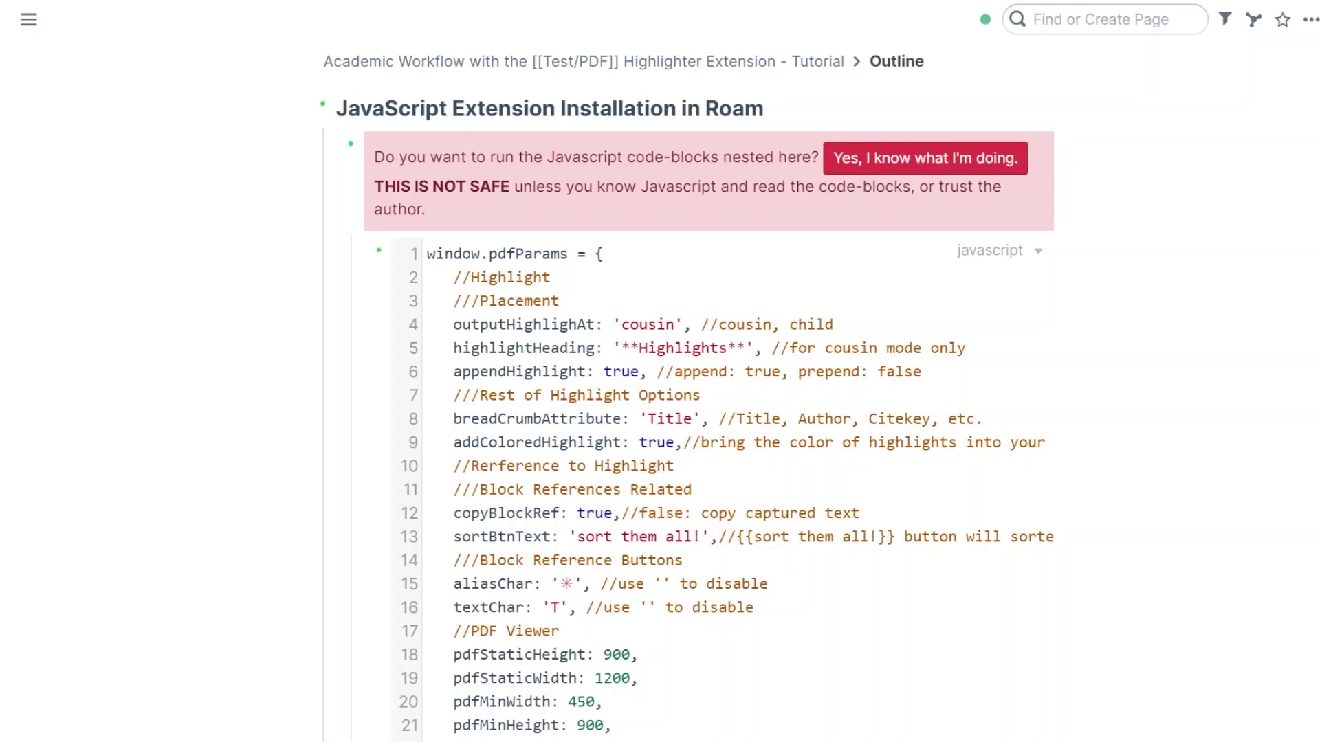
- Examine the pdfParams settings and the script-loading lines 37 to 40 in the pasted JavaScript code
{"action": "scroll", "coordinate": [687, 413], "scroll_direction": "down", "scroll_amount": 2}
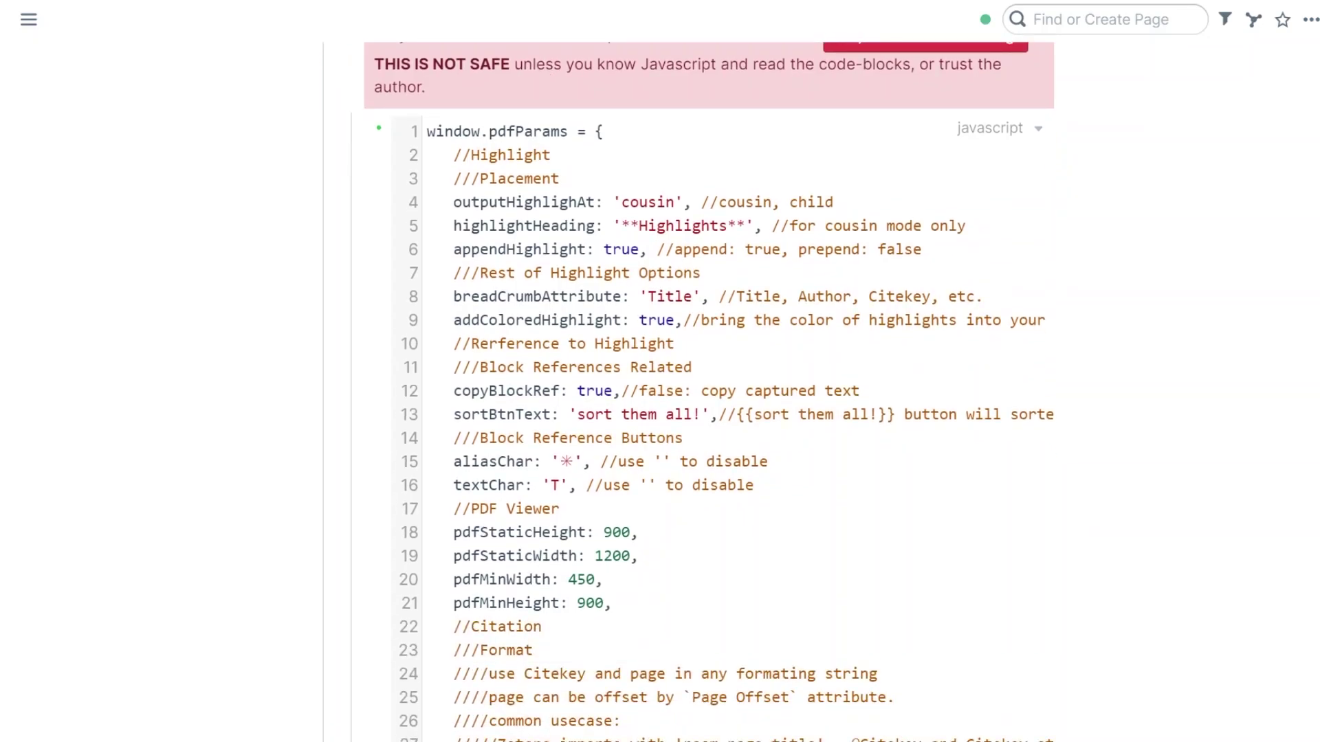
{"action": "left_click_drag", "start_coordinate": [489, 132], "coordinate": [568, 131]}
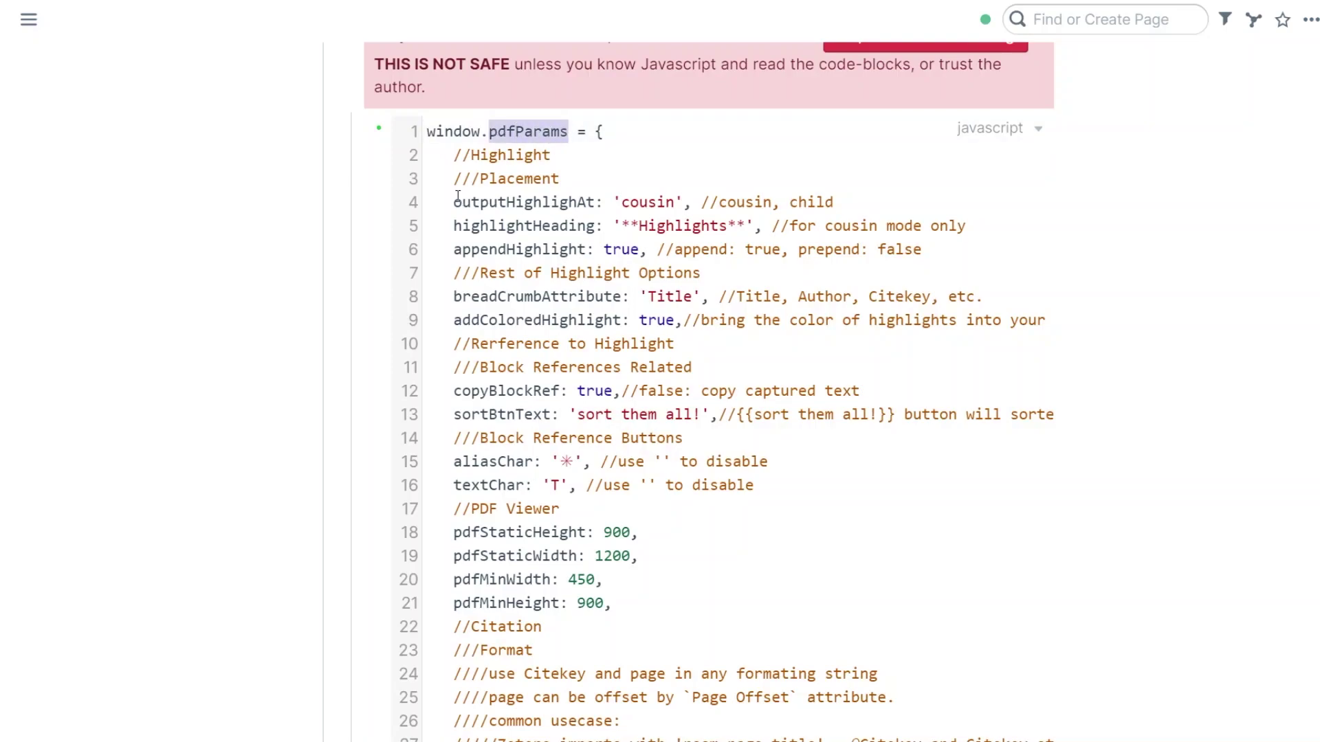
{"action": "left_click_drag", "start_coordinate": [455, 155], "coordinate": [572, 662]}
{"action": "scroll", "coordinate": [536, 613], "scroll_direction": "down", "scroll_amount": 2}
{"action": "scroll", "coordinate": [535, 612], "scroll_direction": "down", "scroll_amount": 2}
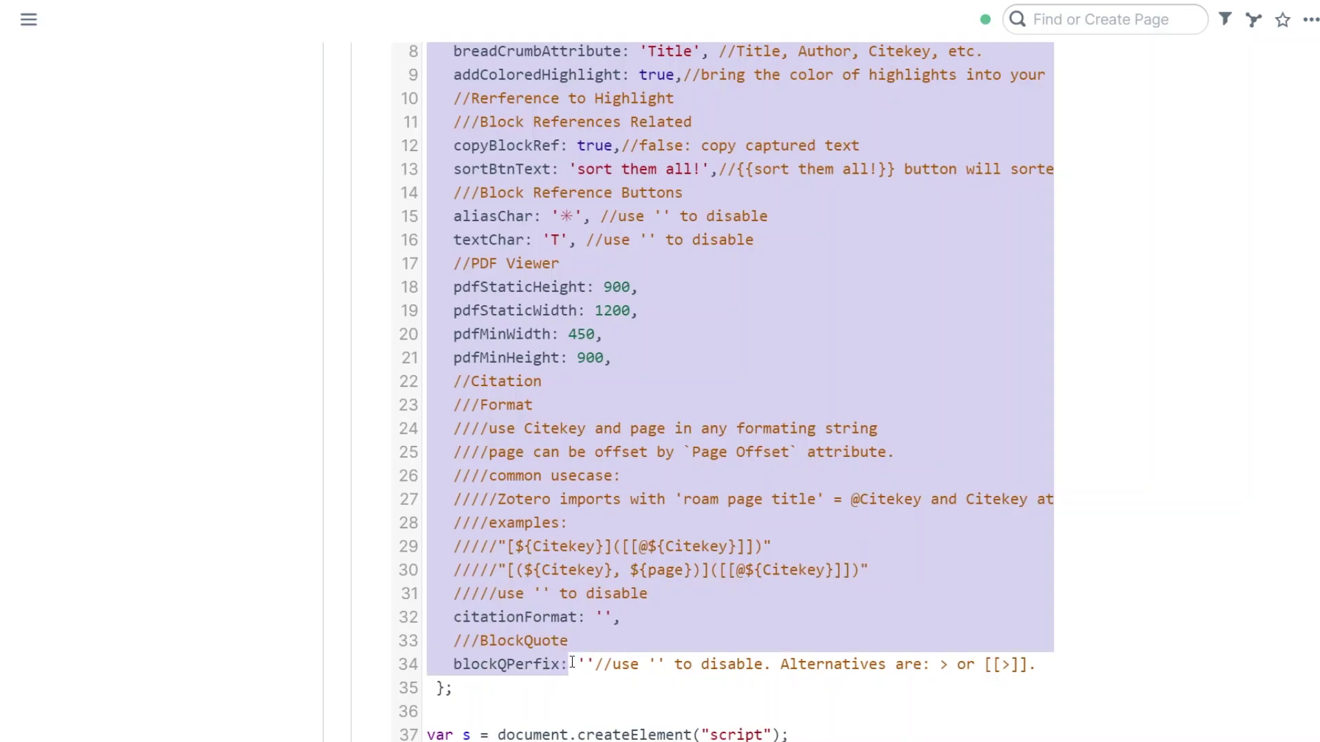
{"action": "scroll", "coordinate": [474, 476], "scroll_direction": "down", "scroll_amount": 4}
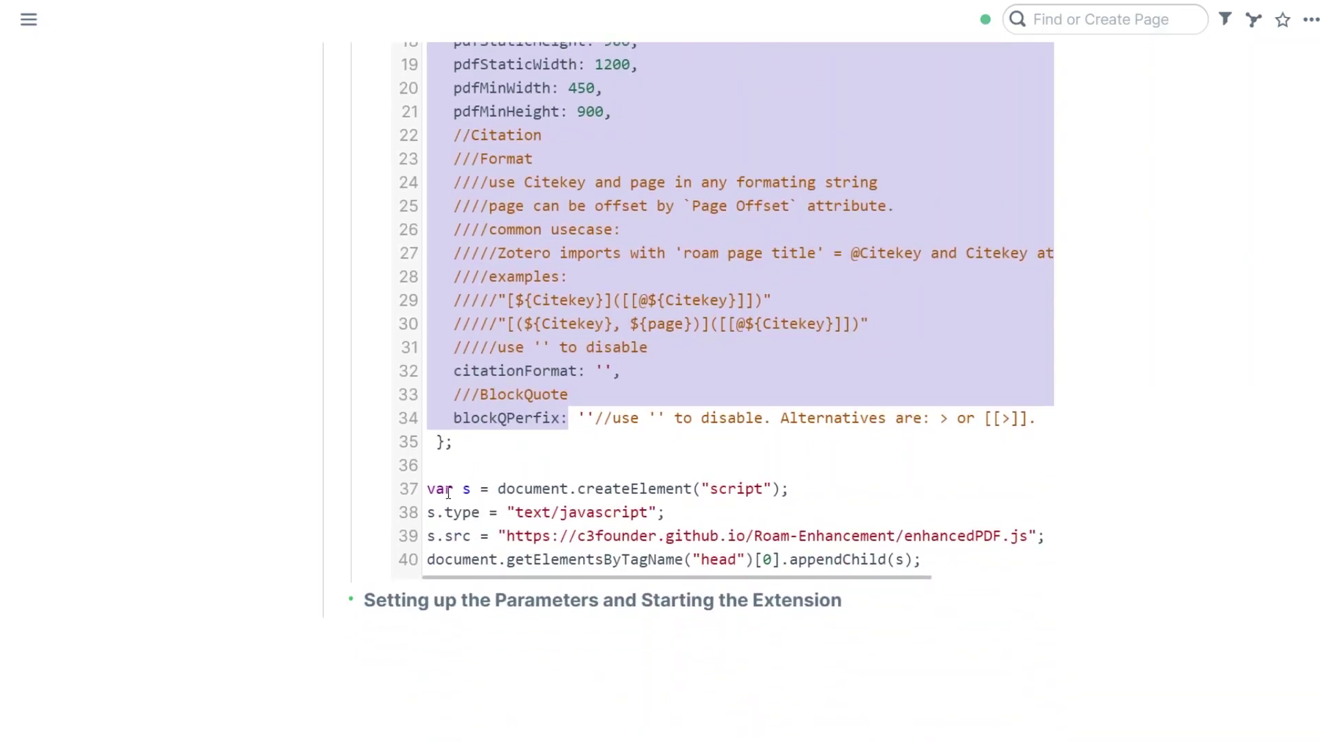
{"action": "left_click", "coordinate": [448, 491]}
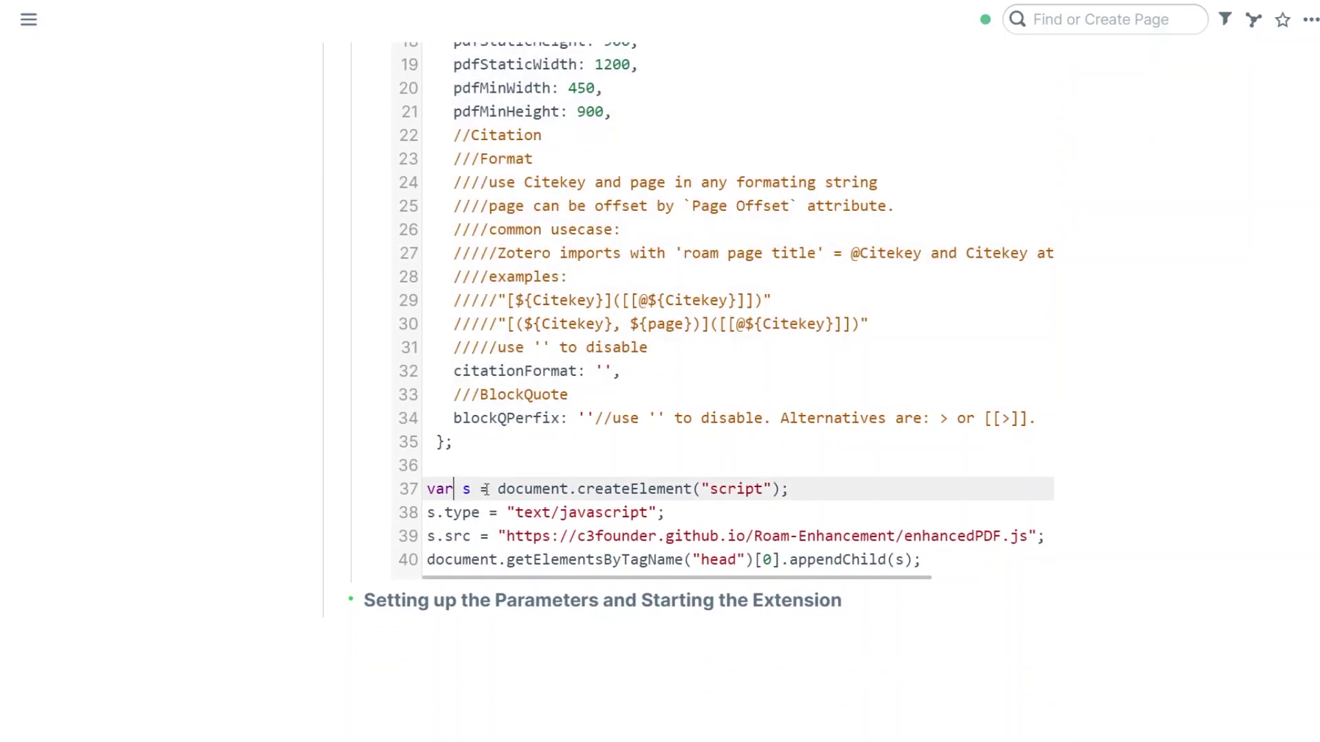
{"action": "left_click", "coordinate": [515, 537]}
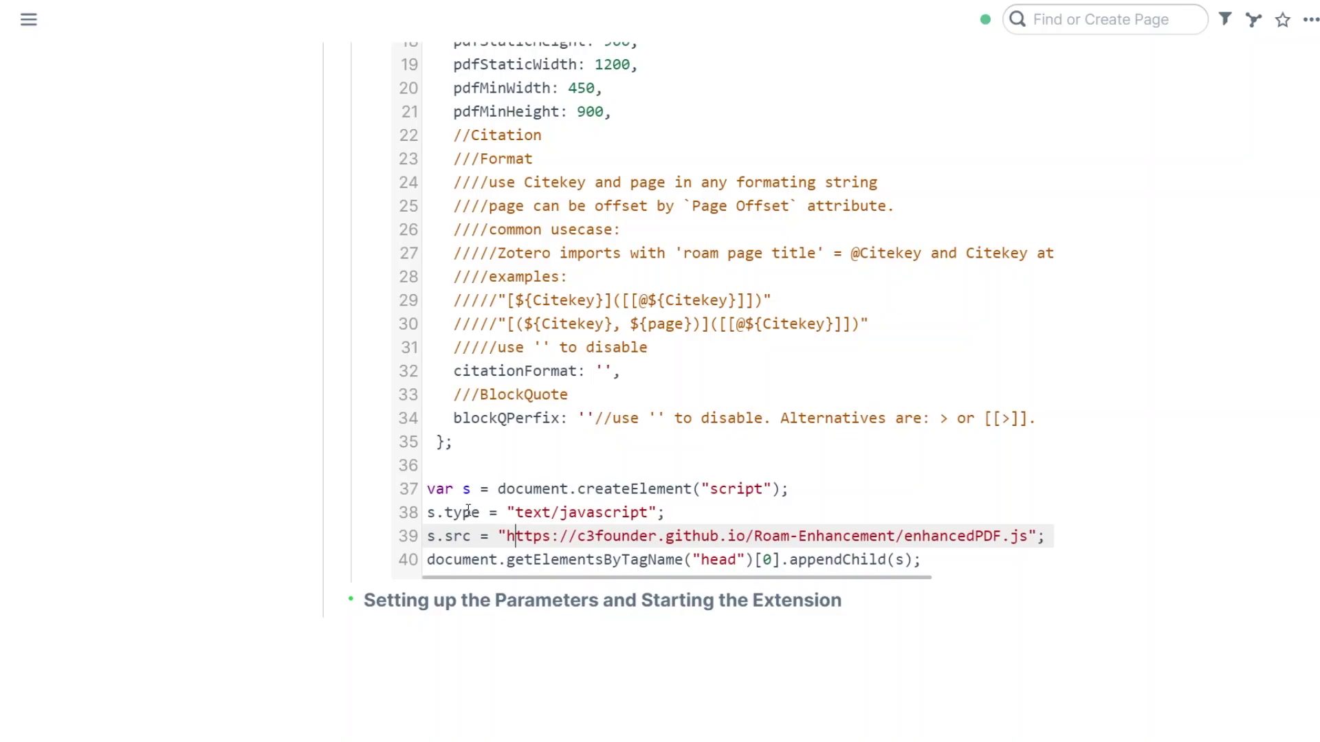
{"action": "left_click_drag", "start_coordinate": [427, 489], "coordinate": [981, 557]}
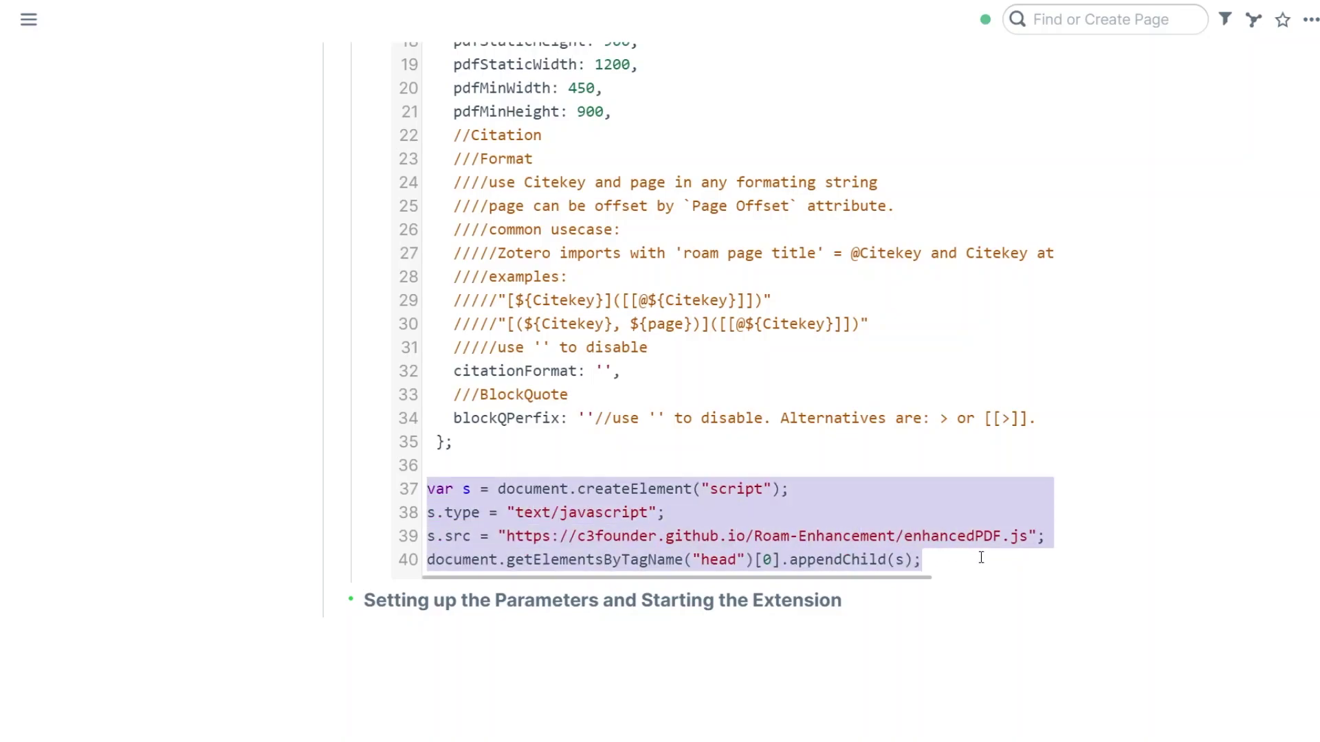
- Collapse the JavaScript code nested under the warning block
{"action": "scroll", "coordinate": [570, 459], "scroll_direction": "up", "scroll_amount": 3}
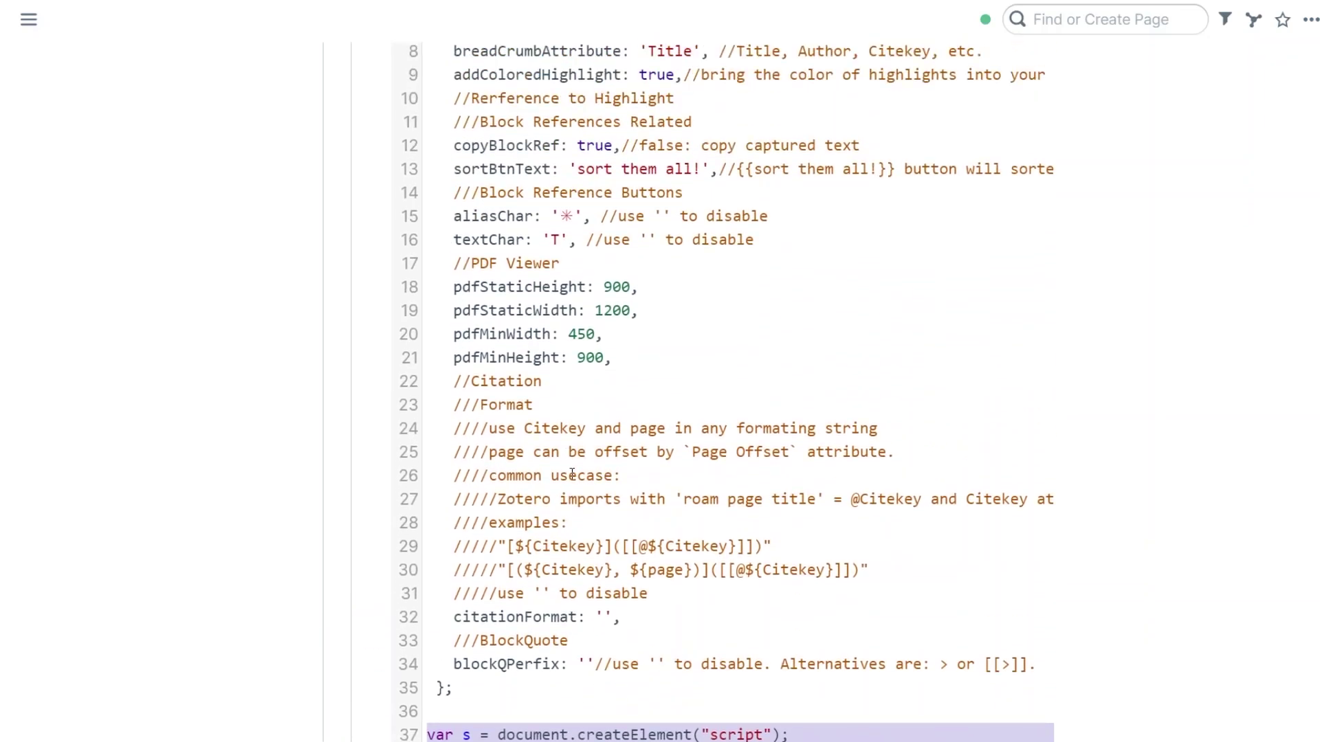
{"action": "scroll", "coordinate": [553, 565], "scroll_direction": "up", "scroll_amount": 3}
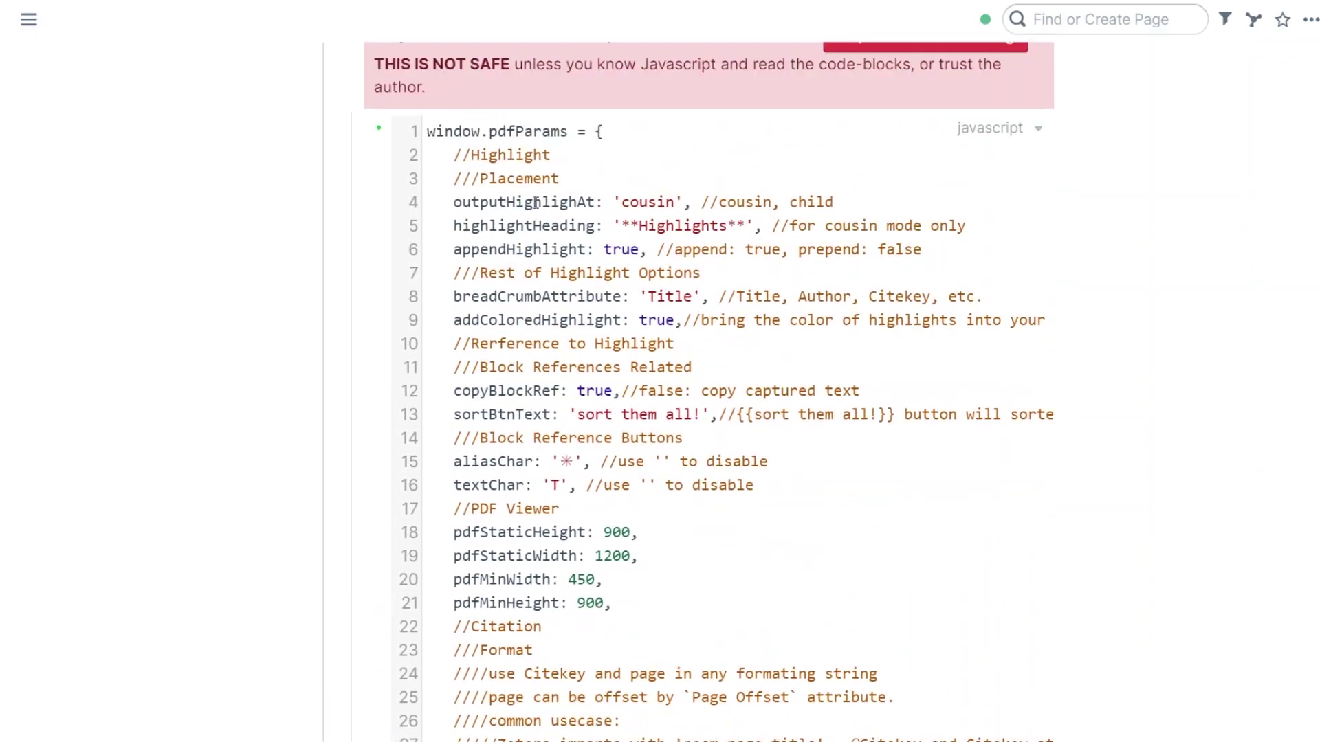
{"action": "scroll", "coordinate": [524, 201], "scroll_direction": "up", "scroll_amount": 2}
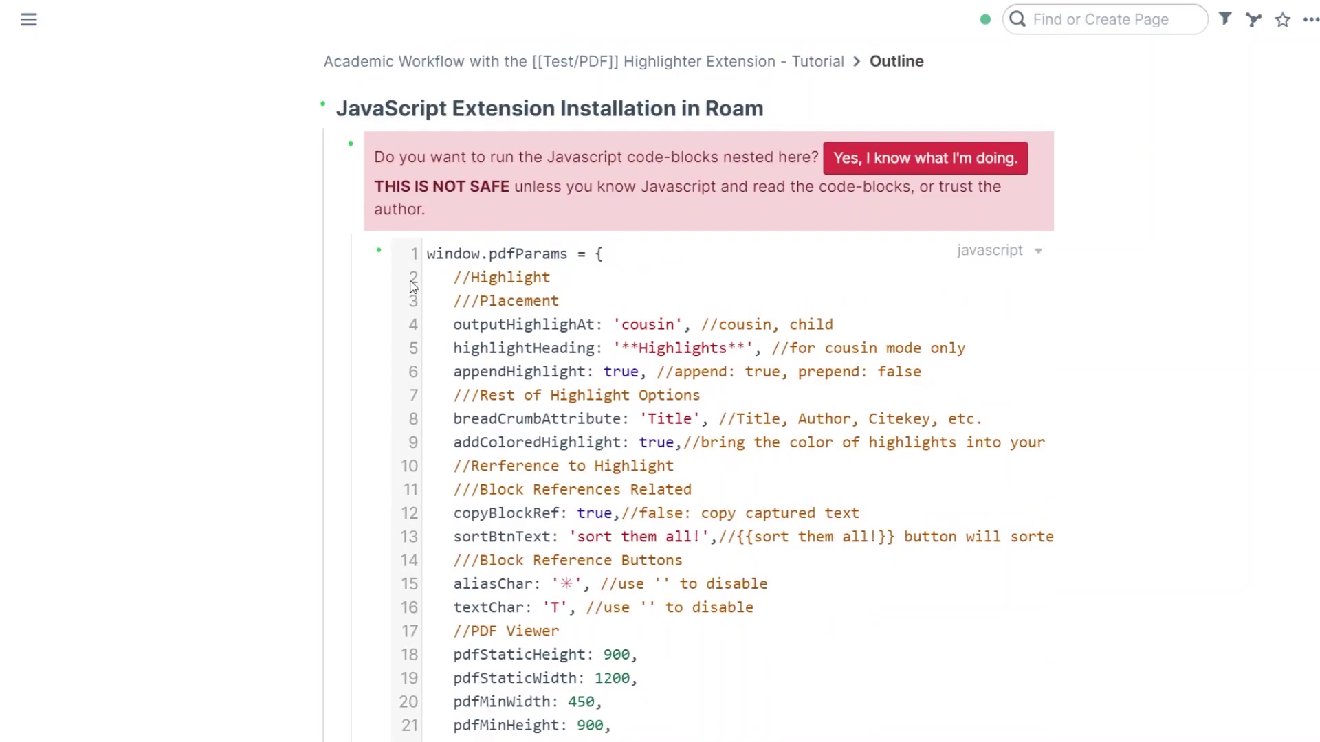
{"action": "left_click", "coordinate": [339, 143]}
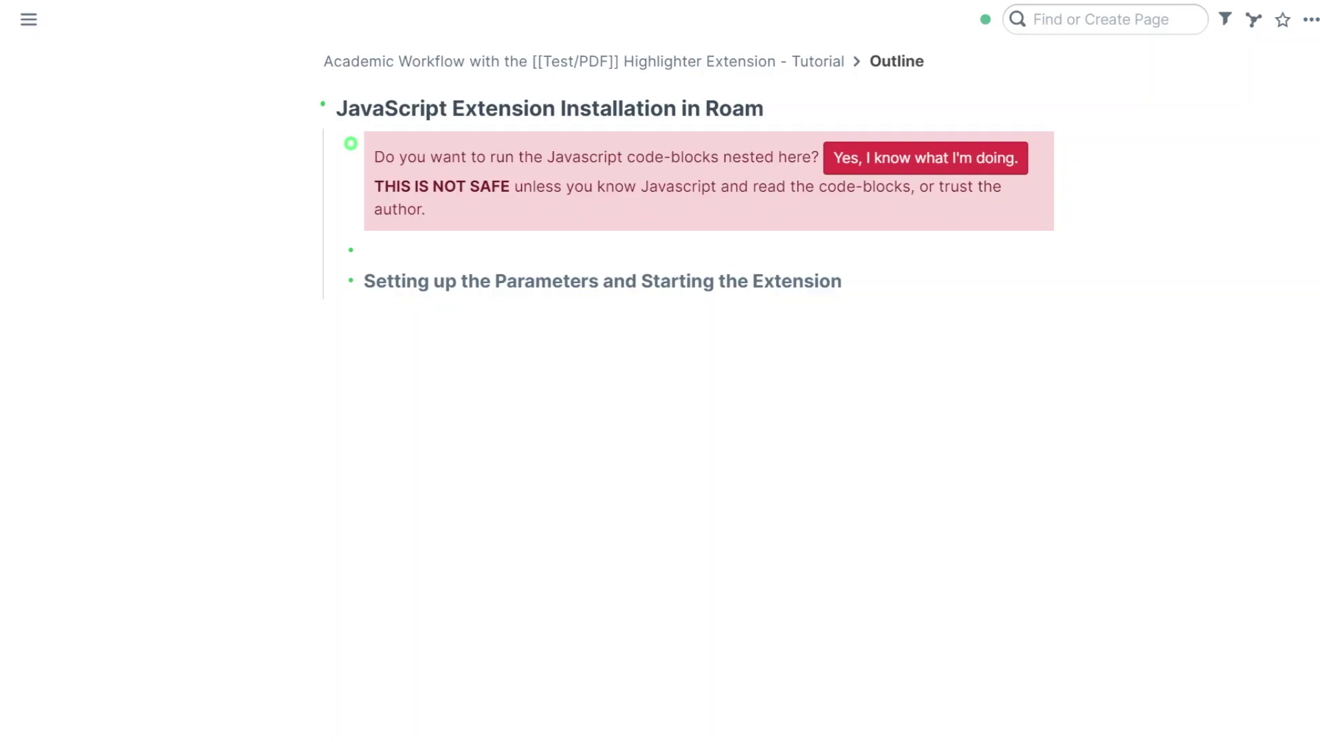
- Link the roam/css page in the empty block below the warning and open that page in the sidebar
{"action": "left_click", "coordinate": [436, 251]}
{"action": "type", "text": "[[roa"}
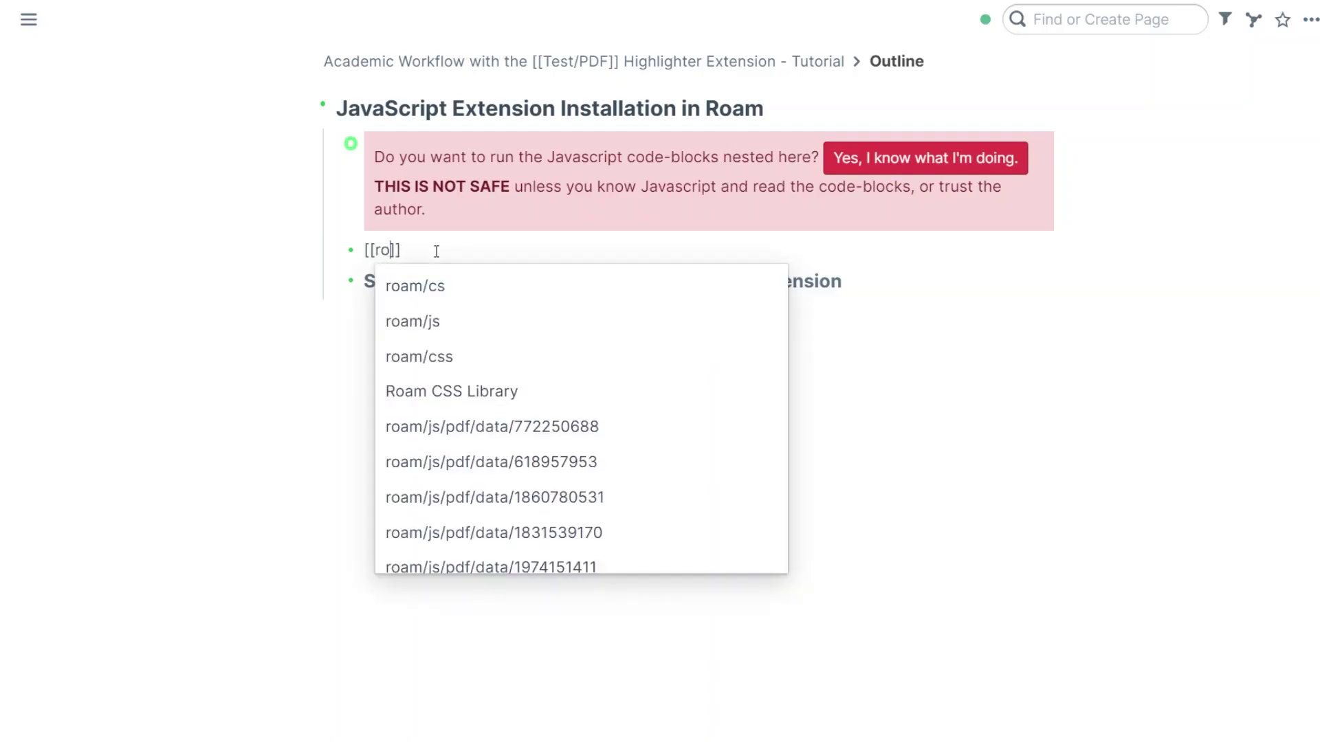
{"action": "type", "text": "m/css"}
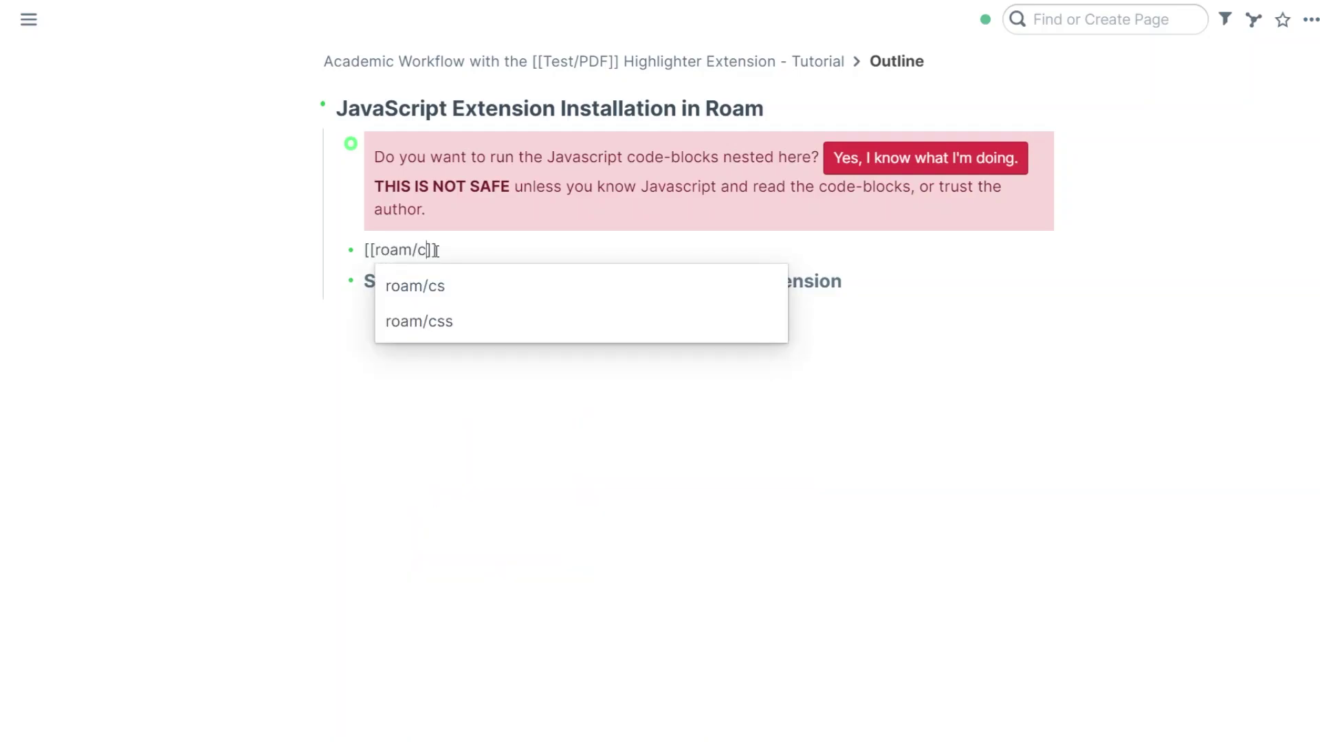
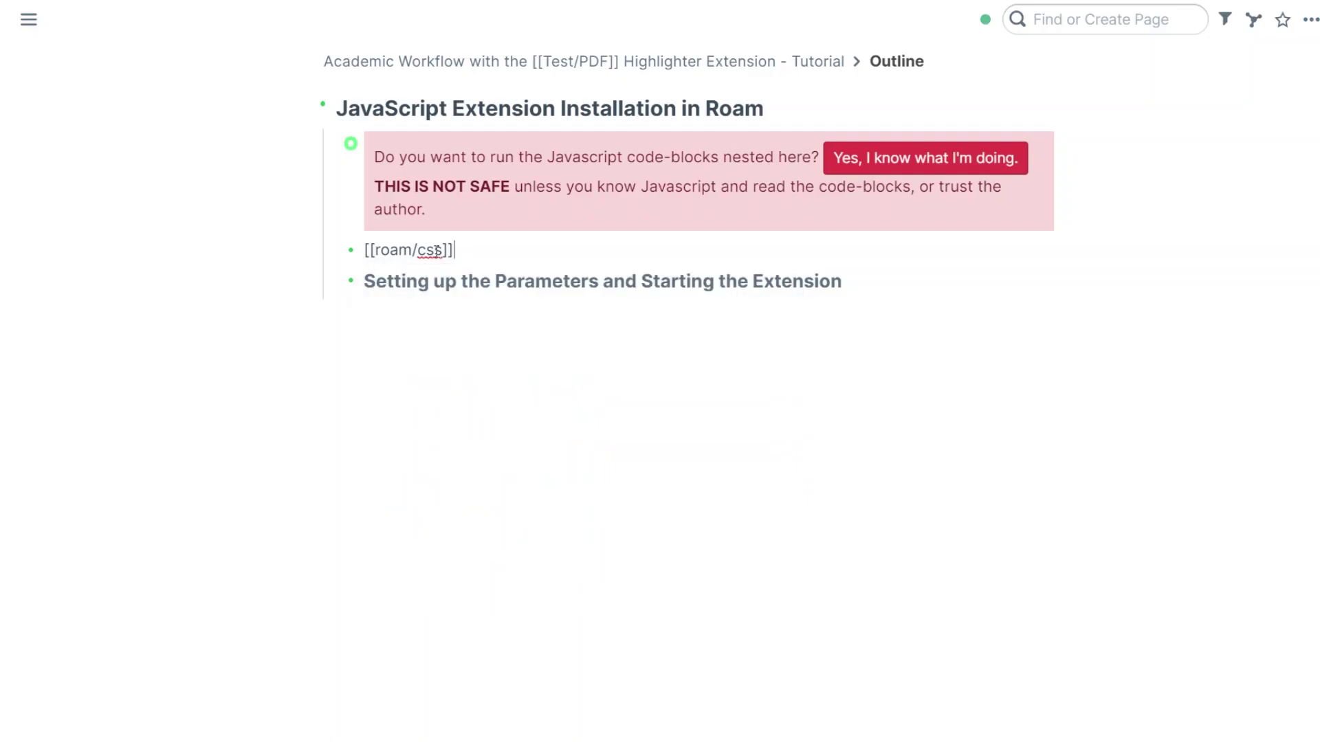
{"action": "left_click", "coordinate": [421, 250], "text": "shift"}
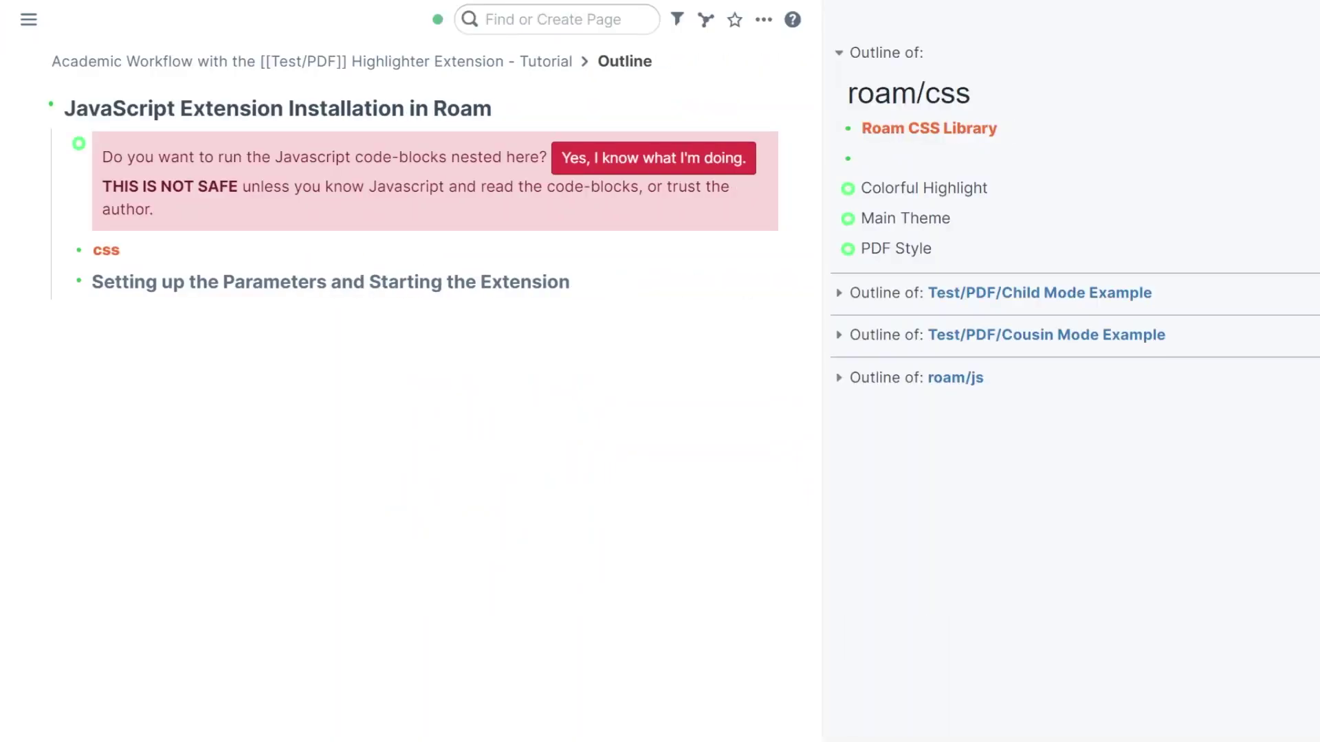
{"action": "type", "text": "```"}
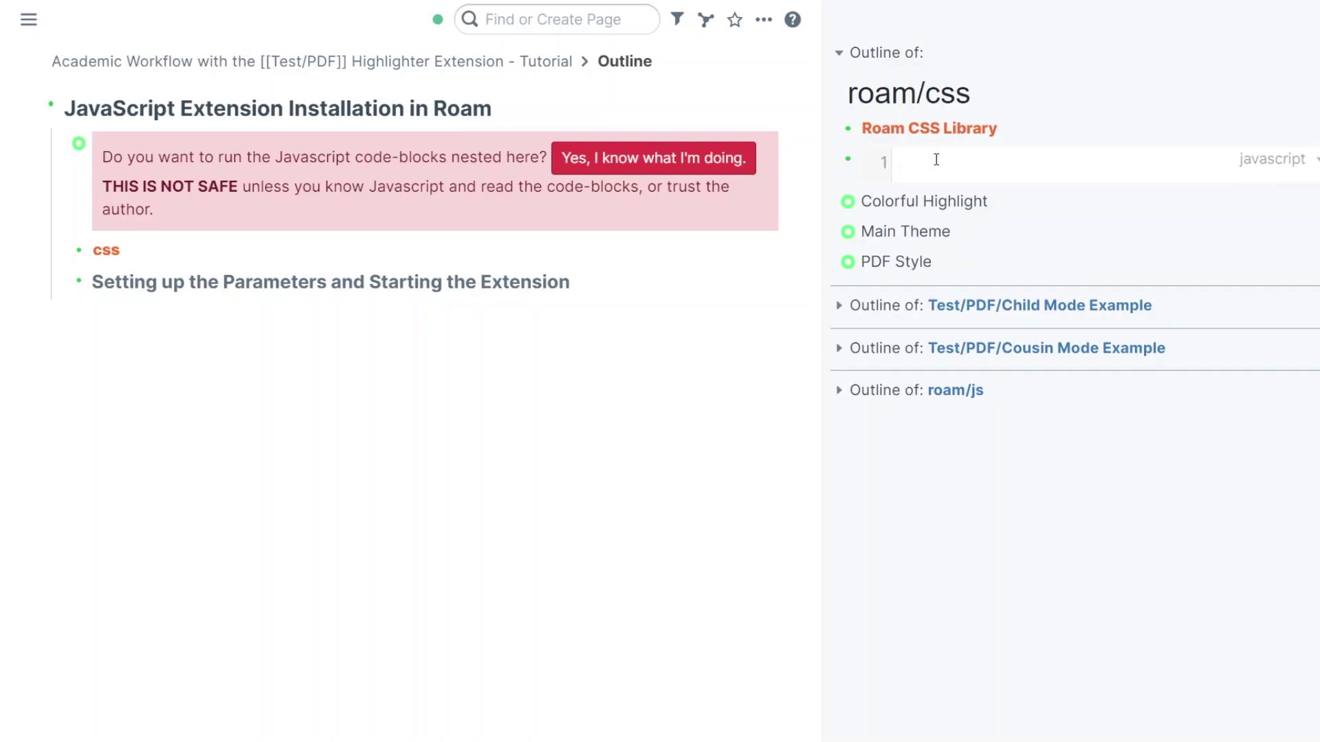
{"action": "left_click", "coordinate": [1267, 165]}
{"action": "left_click", "coordinate": [1196, 251]}
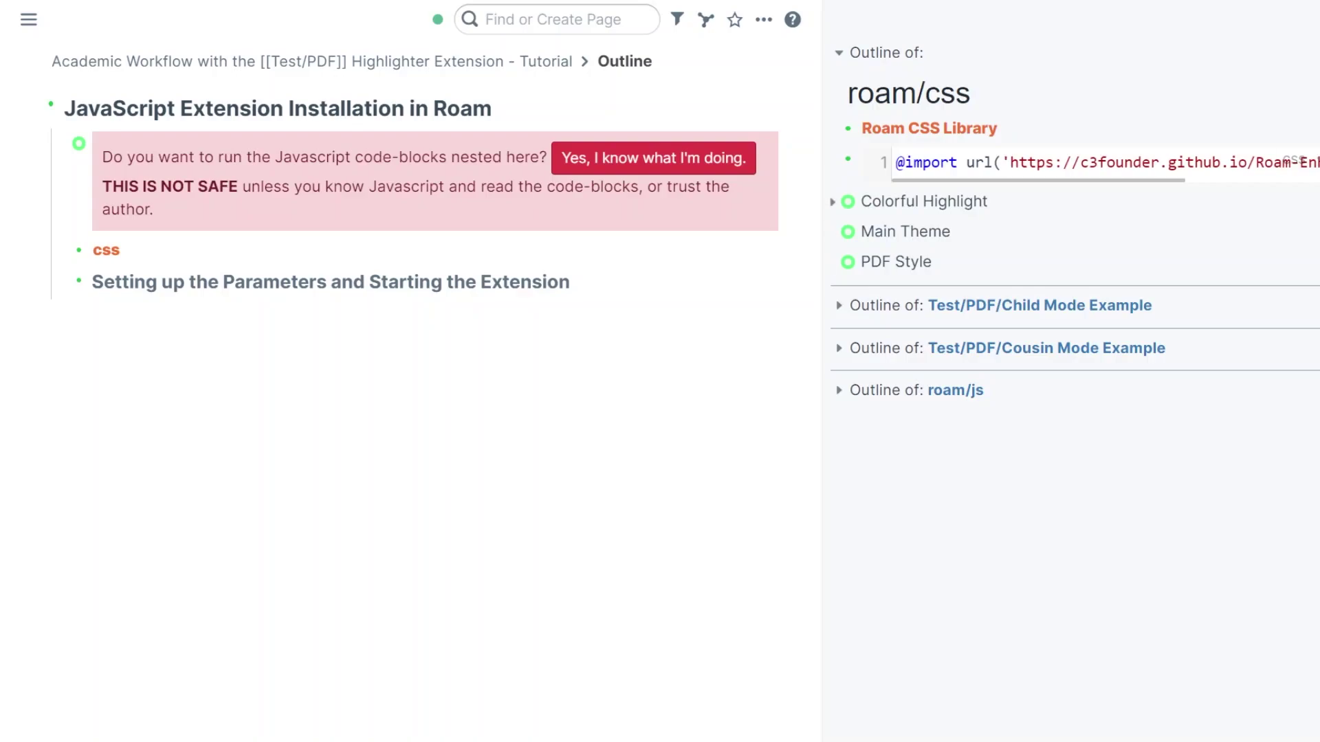
{"action": "left_click", "coordinate": [1292, 159]}
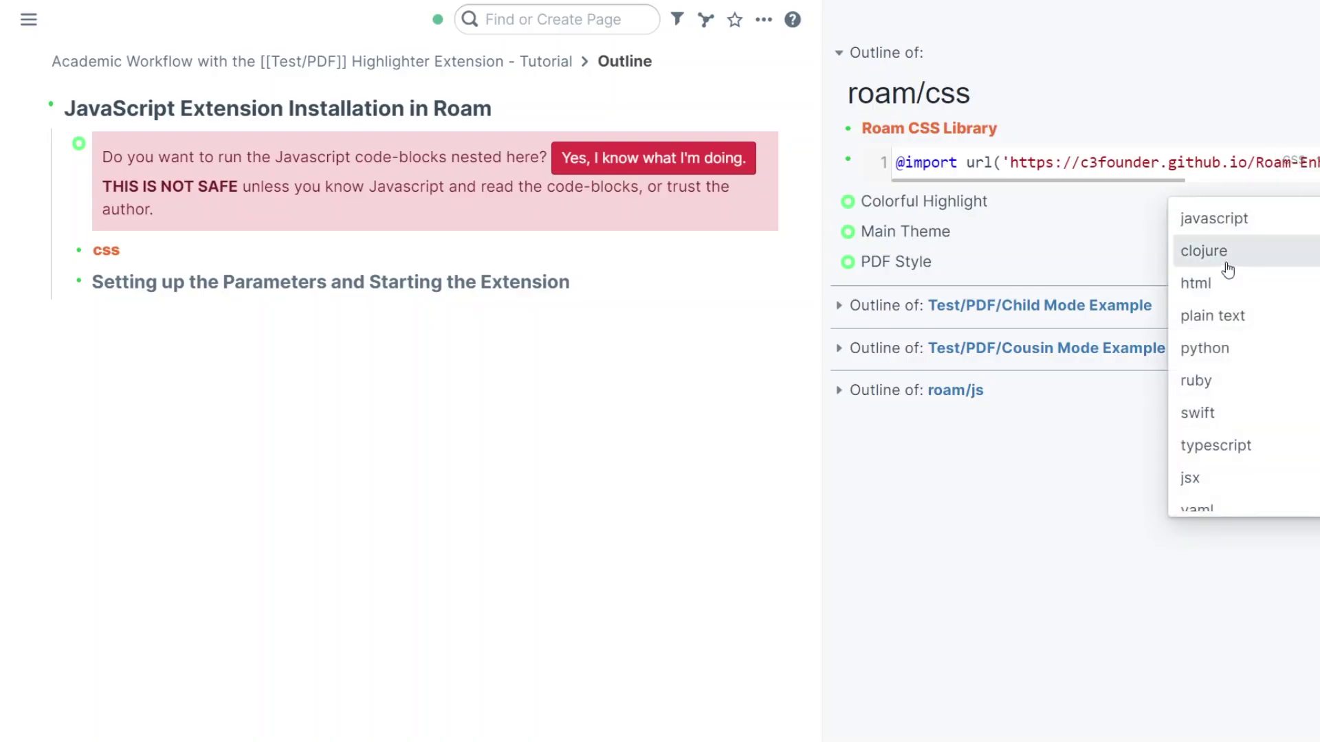
{"action": "left_click", "coordinate": [1169, 88]}
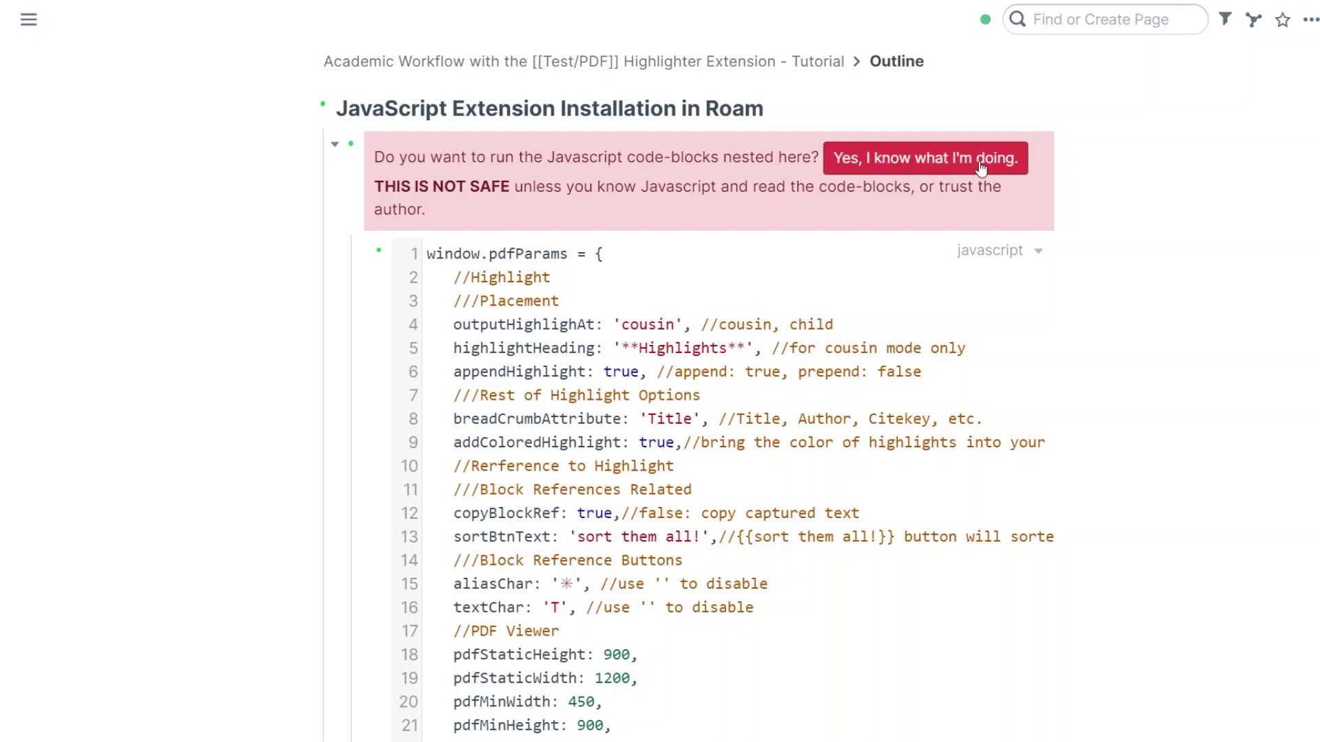
- Authorize the JavaScript code blocks nested under the warning to run
{"action": "left_click", "coordinate": [932, 164]}
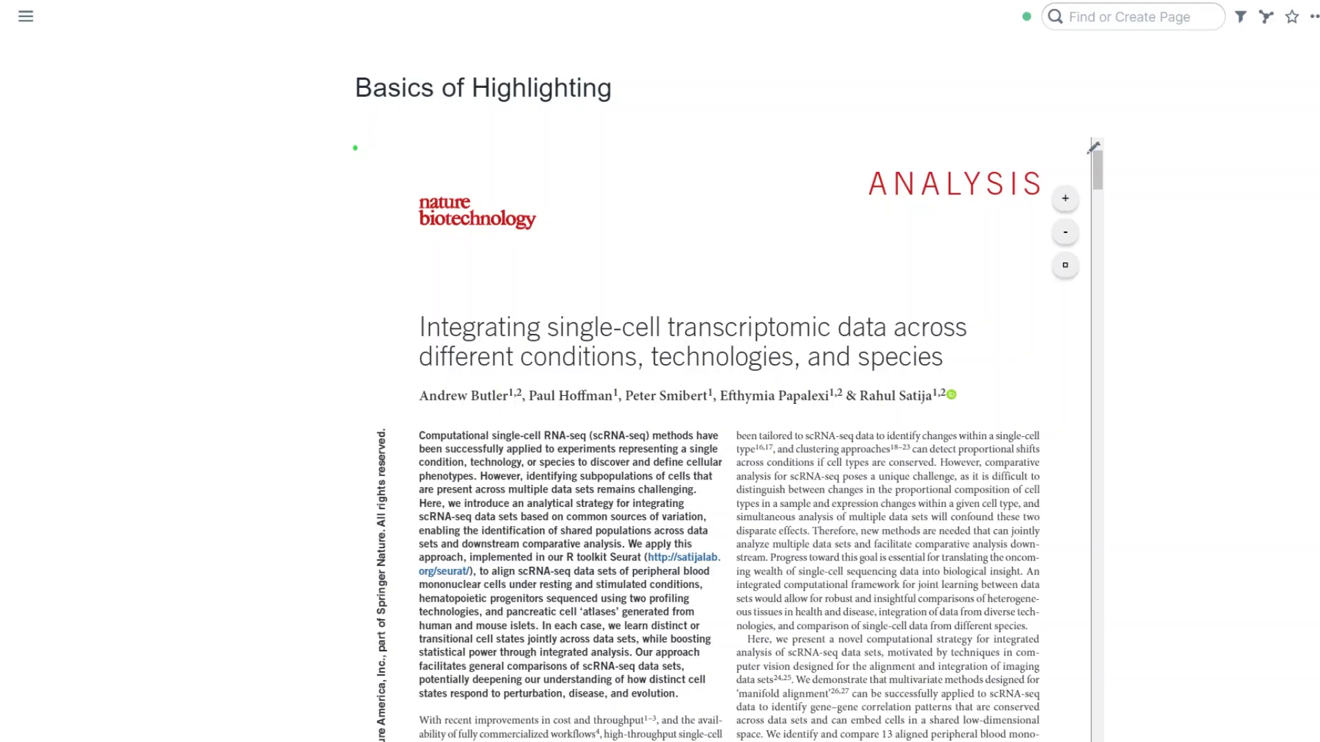
- Highlight the PDF passage from "and clustering approaches" to "poses a unique challenge" on the first page
{"action": "scroll", "coordinate": [1093, 147], "scroll_direction": "down", "scroll_amount": 2}
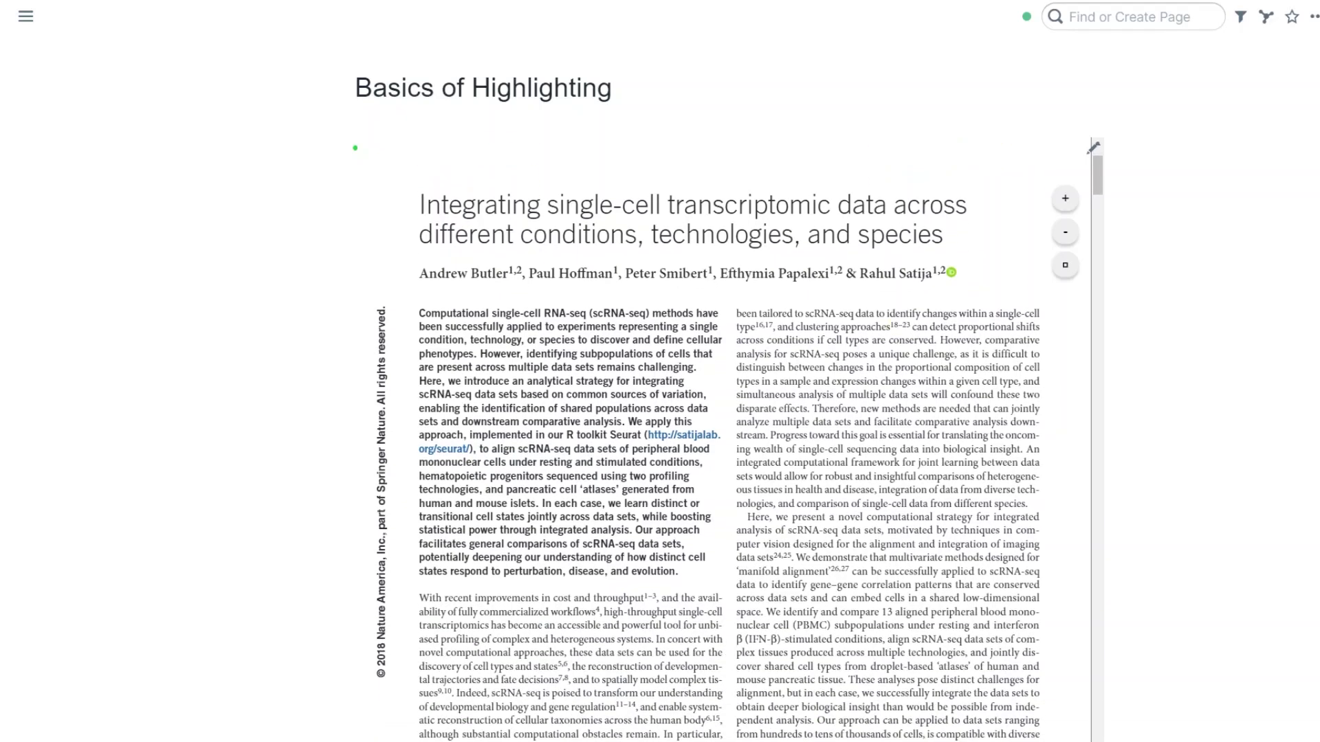
{"action": "left_click_drag", "start_coordinate": [778, 327], "coordinate": [956, 354]}
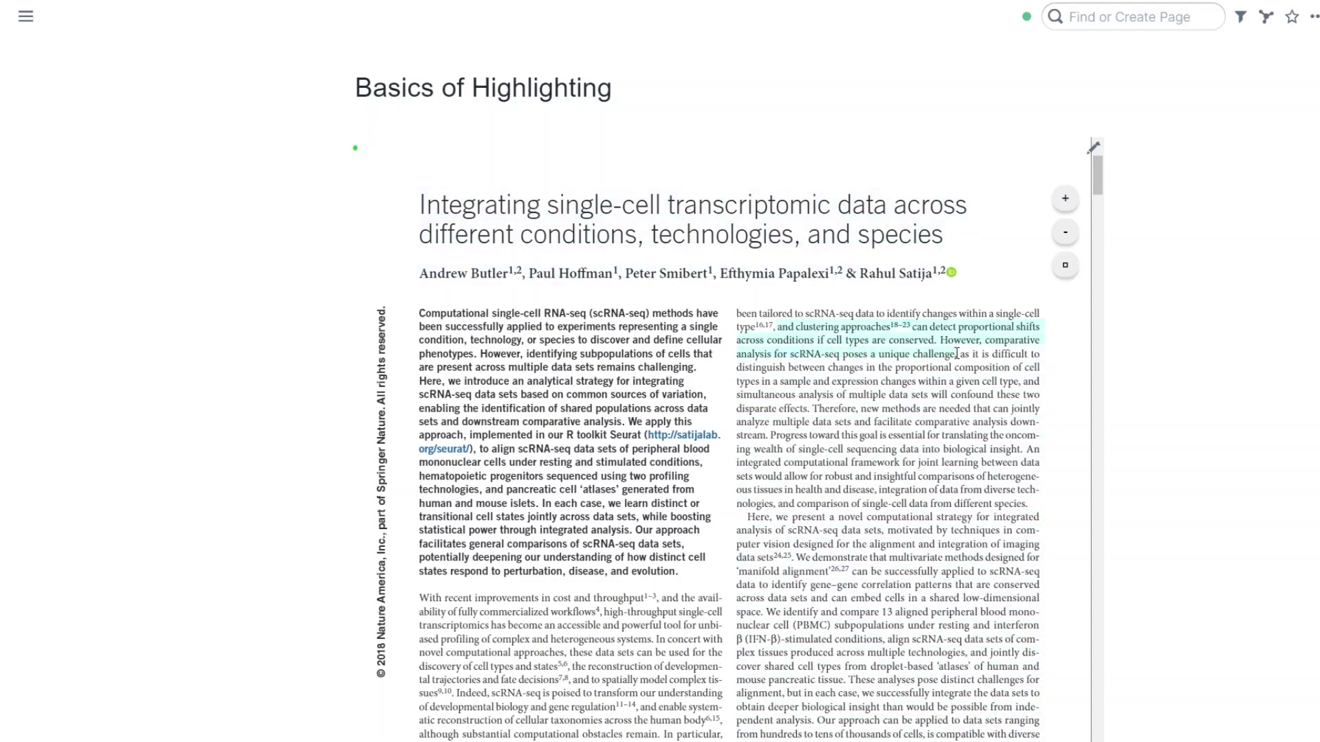
{"action": "left_click", "coordinate": [891, 301]}
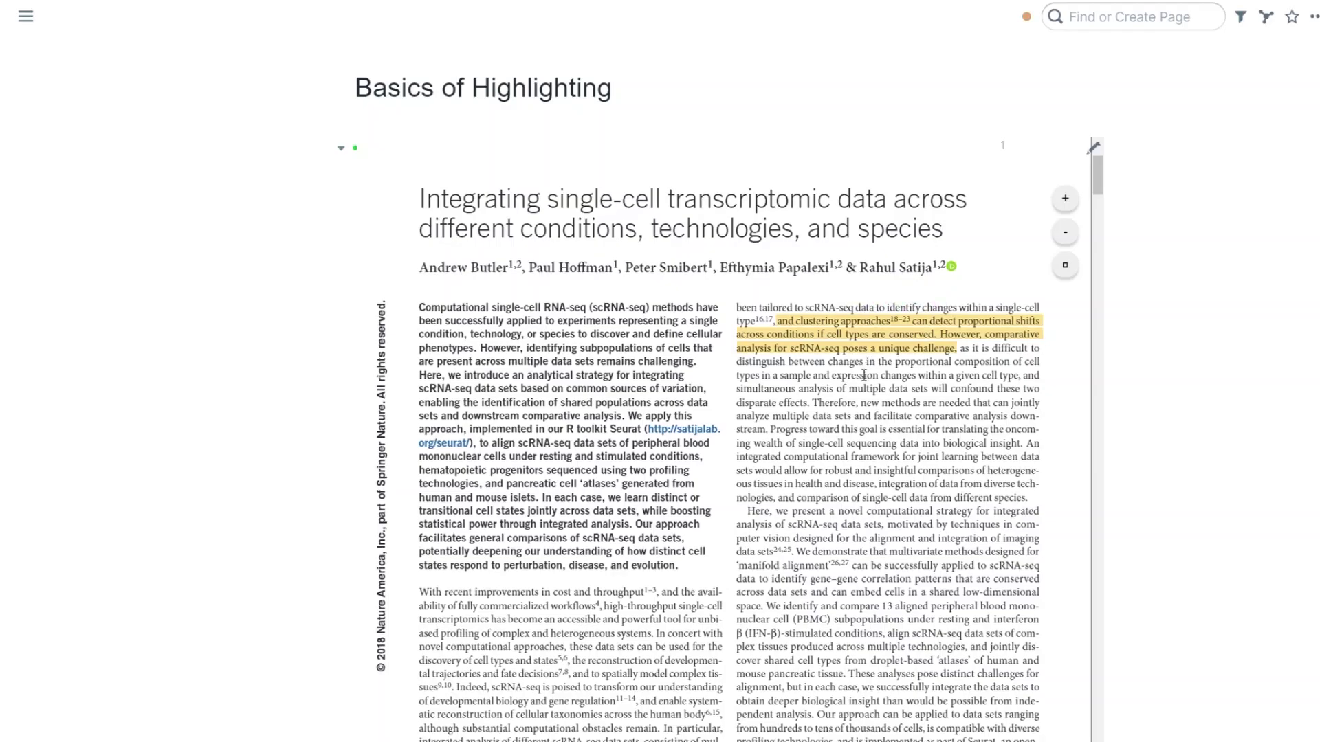
- Add an area highlight around panel a of Figure 1 on the PDF's second page
{"action": "scroll", "coordinate": [864, 375], "scroll_direction": "down", "scroll_amount": 4}
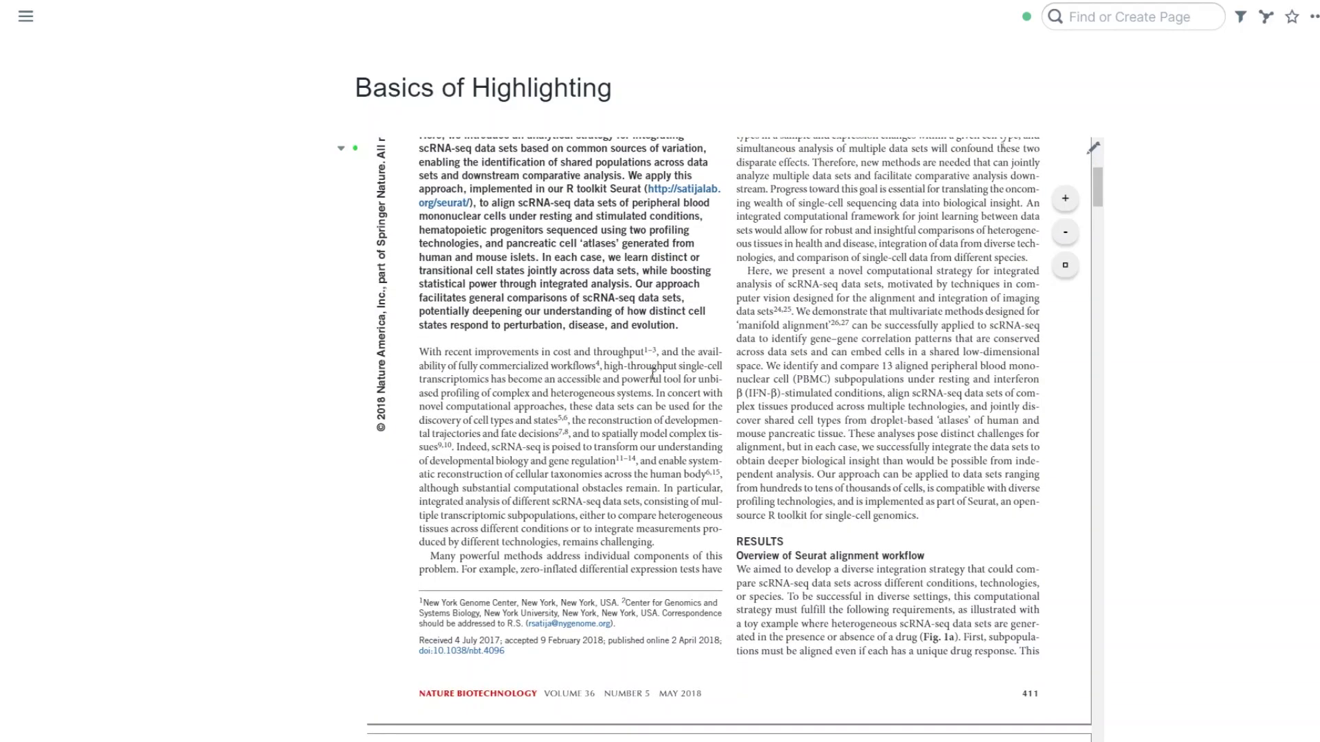
{"action": "scroll", "coordinate": [635, 363], "scroll_direction": "down", "scroll_amount": 10}
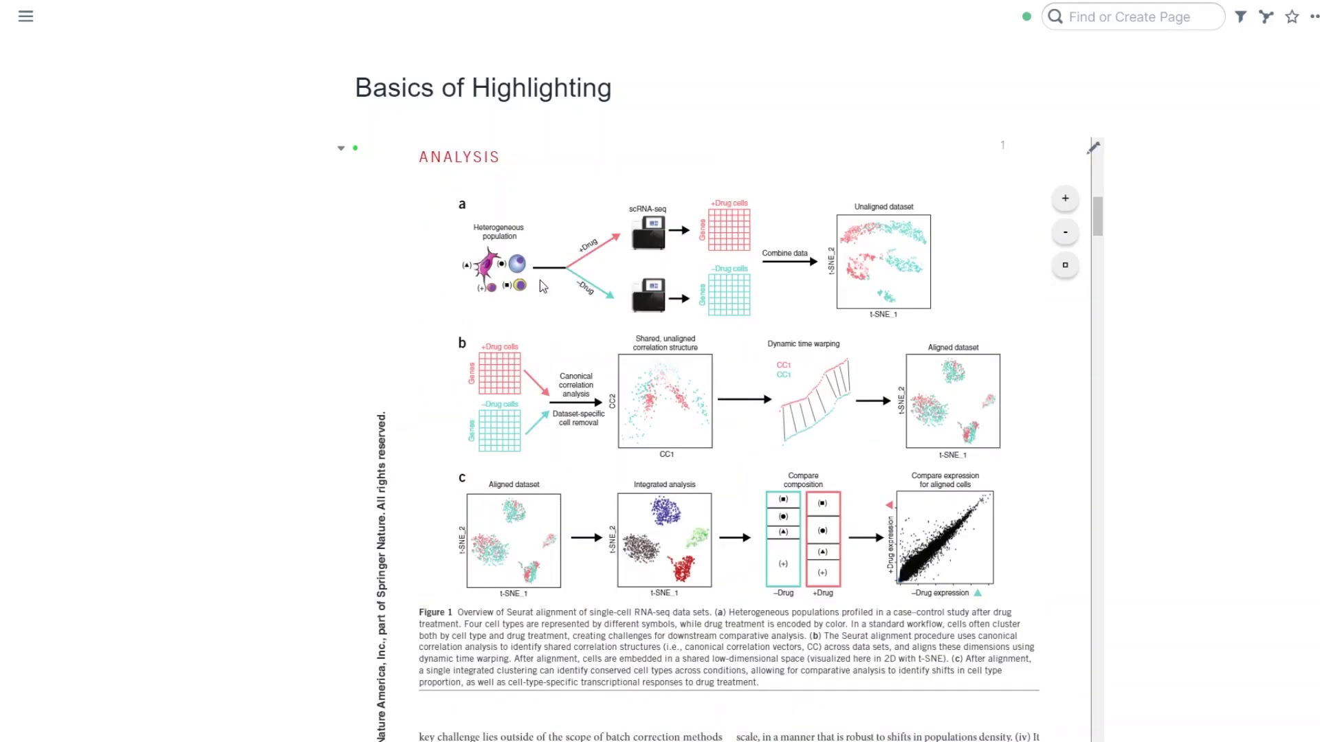
{"action": "left_click_drag", "start_coordinate": [451, 184], "coordinate": [959, 328]}
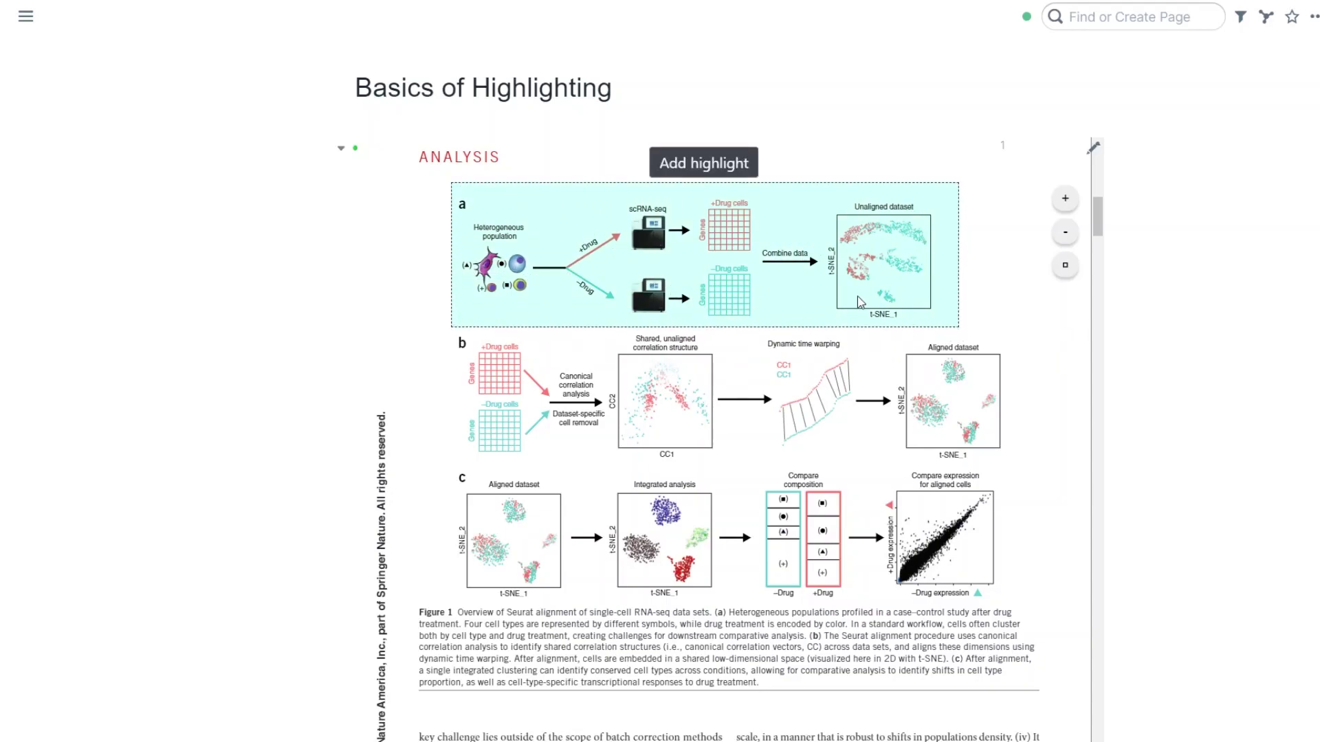
{"action": "left_click", "coordinate": [695, 169]}
- Jump from the extracted text highlight below the PDF to its source passage and return to the extracted highlights
{"action": "scroll", "coordinate": [696, 169], "scroll_direction": "down", "scroll_amount": 3}
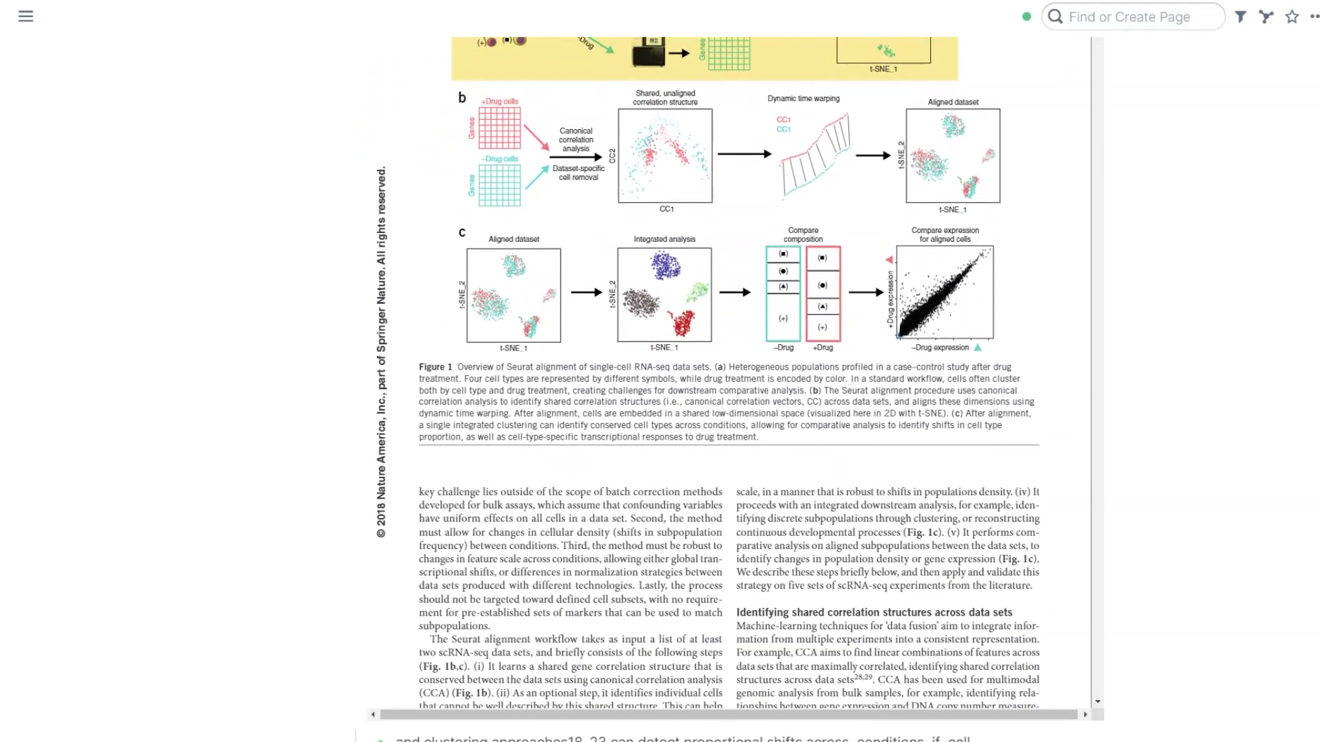
{"action": "scroll", "coordinate": [729, 385], "scroll_direction": "down", "scroll_amount": 5}
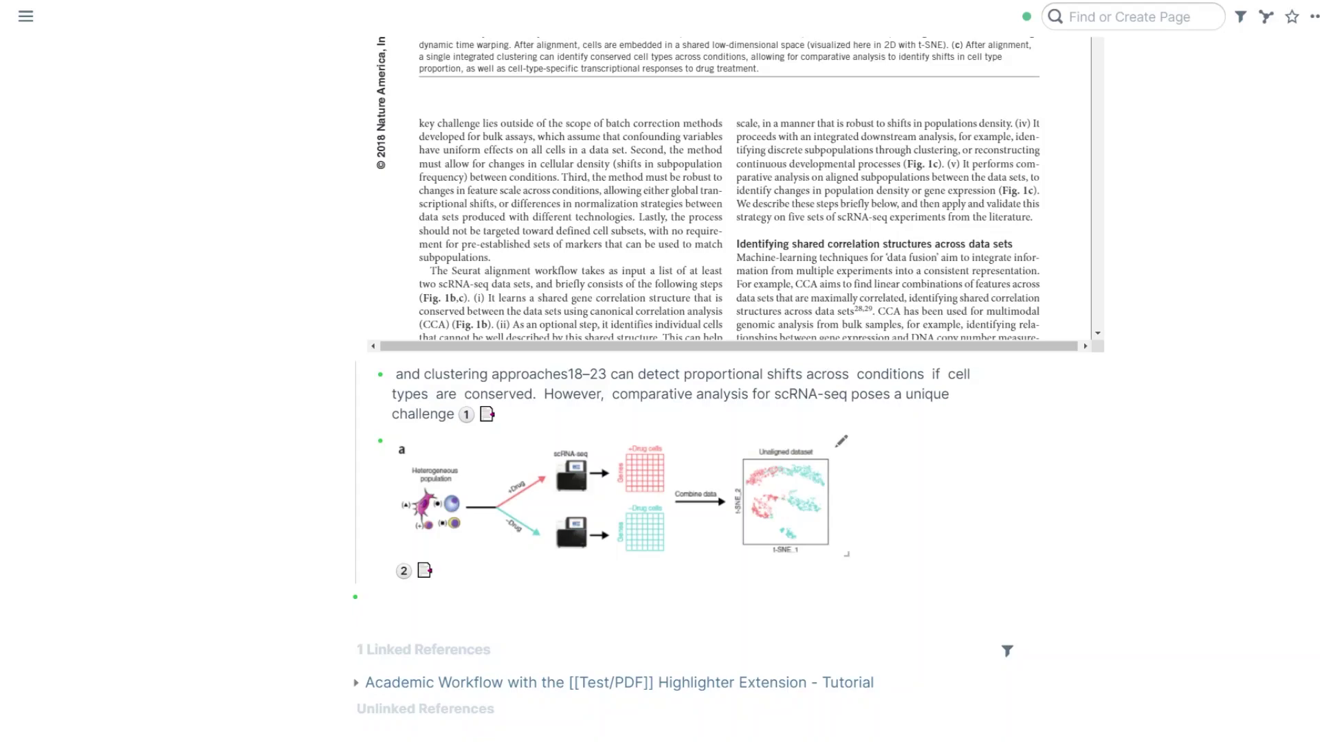
{"action": "mouse_move", "coordinate": [486, 414]}
{"action": "left_click", "coordinate": [466, 414]}
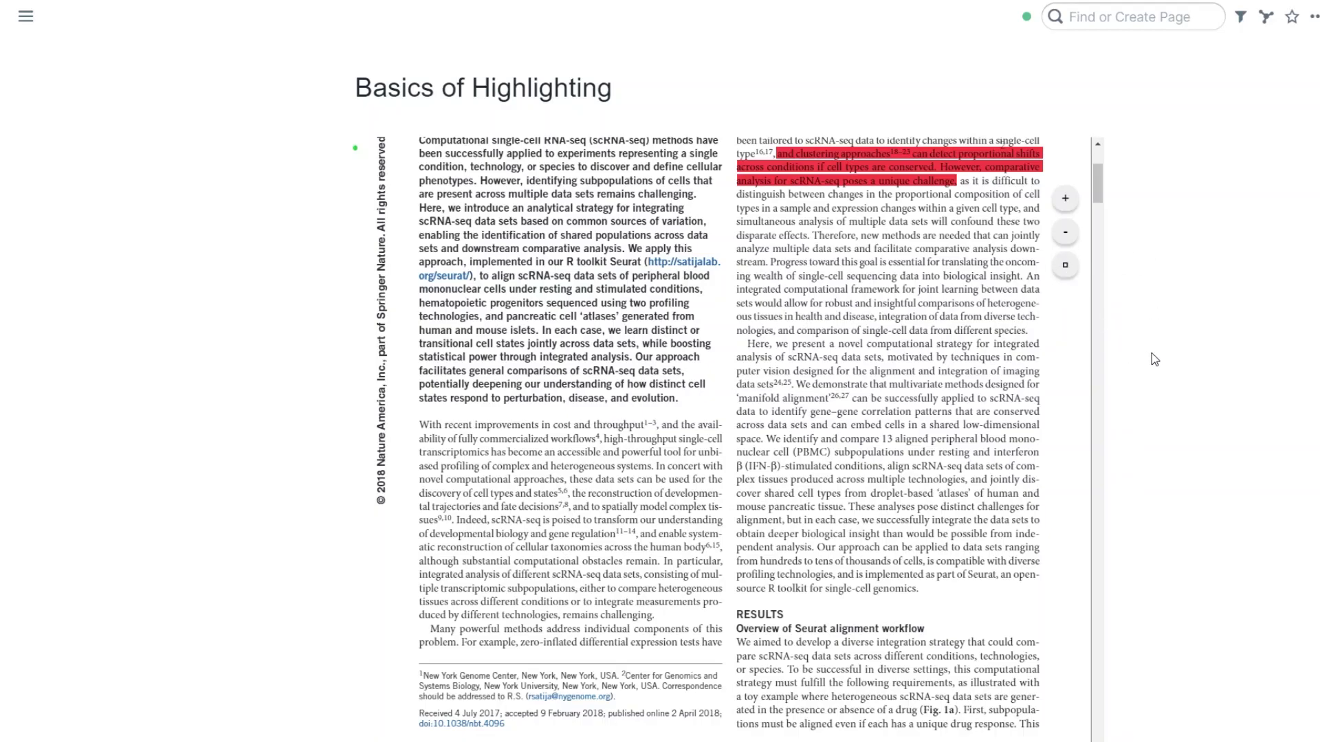
{"action": "scroll", "coordinate": [1152, 353], "scroll_direction": "down", "scroll_amount": 8}
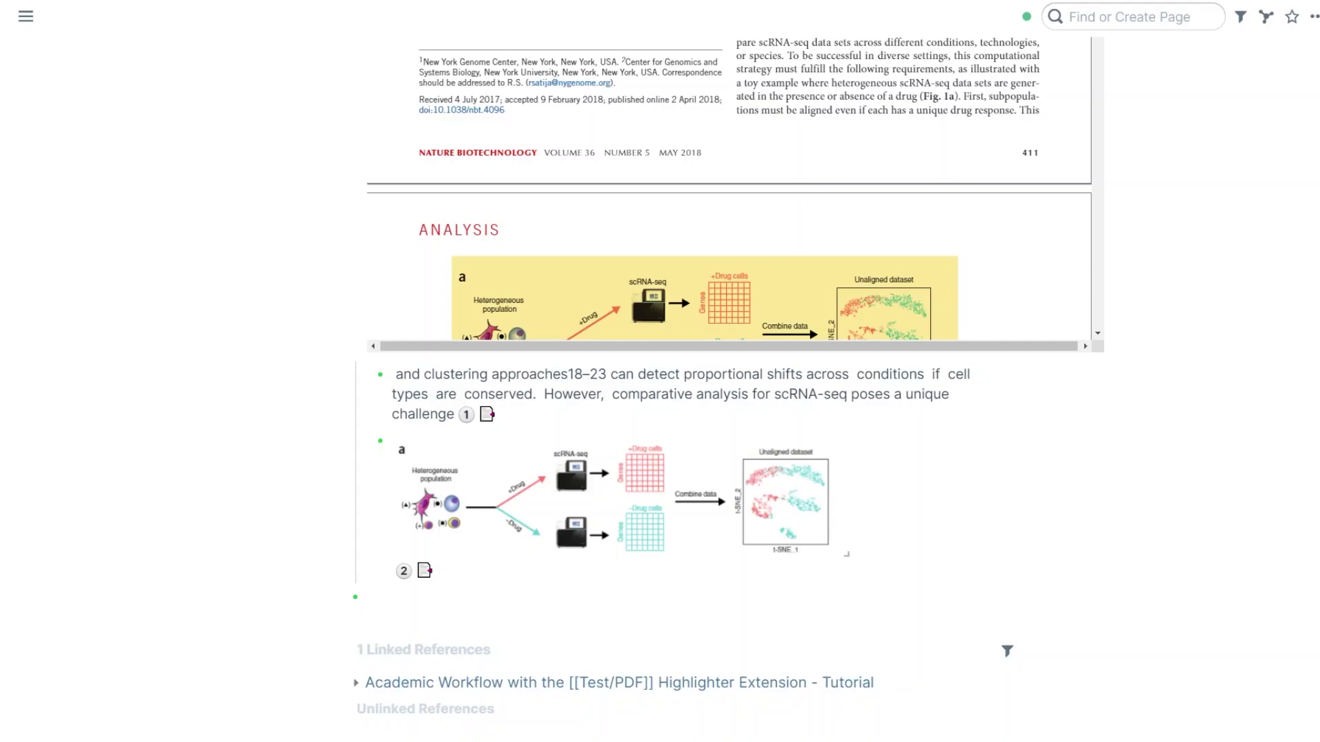
- Examine the extracted text highlight's raw block content, selecting its PDF block reference, highlight ID and the whole appended button and link code
{"action": "left_click", "coordinate": [601, 394]}
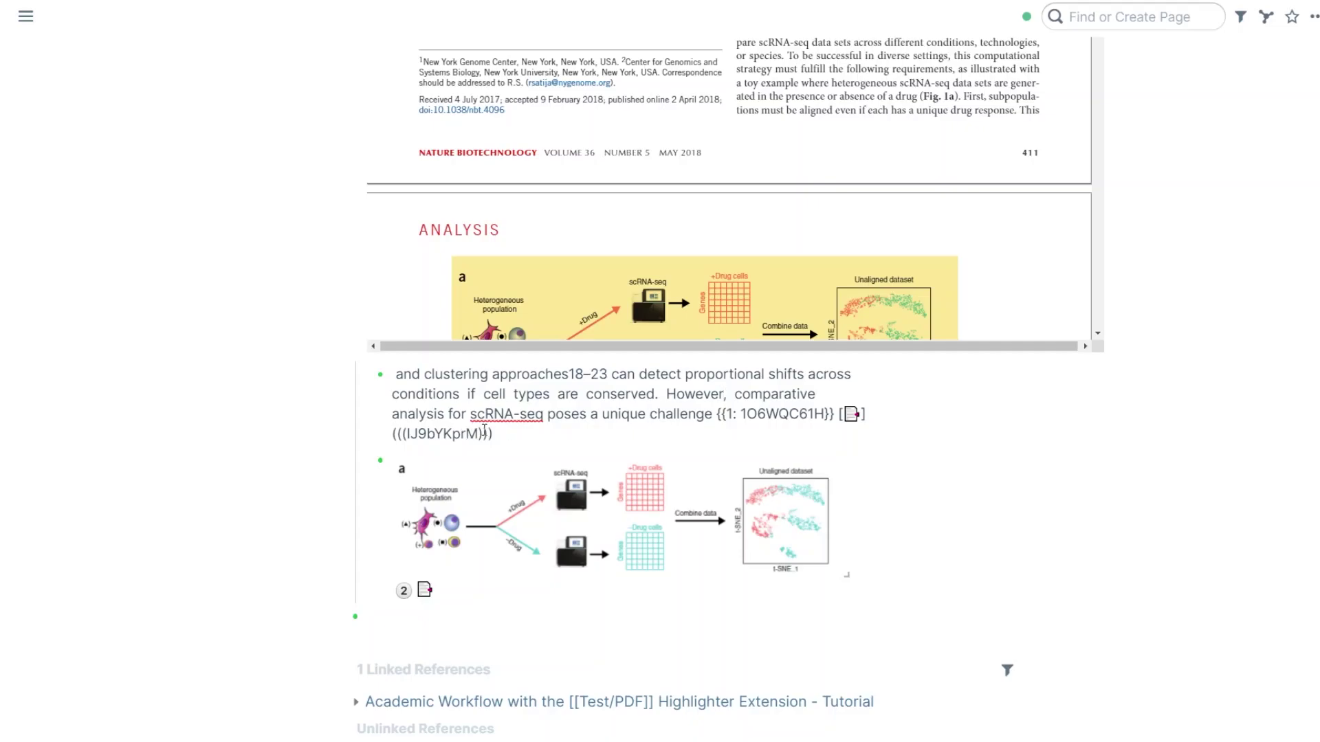
{"action": "left_click_drag", "start_coordinate": [489, 434], "coordinate": [399, 428]}
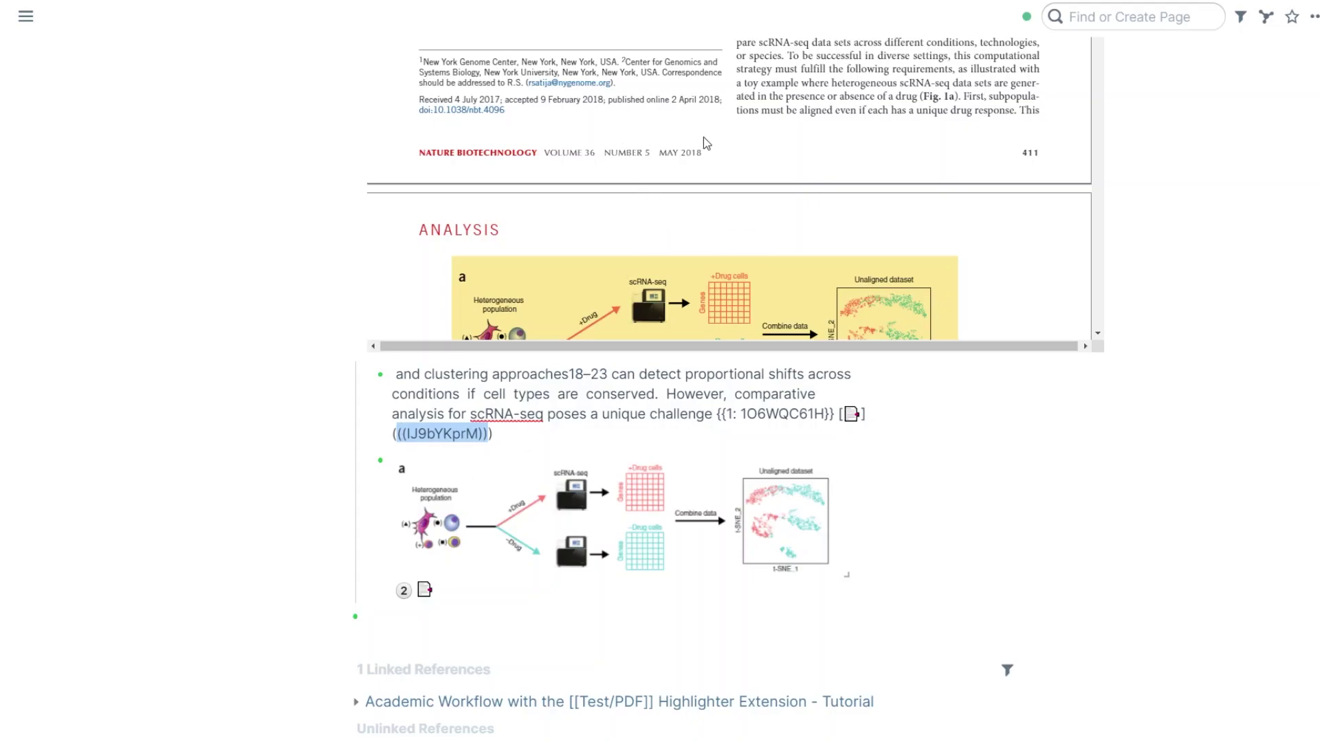
{"action": "left_click", "coordinate": [752, 412]}
{"action": "left_click_drag", "start_coordinate": [740, 414], "coordinate": [827, 413]}
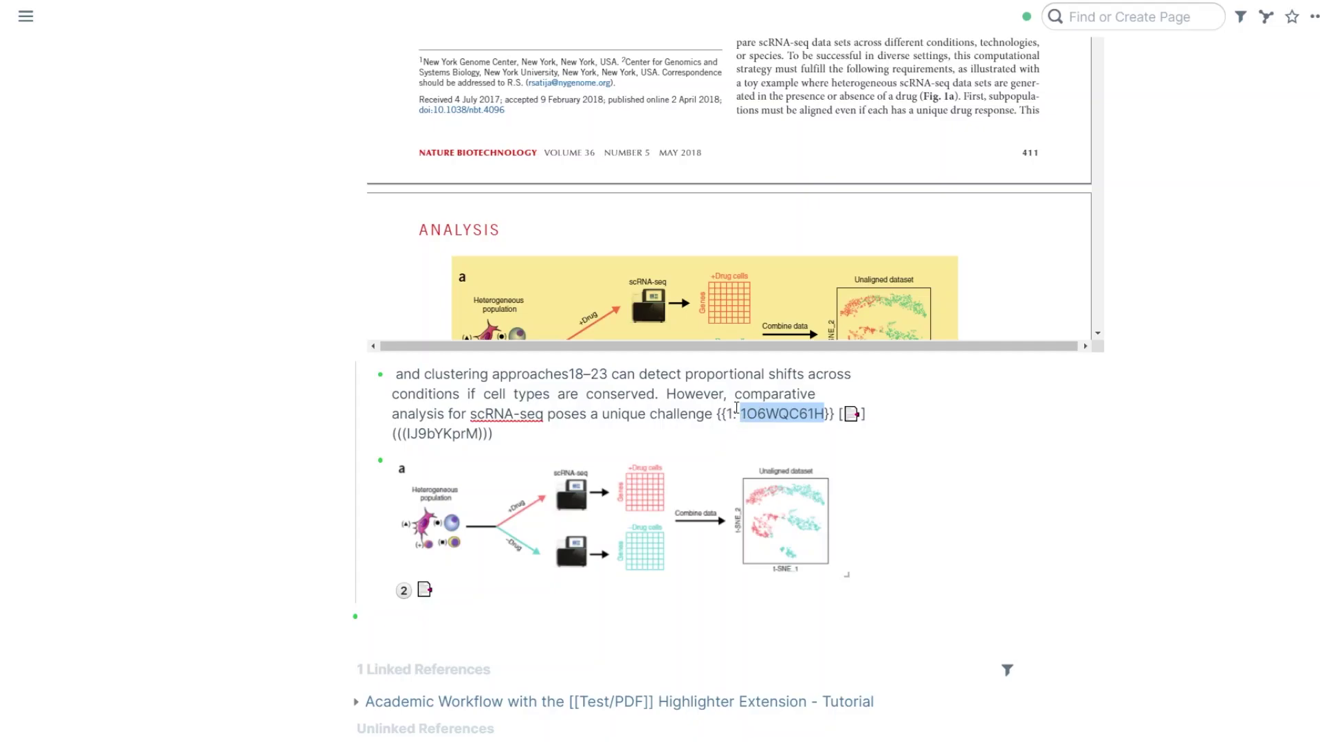
{"action": "left_click_drag", "start_coordinate": [717, 414], "coordinate": [493, 433]}
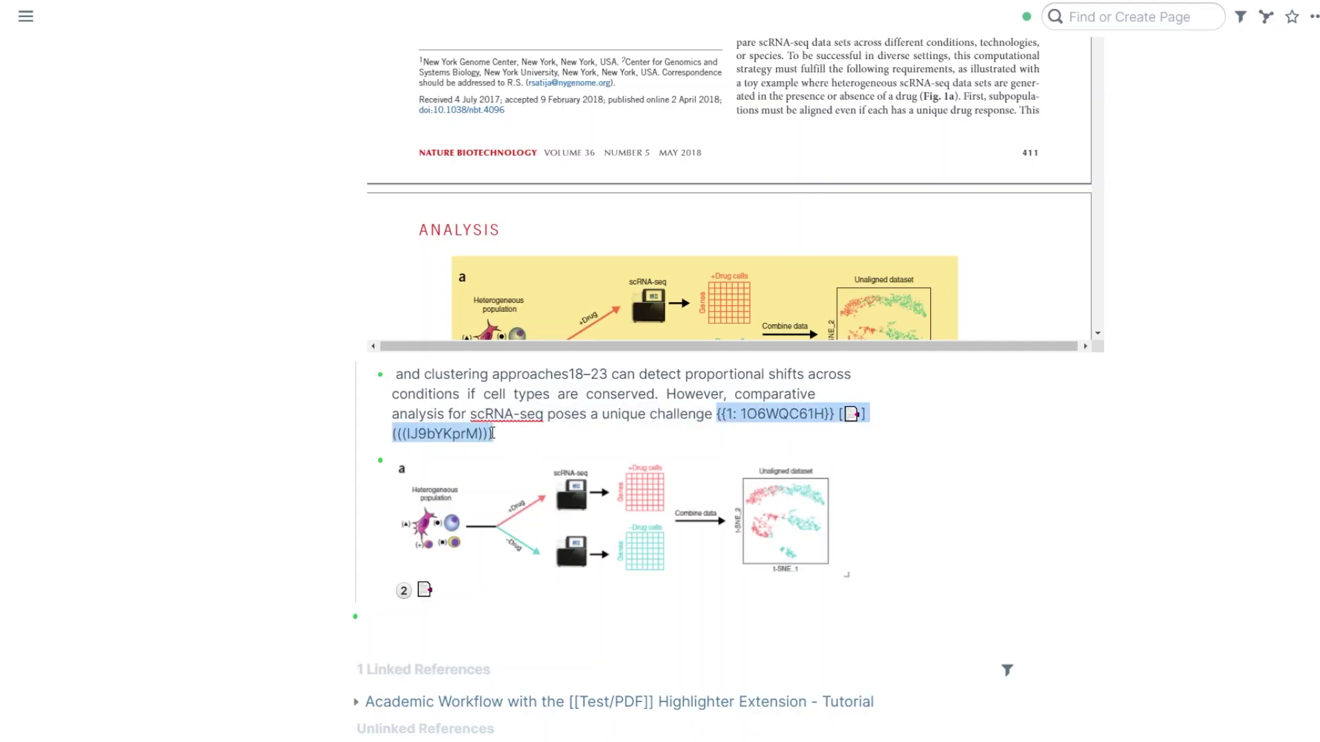
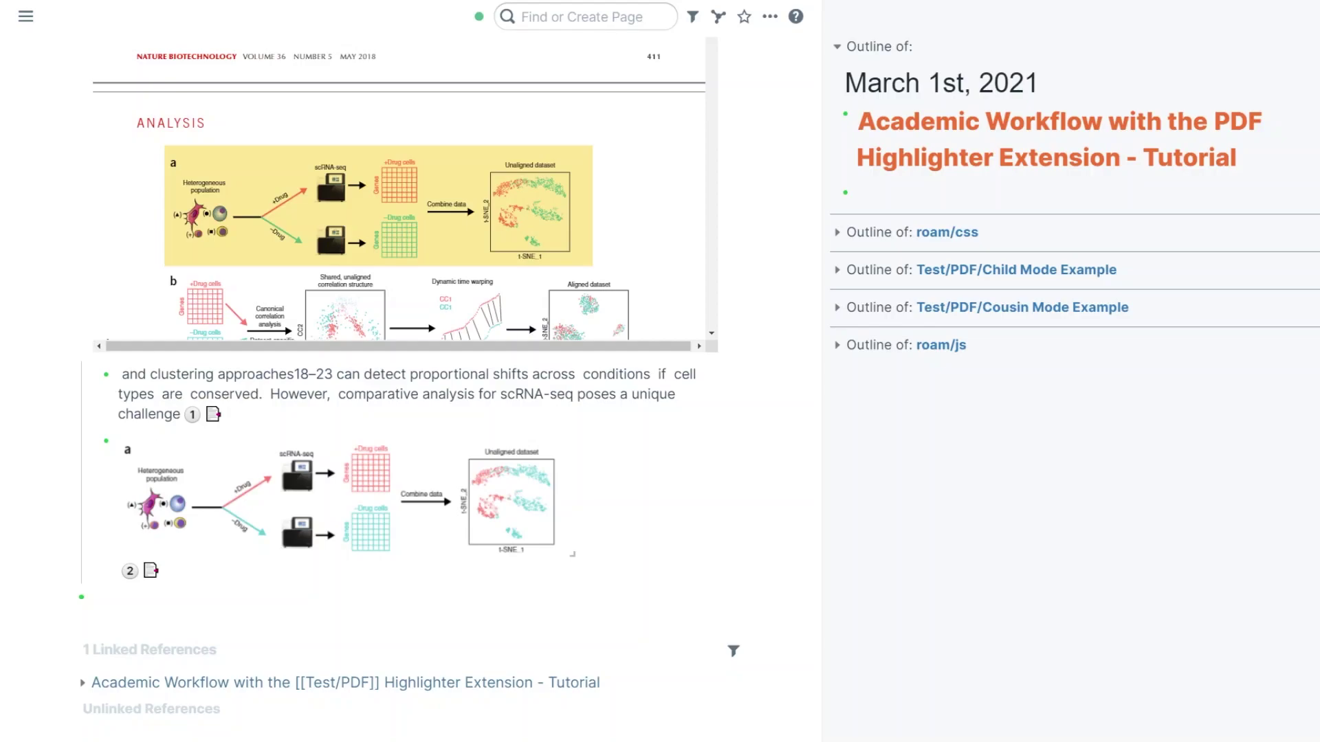
- Move the extracted Figure 1 area highlight under the tutorial heading in the March 1st, 2021 outline and jump from it to its source
{"action": "left_click_drag", "start_coordinate": [106, 441], "coordinate": [847, 195]}
{"action": "scroll", "coordinate": [697, 309], "scroll_direction": "down", "scroll_amount": 10}
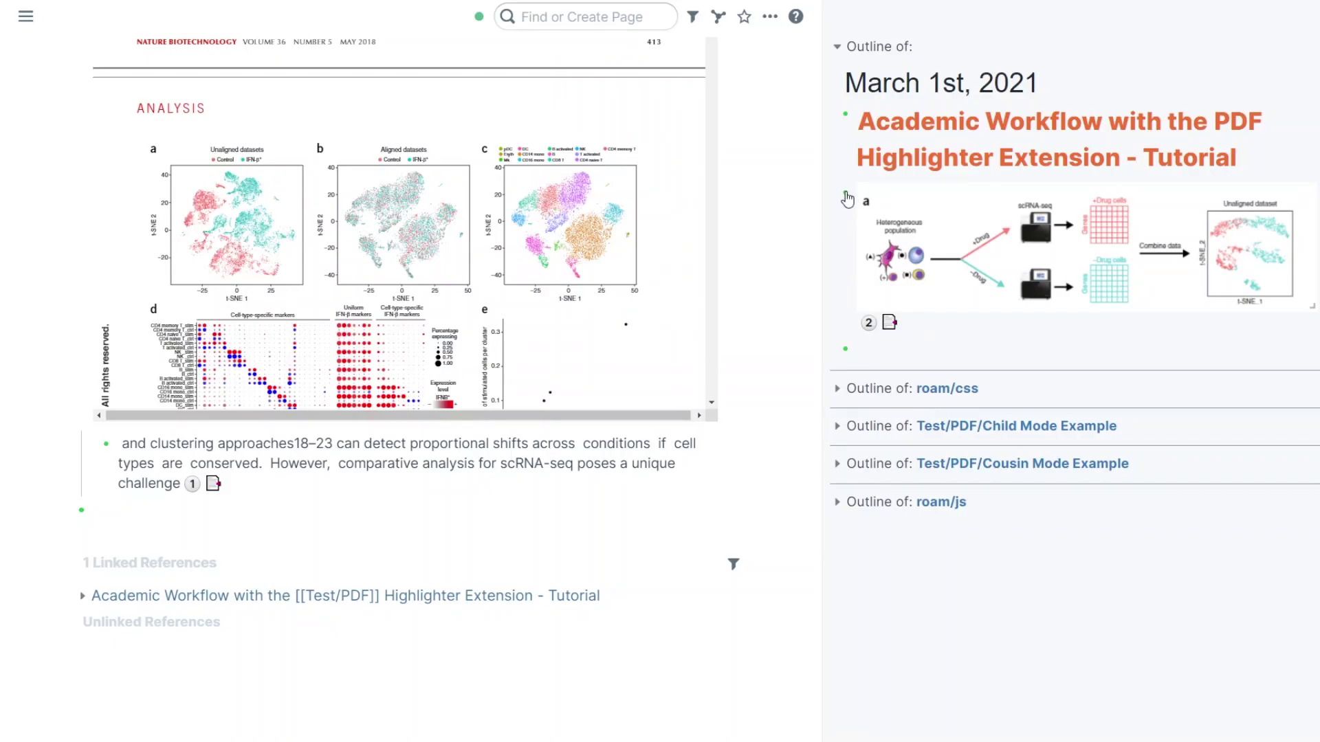
{"action": "left_click", "coordinate": [866, 324]}
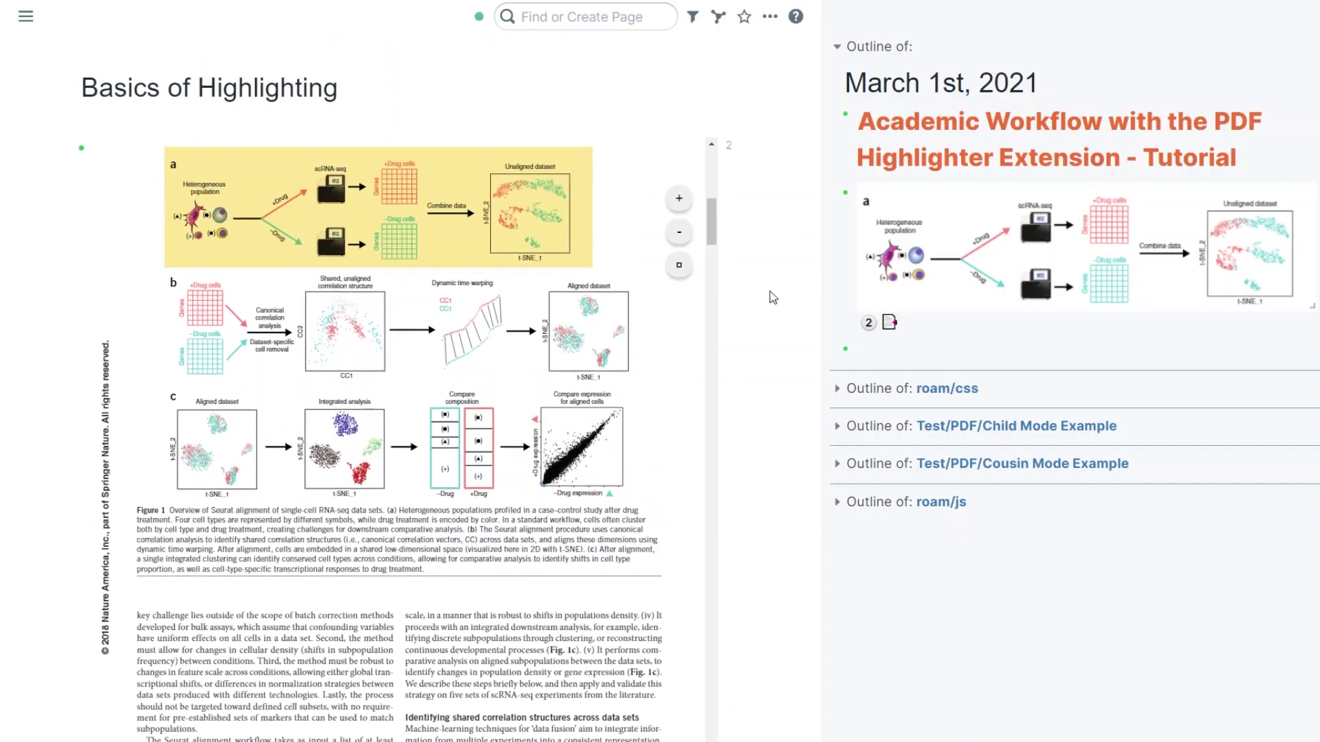
{"action": "mouse_move", "coordinate": [533, 252]}
- Delete the text highlight starting at "and clustering approaches" from the PDF's first page and check the extracted highlights below the PDF
{"action": "left_click_drag", "start_coordinate": [713, 222], "coordinate": [712, 55]}
{"action": "scroll", "coordinate": [722, 69], "scroll_direction": "down", "scroll_amount": 3}
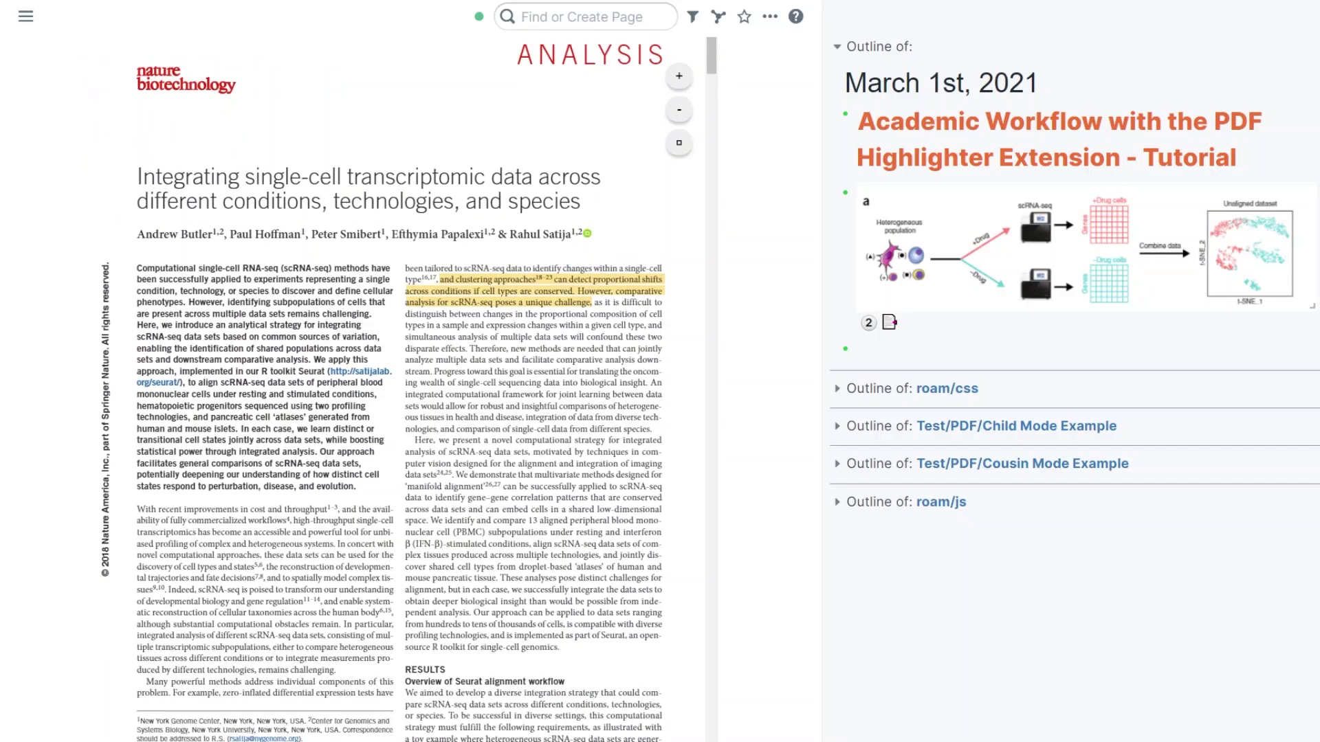
{"action": "mouse_move", "coordinate": [535, 286]}
{"action": "scroll", "coordinate": [399, 385], "scroll_direction": "down", "scroll_amount": 2}
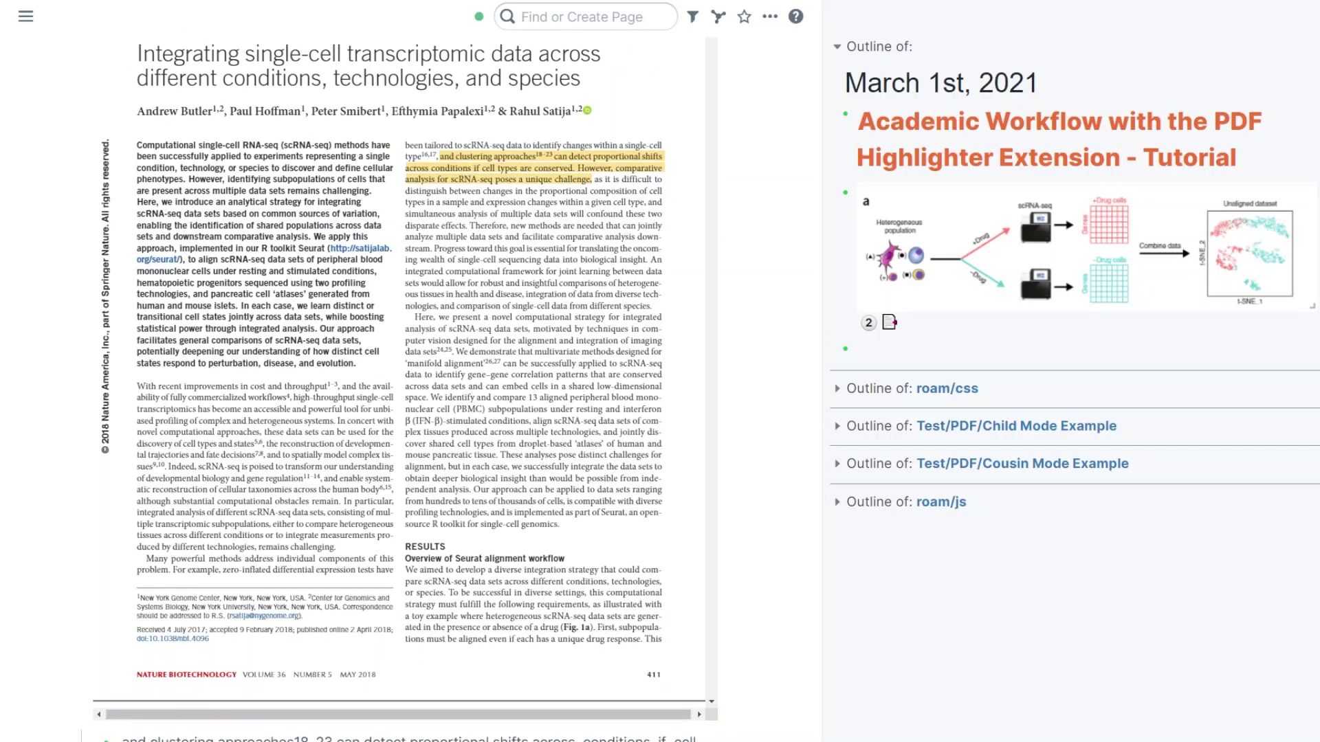
{"action": "mouse_move", "coordinate": [533, 168]}
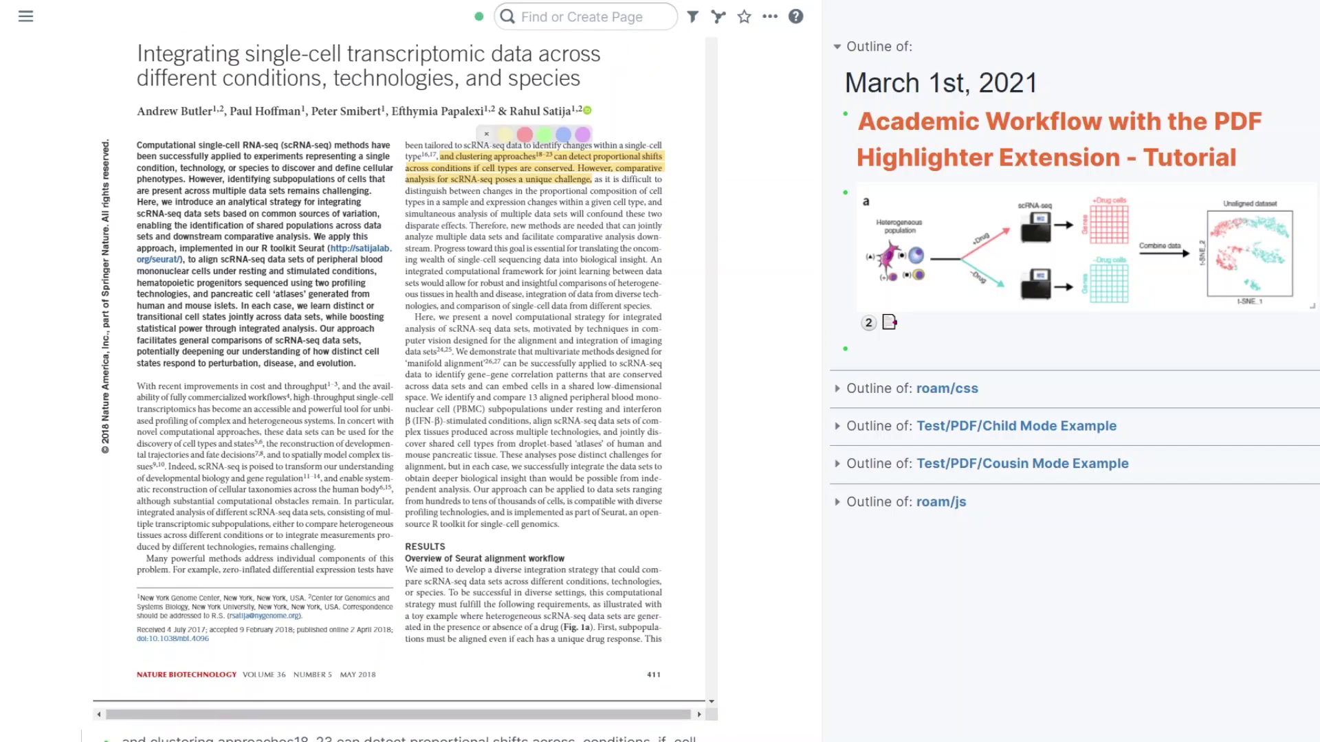
{"action": "scroll", "coordinate": [405, 371], "scroll_direction": "down", "scroll_amount": 5}
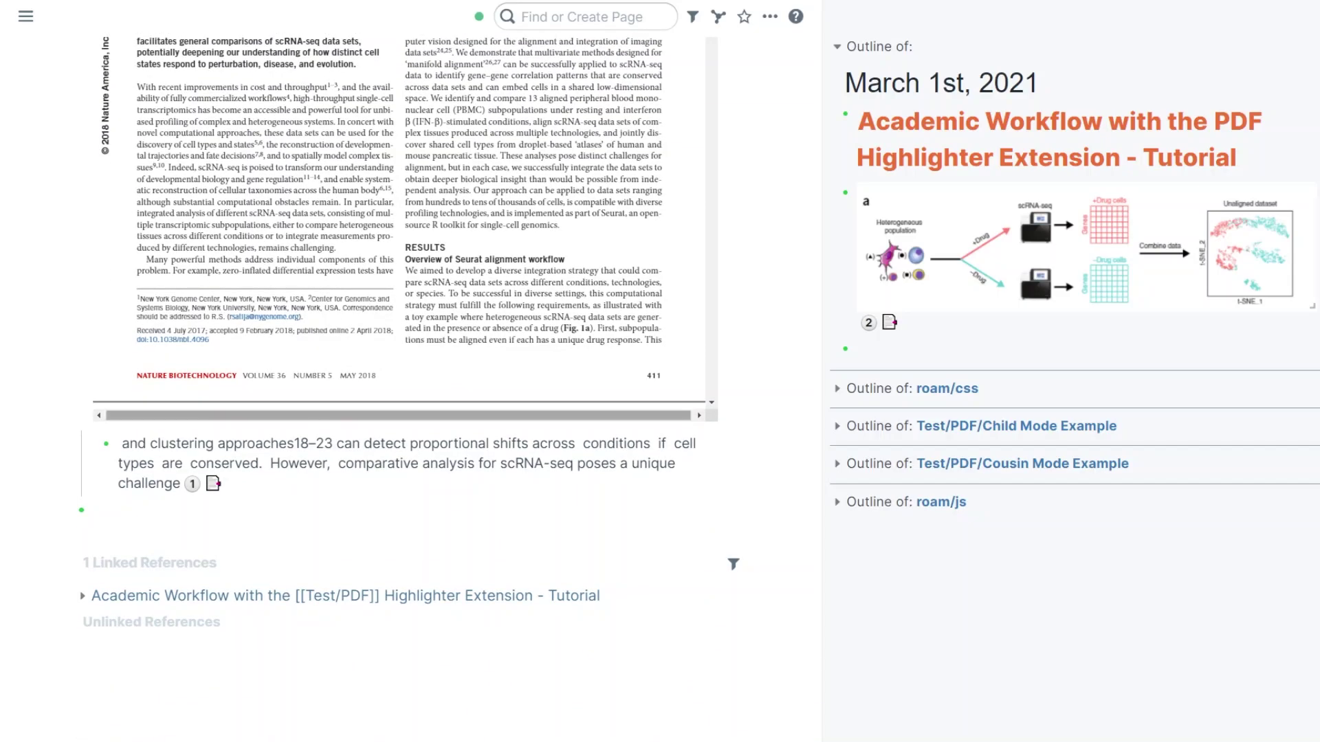
{"action": "left_click", "coordinate": [213, 483]}
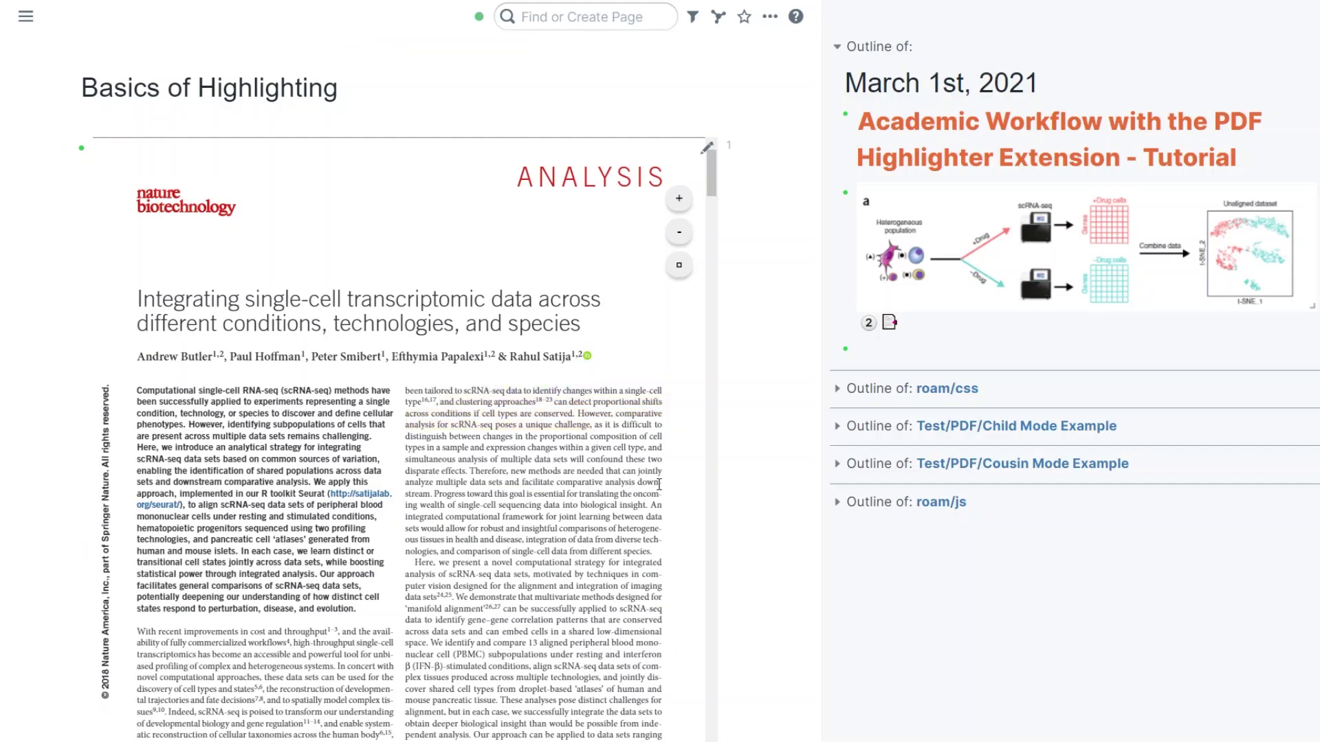
{"action": "scroll", "coordinate": [774, 467], "scroll_direction": "down", "scroll_amount": 7}
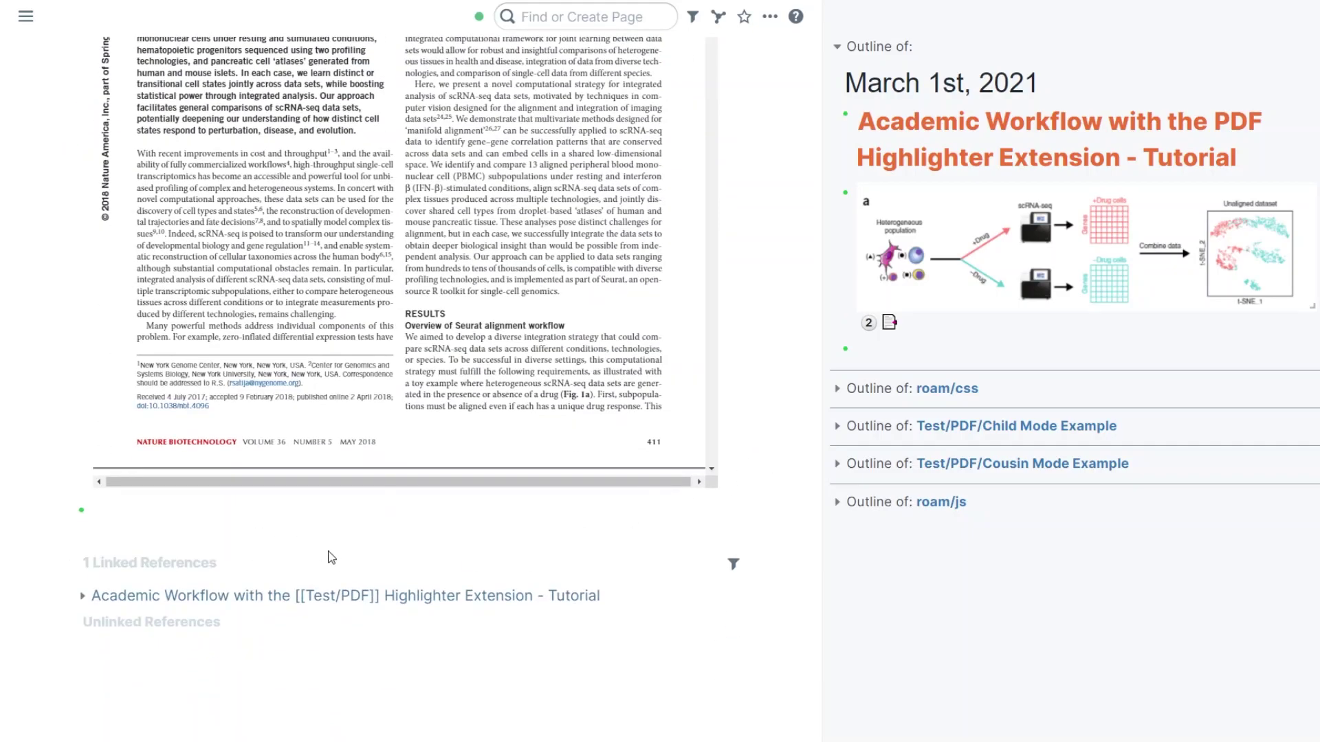
{"action": "scroll", "coordinate": [426, 560], "scroll_direction": "up", "scroll_amount": 7}
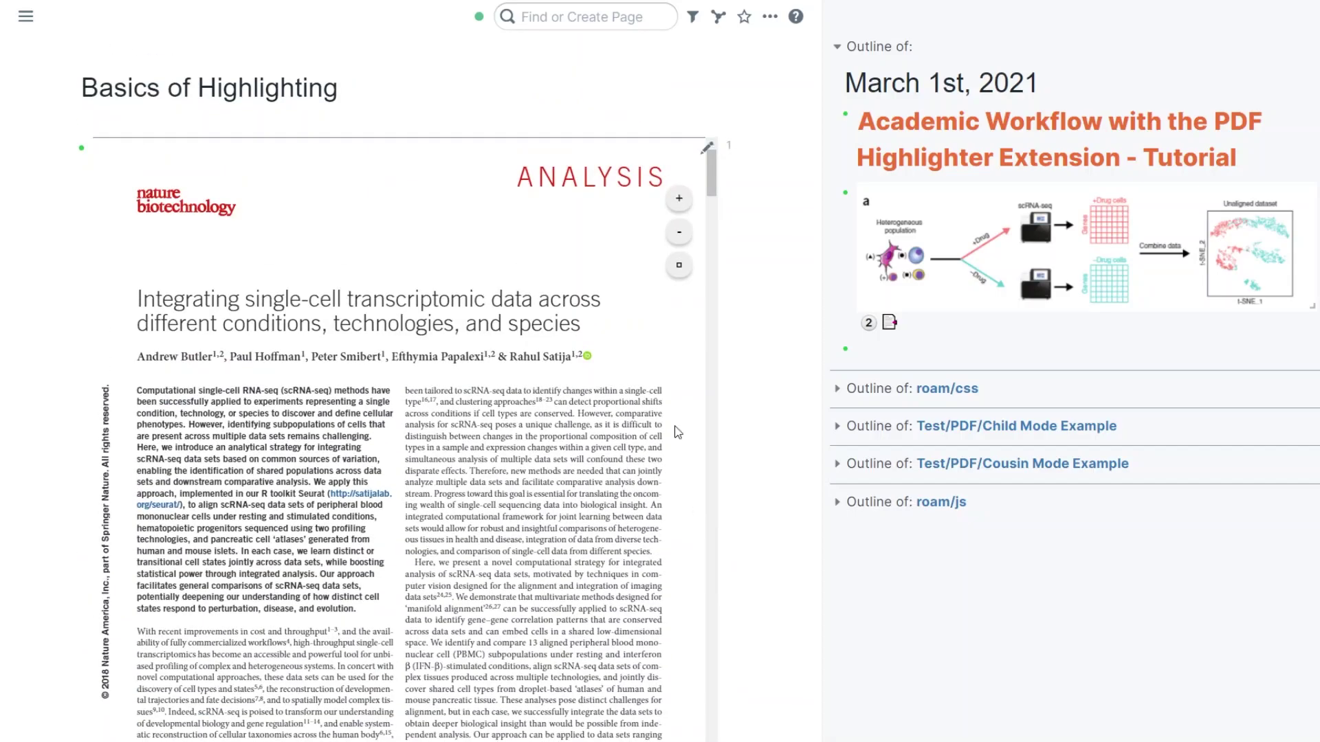
- Delete the extracted area highlight block from the March 1st, 2021 outline and check Figure 1 panel a in the PDF
{"action": "scroll", "coordinate": [680, 433], "scroll_direction": "down", "scroll_amount": 10}
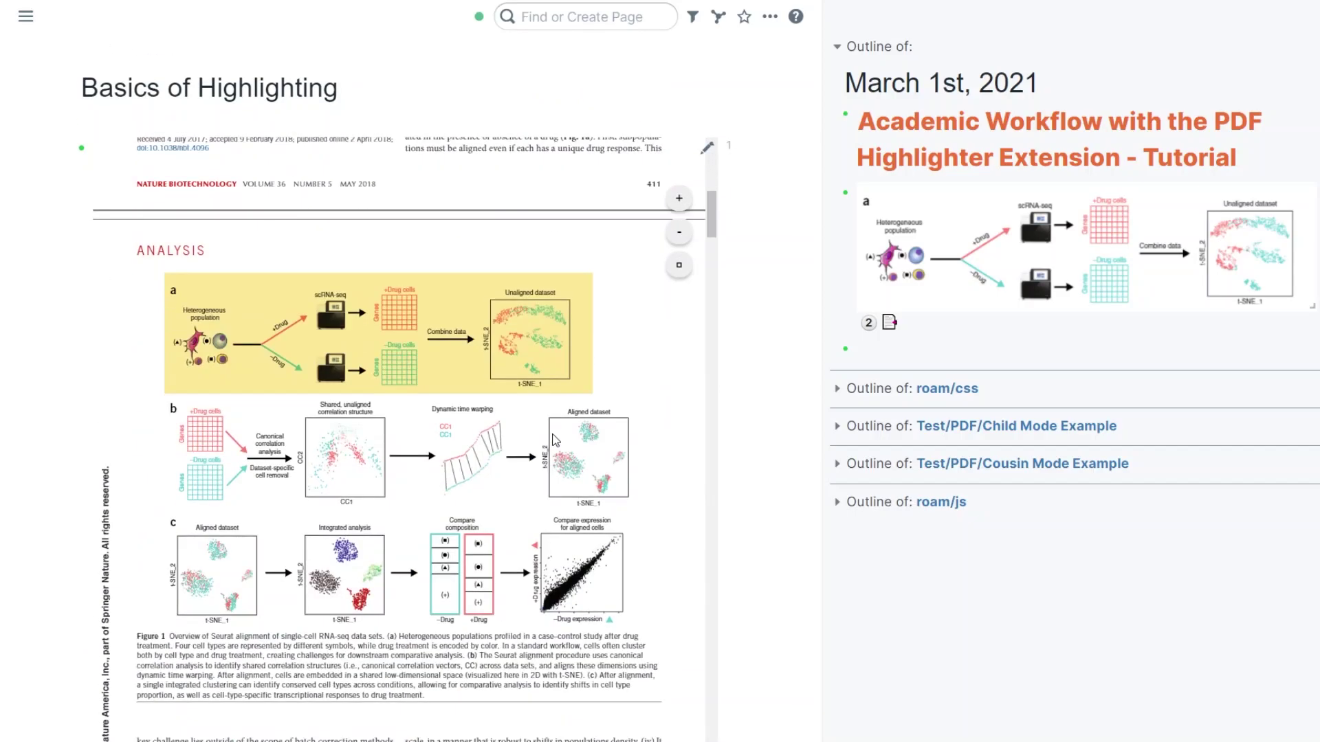
{"action": "left_click", "coordinate": [979, 330]}
{"action": "key", "text": "Escape"}
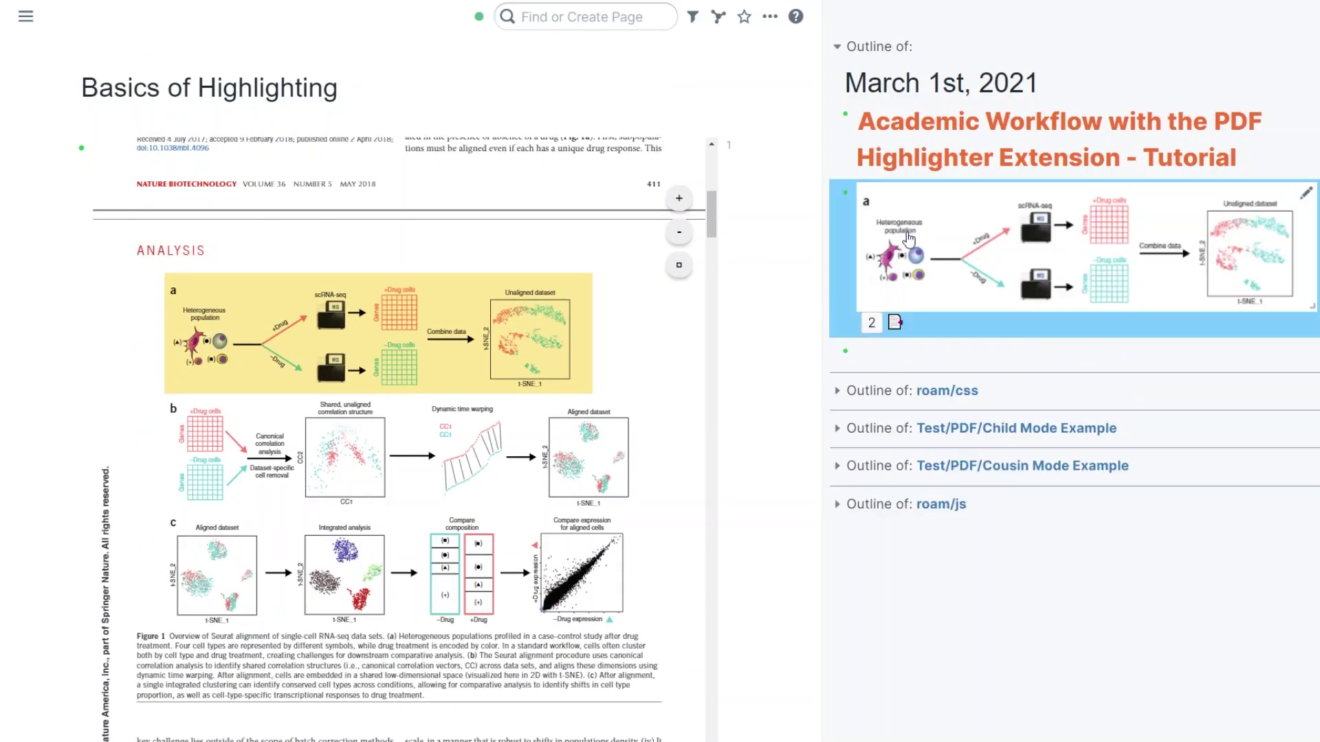
{"action": "key", "text": "BackSpace"}
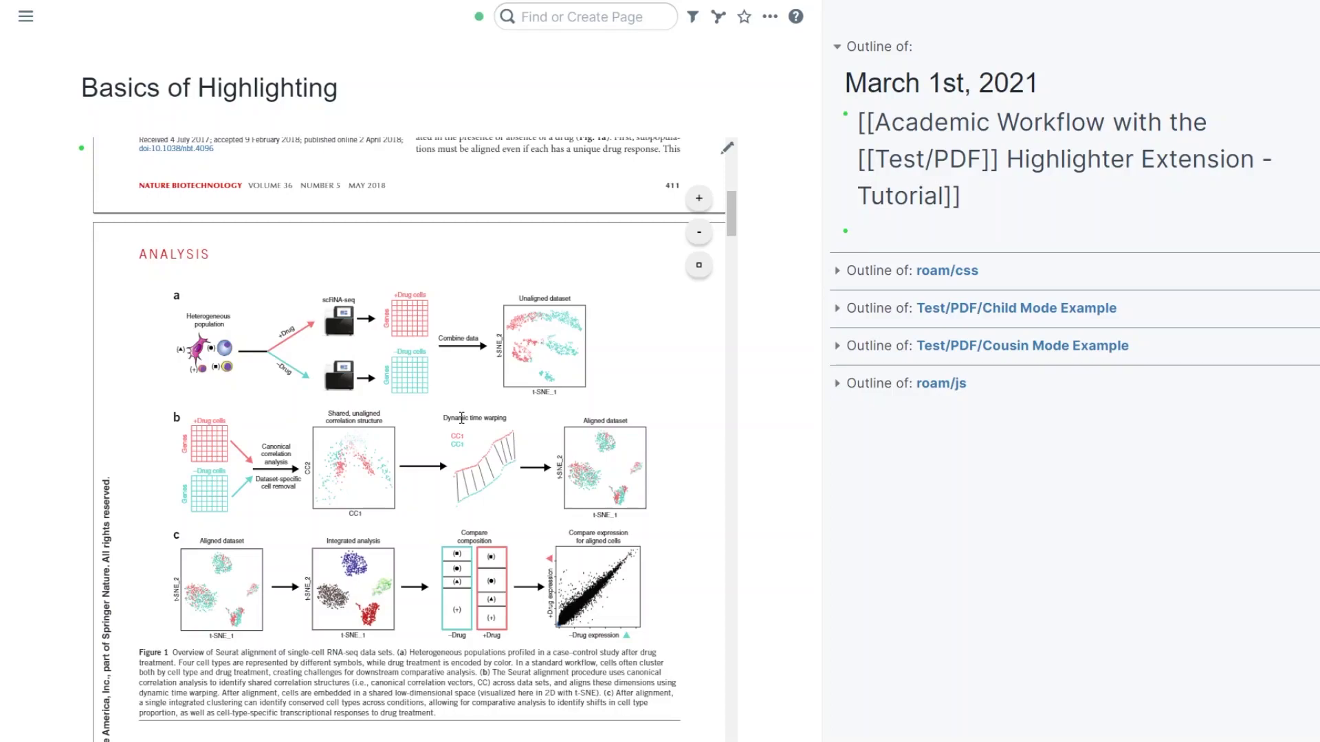
{"action": "scroll", "coordinate": [699, 433], "scroll_direction": "down", "scroll_amount": 3}
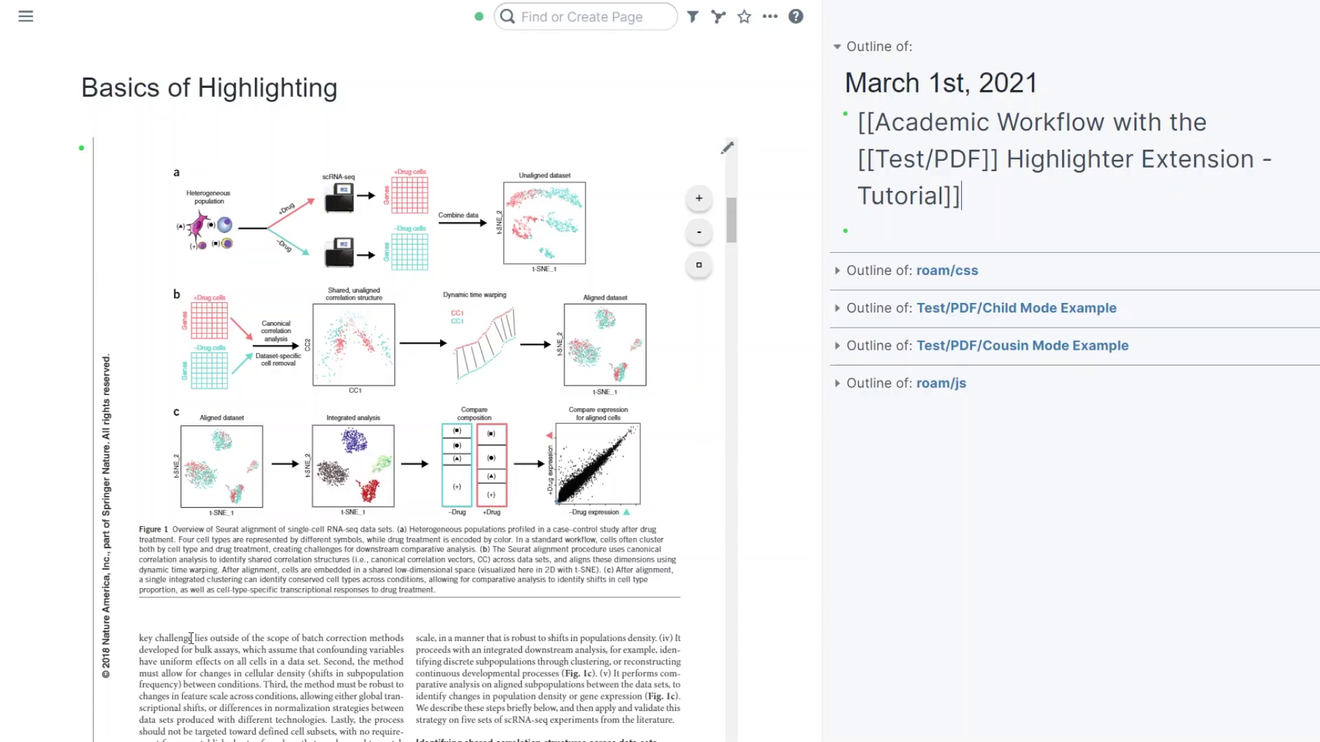
{"action": "scroll", "coordinate": [77, 623], "scroll_direction": "down", "scroll_amount": 5}
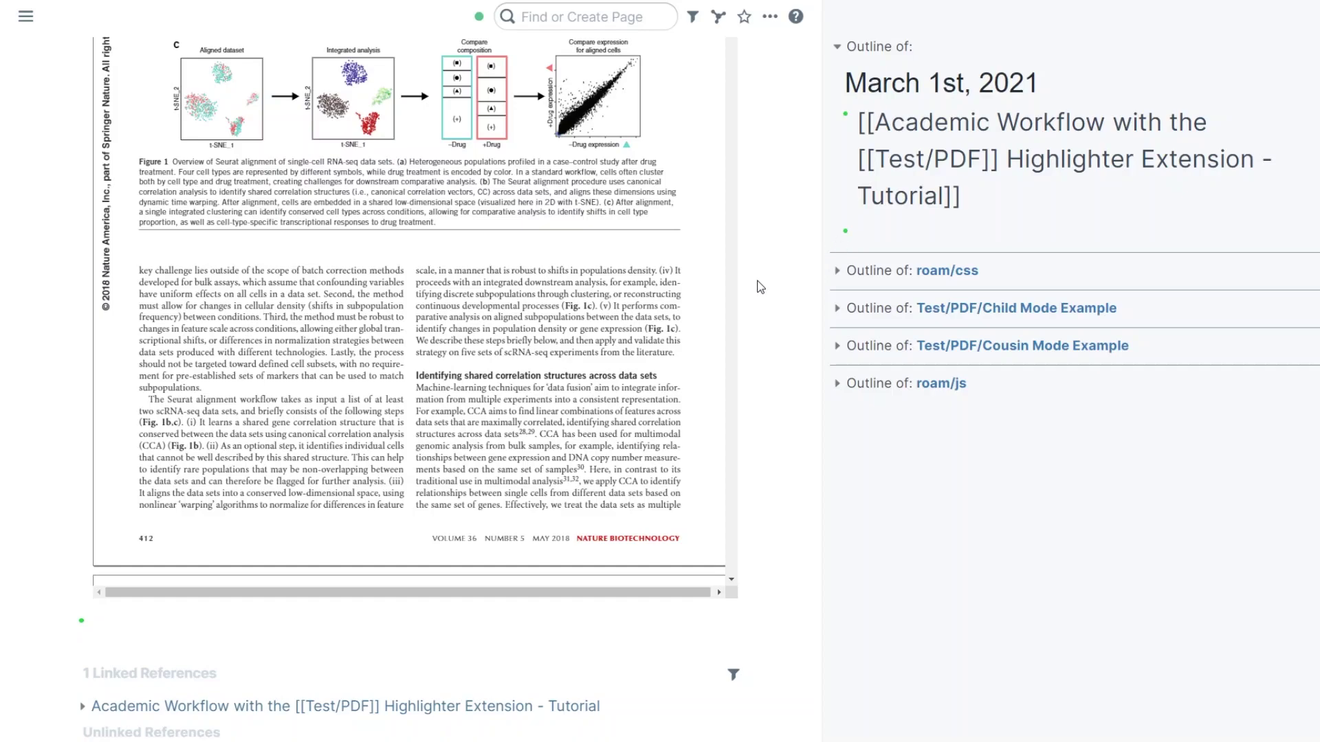
{"action": "scroll", "coordinate": [760, 288], "scroll_direction": "up", "scroll_amount": 3}
{"action": "scroll", "coordinate": [759, 286], "scroll_direction": "up", "scroll_amount": 2}
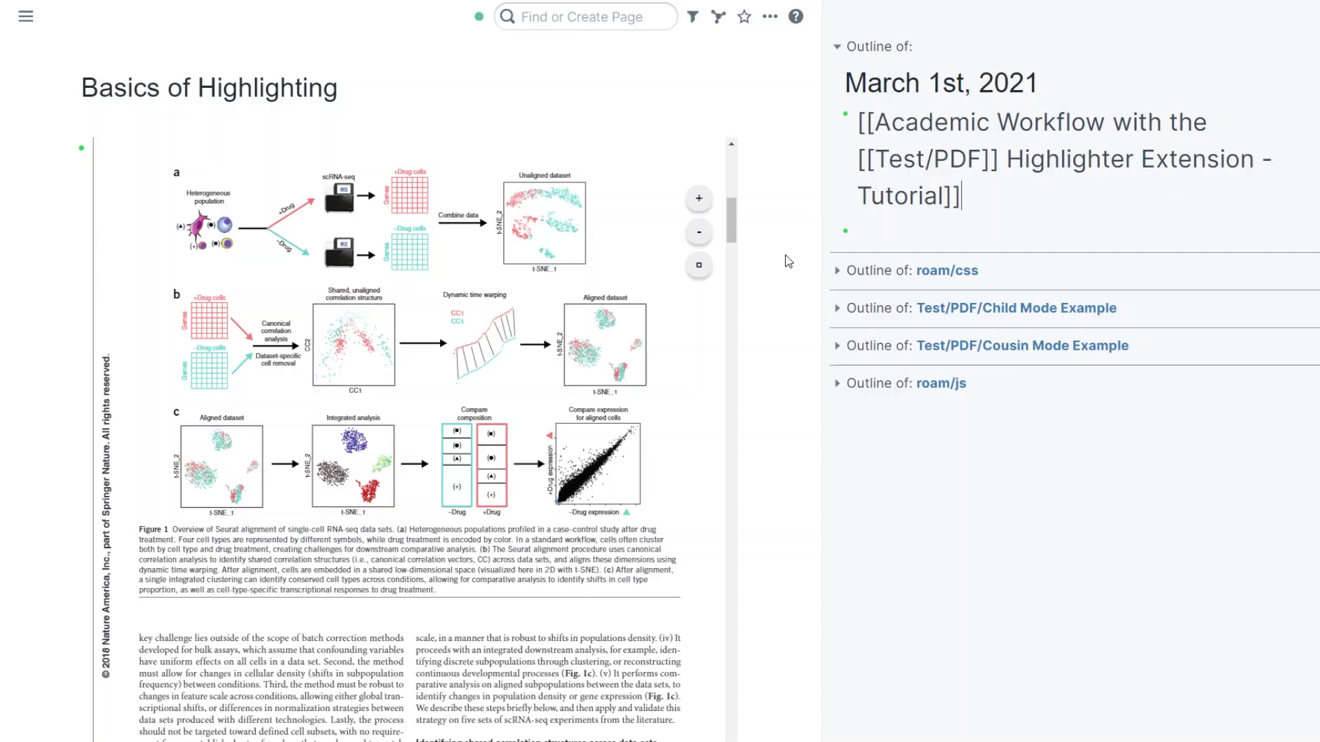
{"action": "scroll", "coordinate": [751, 256], "scroll_direction": "up", "scroll_amount": 3}
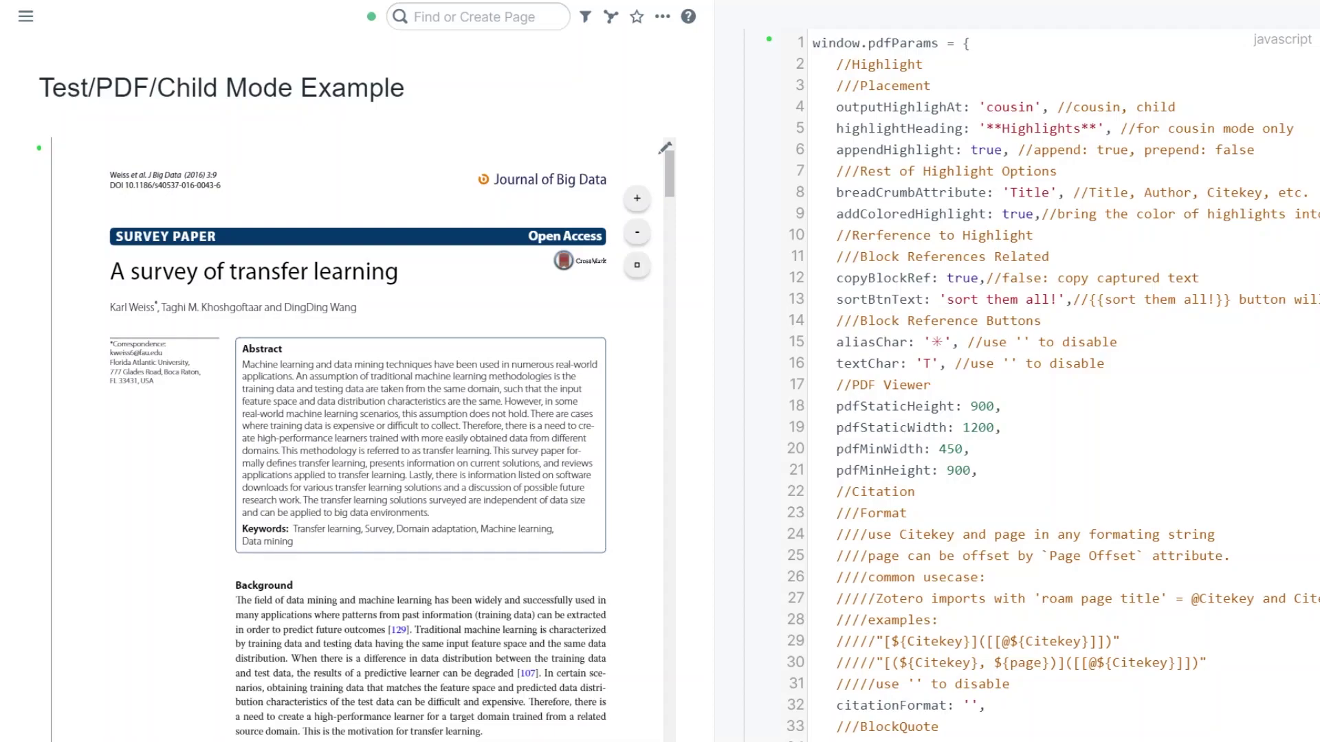
- Highlight the abstract from "Machine learning" to "testing data are taken" and the Background from "Transfer learning is used" to "transfer learning is possible"
{"action": "left_click_drag", "start_coordinate": [242, 364], "coordinate": [404, 390]}
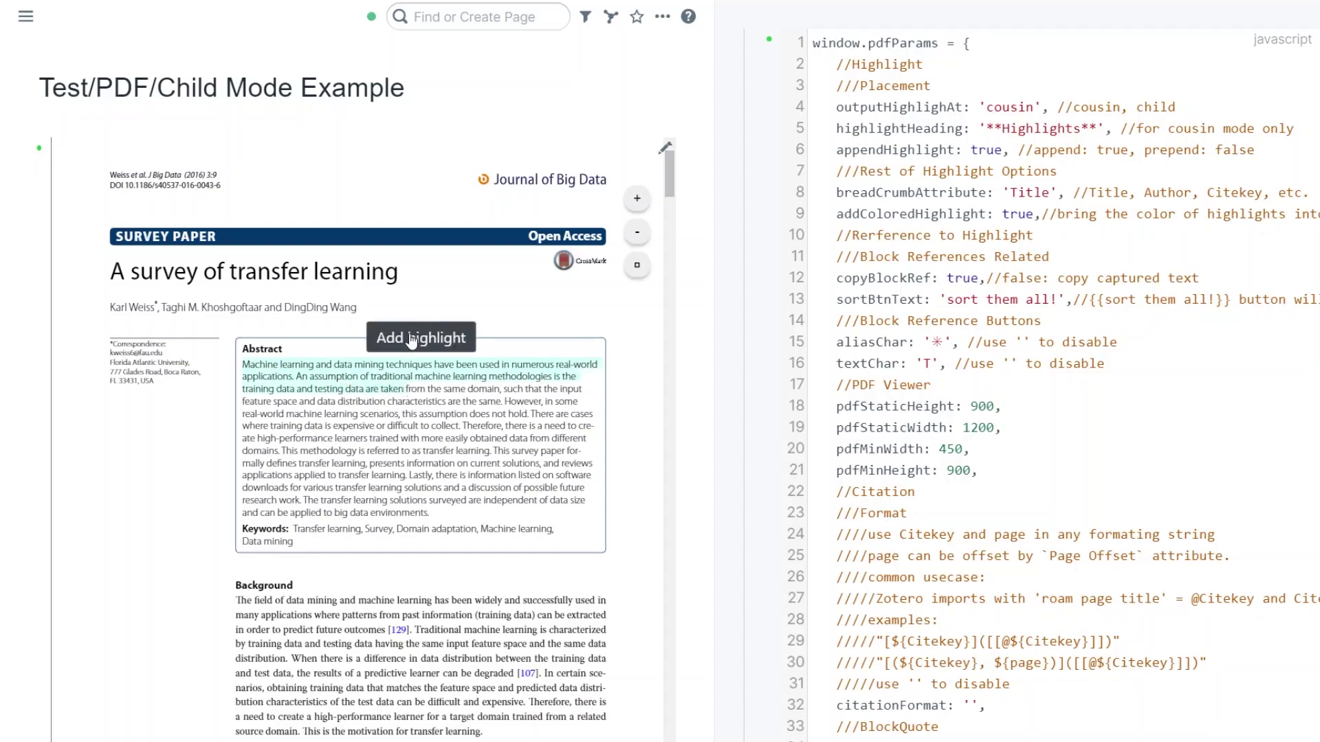
{"action": "left_click", "coordinate": [409, 340]}
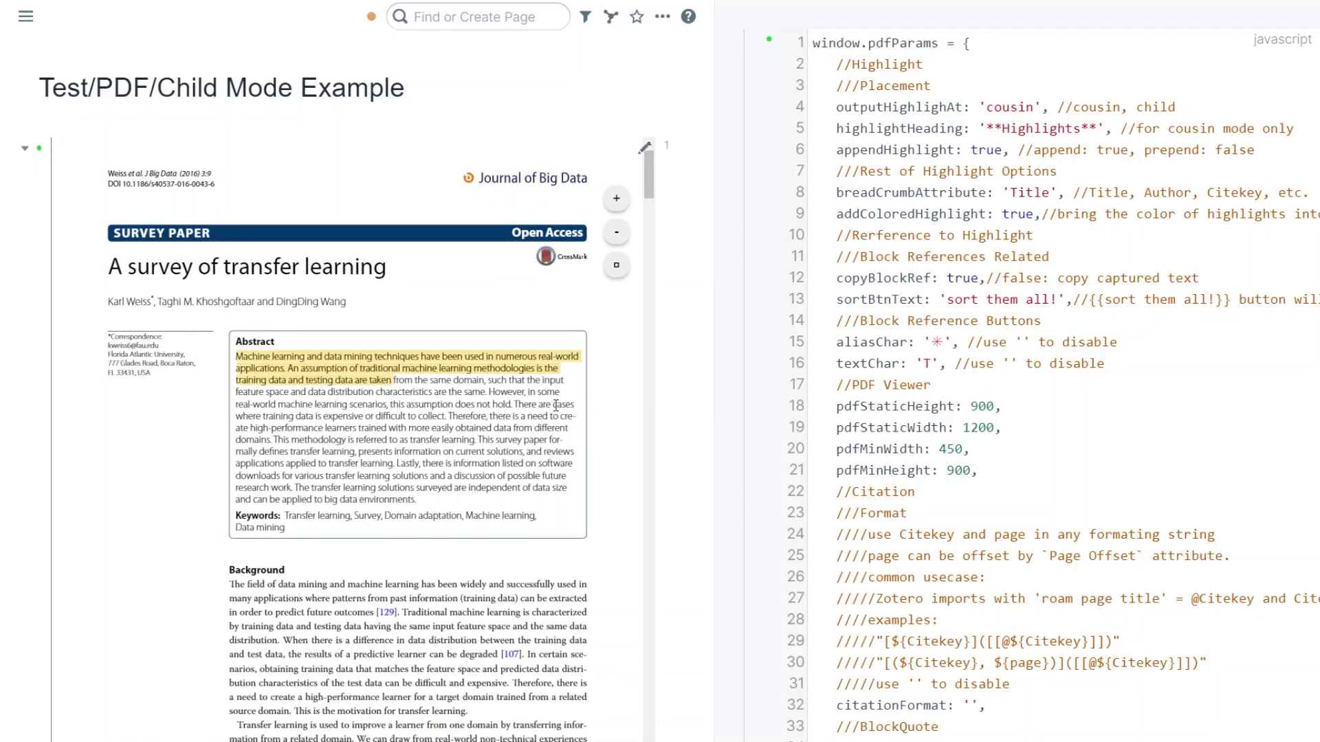
{"action": "scroll", "coordinate": [653, 398], "scroll_direction": "down", "scroll_amount": 5}
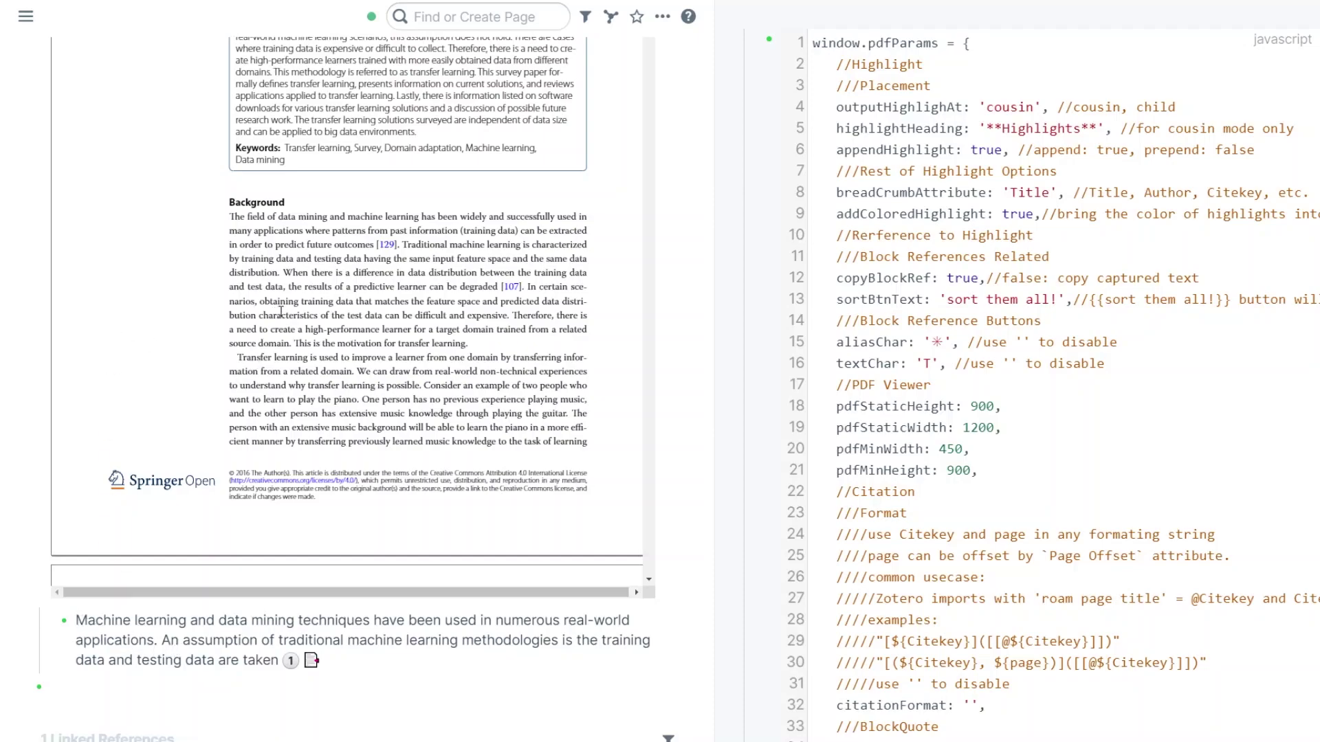
{"action": "left_click_drag", "start_coordinate": [239, 356], "coordinate": [428, 389]}
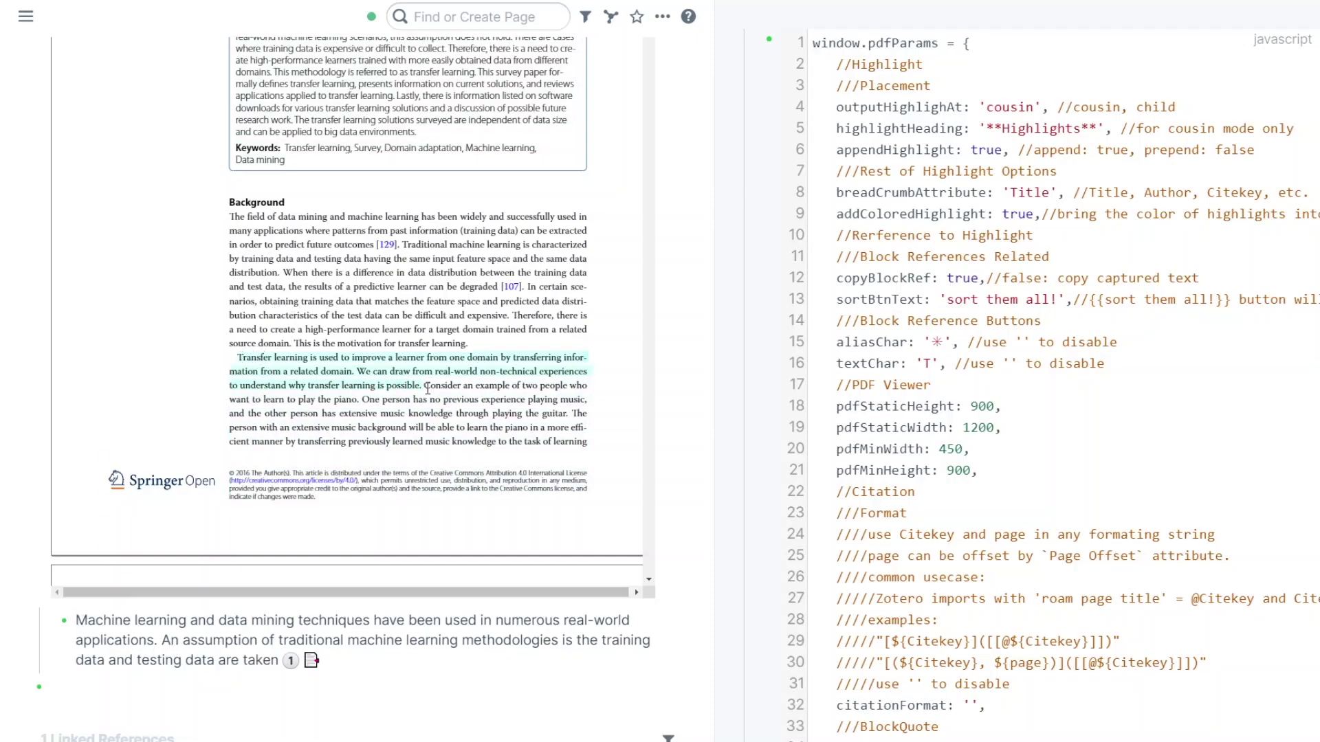
{"action": "left_click", "coordinate": [413, 331]}
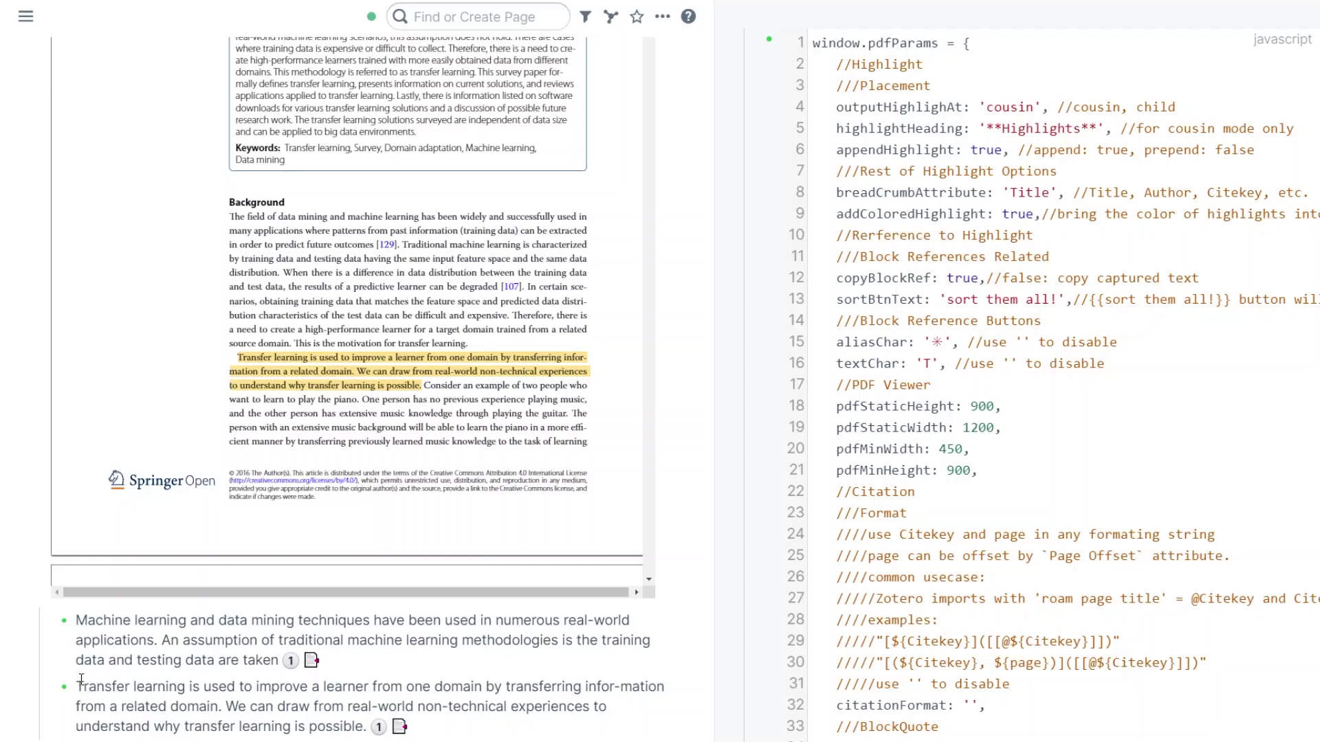
- Collapse the PDF's parent block on the Child Mode Example page to hide its extracted highlights, and check below the PDF
{"action": "scroll", "coordinate": [81, 680], "scroll_direction": "up", "scroll_amount": 5}
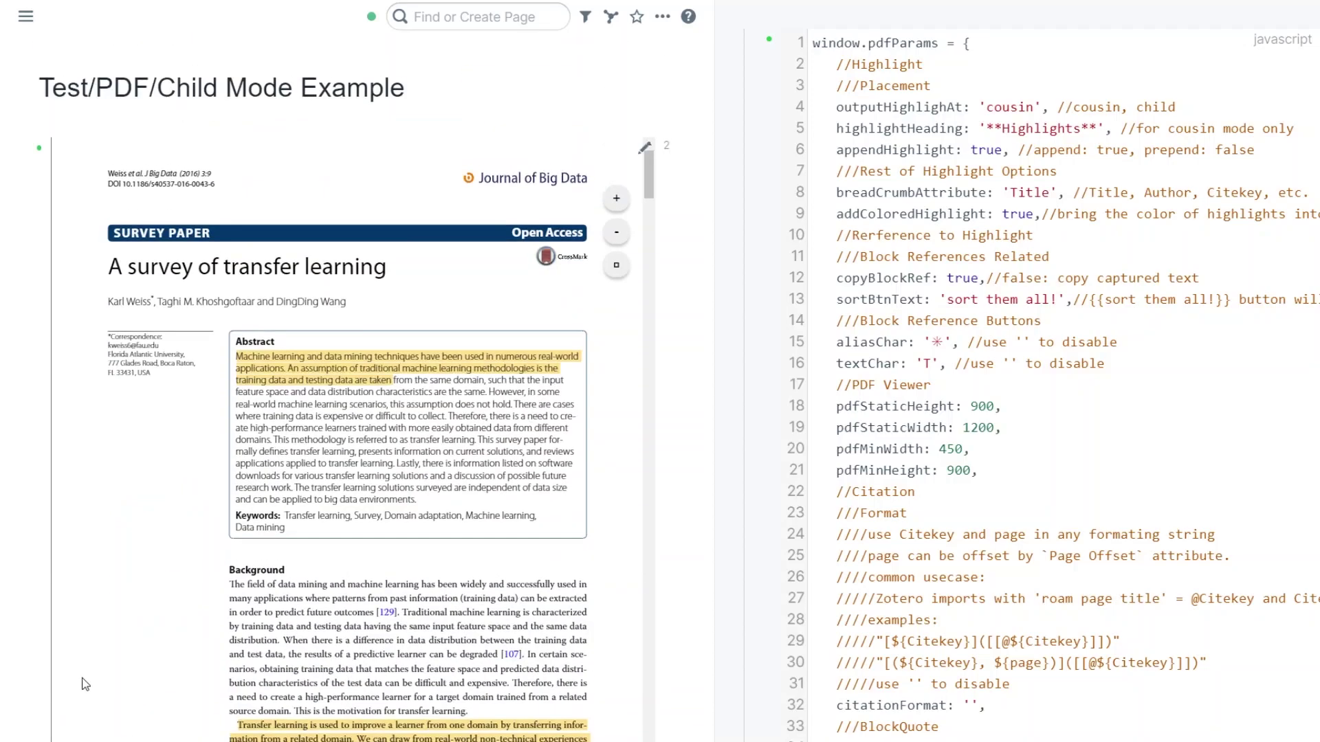
{"action": "left_click", "coordinate": [25, 150]}
{"action": "scroll", "coordinate": [682, 297], "scroll_direction": "down", "scroll_amount": 5}
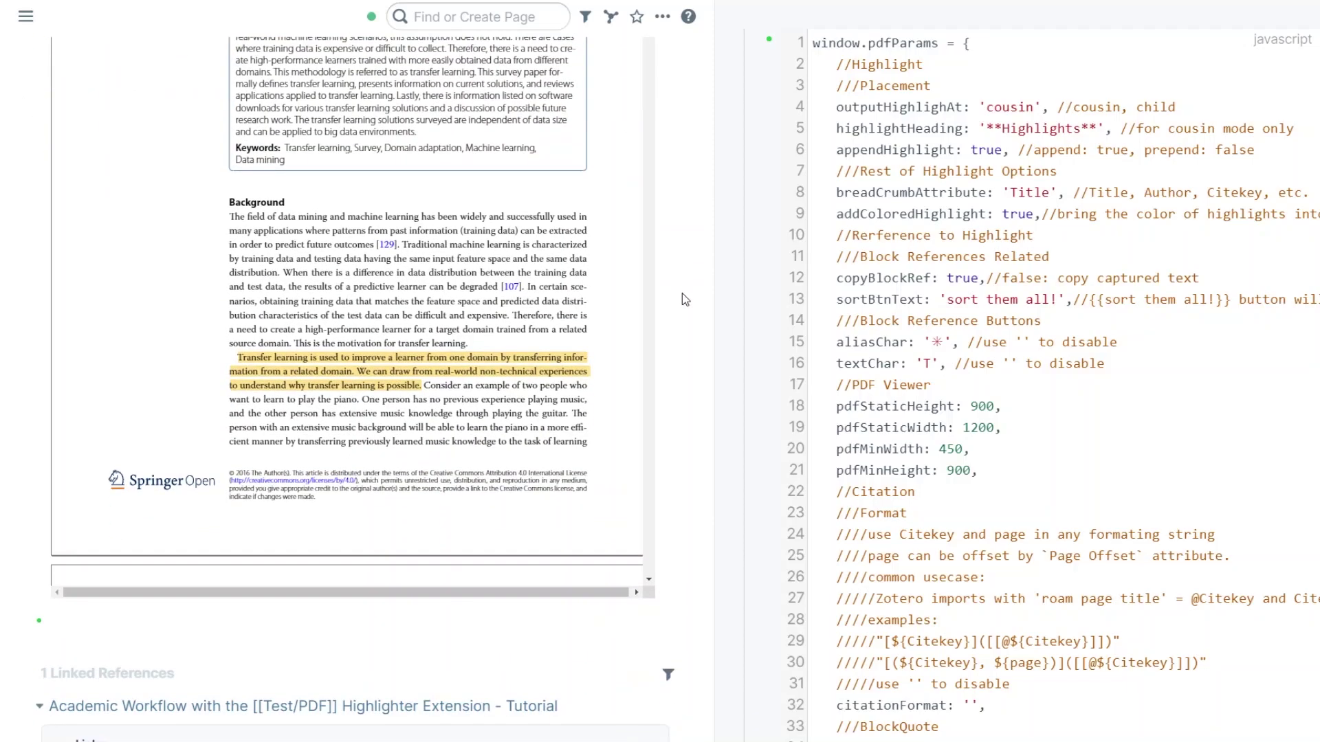
{"action": "scroll", "coordinate": [683, 296], "scroll_direction": "up", "scroll_amount": 5}
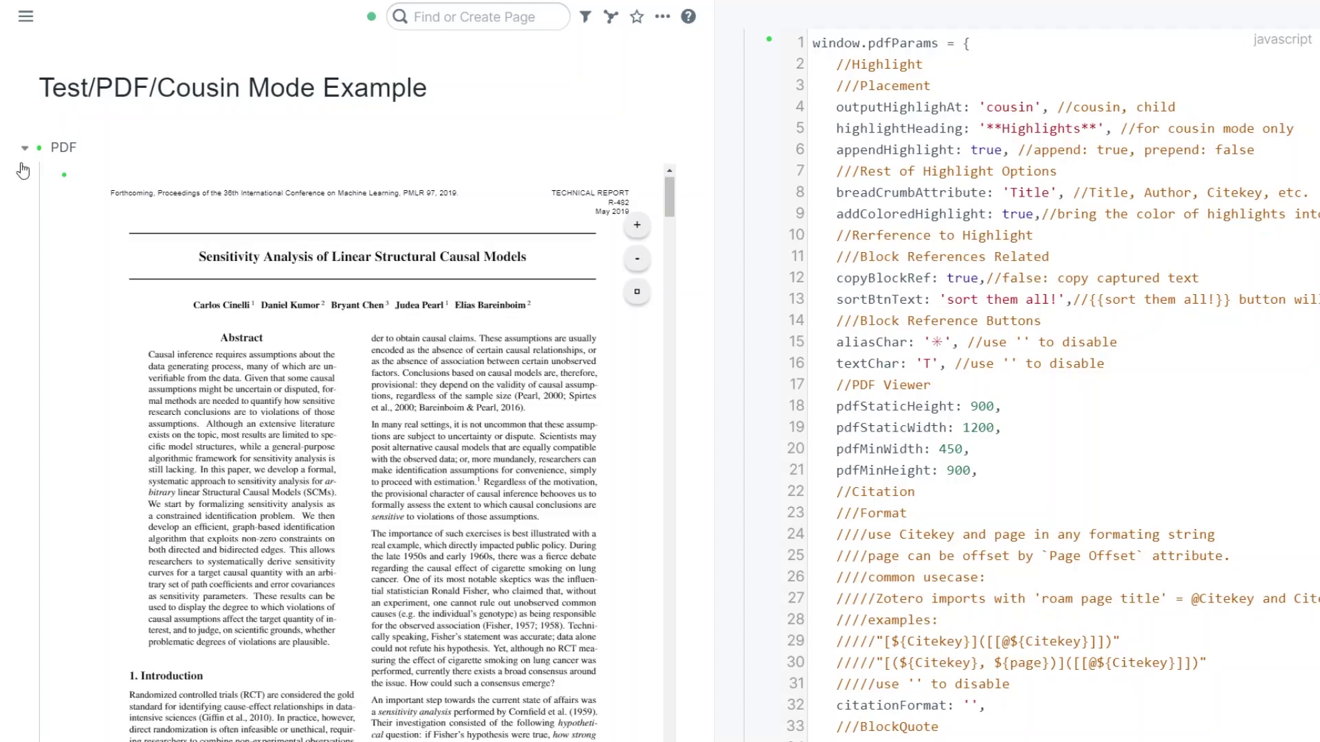
- Collapse, expand and collapse again the PDF heading block on the Cousin Mode Example page
{"action": "left_click", "coordinate": [24, 148]}
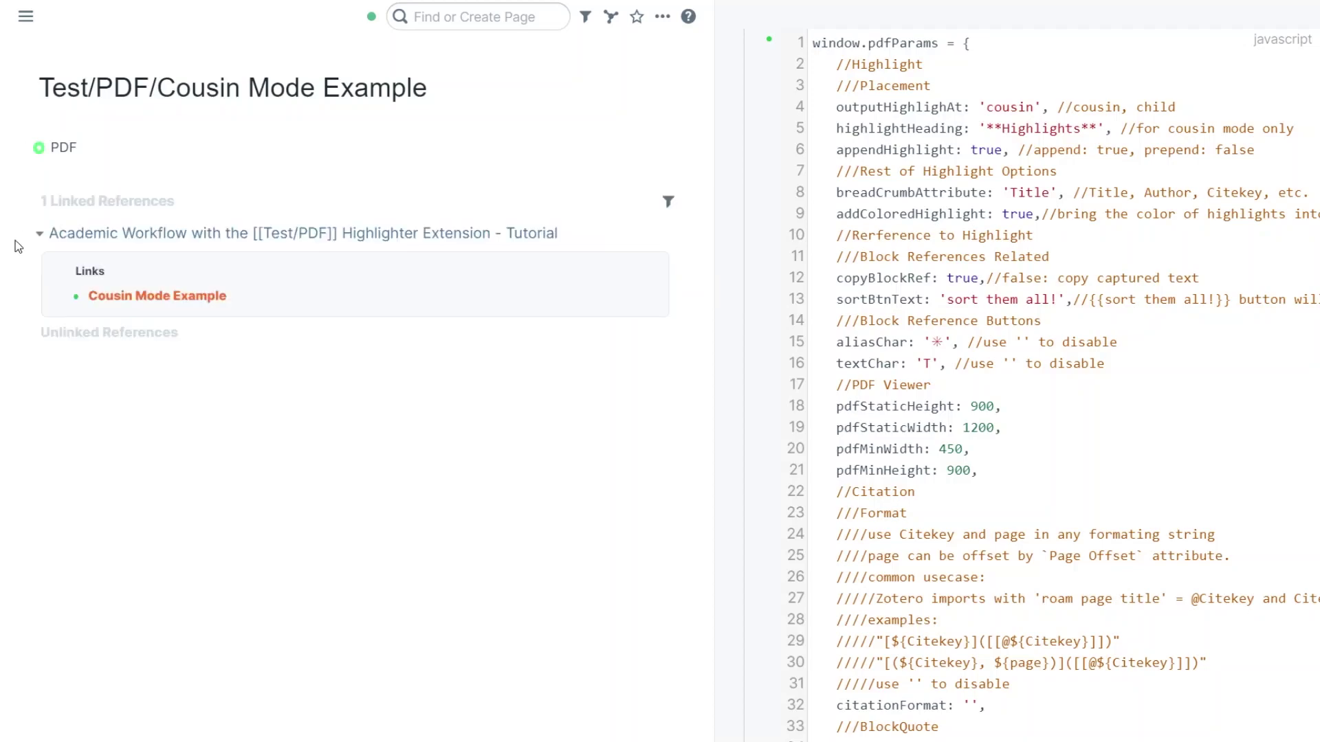
{"action": "left_click", "coordinate": [24, 149]}
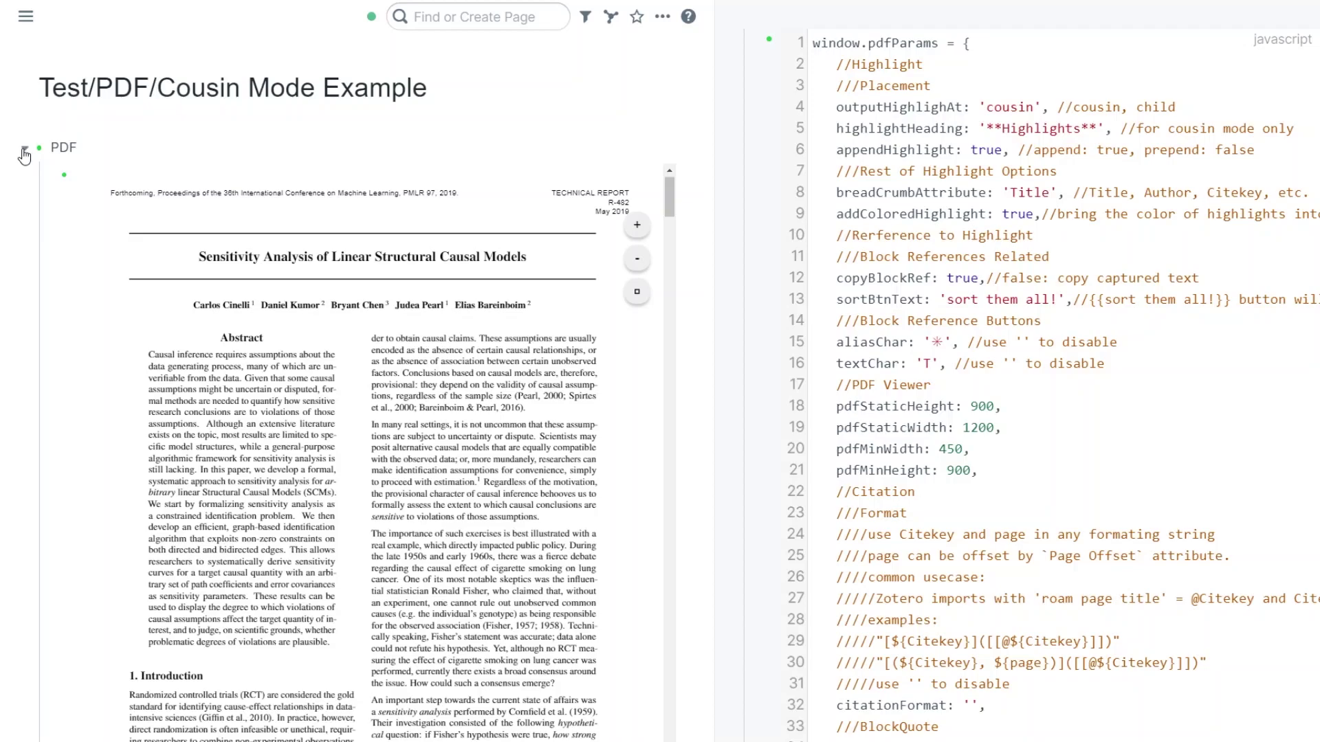
{"action": "left_click", "coordinate": [24, 150]}
- Add a "Highlights" block below the PDF heading with two "-" child blocks, and collapse it
{"action": "left_click", "coordinate": [129, 157]}
{"action": "key", "text": "Return"}
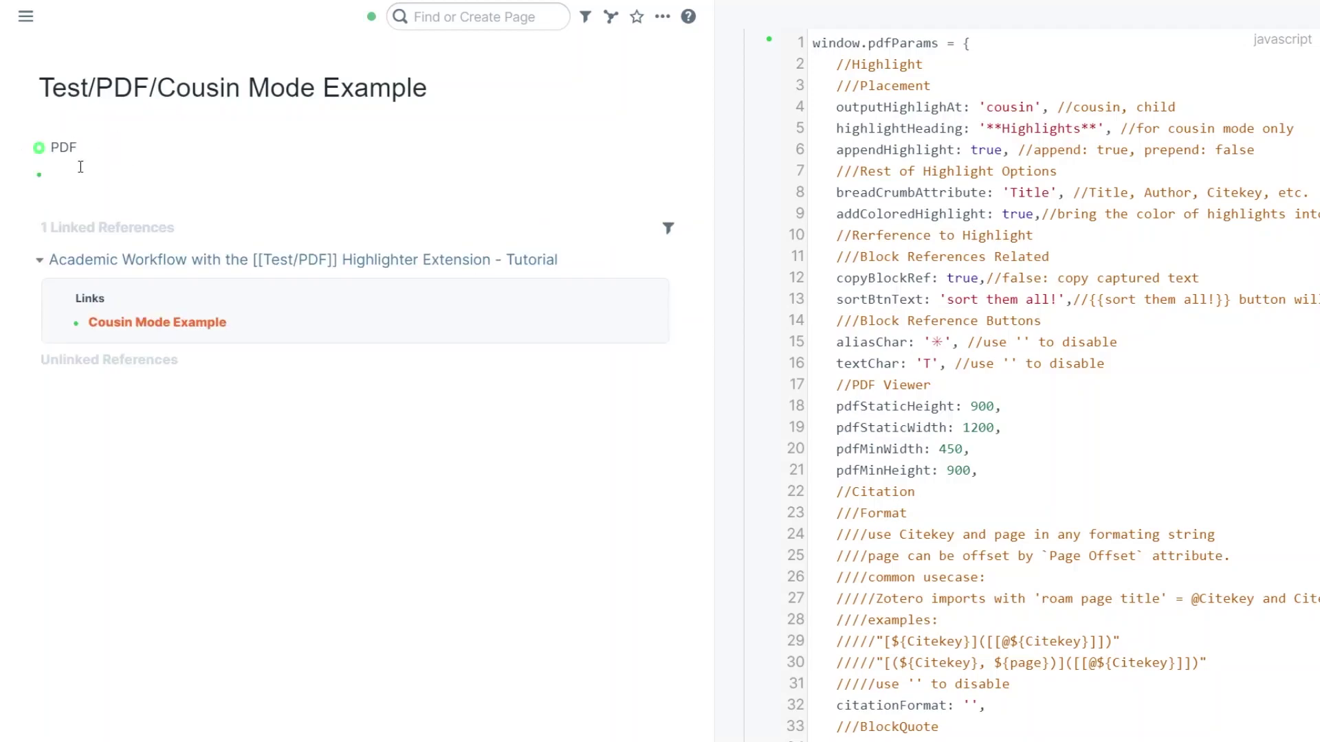
{"action": "type", "text": "Highlights"}
{"action": "key", "text": "Return"}
{"action": "key", "text": "Tab"}
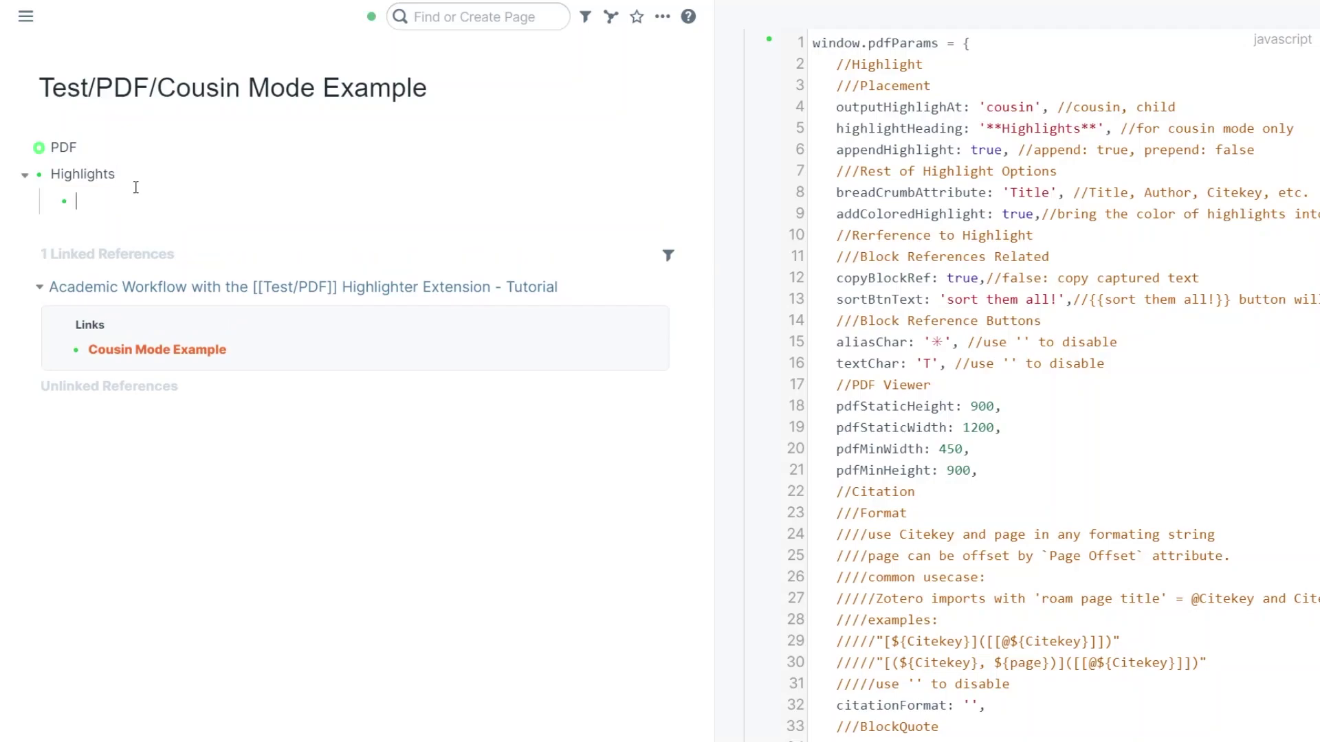
{"action": "type", "text": "-"}
{"action": "key", "text": "Return"}
{"action": "type", "text": "-"}
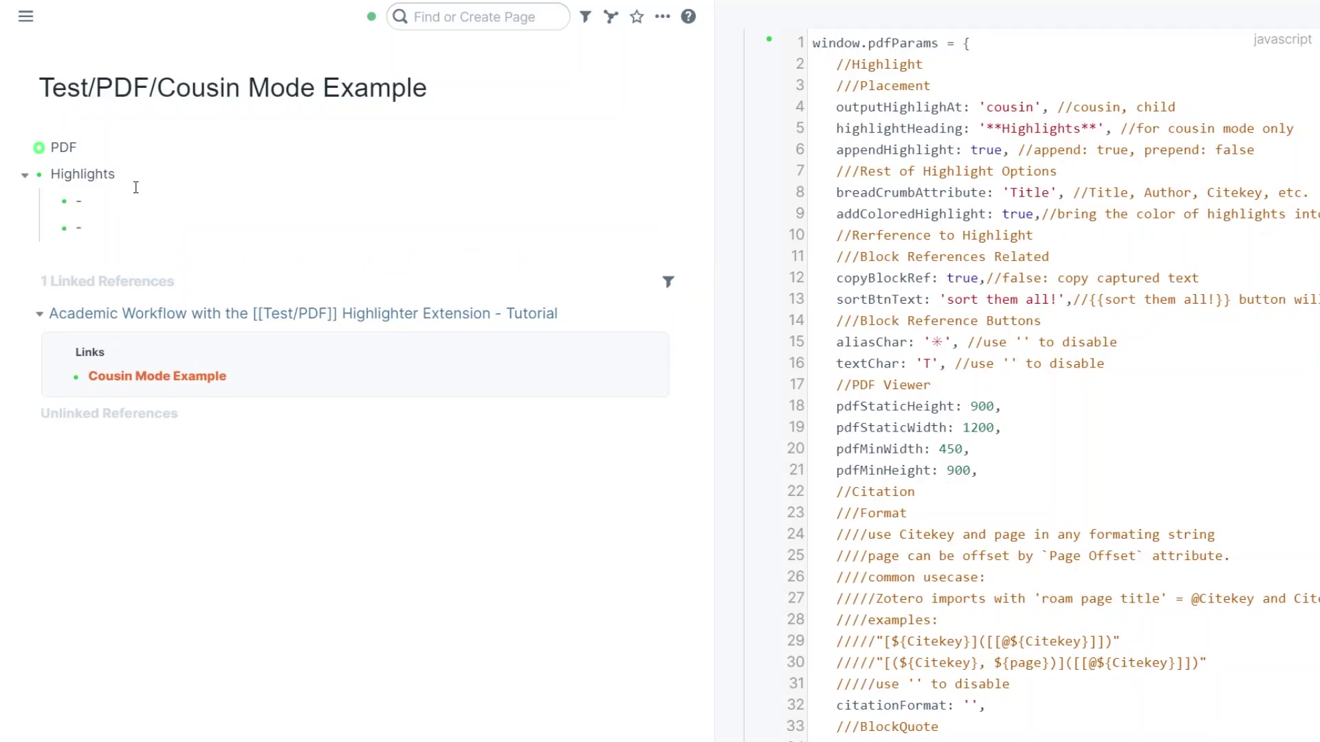
{"action": "left_click", "coordinate": [24, 175]}
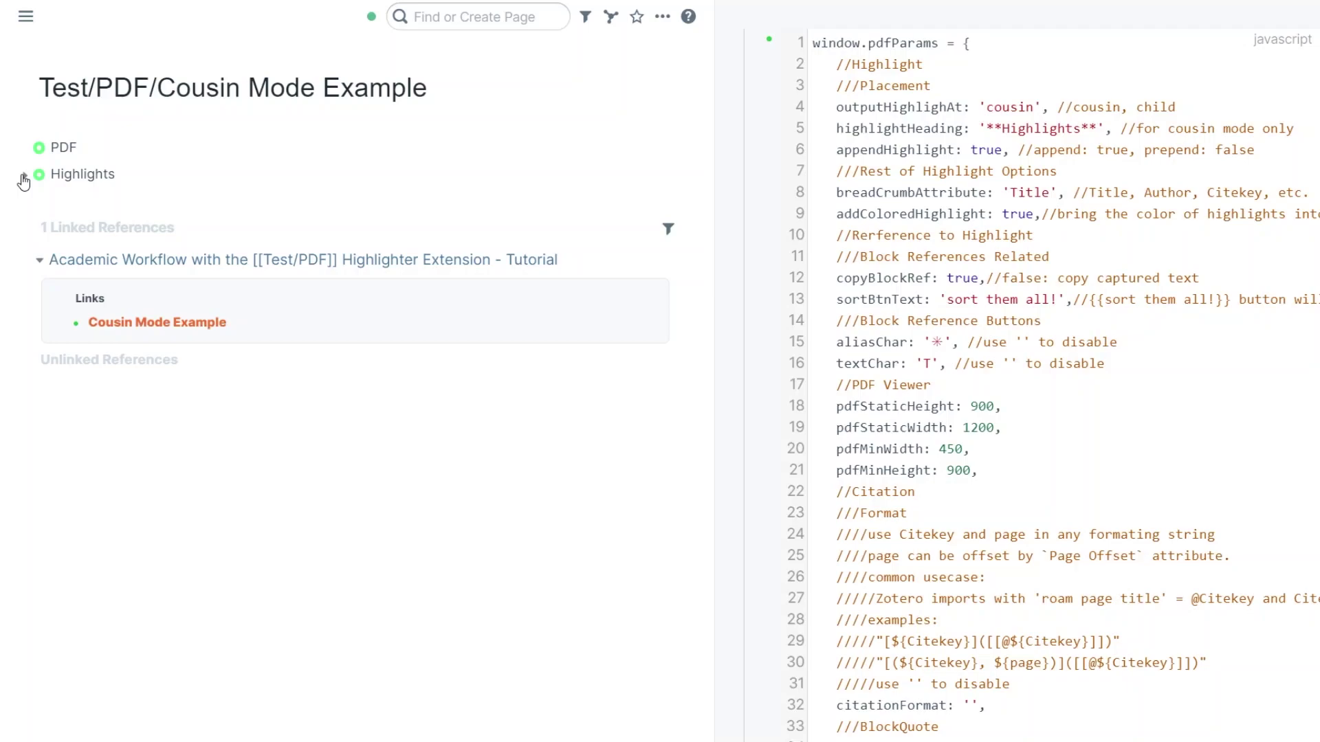
- Expand the Highlights and PDF blocks on the Cousin Mode Example page to show their contents
{"action": "left_click", "coordinate": [24, 177]}
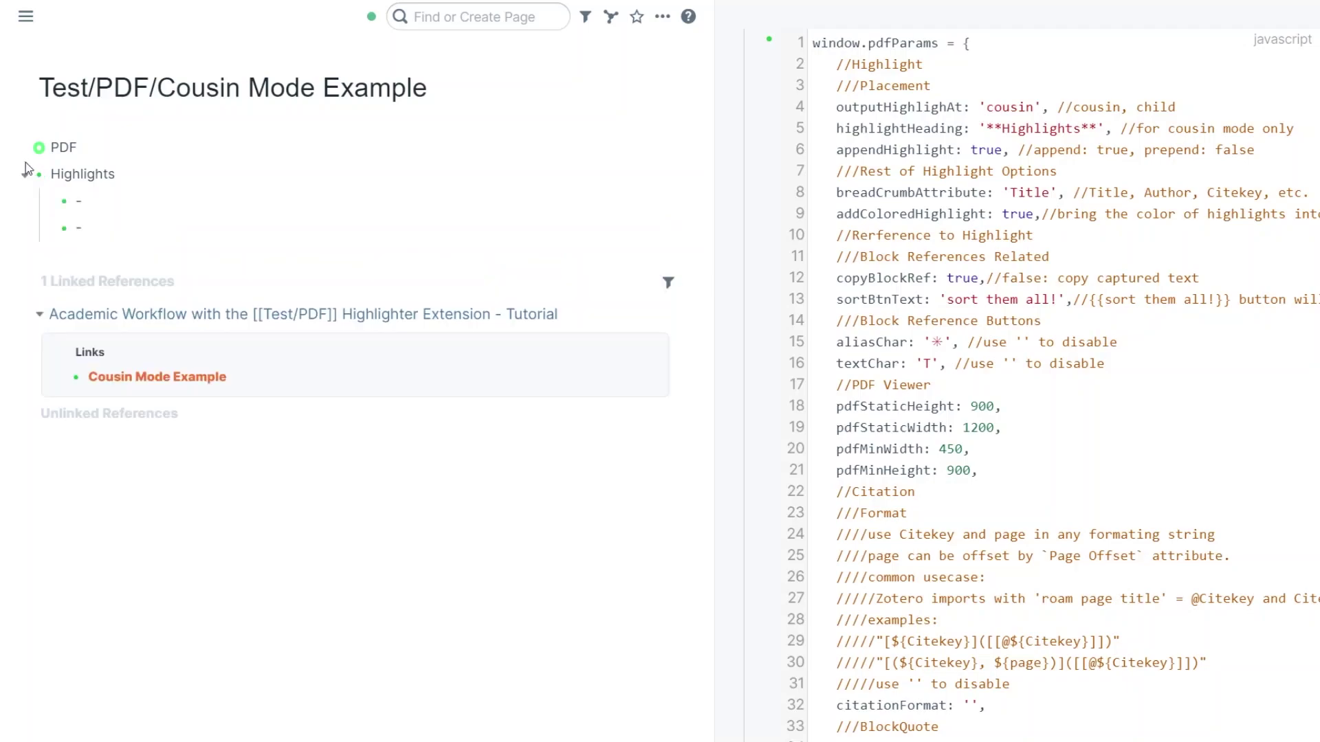
{"action": "left_click", "coordinate": [24, 148]}
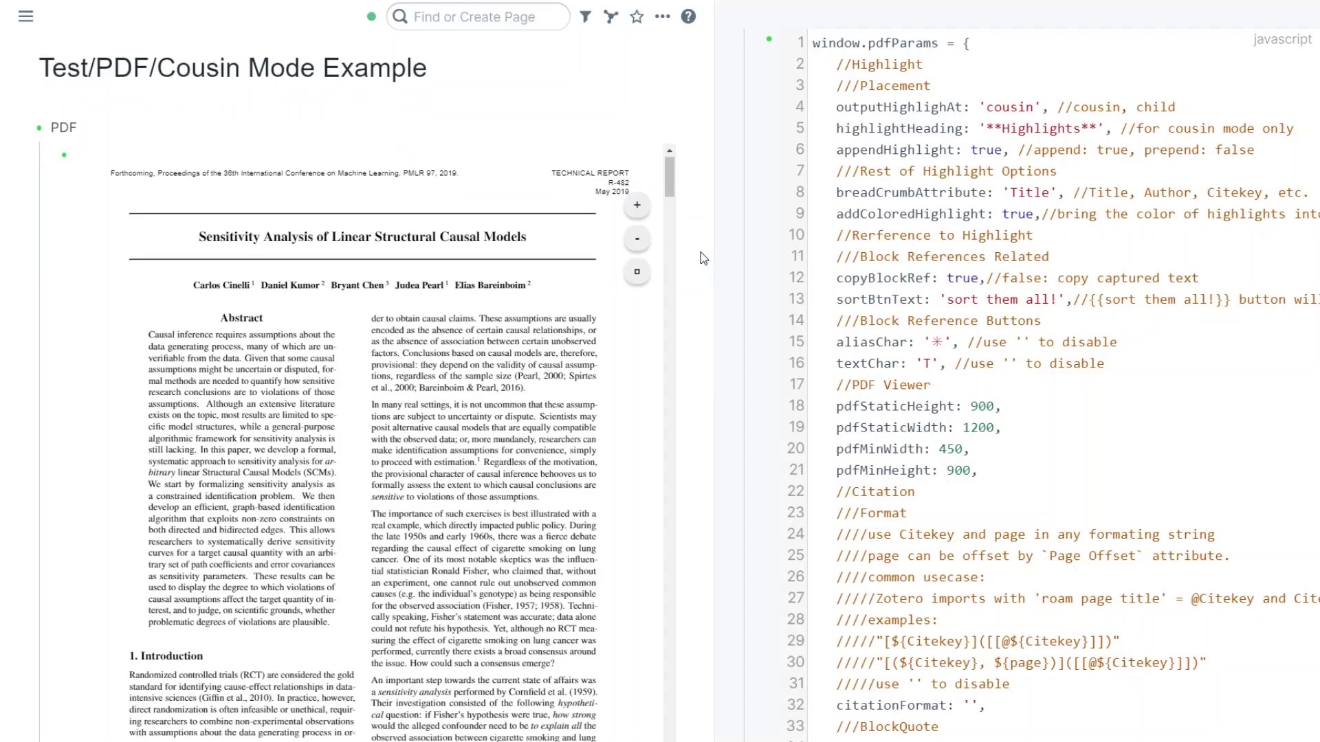
{"action": "scroll", "coordinate": [699, 253], "scroll_direction": "down", "scroll_amount": 9}
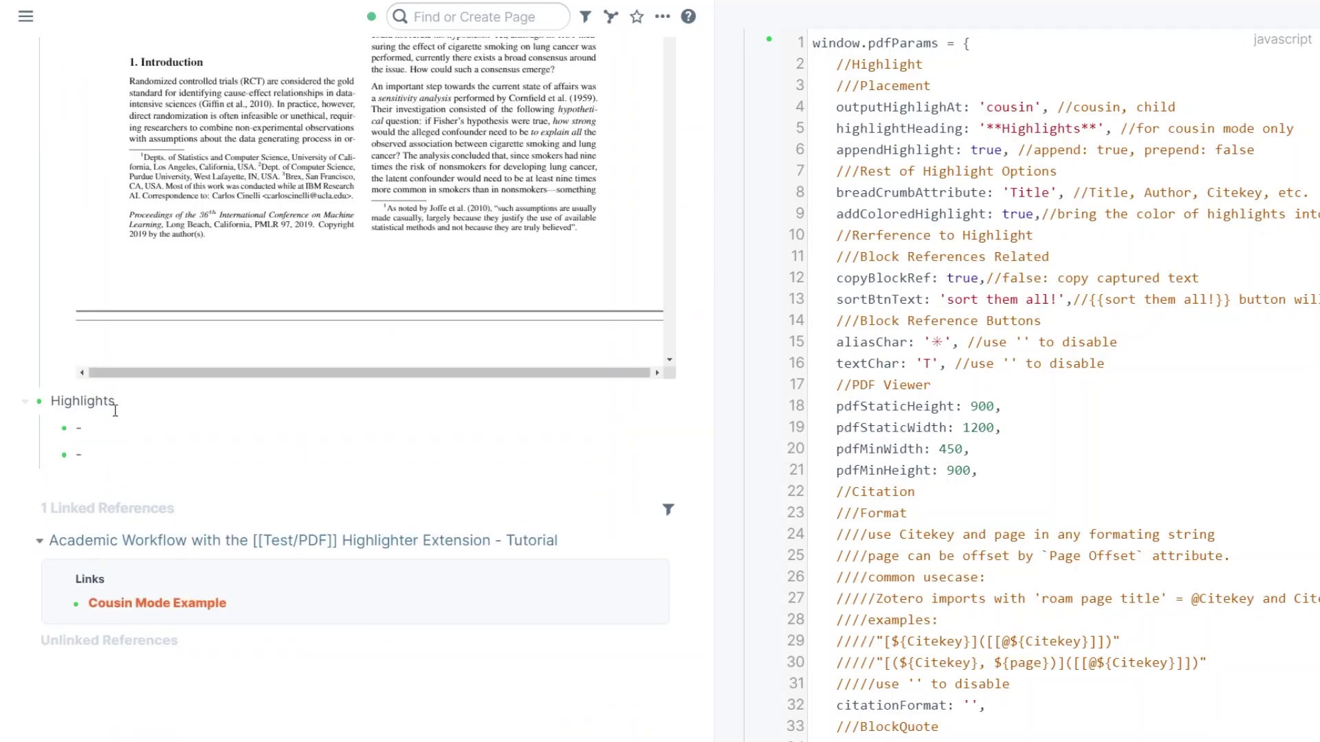
- Delete the manually added "Highlights" block below the PDF together with its two "-" child blocks
{"action": "double_click", "coordinate": [63, 399]}
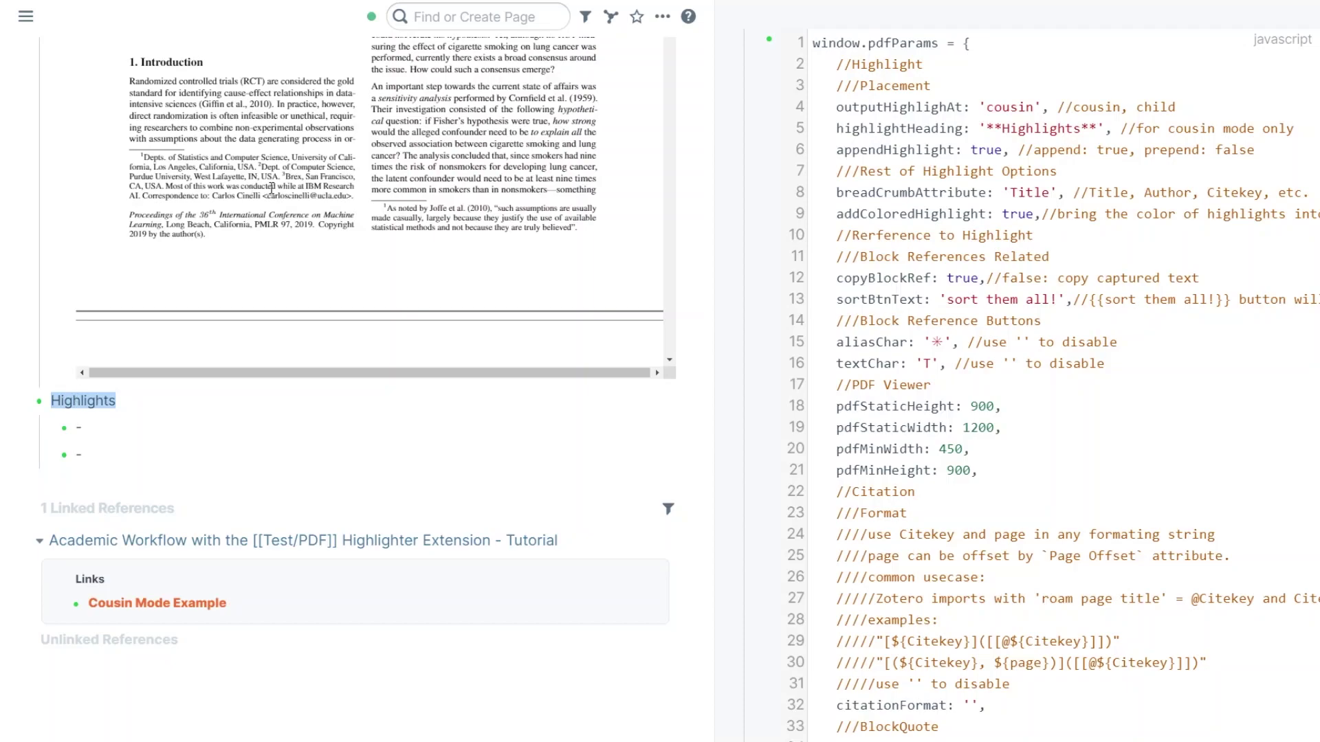
{"action": "left_click", "coordinate": [95, 455]}
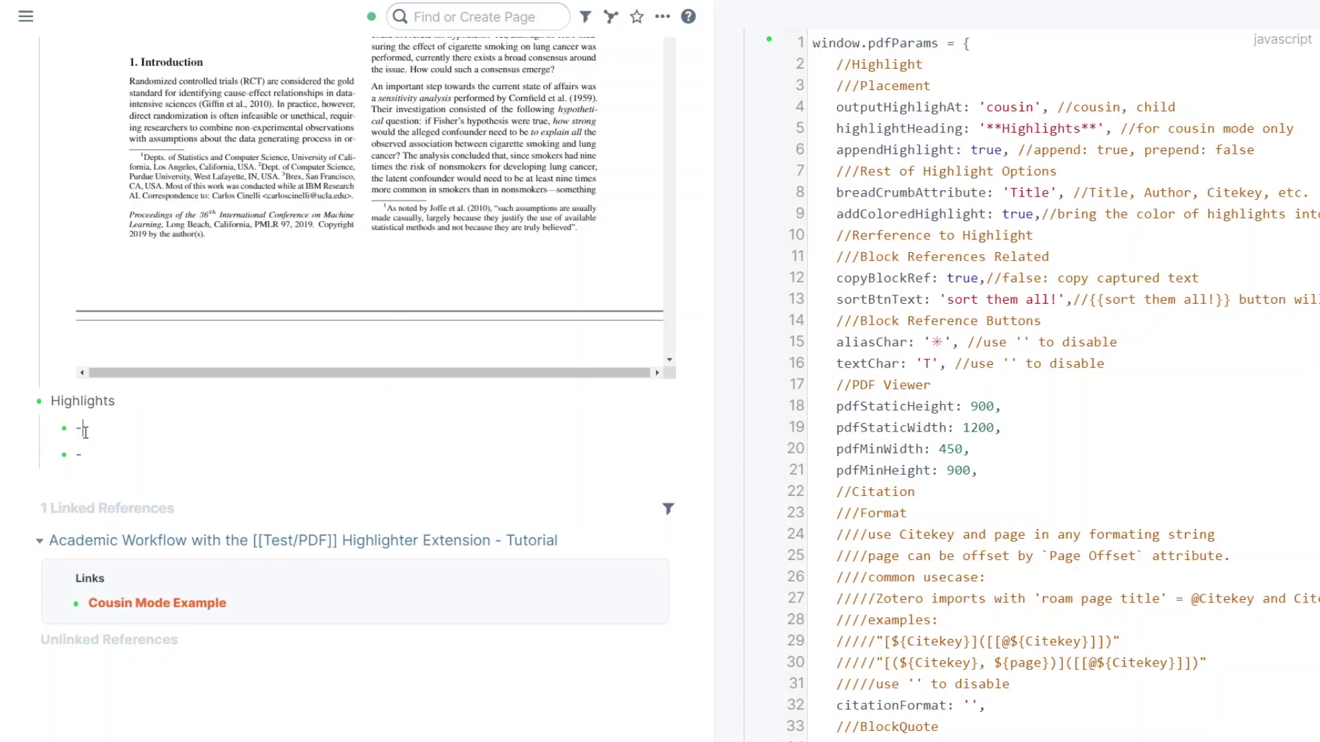
{"action": "scroll", "coordinate": [9, 387], "scroll_direction": "up", "scroll_amount": 6}
{"action": "scroll", "coordinate": [357, 385], "scroll_direction": "down", "scroll_amount": 5}
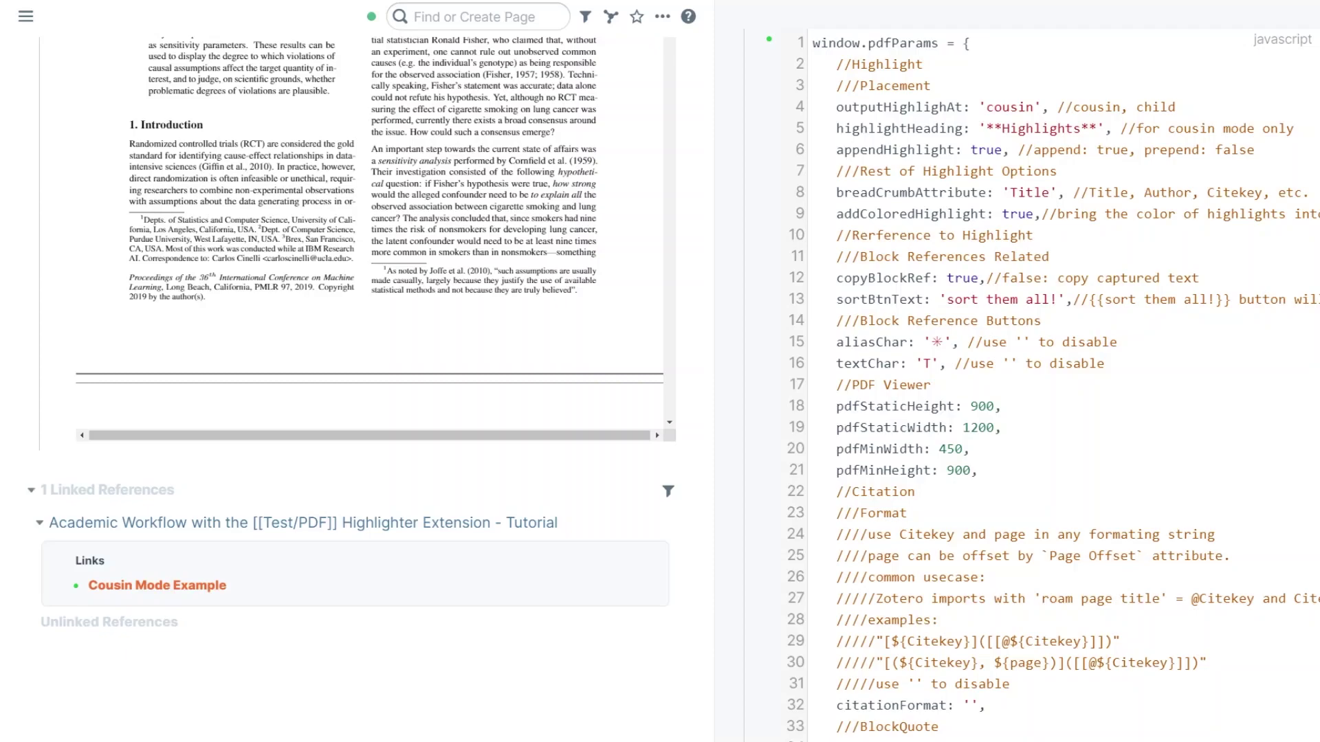
- Highlight the paper title "Sensitivity Analysis of Linear Structural Causal Models" in the PDF and check the extracted output below it
{"action": "scroll", "coordinate": [357, 385], "scroll_direction": "up", "scroll_amount": 5}
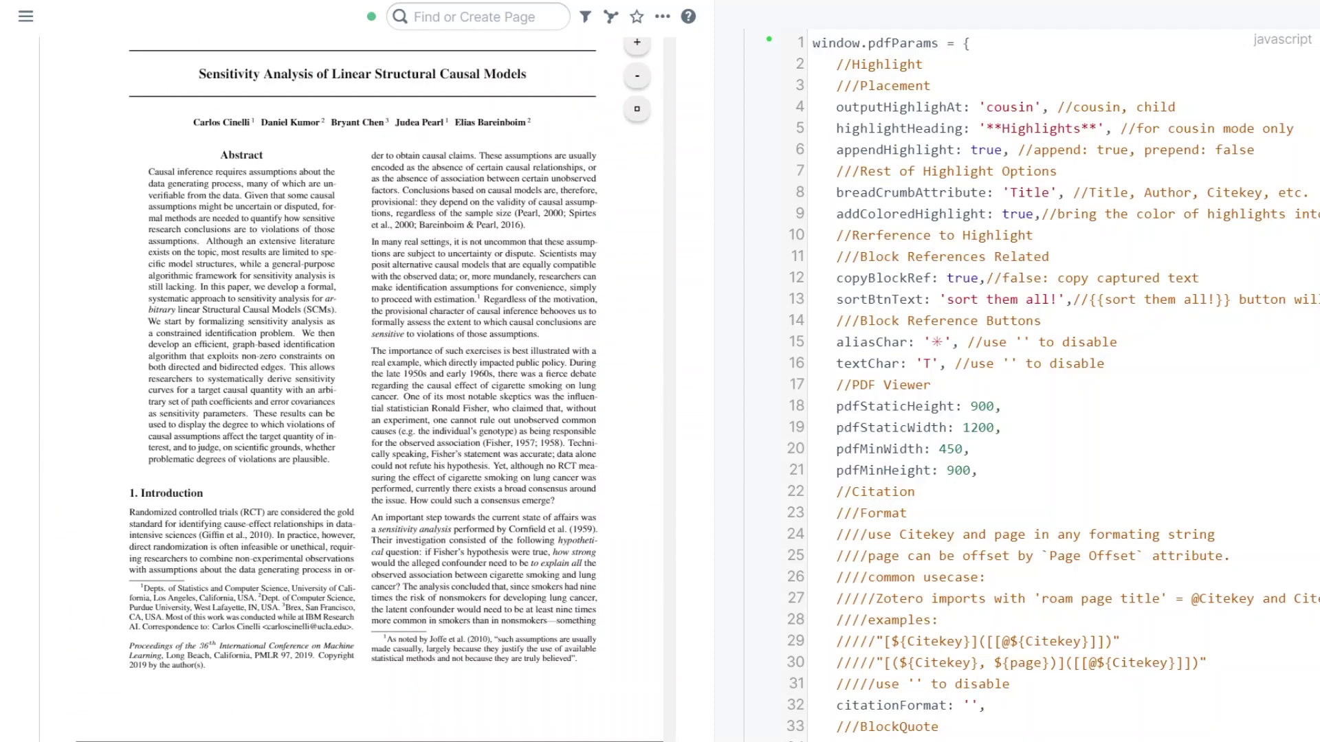
{"action": "scroll", "coordinate": [357, 385], "scroll_direction": "up", "scroll_amount": 3}
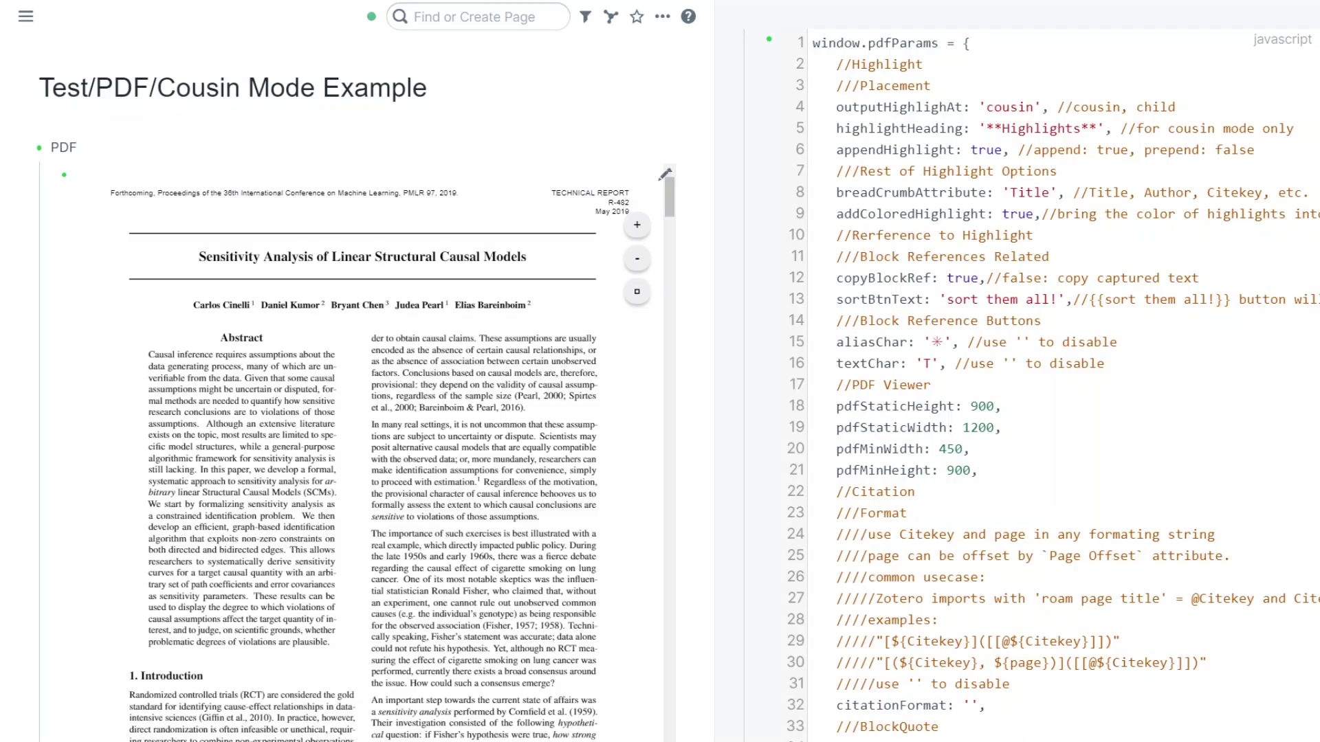
{"action": "left_click_drag", "start_coordinate": [233, 258], "coordinate": [528, 260]}
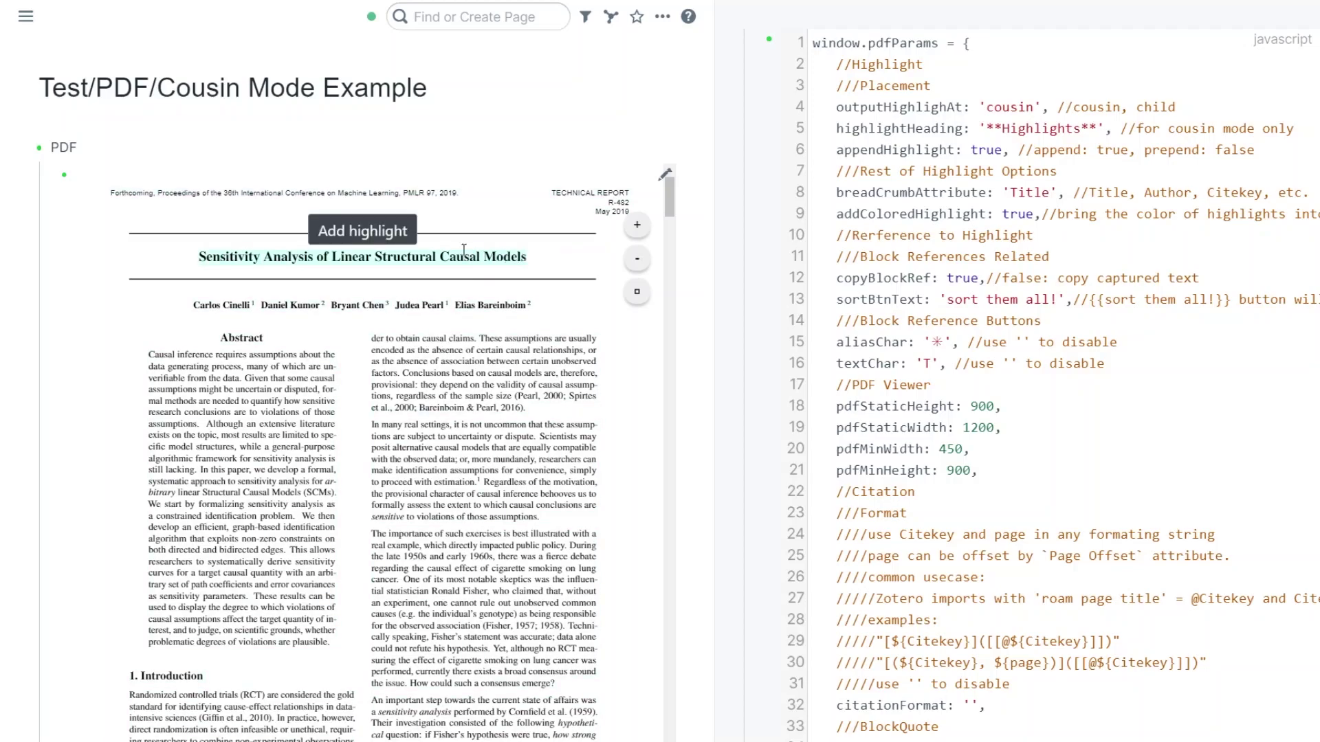
{"action": "left_click", "coordinate": [386, 233]}
{"action": "scroll", "coordinate": [691, 294], "scroll_direction": "down", "scroll_amount": 4}
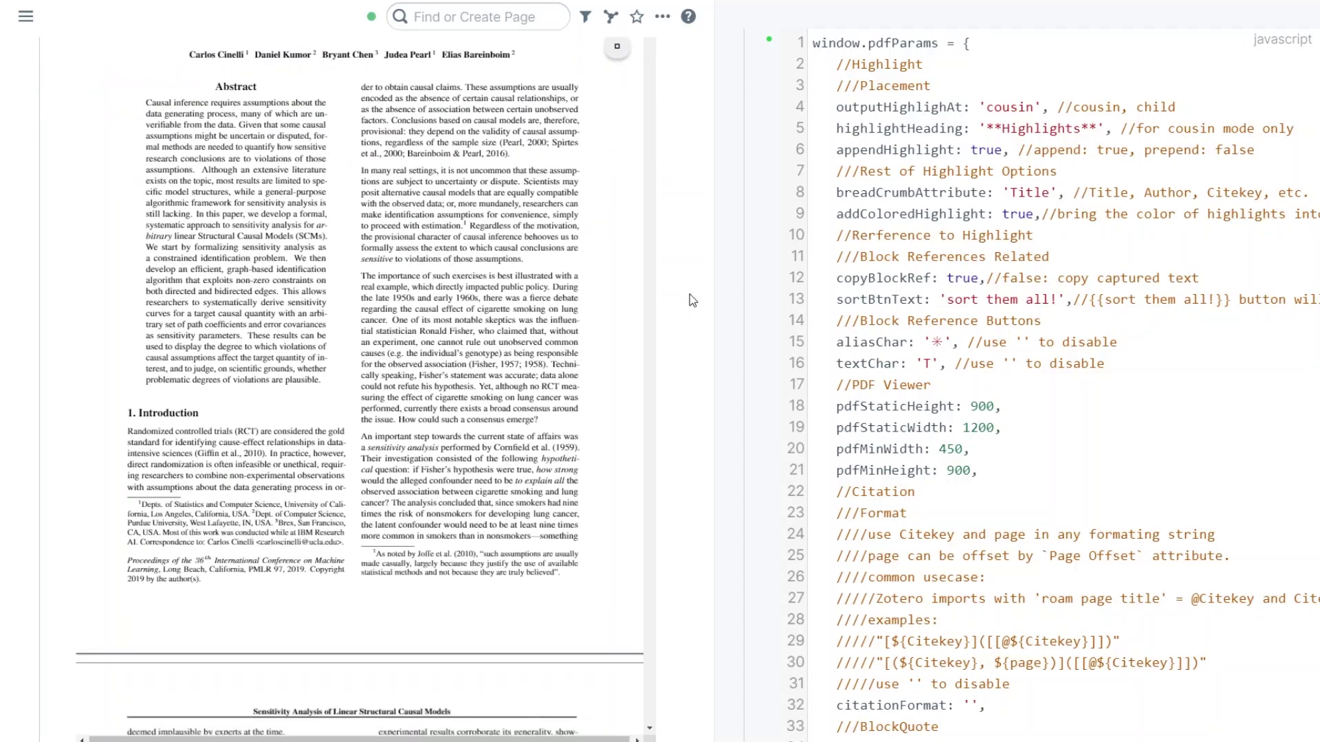
{"action": "scroll", "coordinate": [691, 297], "scroll_direction": "down", "scroll_amount": 5}
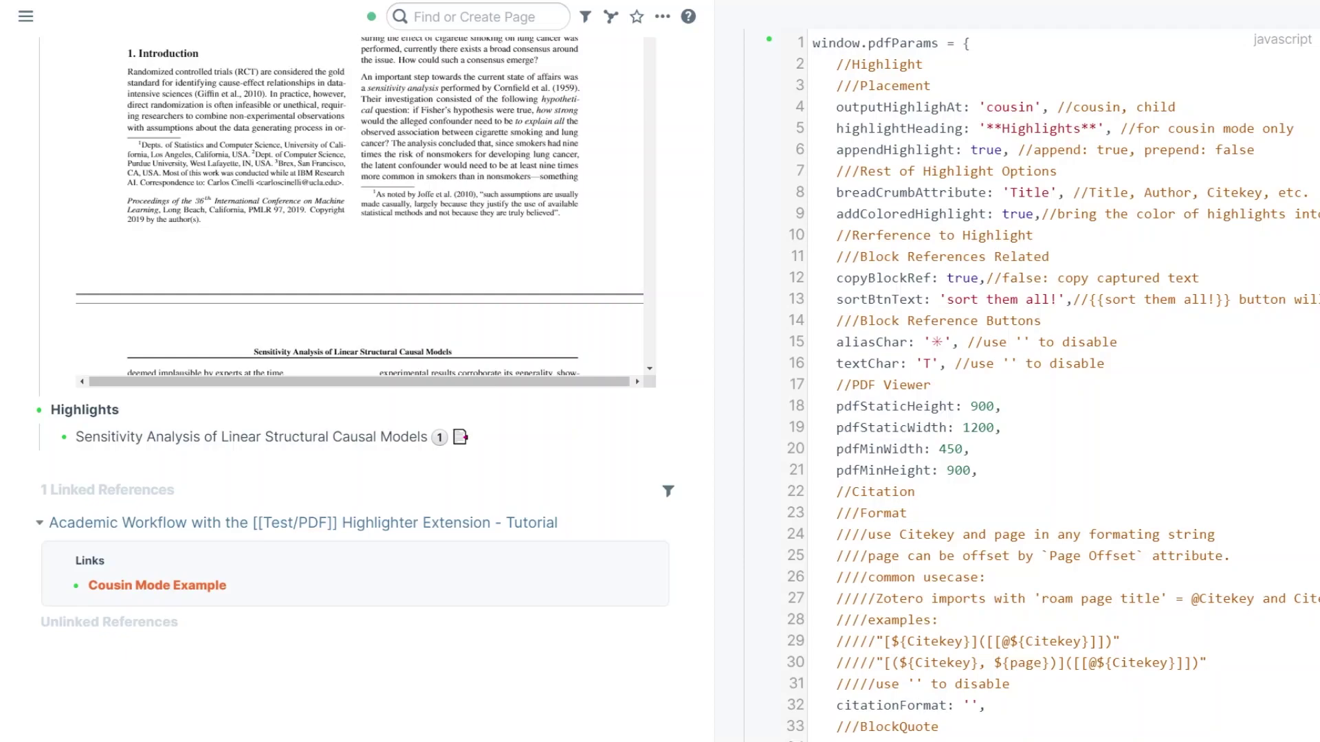
- Examine the highlightHeading value and the cousin and child options of outputHighlighAt in the extension's parameters
{"action": "double_click", "coordinate": [899, 128]}
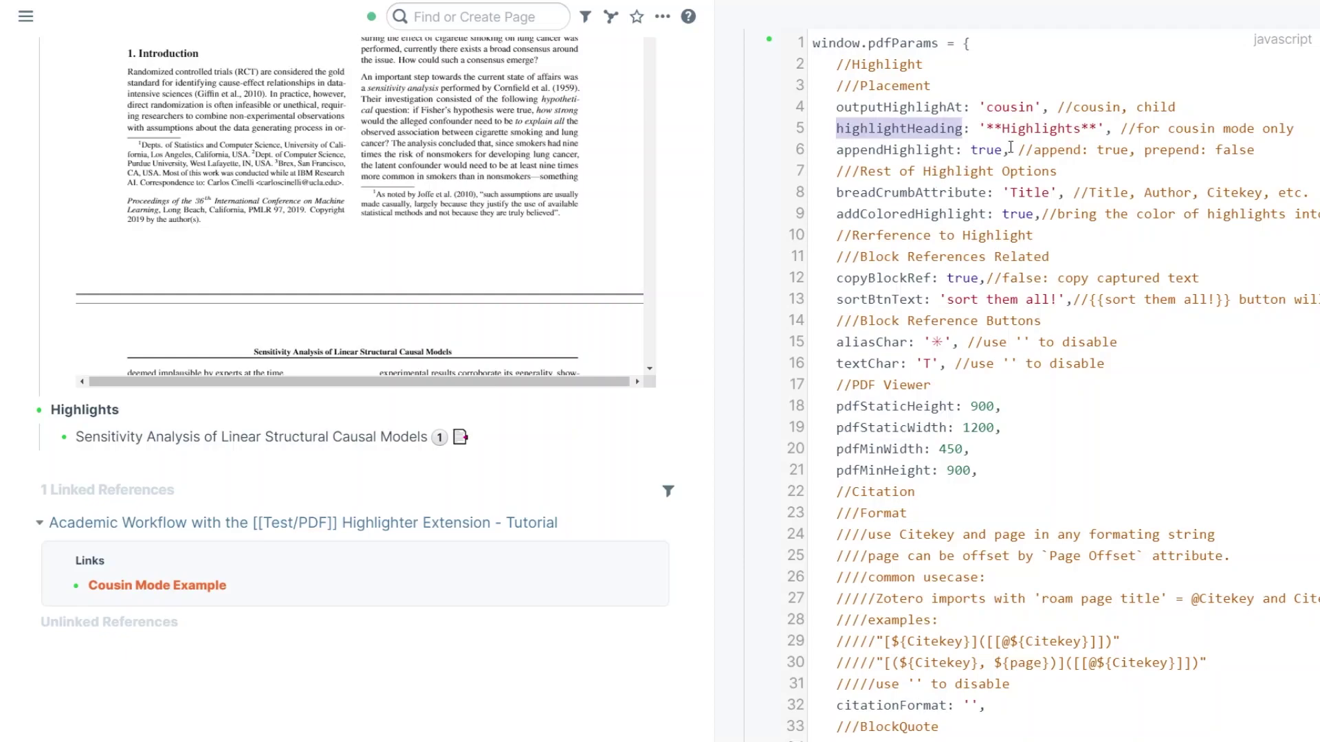
{"action": "mouse_move", "coordinate": [1003, 128]}
{"action": "left_mouse_down"}
{"action": "mouse_move", "coordinate": [1092, 128]}
{"action": "mouse_move", "coordinate": [989, 128]}
{"action": "left_mouse_up"}
{"action": "left_click", "coordinate": [1096, 124]}
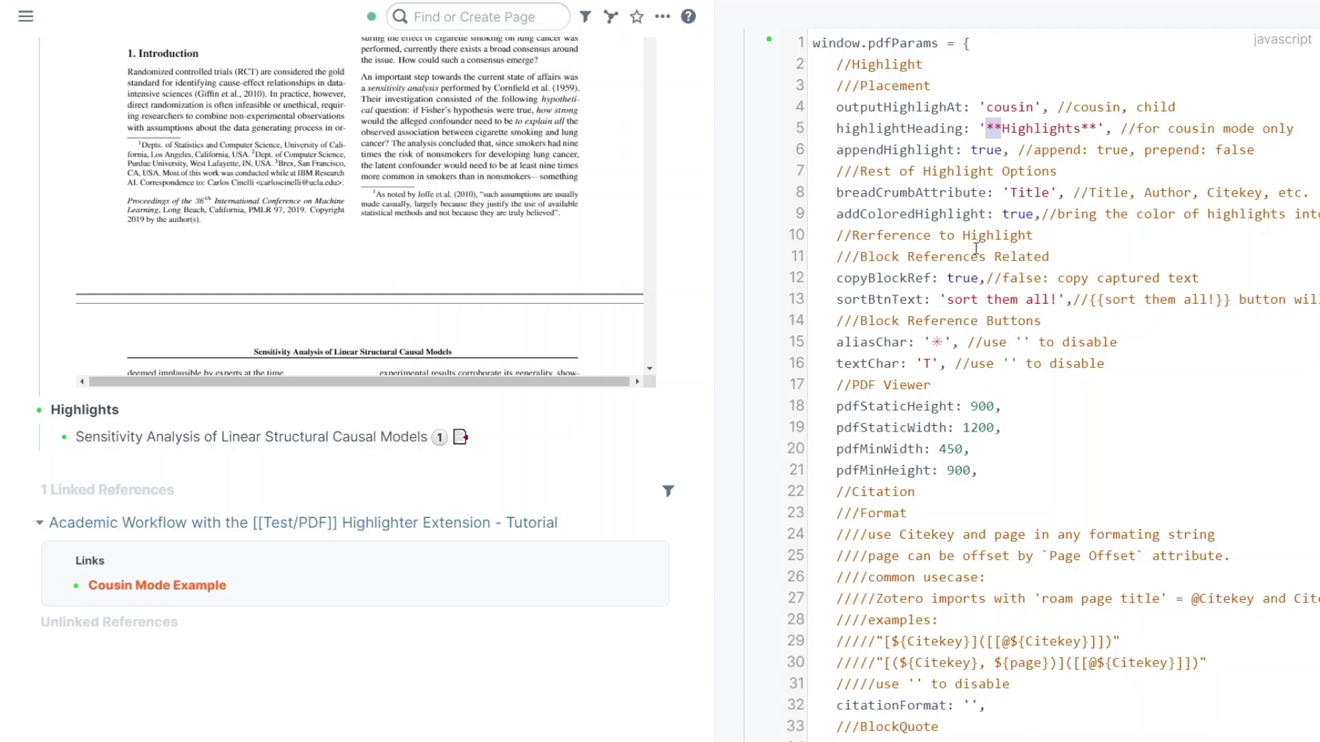
{"action": "double_click", "coordinate": [868, 109]}
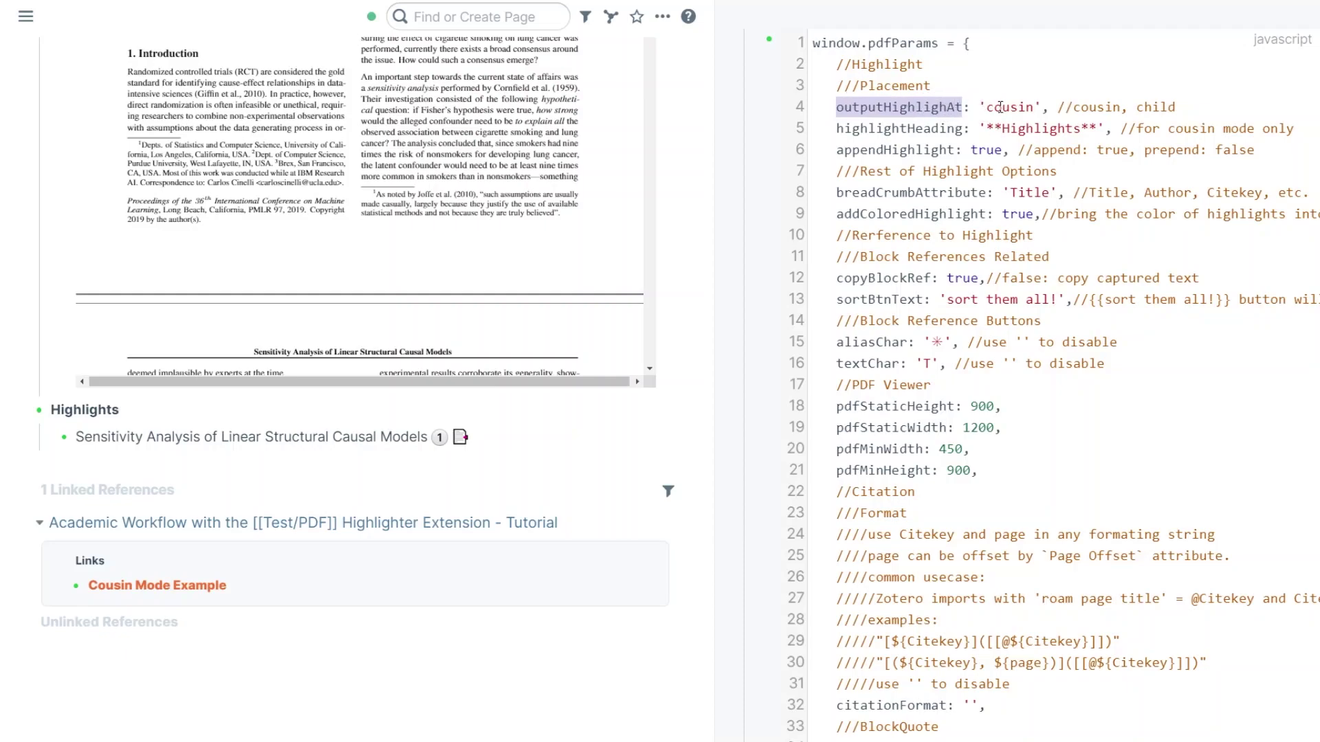
{"action": "double_click", "coordinate": [1029, 108]}
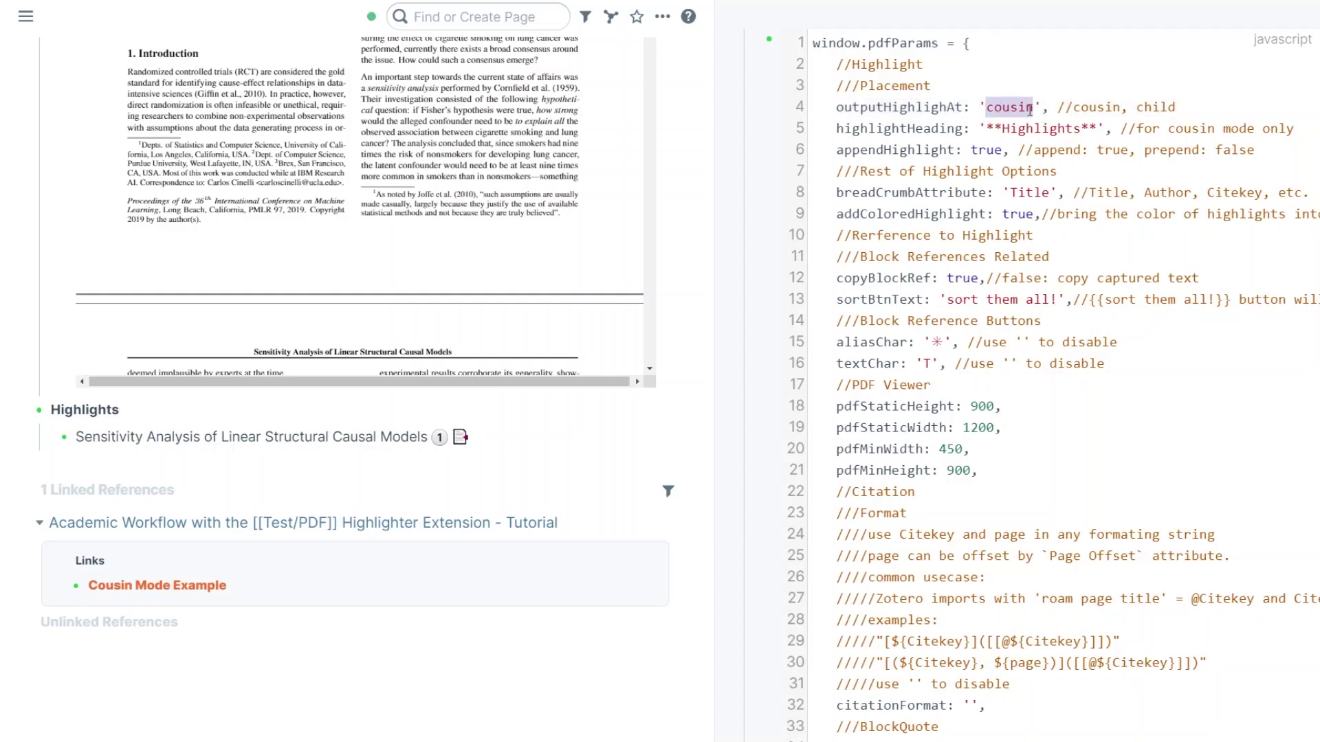
{"action": "double_click", "coordinate": [1161, 108]}
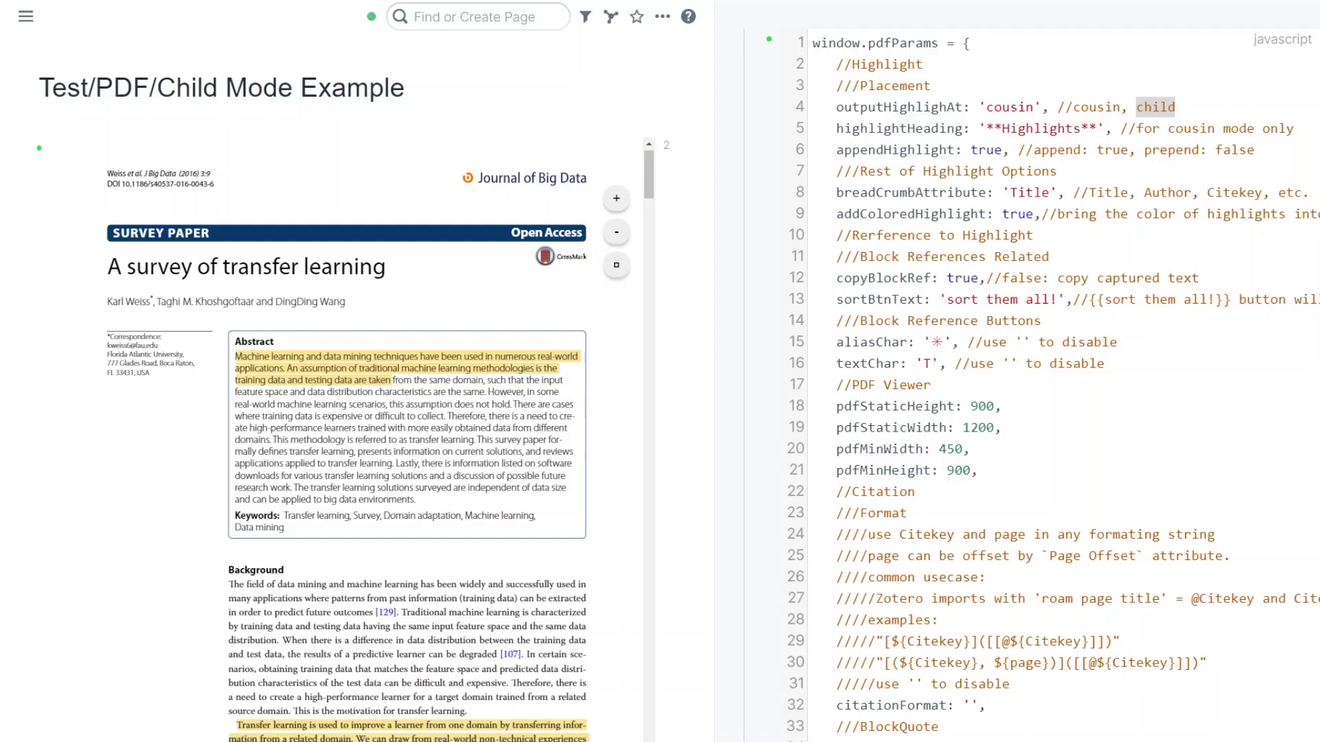
- Add a "Title::" attribute as a child block below the PDF's extracted highlights on the Child Mode Example page
{"action": "scroll", "coordinate": [355, 388], "scroll_direction": "down", "scroll_amount": 10}
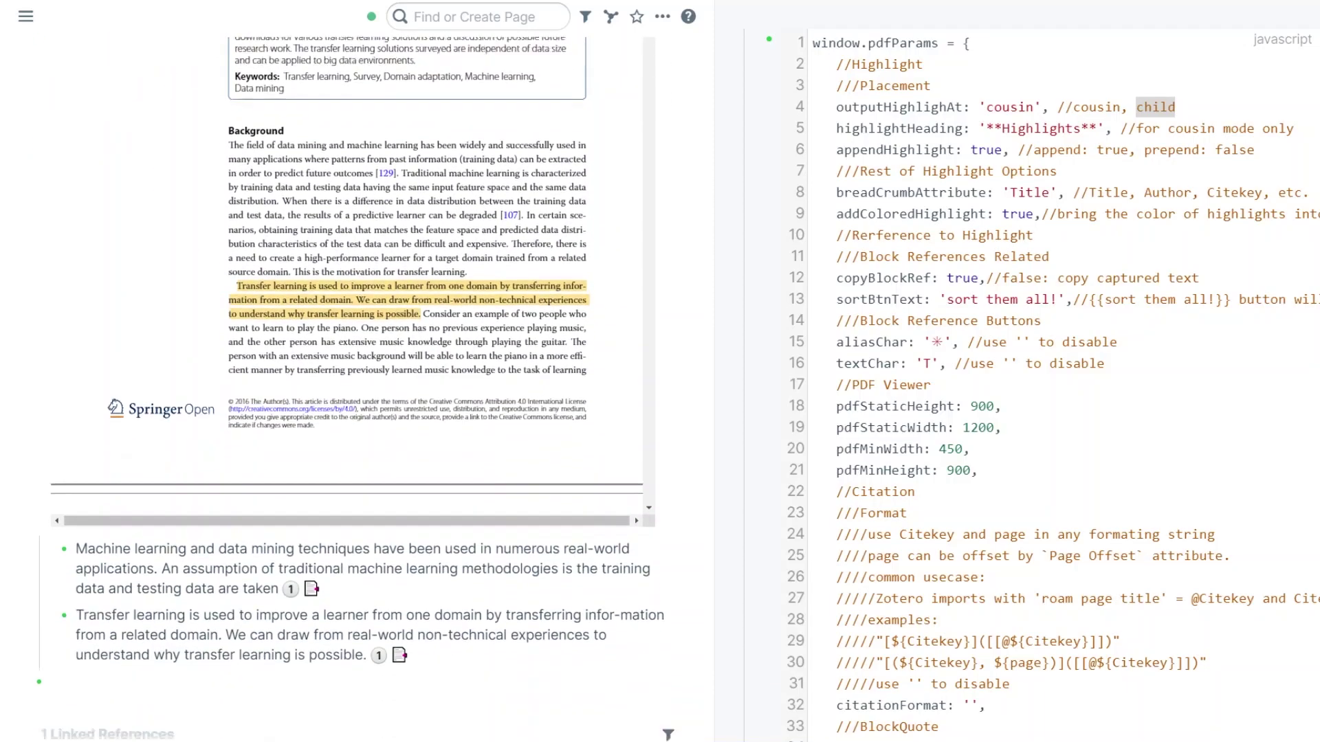
{"action": "key", "text": "Tab"}
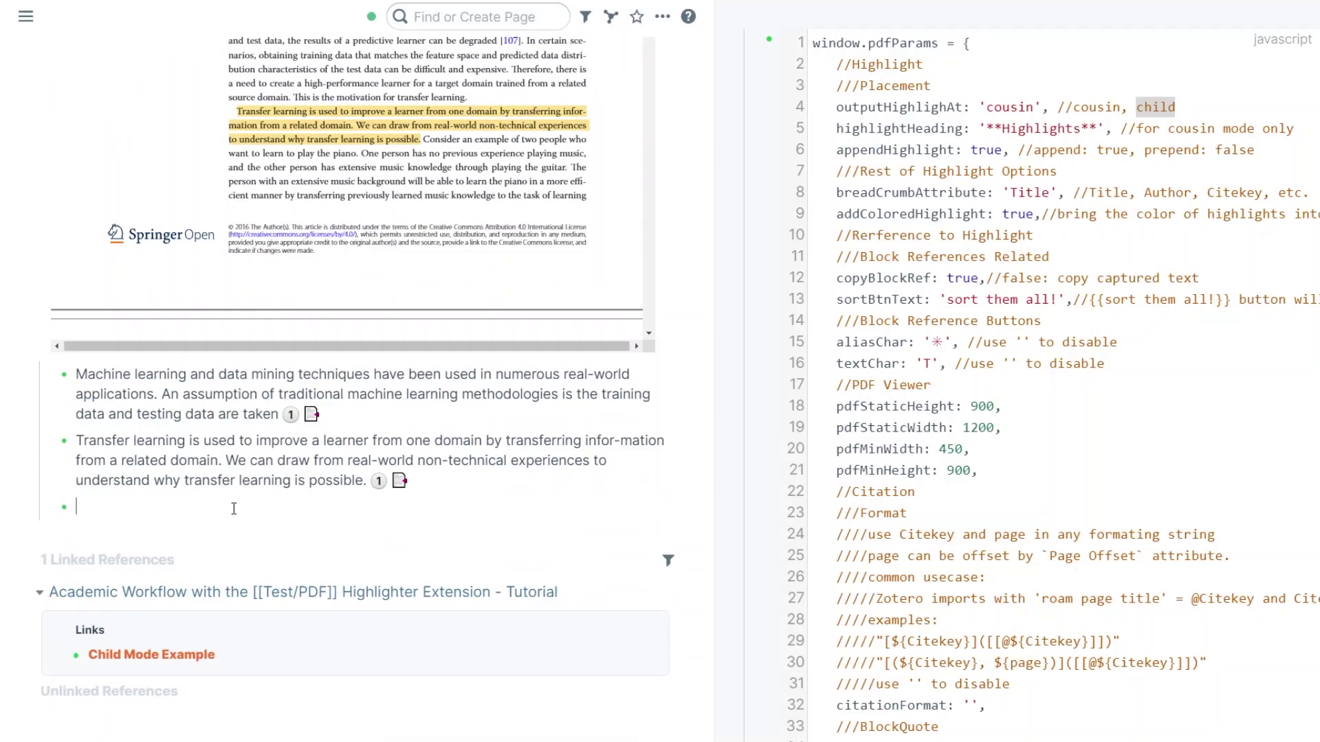
{"action": "type", "text": "Title:::"}
- Copy the paper title "A survey of transfer learning" from the PDF into the "Title::" block
{"action": "scroll", "coordinate": [426, 344], "scroll_direction": "up", "scroll_amount": 9}
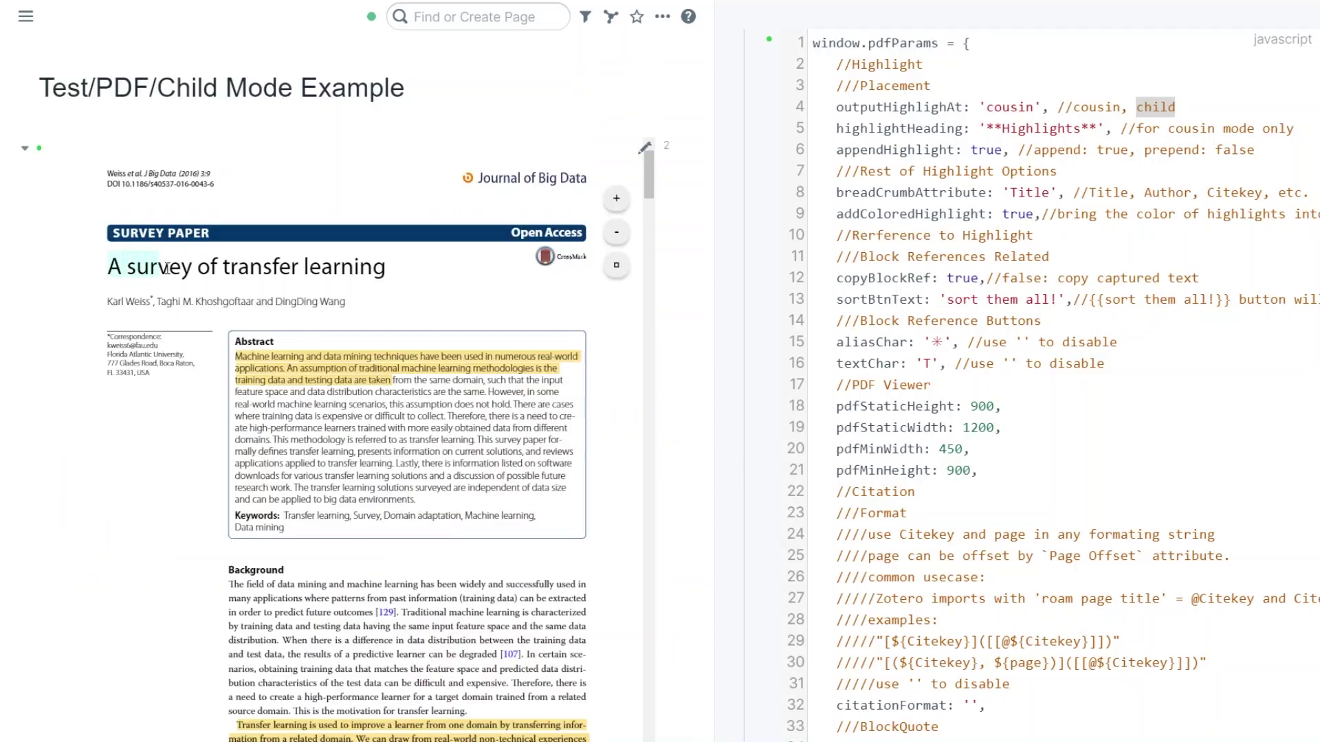
{"action": "left_click_drag", "start_coordinate": [287, 272], "coordinate": [386, 270]}
{"action": "key", "text": "ctrl+c"}
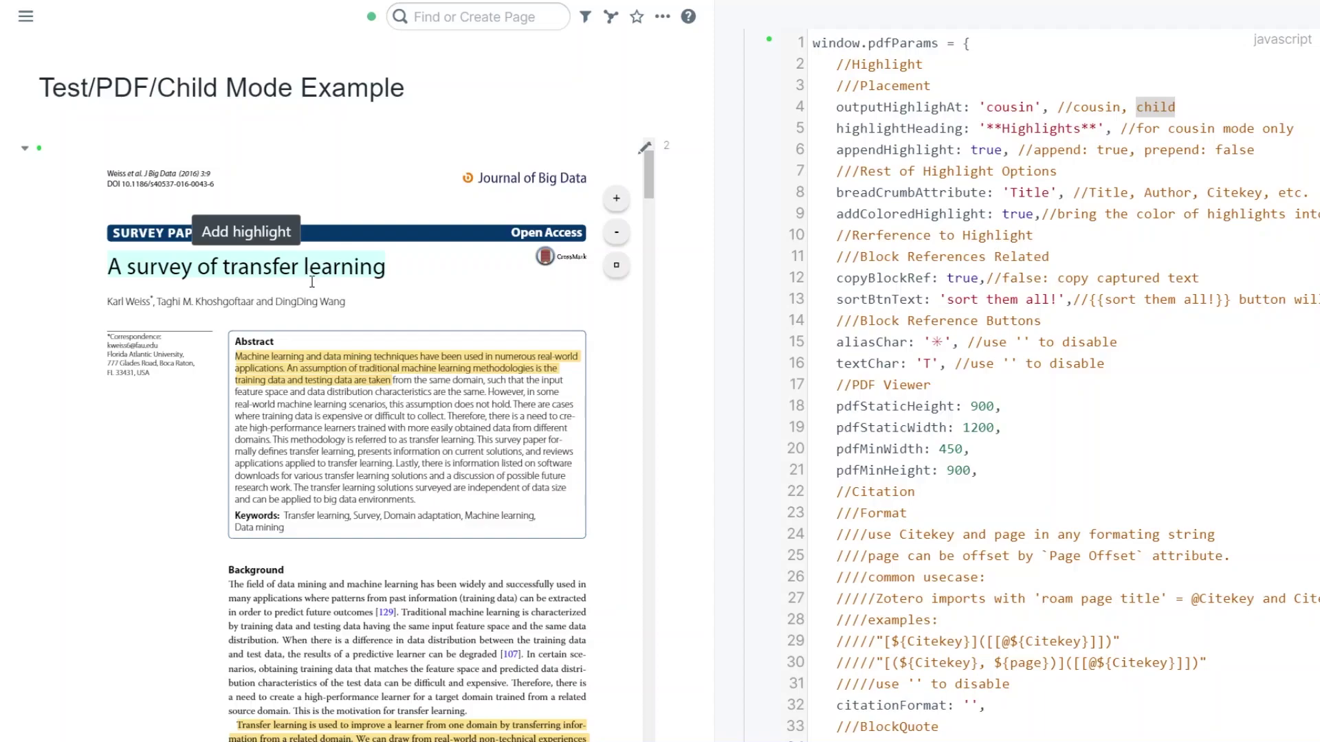
{"action": "scroll", "coordinate": [662, 411], "scroll_direction": "down", "scroll_amount": 10}
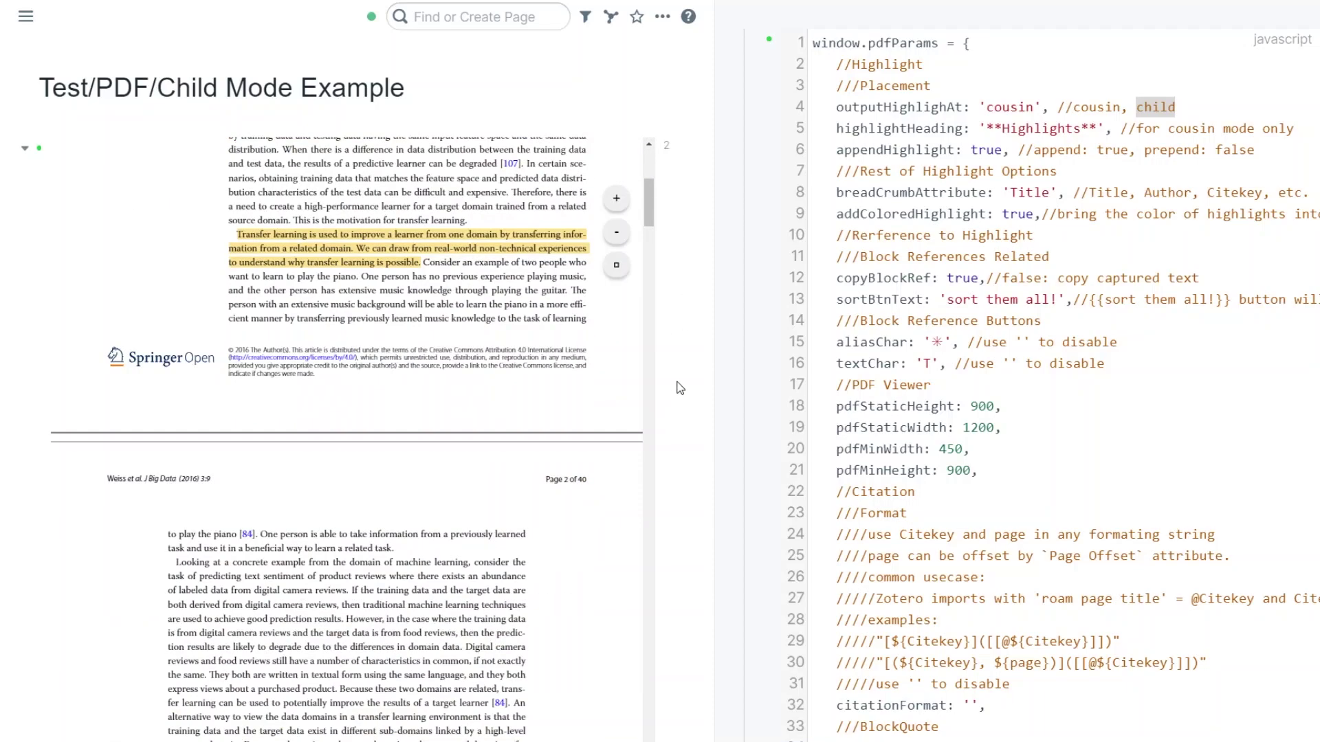
{"action": "scroll", "coordinate": [698, 385], "scroll_direction": "down", "scroll_amount": 7}
{"action": "left_click", "coordinate": [148, 437]}
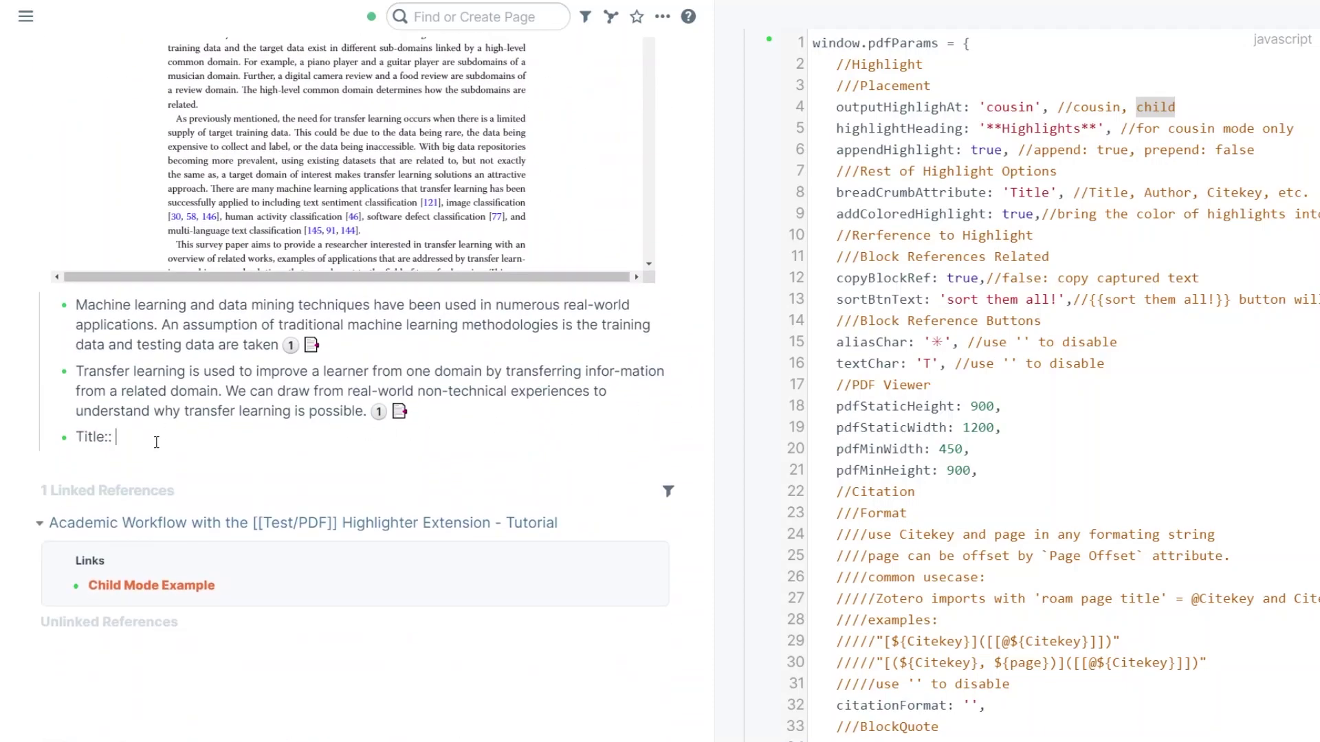
{"action": "key", "text": "ctrl+v"}
{"action": "left_click", "coordinate": [179, 474]}
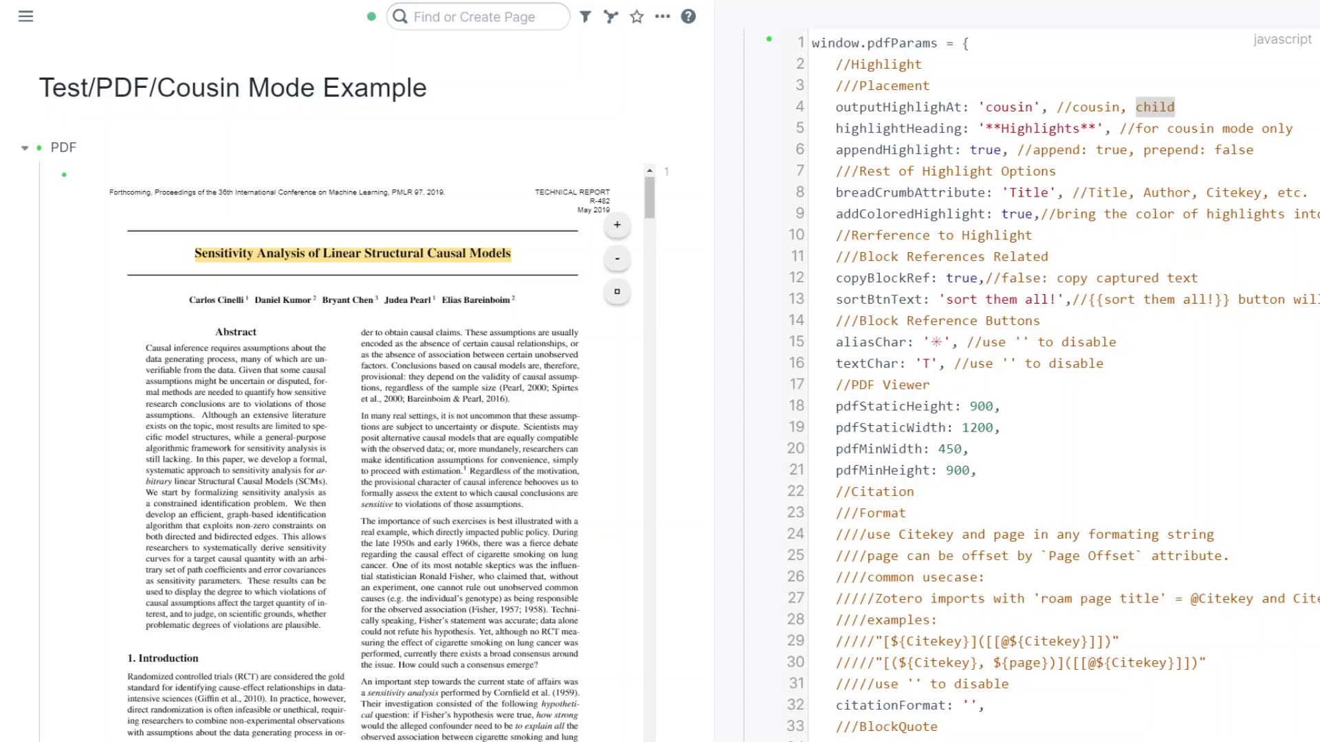
- Add a "Title:: Sensitivity Analysis of Linear Structural Causal Models" block above the PDF heading on the Cousin Mode Example page
{"action": "key", "text": "Return"}
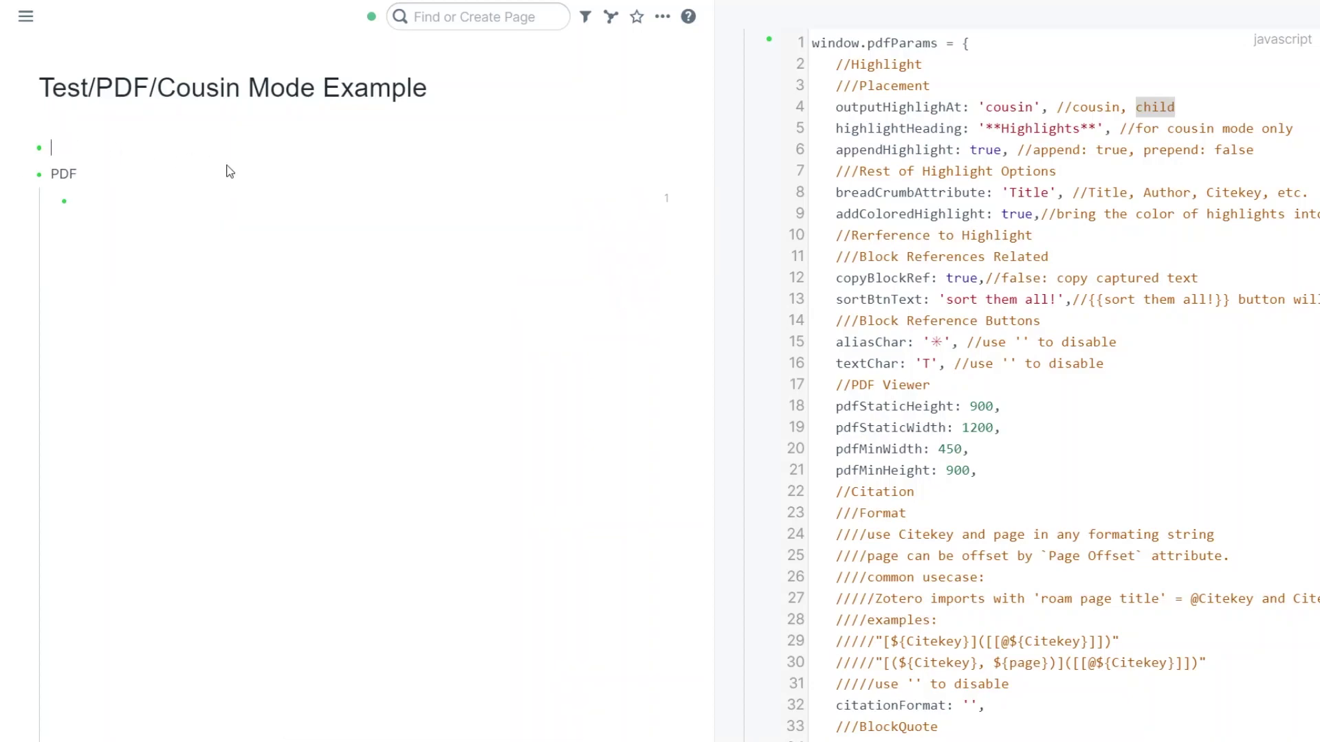
{"action": "type", "text": "T"}
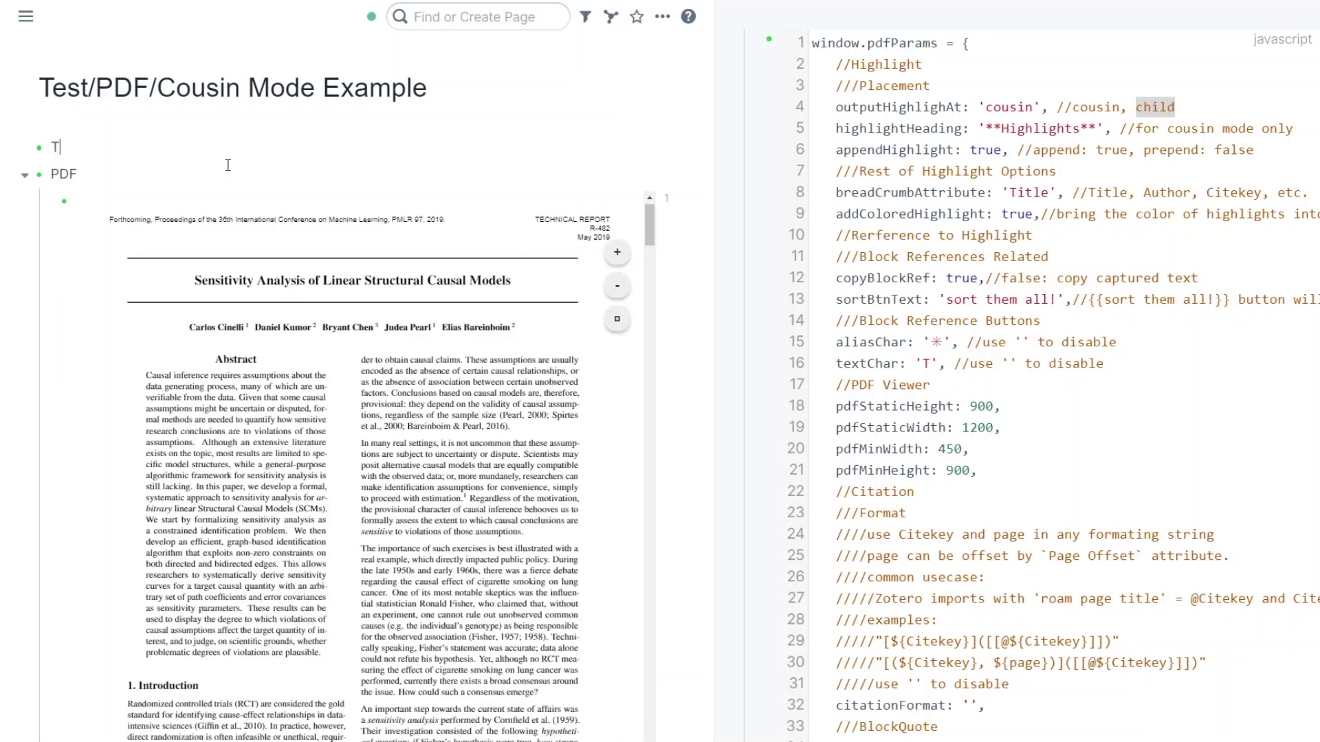
{"action": "type", "text": "itle::"}
{"action": "type", "text": "Sensitivity Analysis of Linear Structural Causal Models"}
{"action": "key", "text": "Return"}
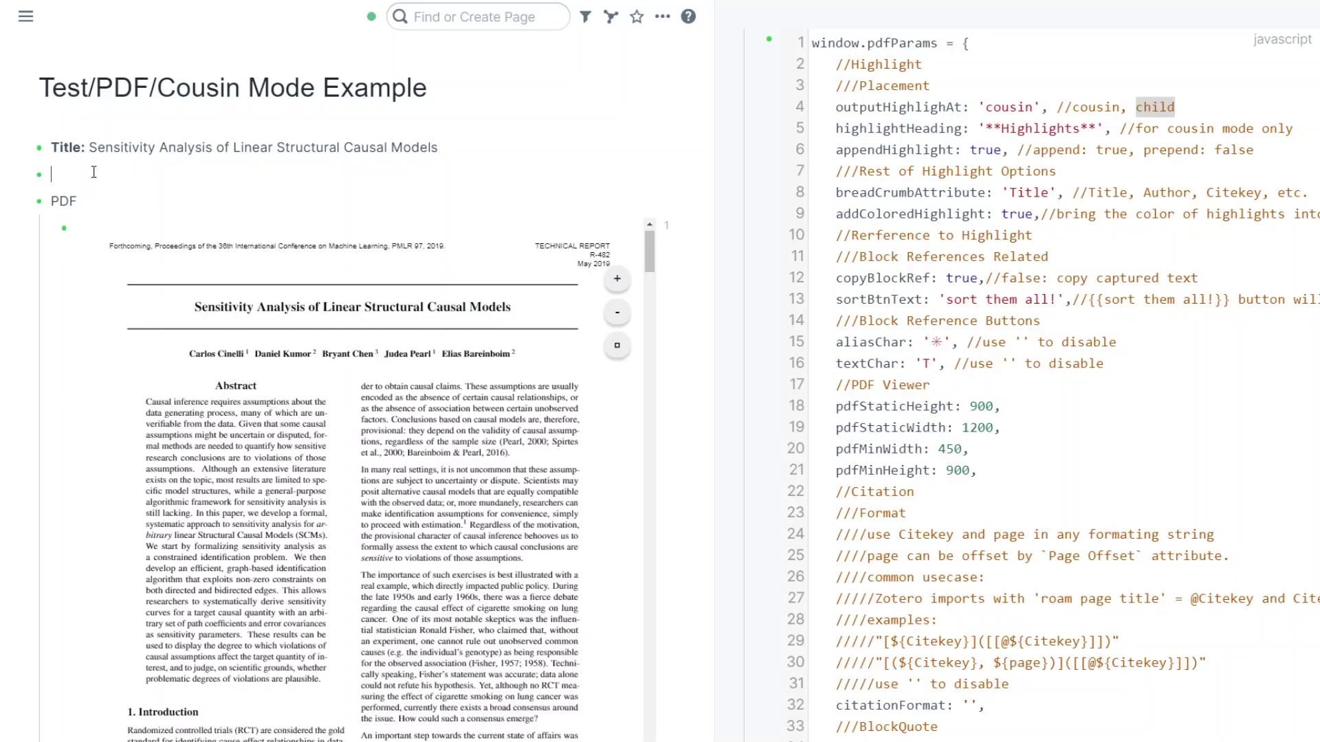
- Add a "Metadata" block above the PDF heading, nest the Title block under it, and remove the leftover empty child
{"action": "type", "text": "Metada ta"}
{"action": "key", "text": "Return"}
{"action": "key", "text": "Tab"}
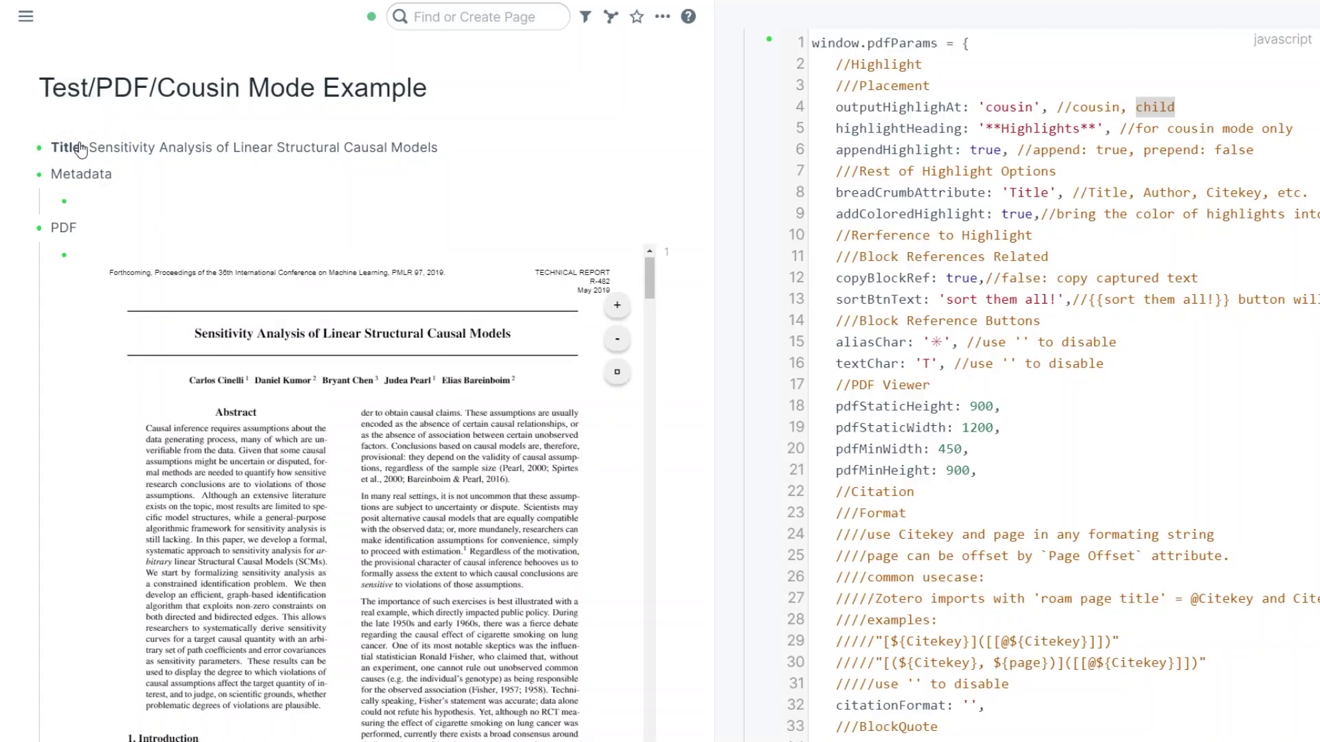
{"action": "left_click_drag", "start_coordinate": [82, 148], "coordinate": [87, 206]}
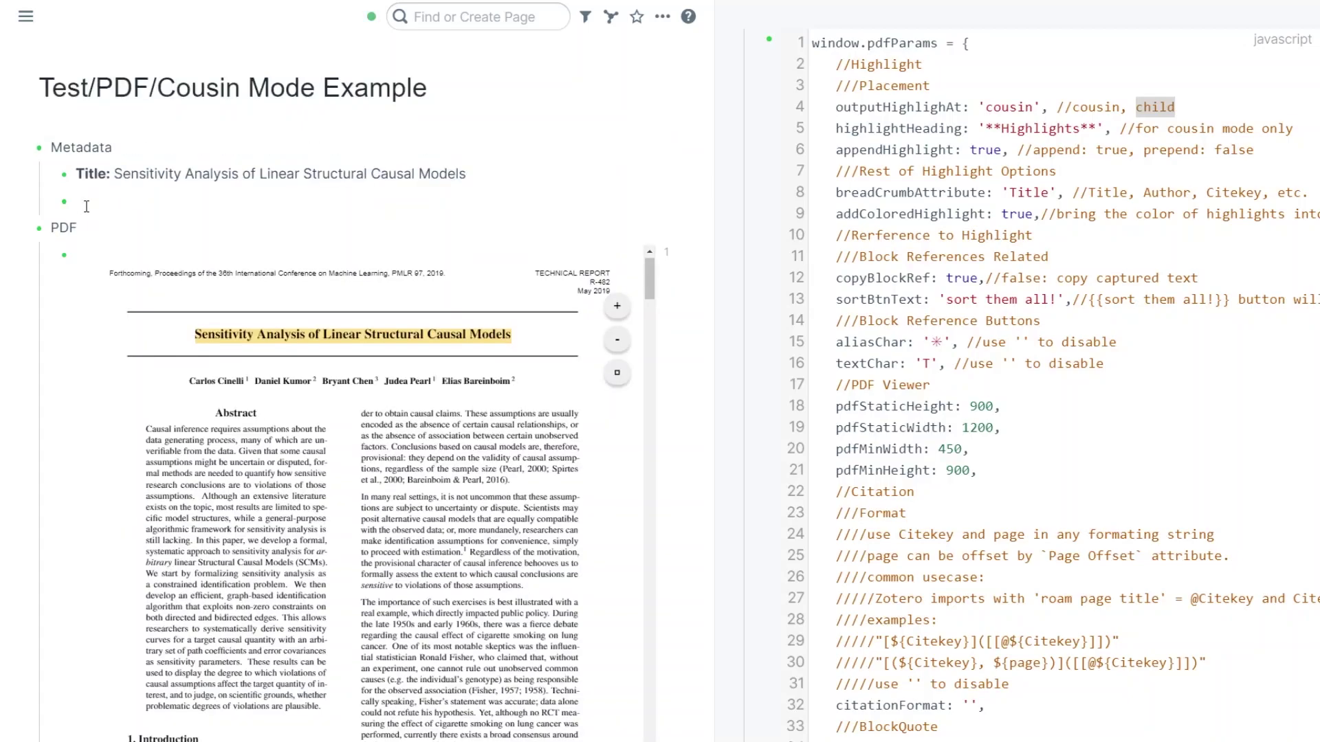
{"action": "key", "text": "BackSpace"}
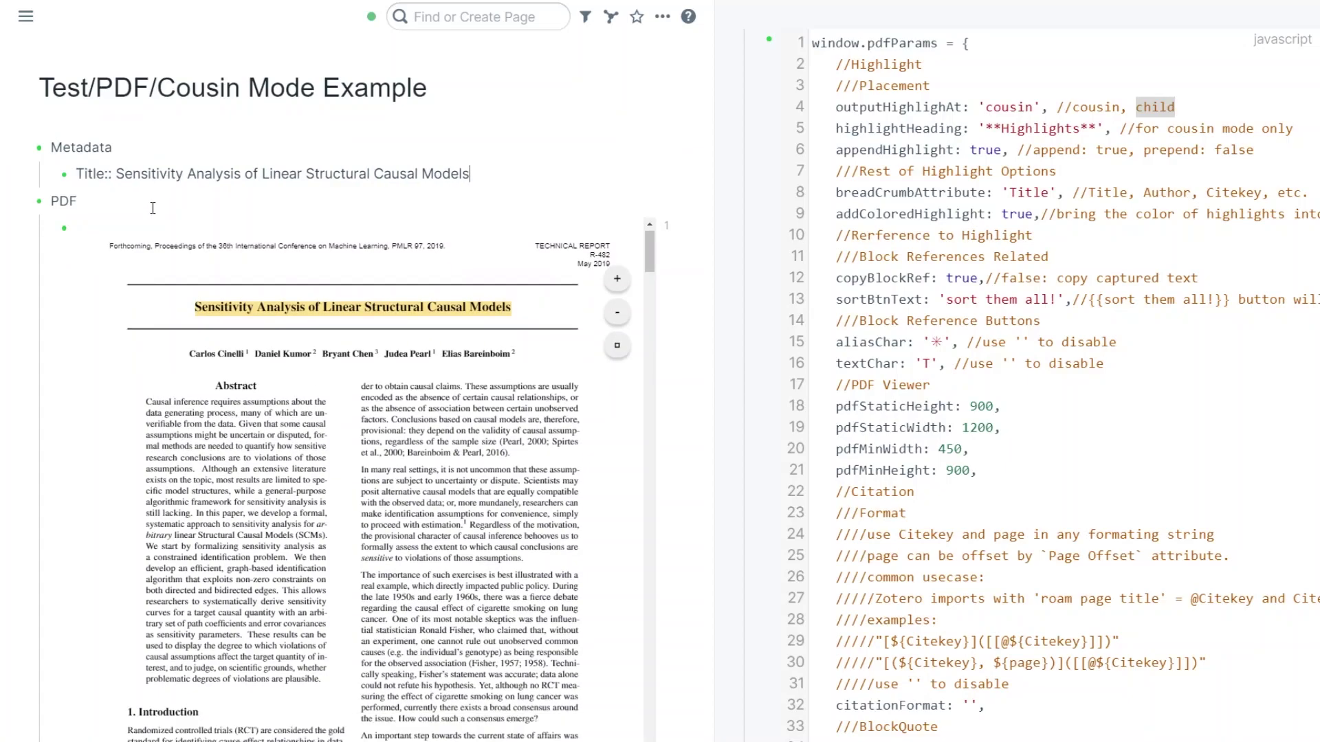
- Collapse the Metadata, PDF and Highlights blocks on the Cousin Mode Example page
{"action": "left_click", "coordinate": [163, 147]}
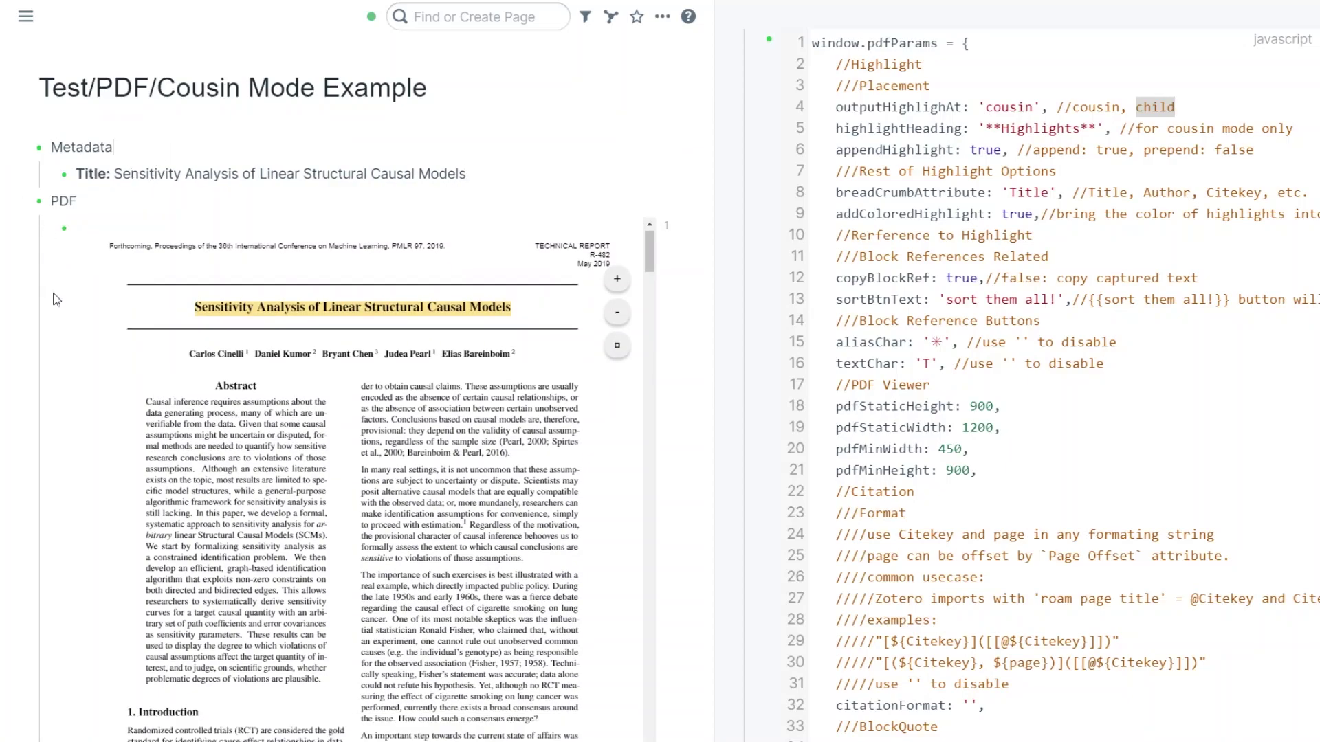
{"action": "left_click", "coordinate": [27, 151]}
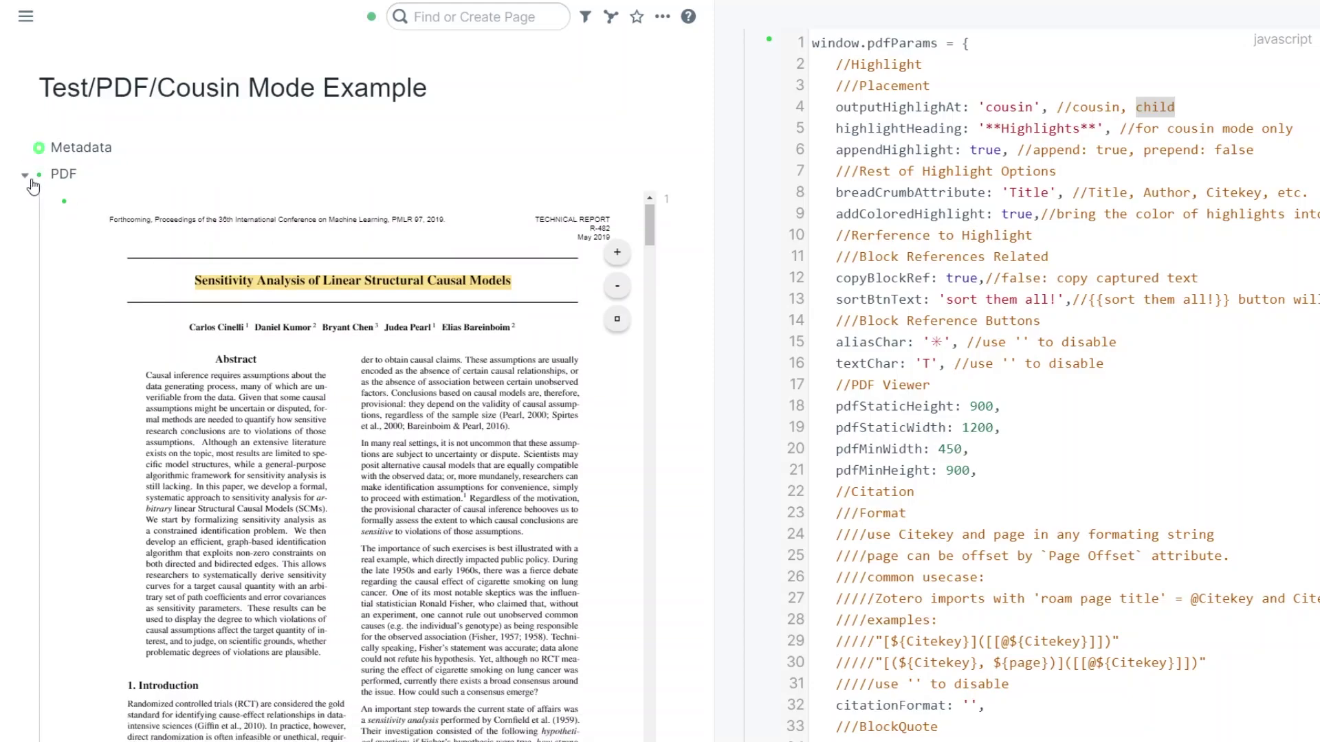
{"action": "left_click", "coordinate": [27, 174]}
{"action": "left_click", "coordinate": [27, 201]}
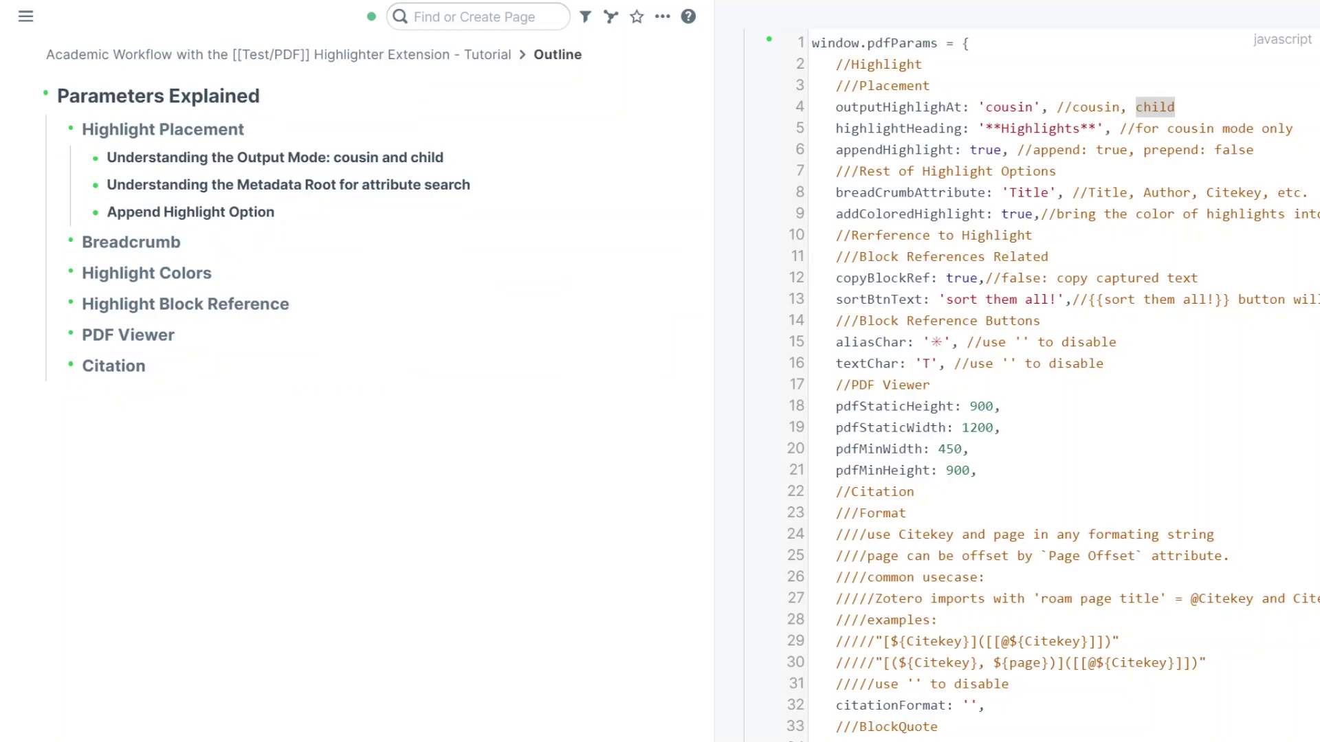
- Examine the appendHighlight parameter, and highlight the PDF passage from "In many real settings" to "proceed with estimation"
{"action": "double_click", "coordinate": [862, 152]}
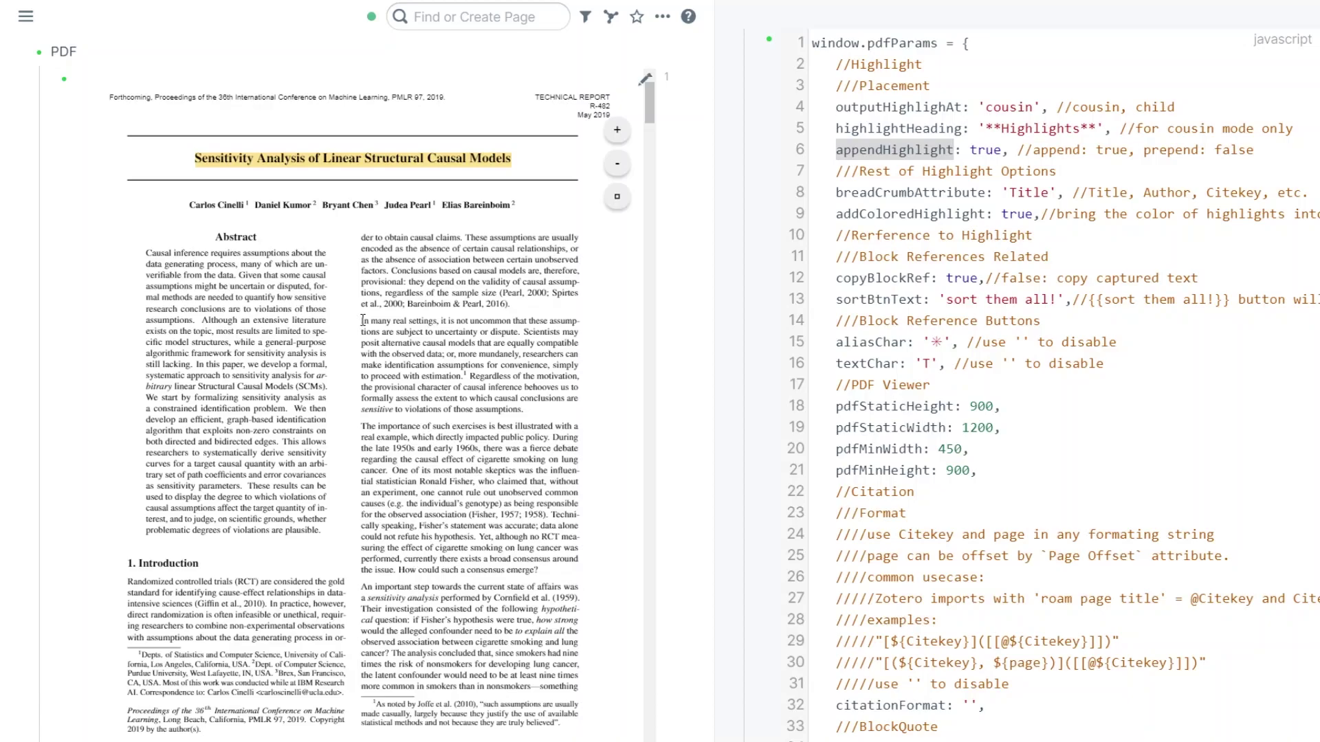
{"action": "left_click_drag", "start_coordinate": [363, 321], "coordinate": [463, 376]}
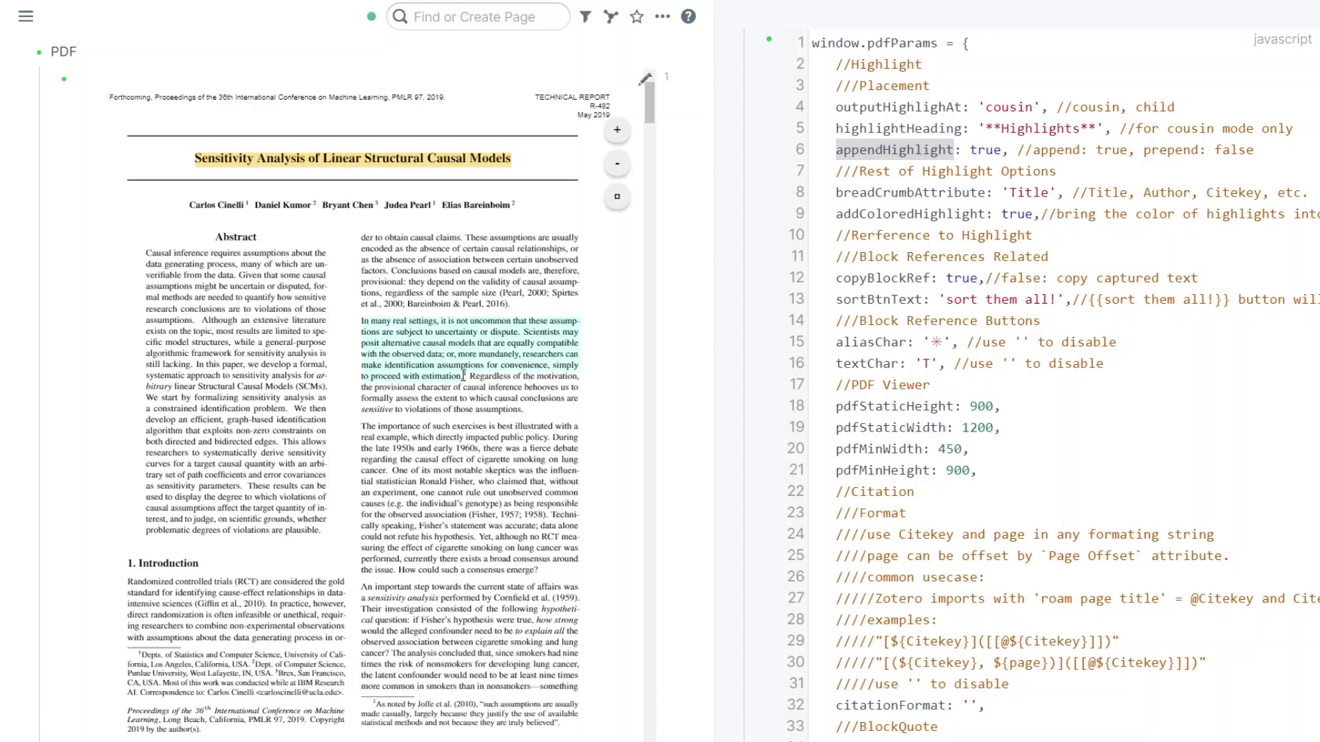
{"action": "left_click", "coordinate": [470, 297]}
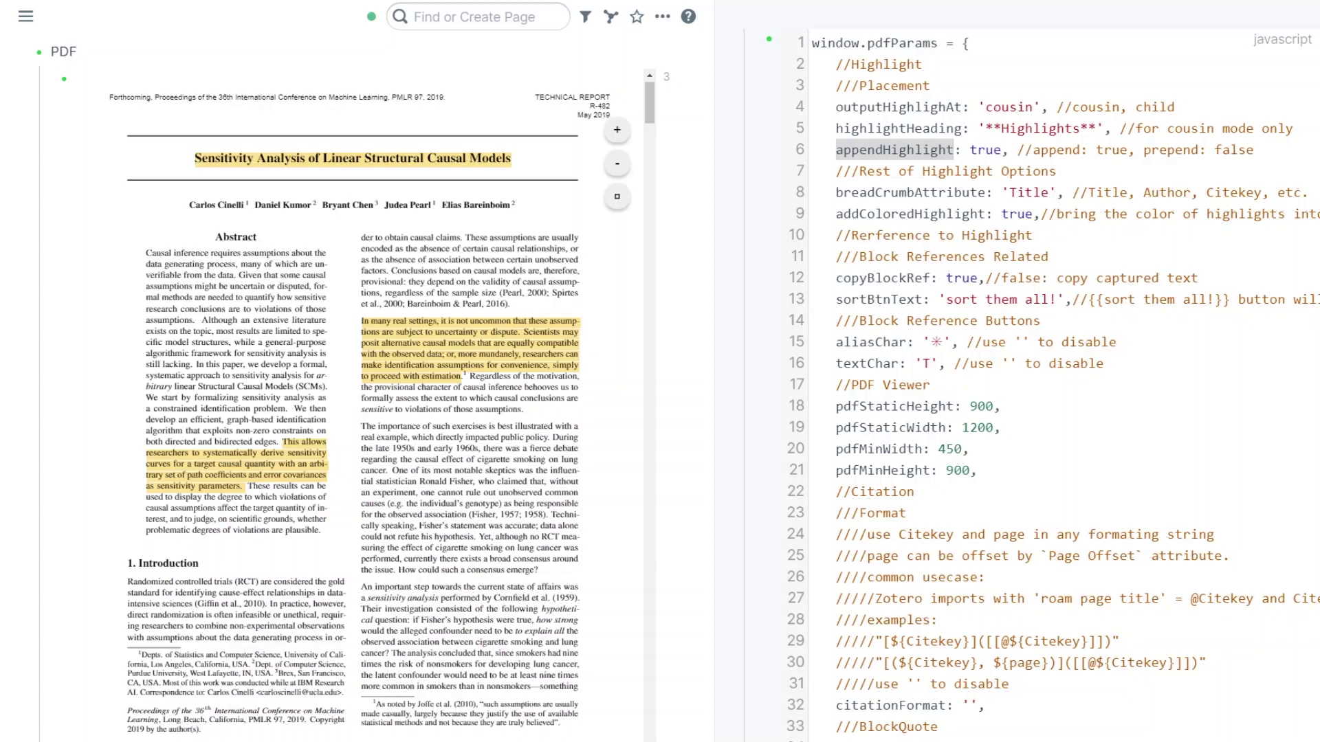
- Expand the Highlights block and move the "This allows researchers" highlight under the Outline heading of the tutorial page's outline
{"action": "scroll", "coordinate": [343, 344], "scroll_direction": "down", "scroll_amount": 7}
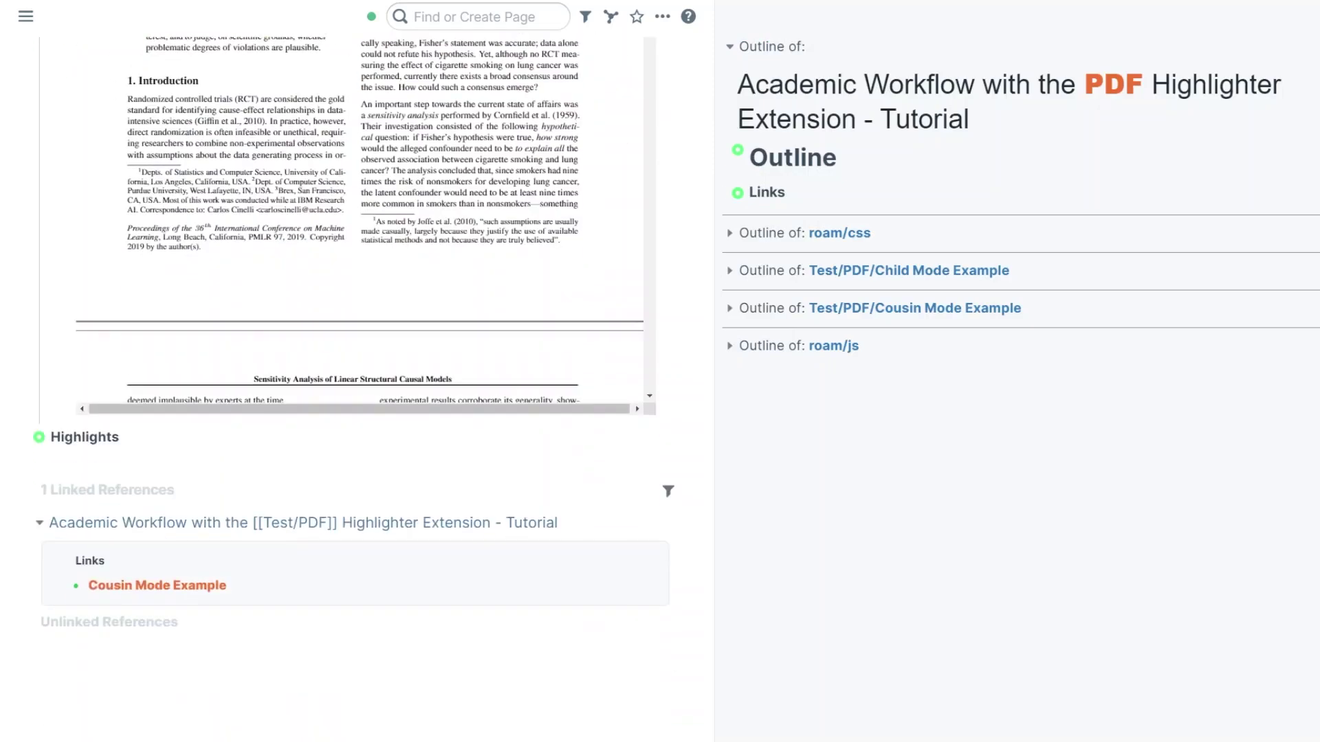
{"action": "left_click", "coordinate": [25, 438]}
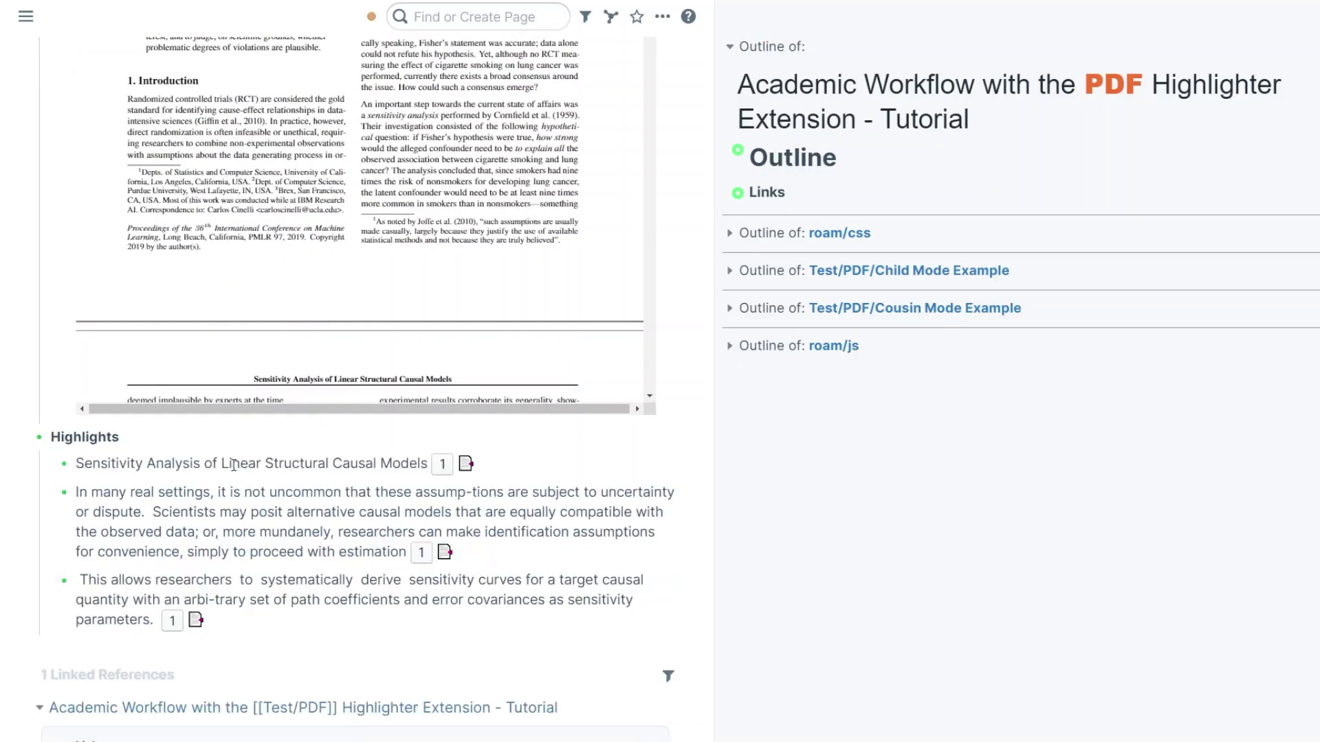
{"action": "scroll", "coordinate": [64, 470], "scroll_direction": "down", "scroll_amount": 2}
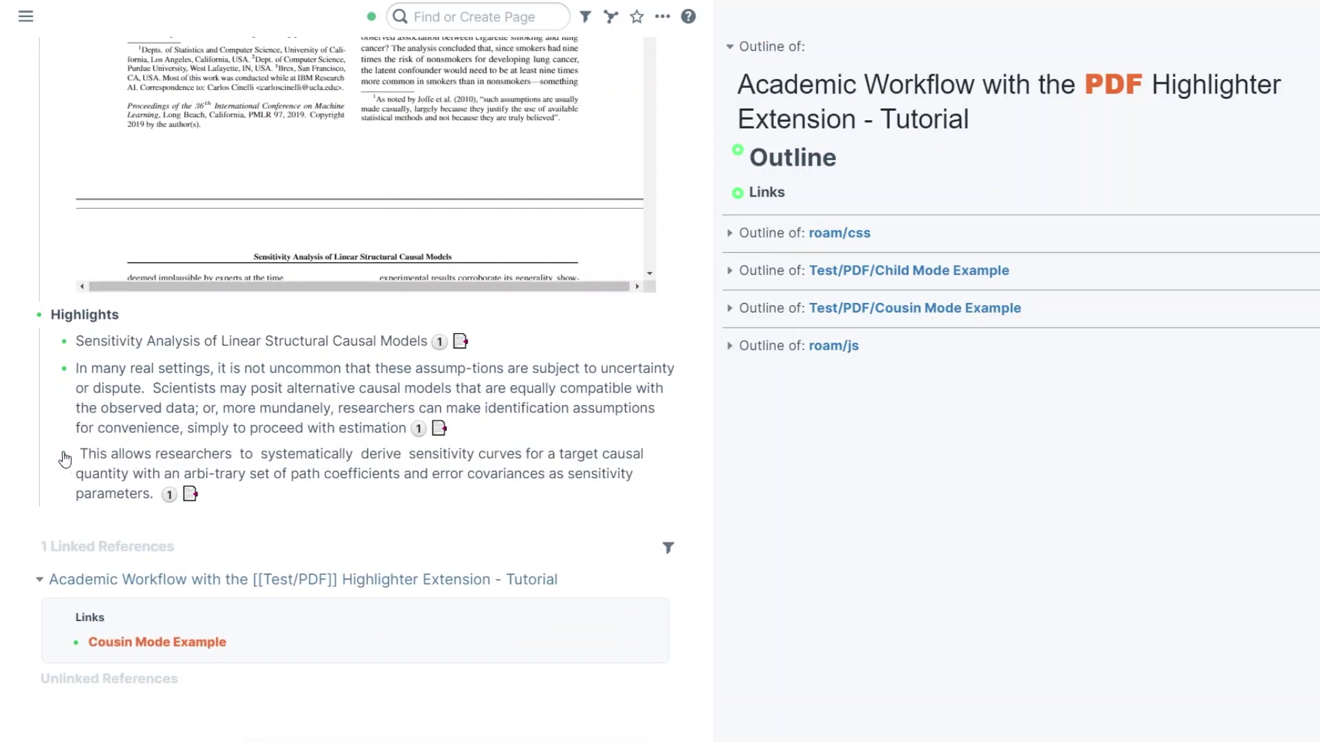
{"action": "left_click_drag", "start_coordinate": [64, 455], "coordinate": [732, 184]}
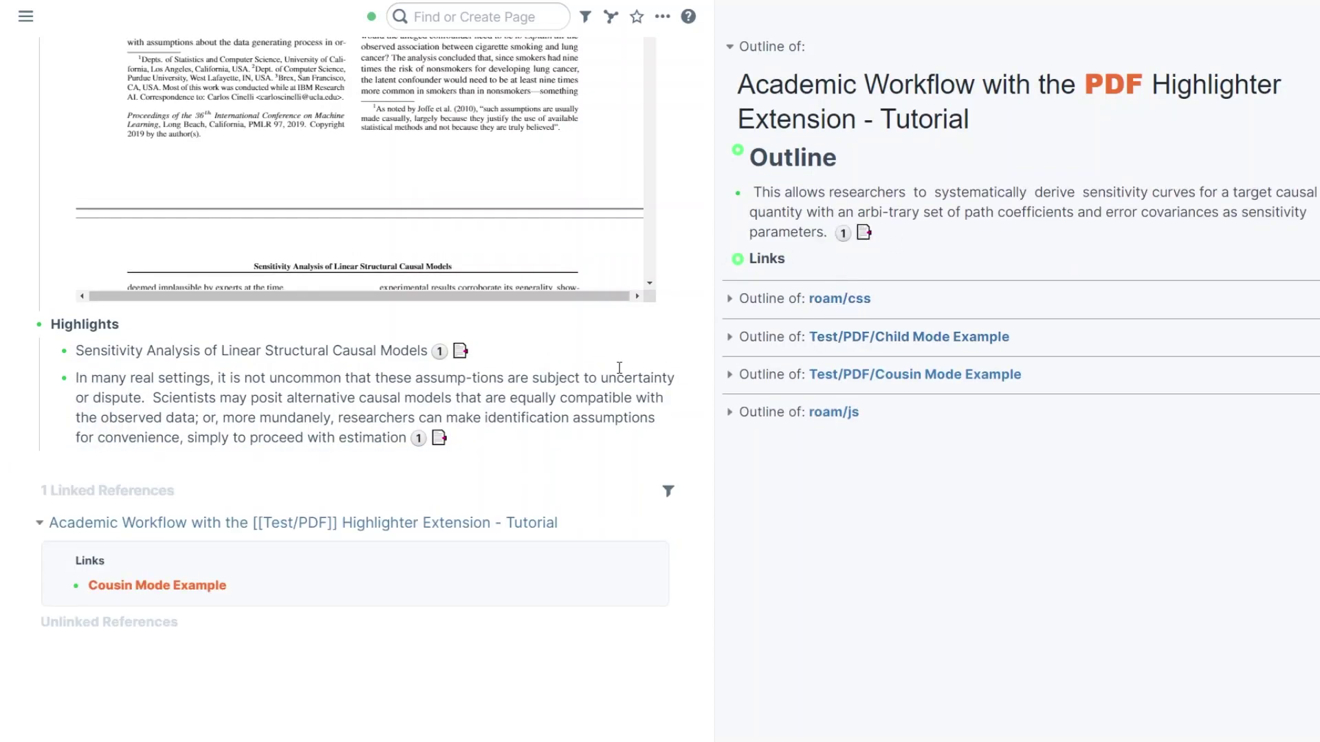
- Expand the Metadata block on the Cousin Mode Example page and examine the 'Title' value of the breadCrumbAttribute parameter
{"action": "scroll", "coordinate": [619, 364], "scroll_direction": "up", "scroll_amount": 2}
{"action": "scroll", "coordinate": [615, 311], "scroll_direction": "down", "scroll_amount": 7}
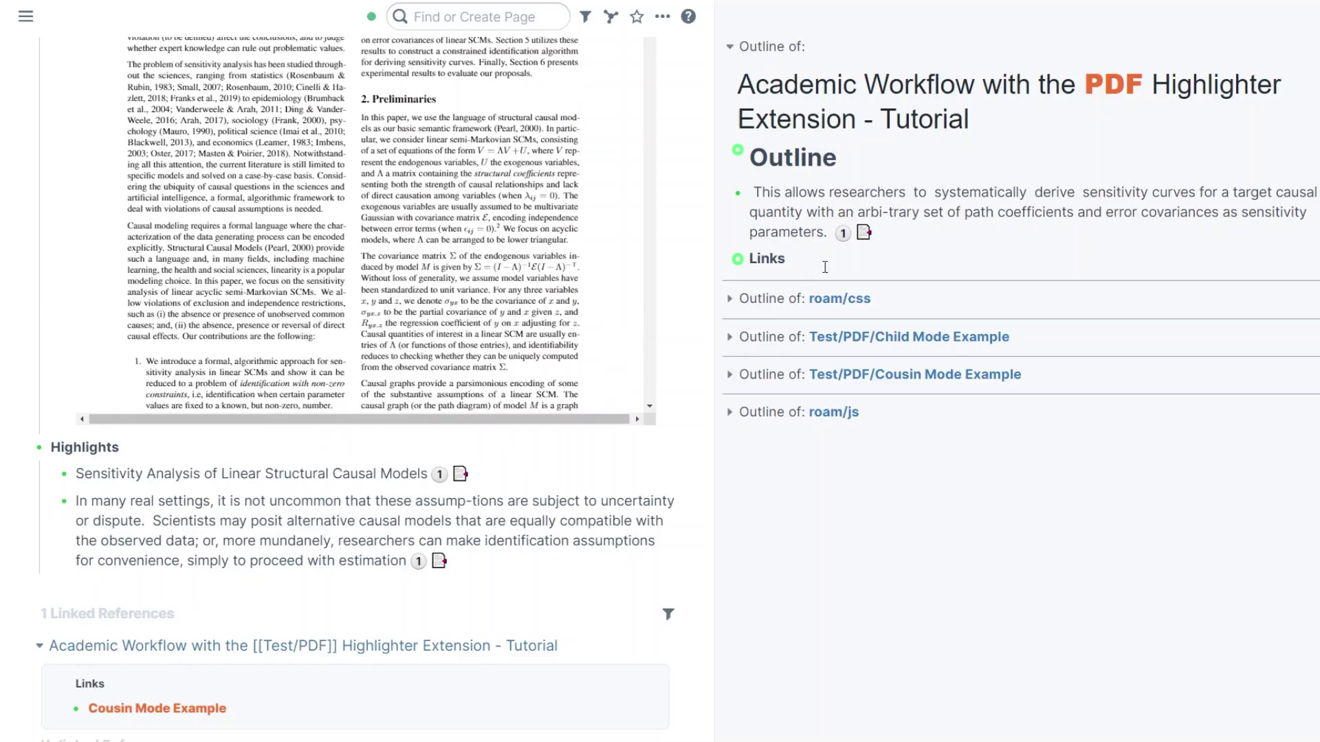
{"action": "scroll", "coordinate": [649, 264], "scroll_direction": "up", "scroll_amount": 2}
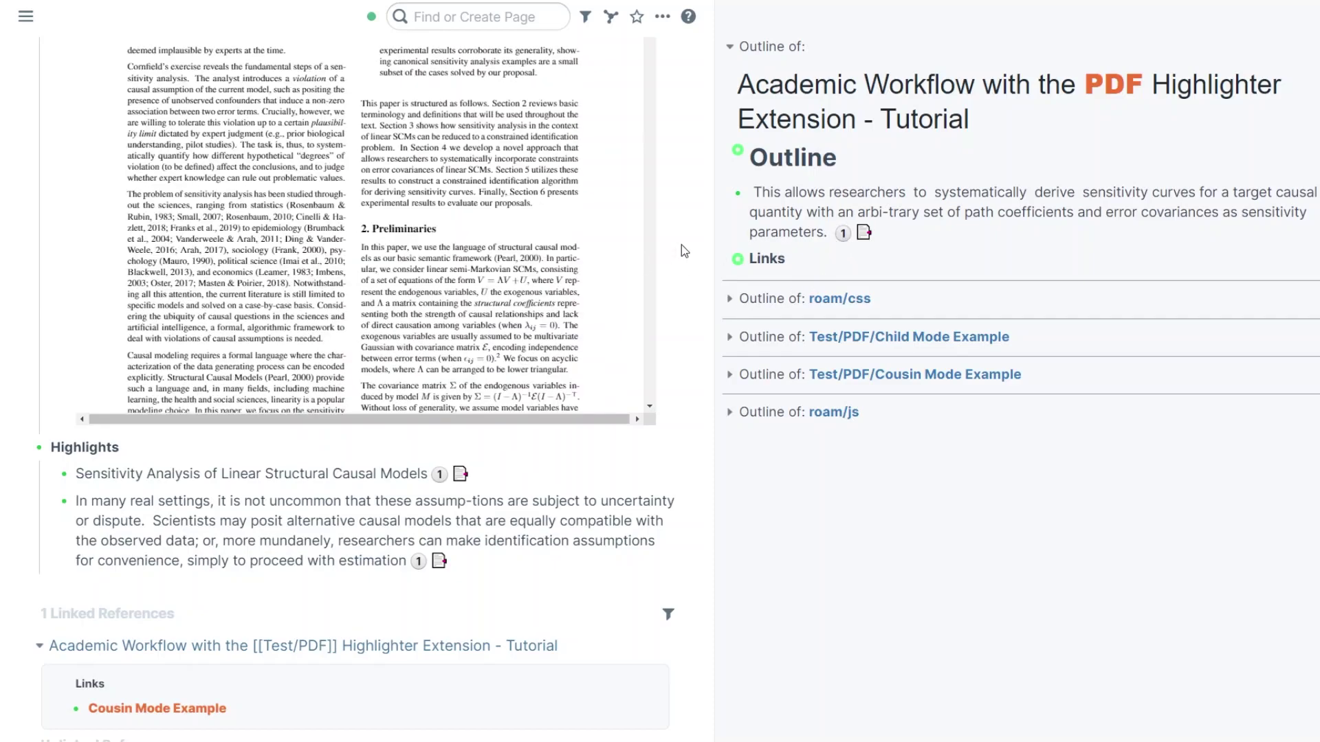
{"action": "scroll", "coordinate": [682, 245], "scroll_direction": "up", "scroll_amount": 4}
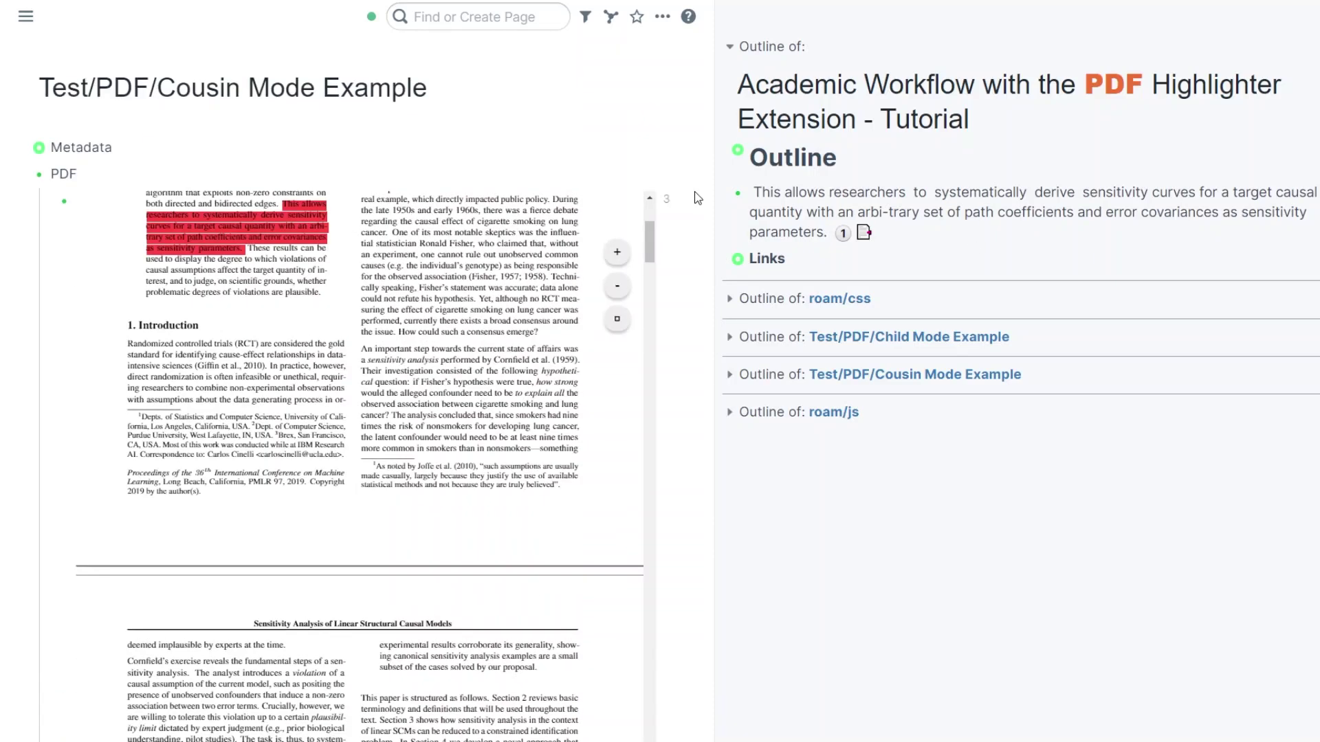
{"action": "left_click", "coordinate": [26, 148]}
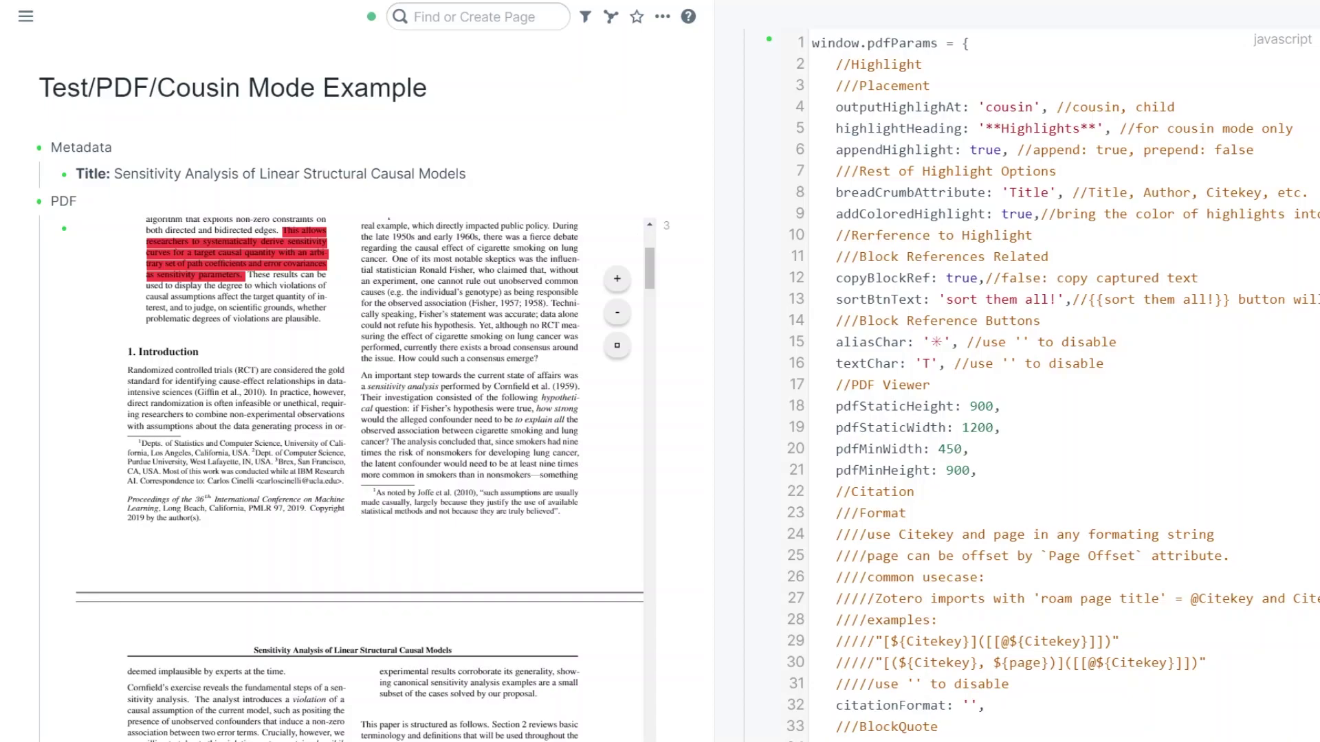
{"action": "double_click", "coordinate": [1028, 192]}
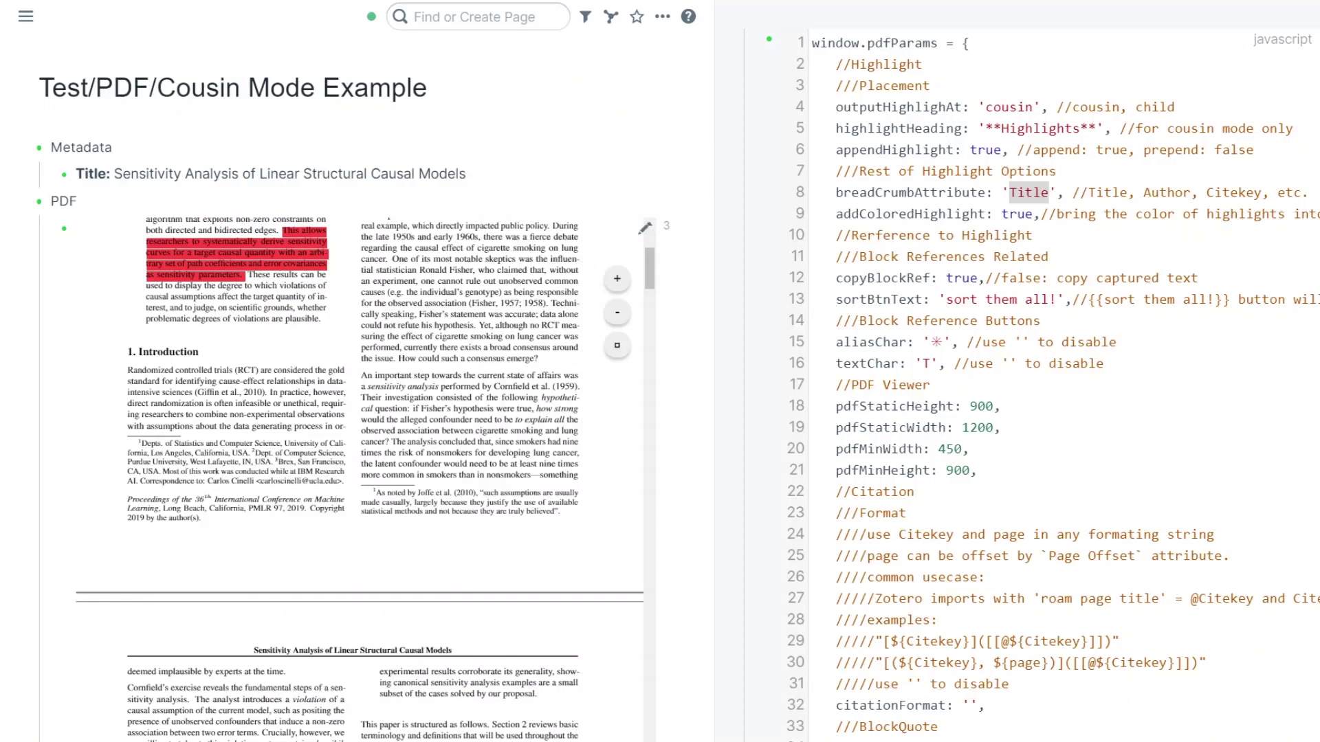
- Examine the addColoredHighlight parameter and its value, and compare the PDF highlight with its block under Highlights
{"action": "scroll", "coordinate": [352, 405], "scroll_direction": "down", "scroll_amount": 3}
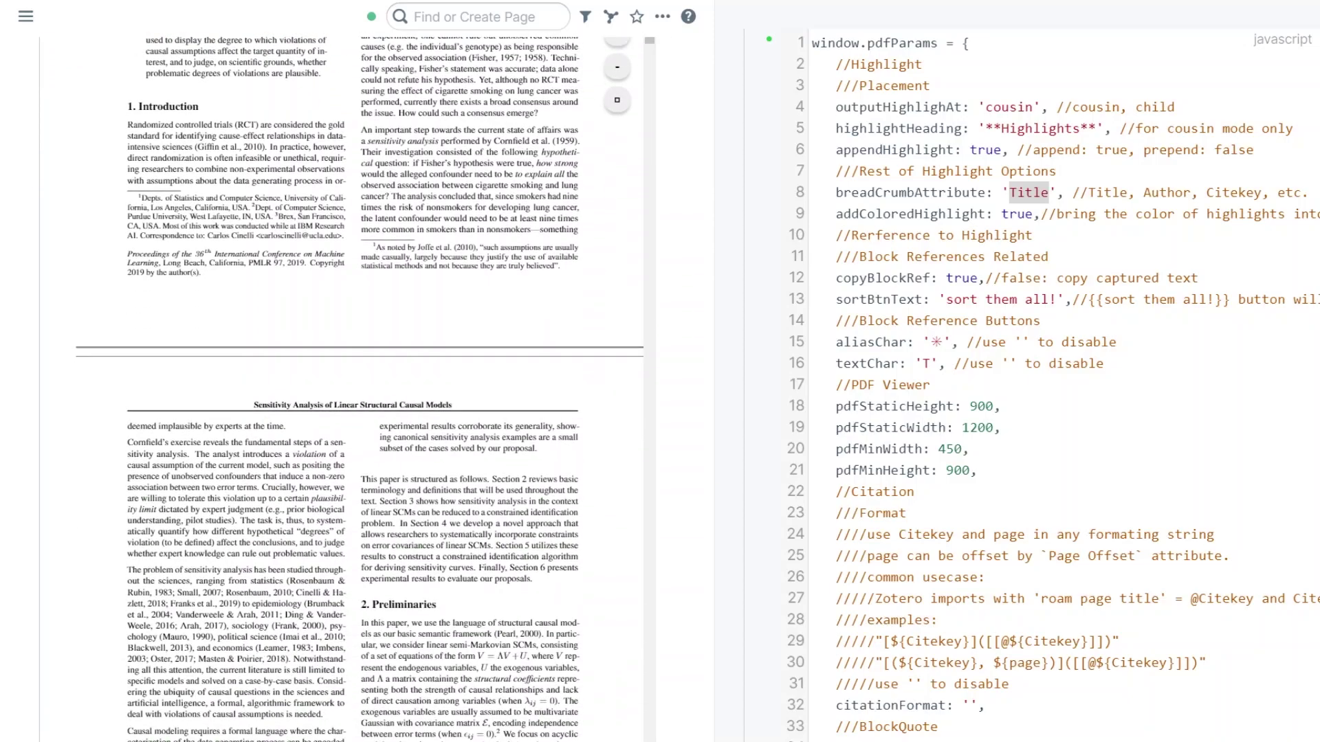
{"action": "scroll", "coordinate": [353, 406], "scroll_direction": "down", "scroll_amount": 6}
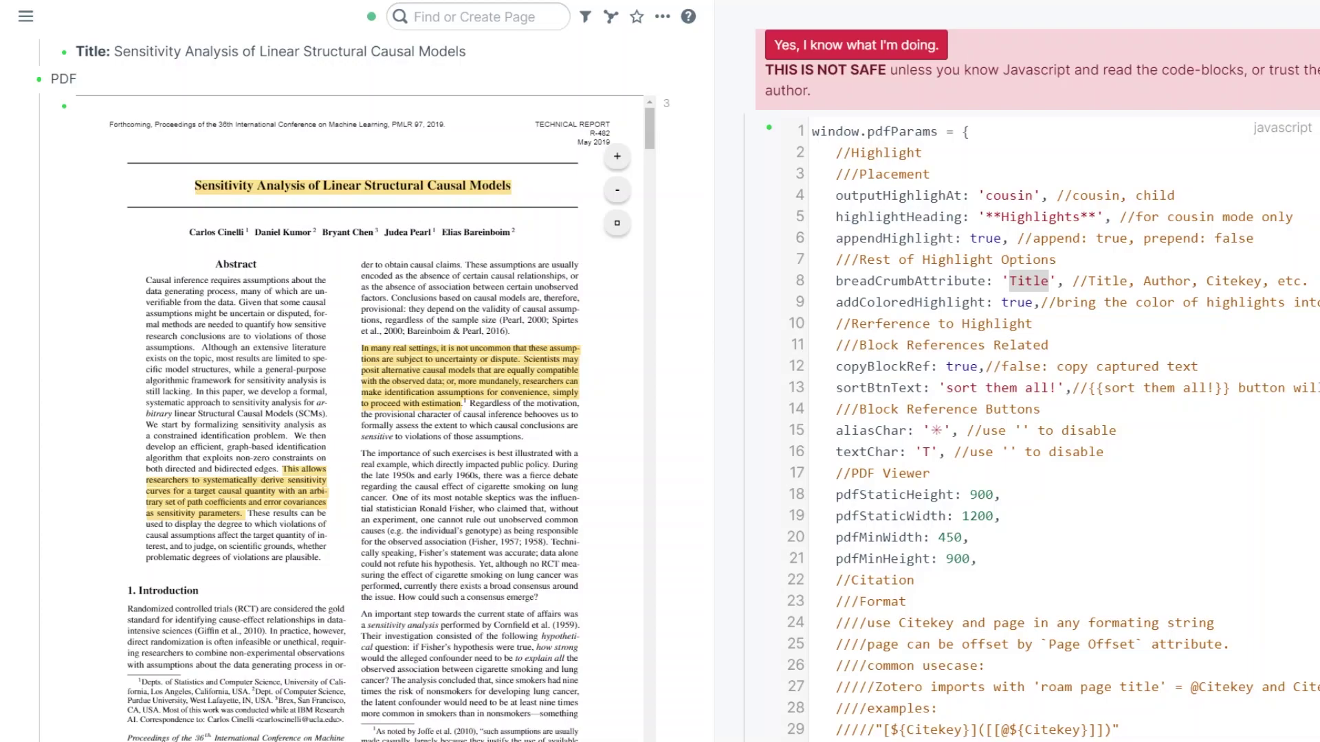
{"action": "double_click", "coordinate": [868, 303]}
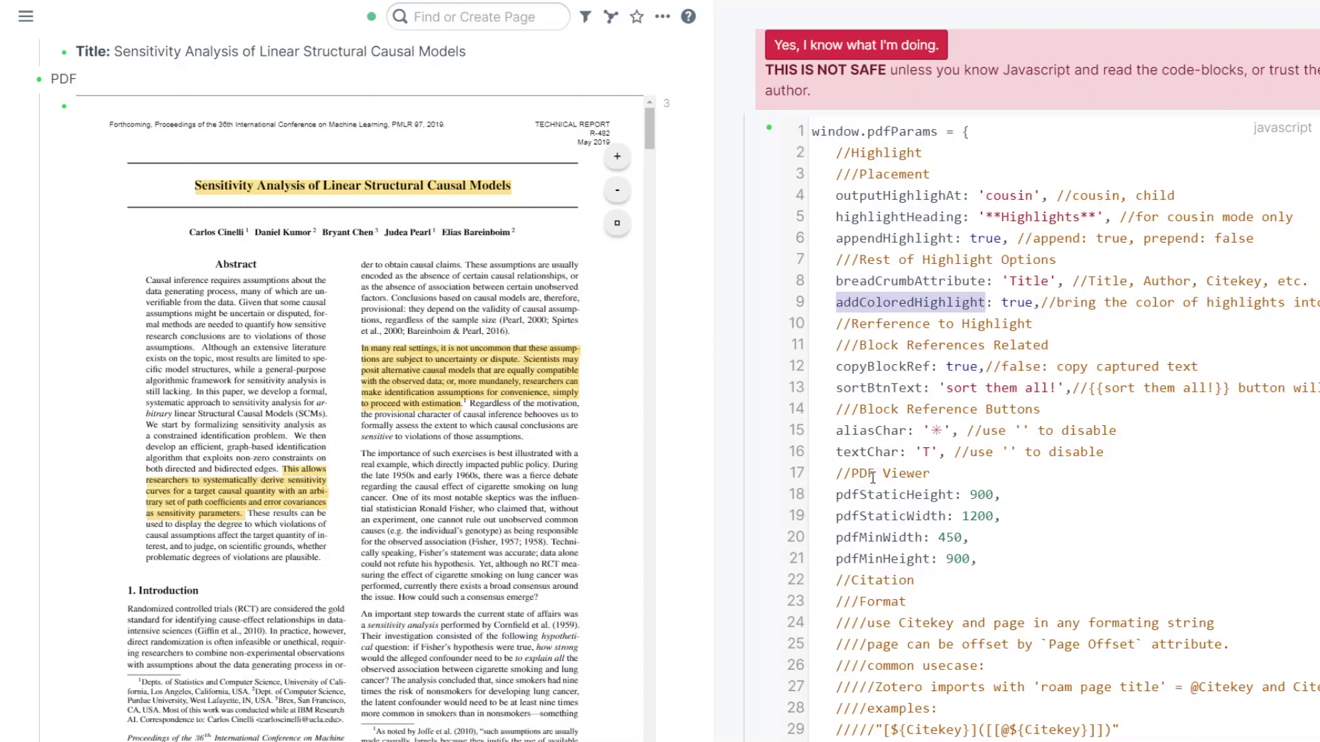
{"action": "left_click", "coordinate": [1018, 301]}
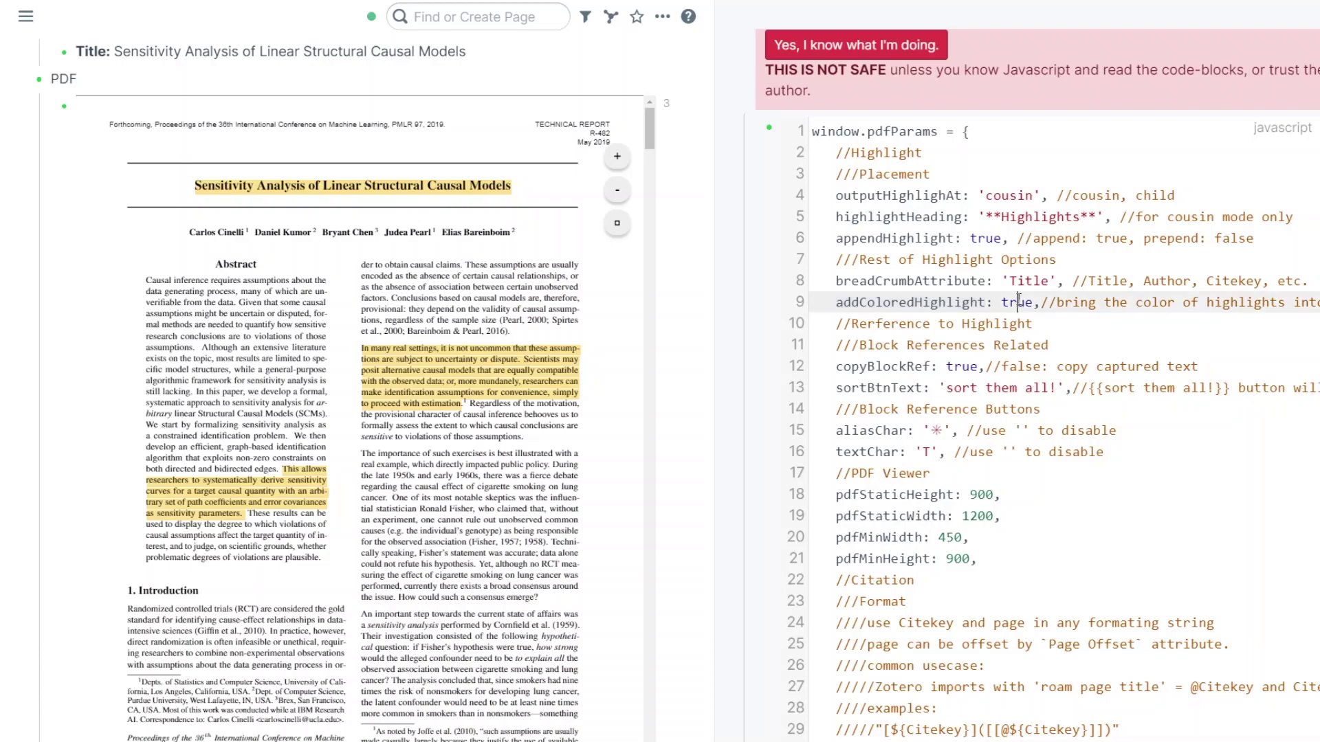
{"action": "double_click", "coordinate": [1018, 301]}
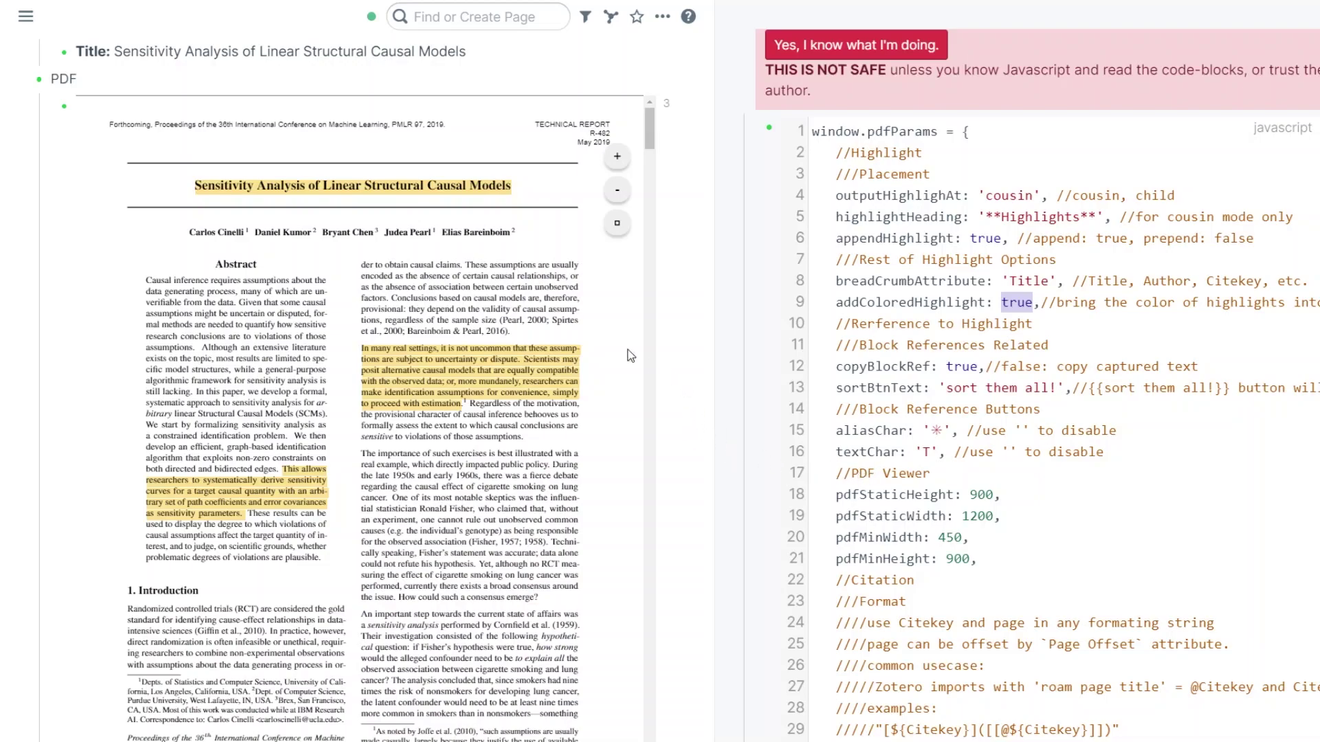
{"action": "mouse_move", "coordinate": [433, 382]}
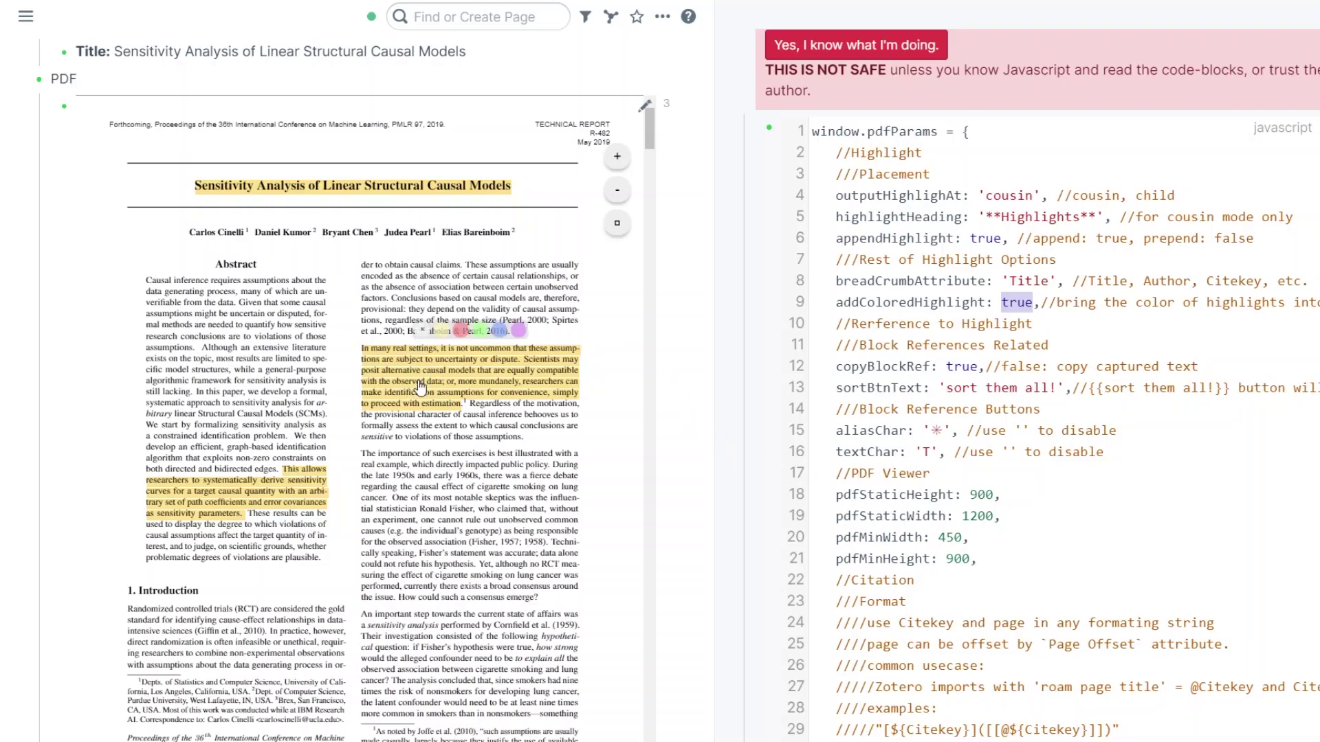
{"action": "scroll", "coordinate": [691, 366], "scroll_direction": "down", "scroll_amount": 2}
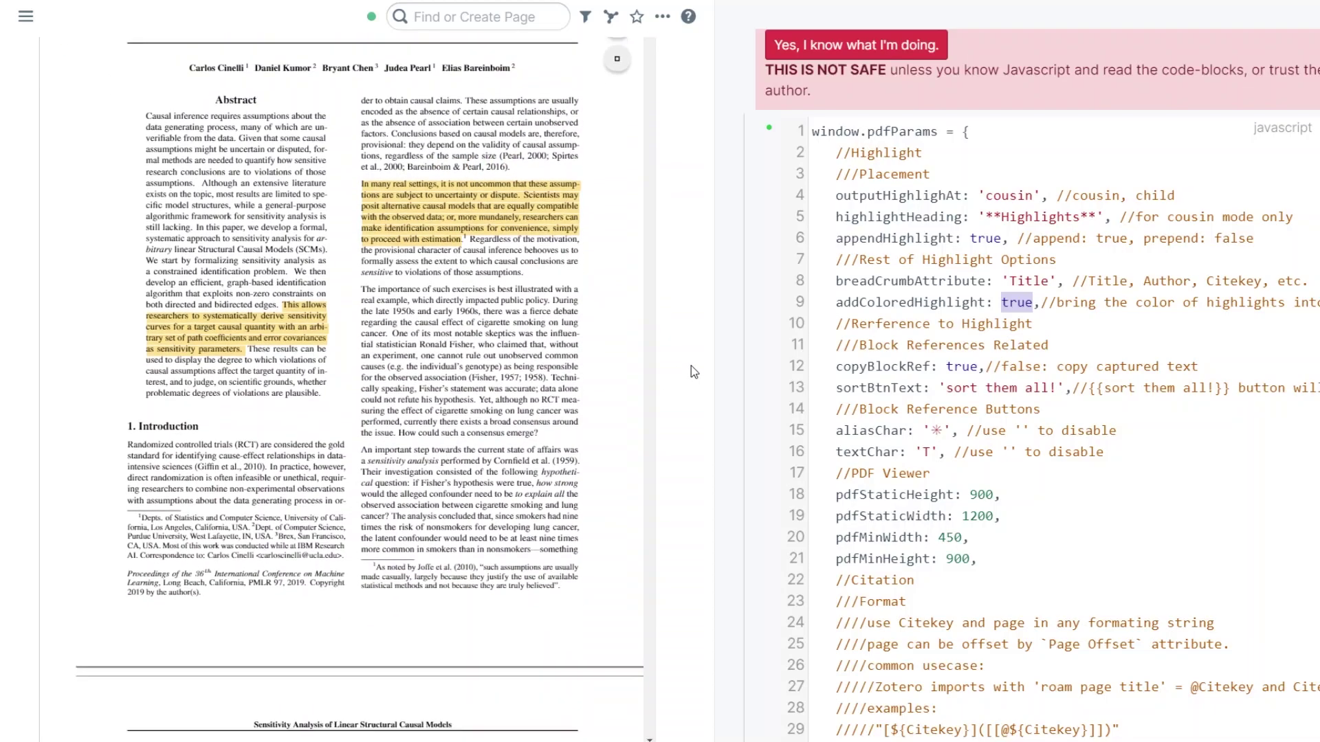
{"action": "scroll", "coordinate": [690, 366], "scroll_direction": "down", "scroll_amount": 4}
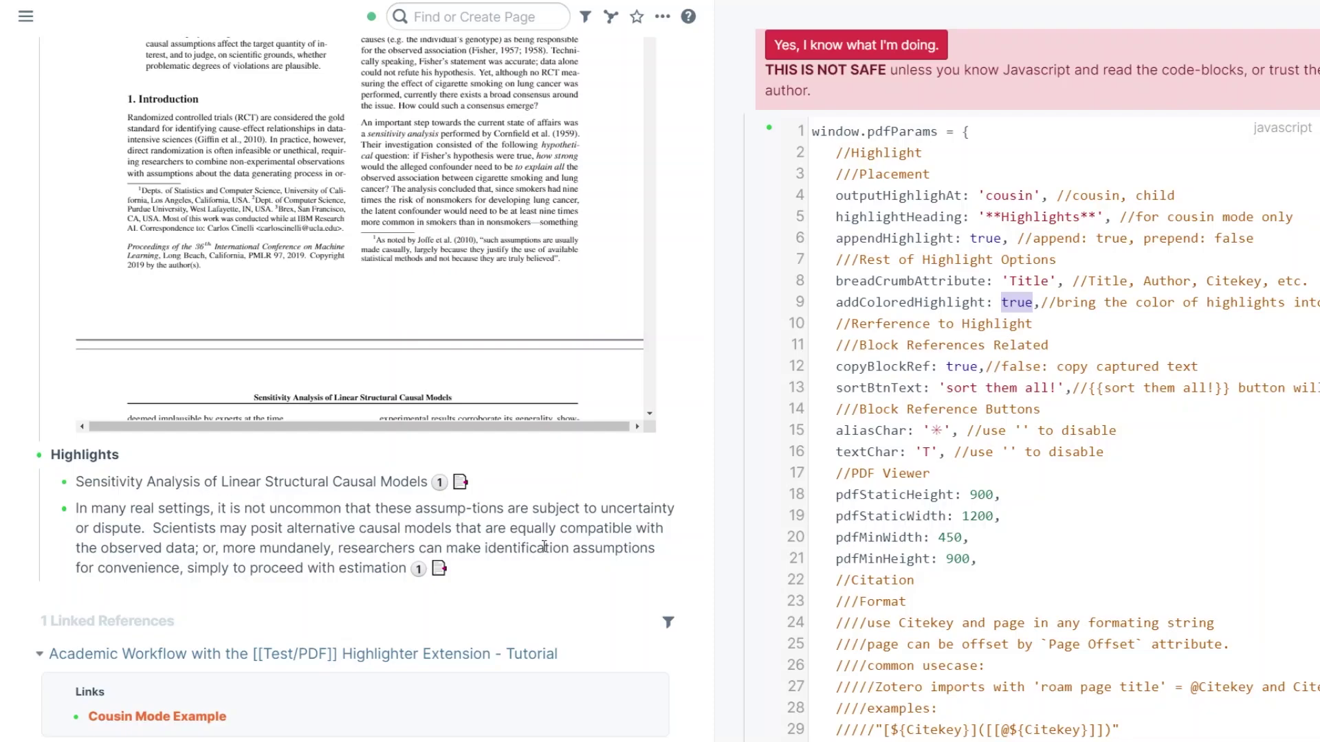
{"action": "left_click", "coordinate": [583, 548]}
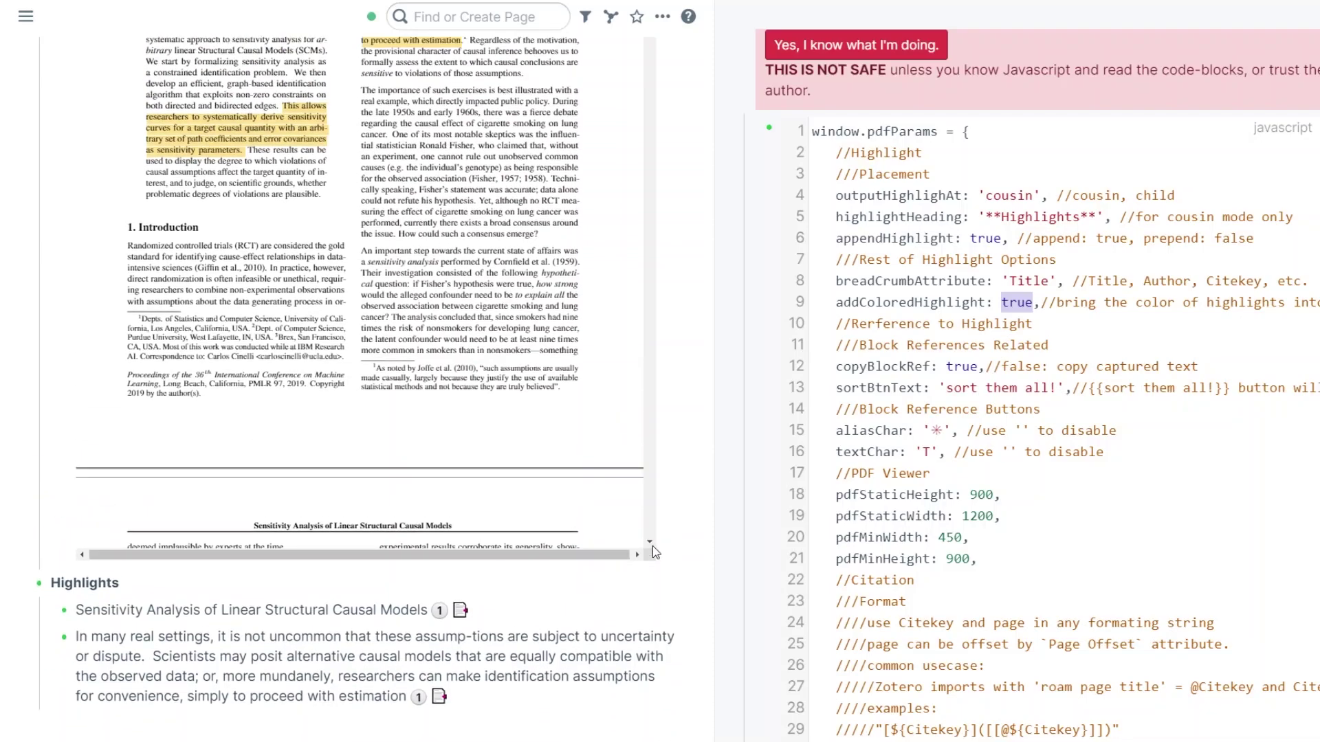
- Recolor the "In many real settings" PDF highlight red and check its block under Highlights
{"action": "scroll", "coordinate": [678, 539], "scroll_direction": "up", "scroll_amount": 5}
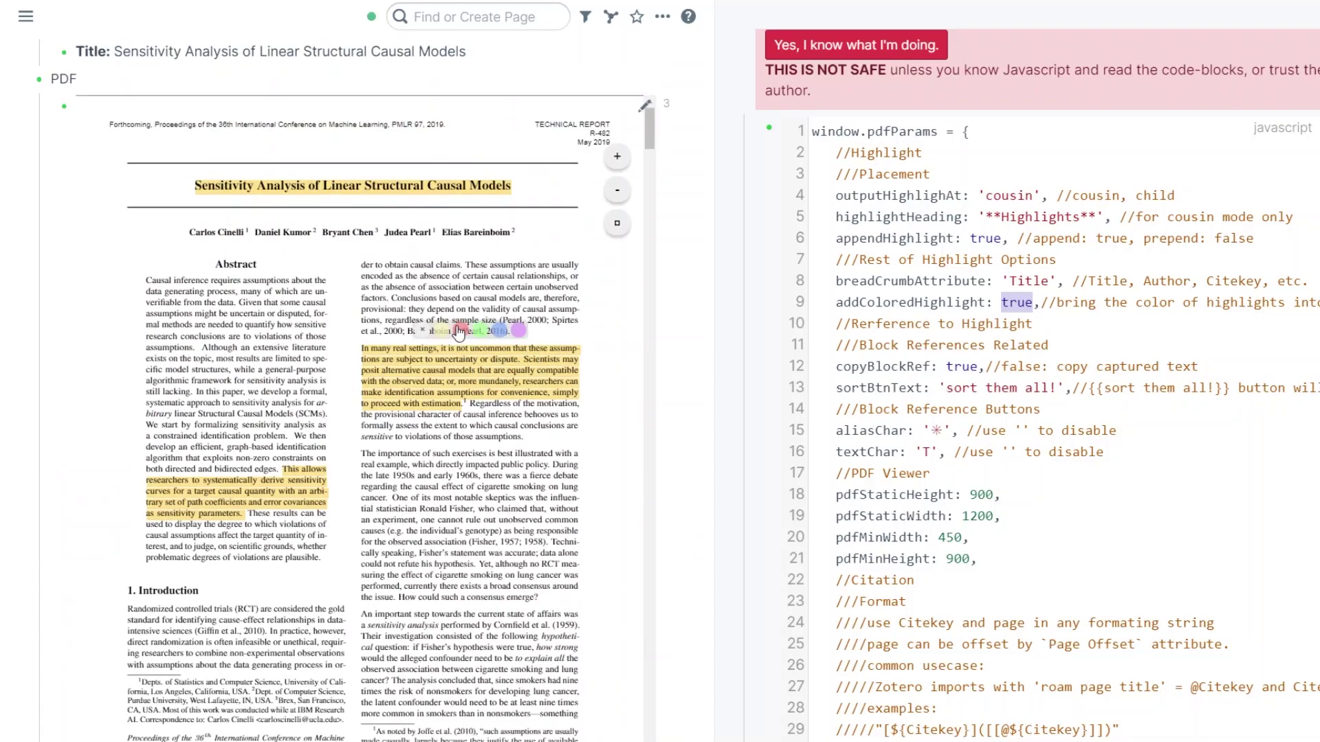
{"action": "left_click", "coordinate": [462, 332]}
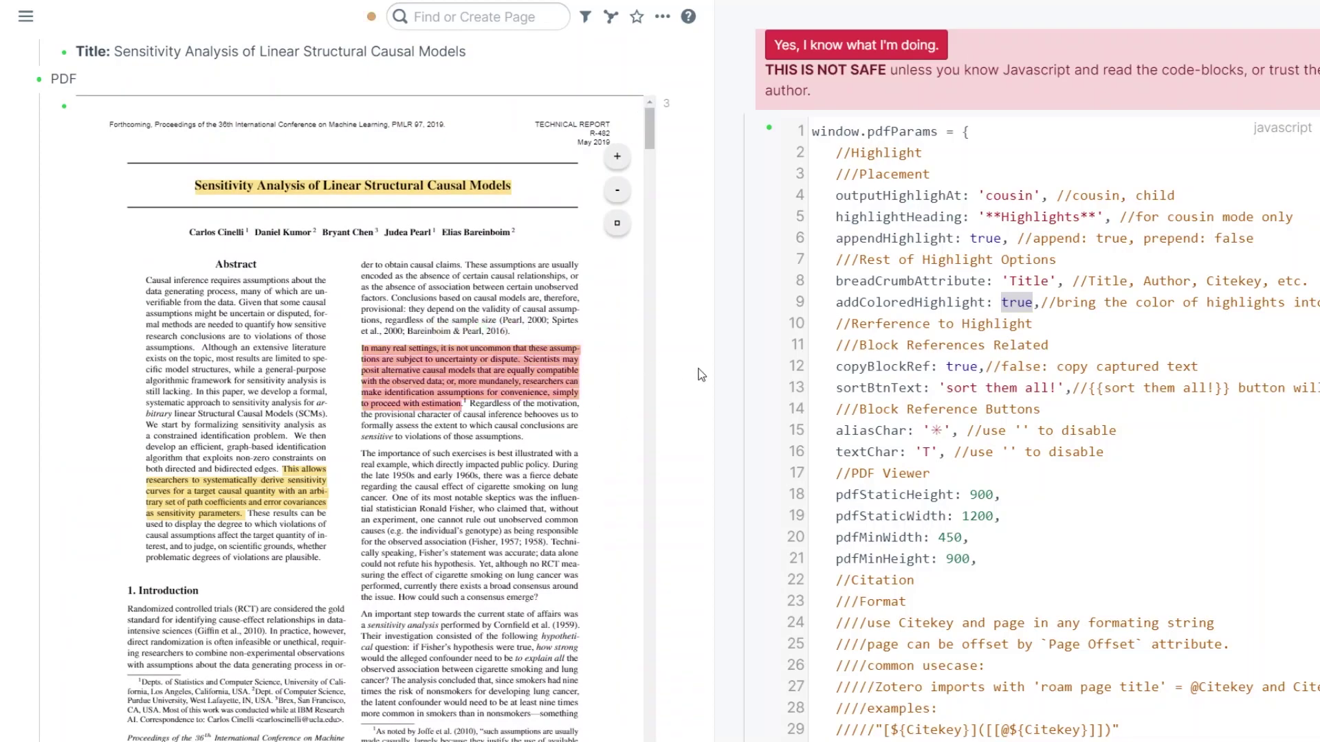
{"action": "scroll", "coordinate": [699, 375], "scroll_direction": "down", "scroll_amount": 4}
{"action": "scroll", "coordinate": [699, 375], "scroll_direction": "down", "scroll_amount": 2}
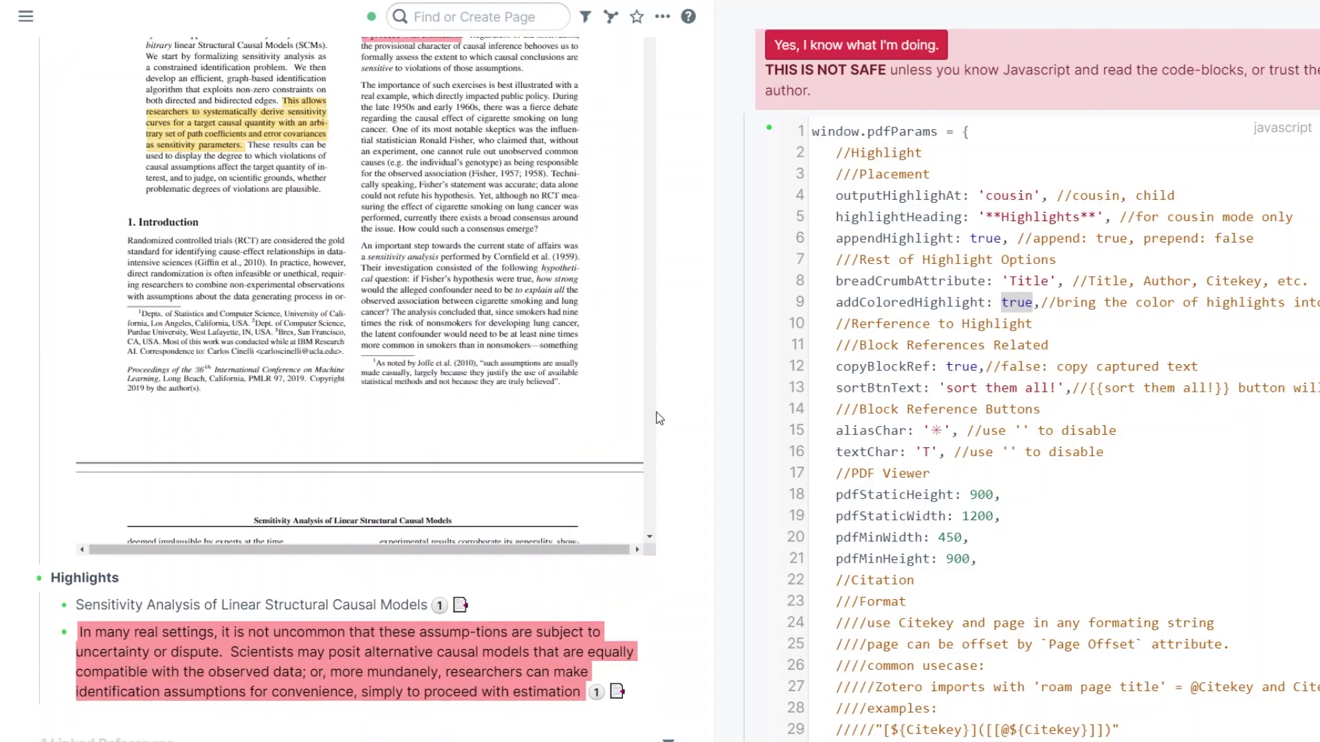
{"action": "left_click", "coordinate": [249, 677]}
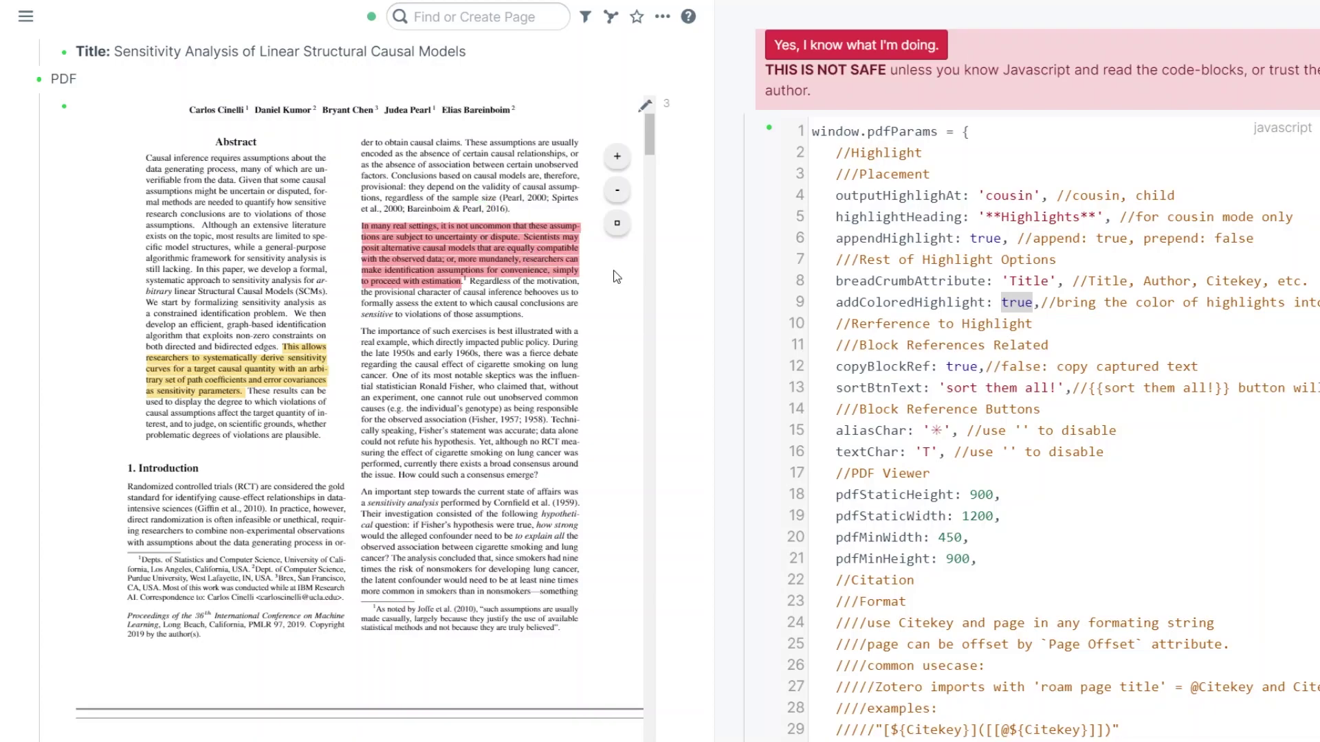
{"action": "scroll", "coordinate": [698, 286], "scroll_direction": "down", "scroll_amount": 6}
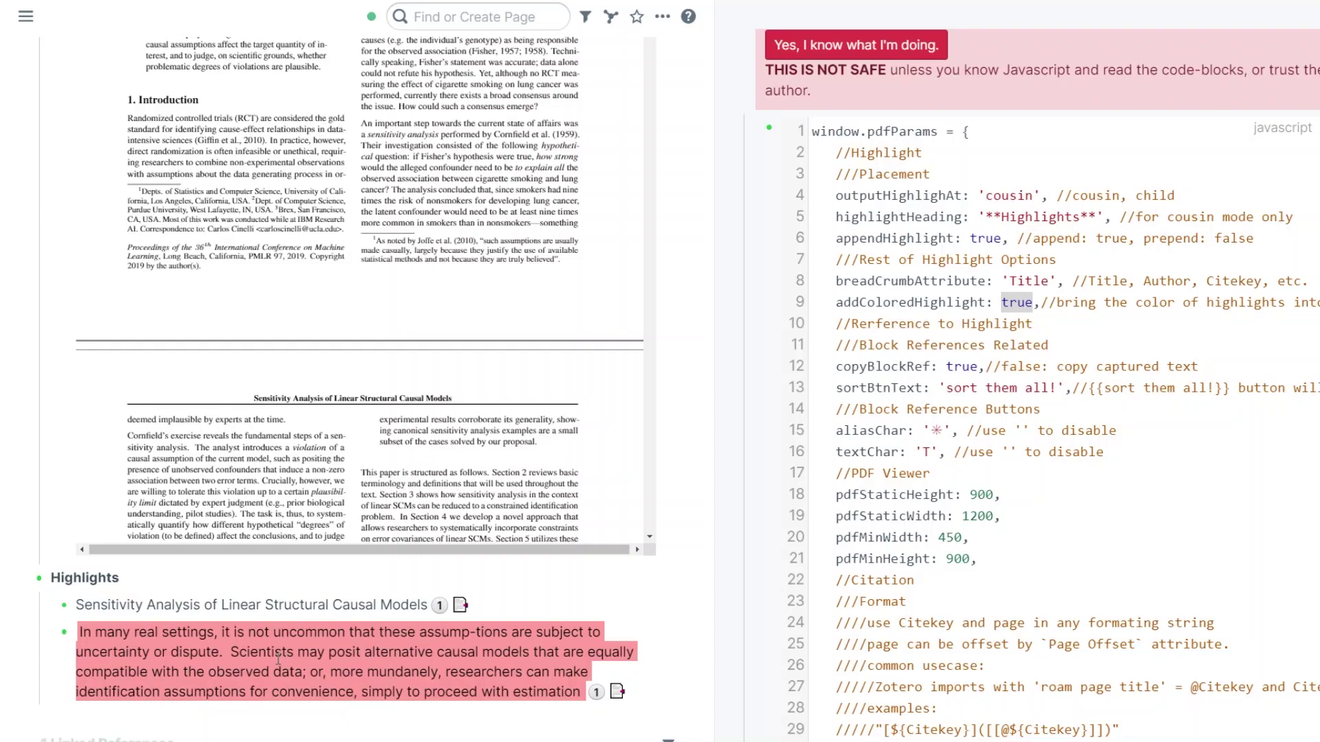
{"action": "scroll", "coordinate": [693, 626], "scroll_direction": "up", "scroll_amount": 7}
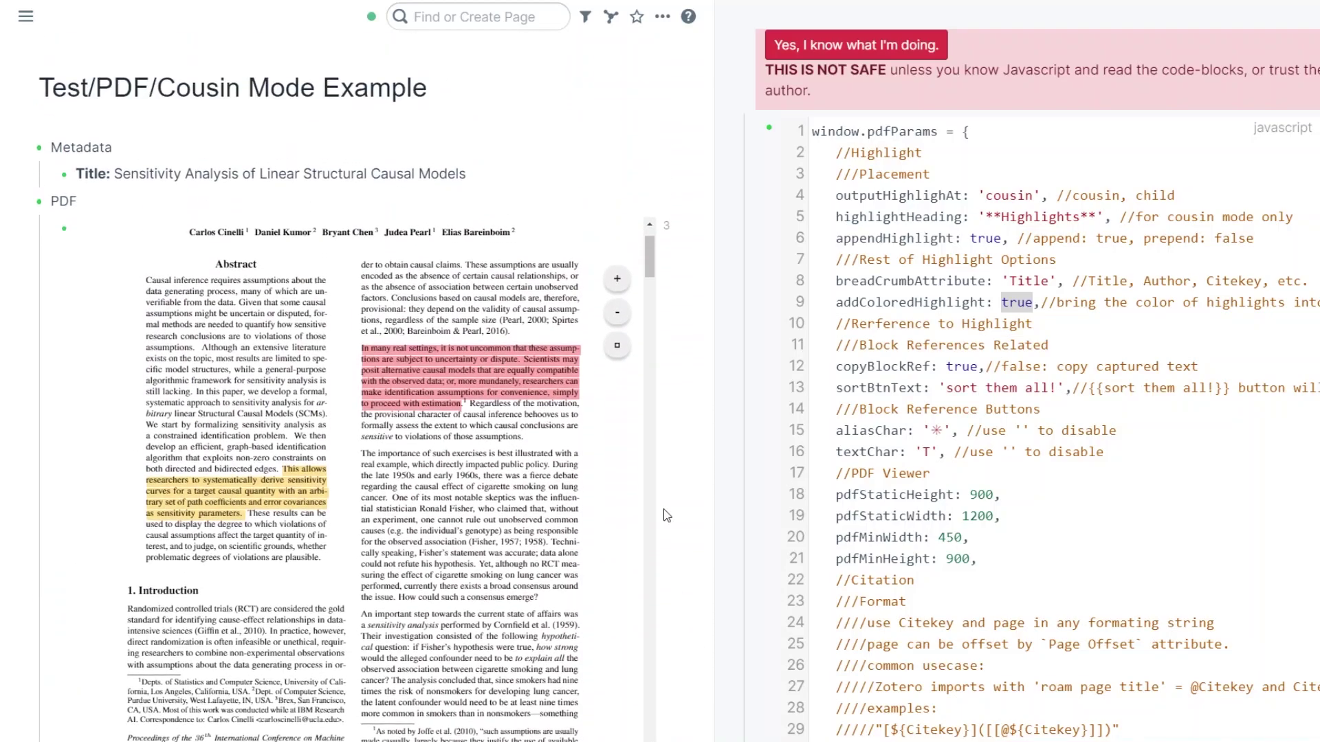
- Recolor the "In many real settings" PDF highlight blue and compare it with its block under Highlights
{"action": "mouse_move", "coordinate": [468, 342]}
{"action": "scroll", "coordinate": [691, 375], "scroll_direction": "down", "scroll_amount": 9}
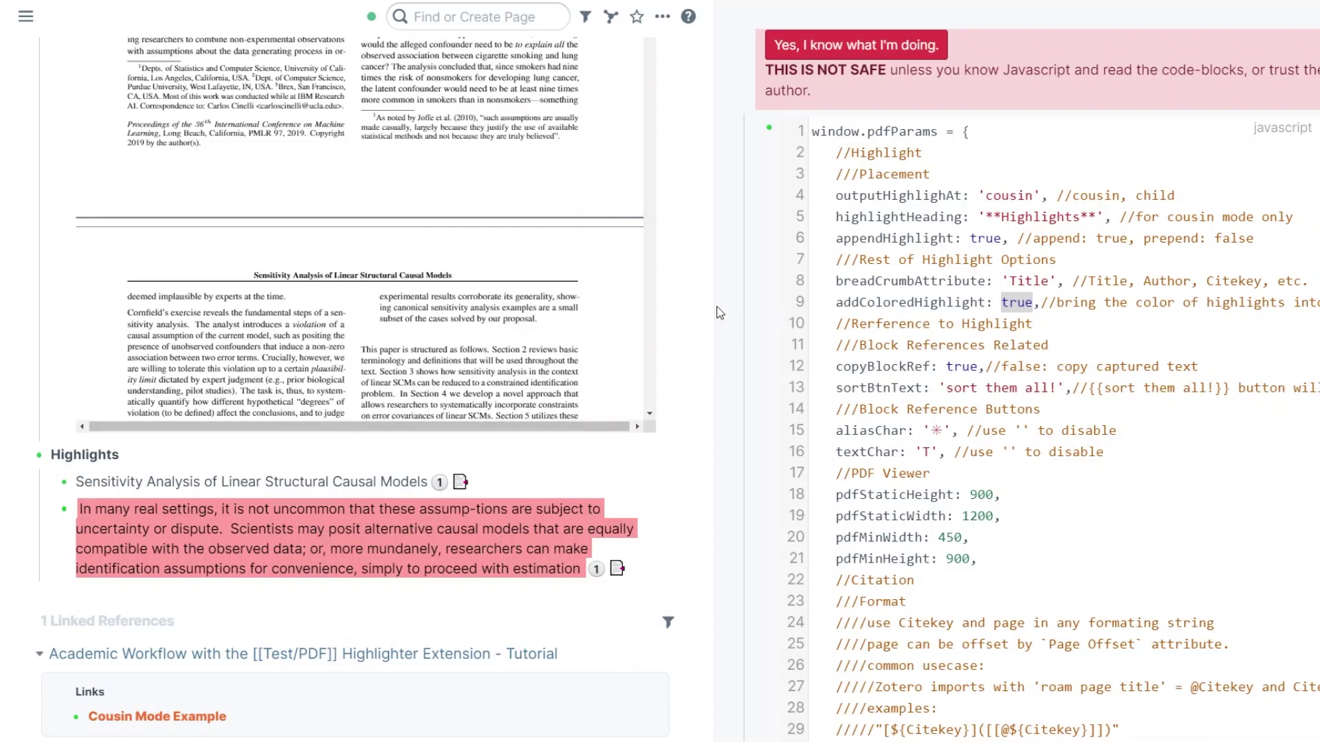
{"action": "scroll", "coordinate": [708, 311], "scroll_direction": "up", "scroll_amount": 2}
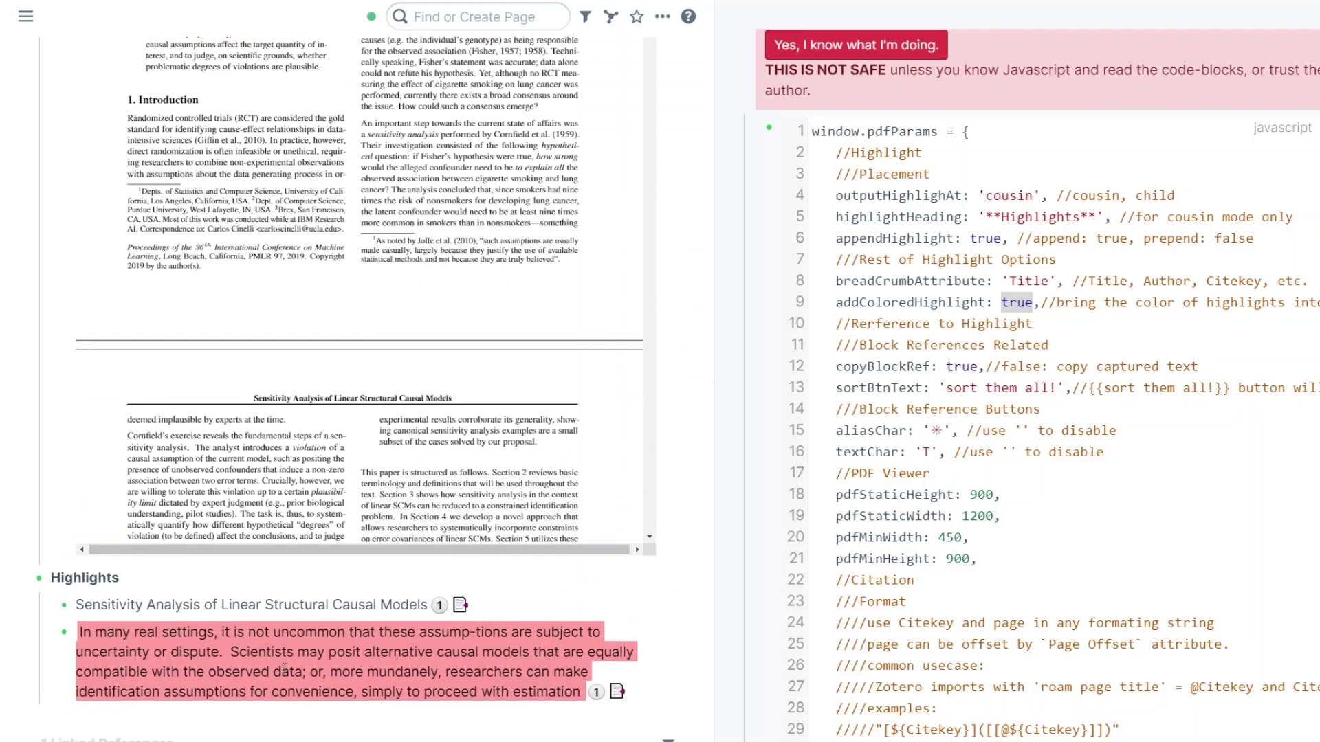
{"action": "scroll", "coordinate": [680, 528], "scroll_direction": "up", "scroll_amount": 3}
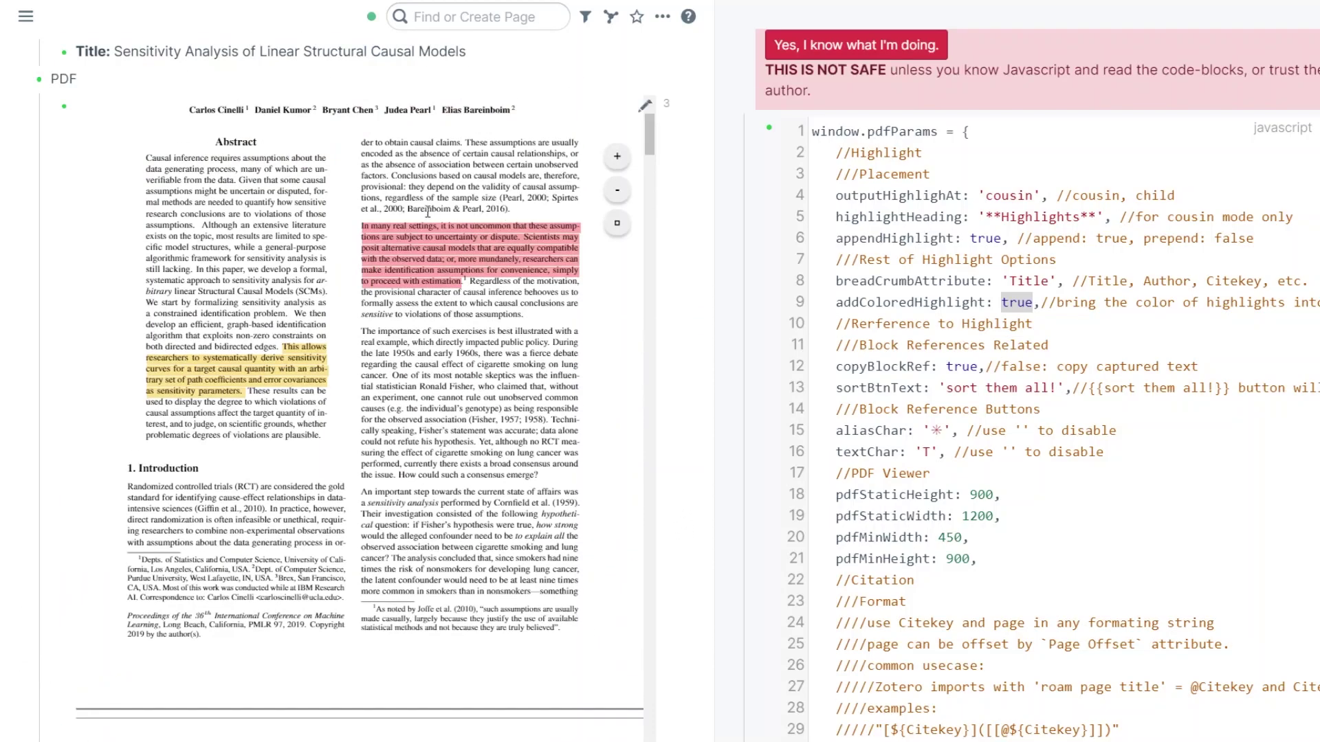
{"action": "mouse_move", "coordinate": [430, 244]}
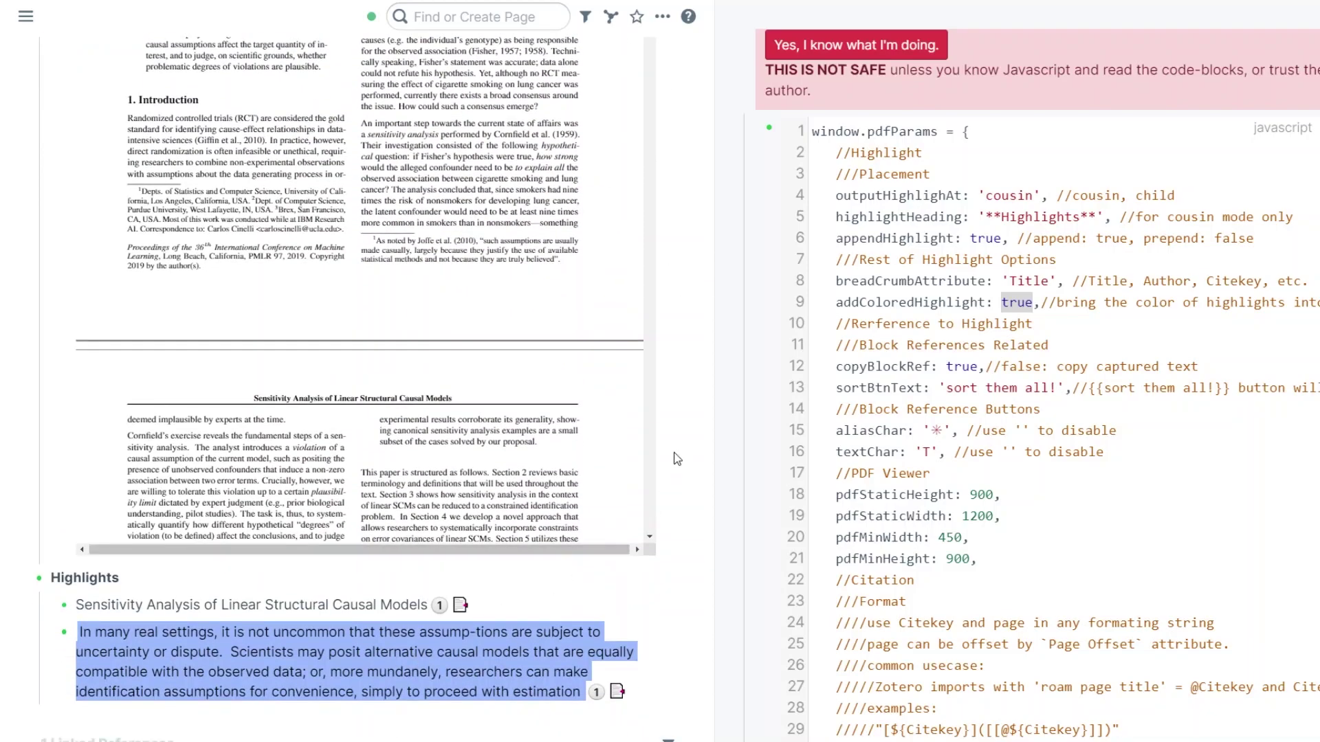
{"action": "scroll", "coordinate": [677, 459], "scroll_direction": "up", "scroll_amount": 5}
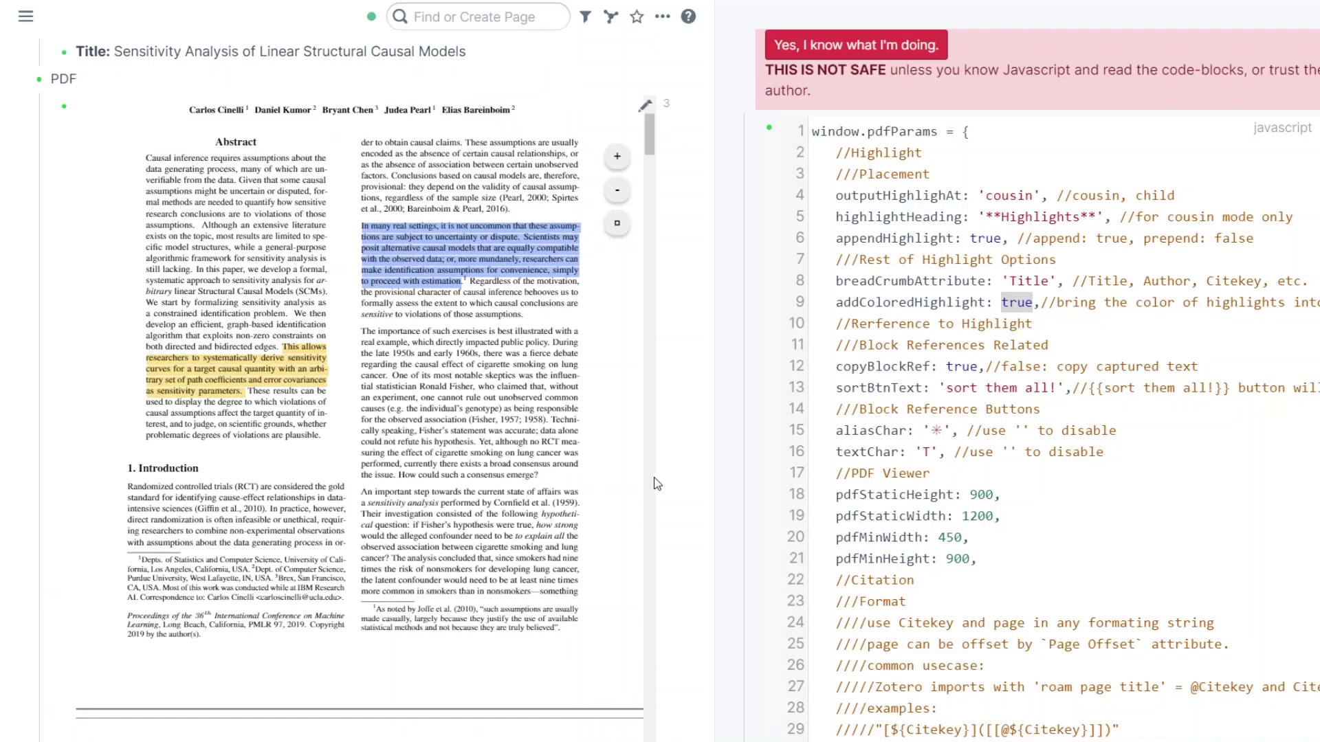
{"action": "scroll", "coordinate": [653, 484], "scroll_direction": "up", "scroll_amount": 2}
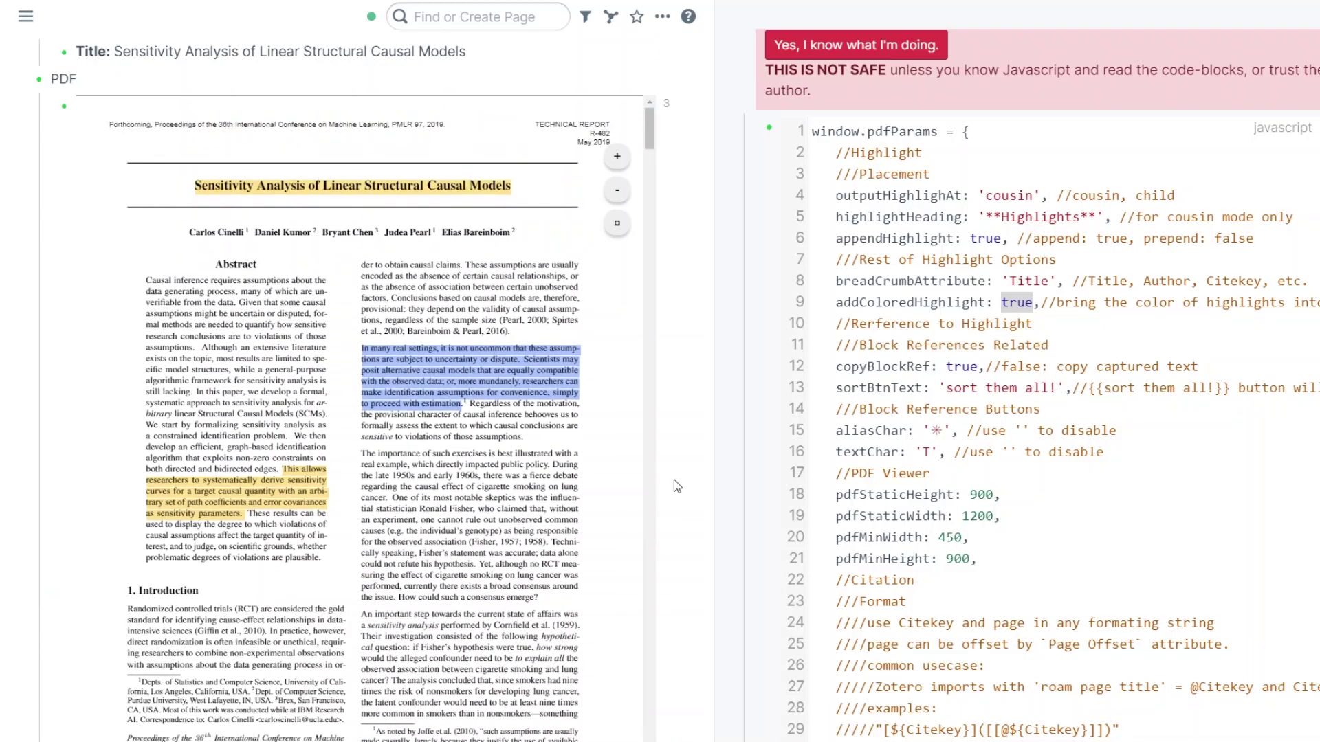
- Open the "In many real settings" highlight block's source text and examine its #h:blue tag
{"action": "scroll", "coordinate": [677, 479], "scroll_direction": "down", "scroll_amount": 2}
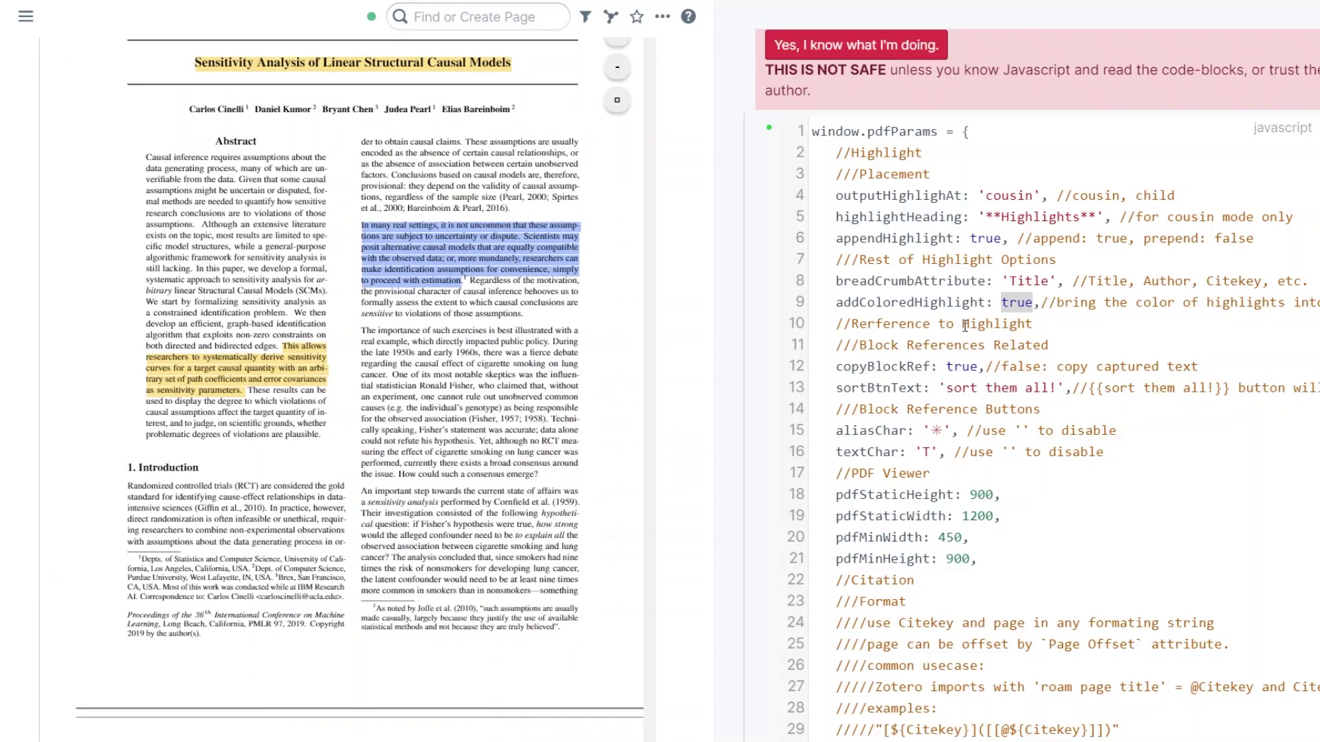
{"action": "scroll", "coordinate": [698, 426], "scroll_direction": "down", "scroll_amount": 5}
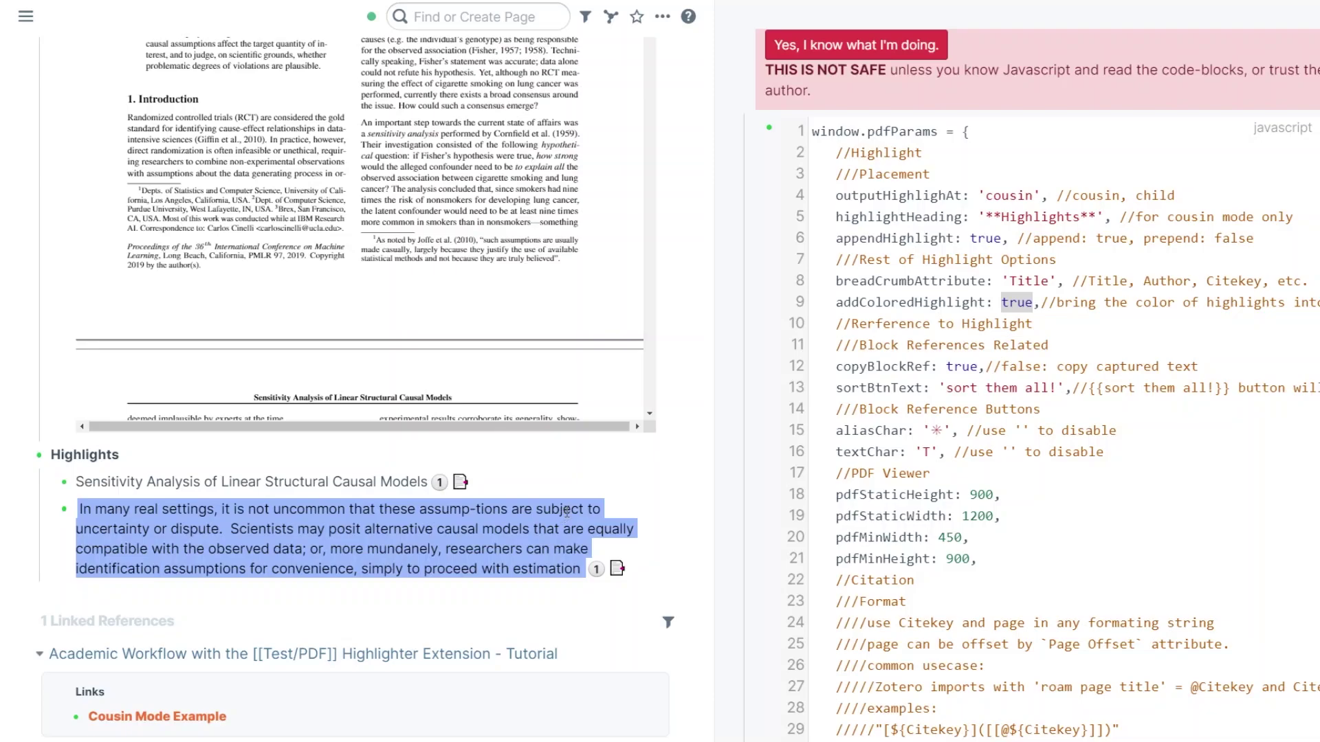
{"action": "left_click", "coordinate": [567, 509]}
{"action": "left_click_drag", "start_coordinate": [80, 509], "coordinate": [129, 508]}
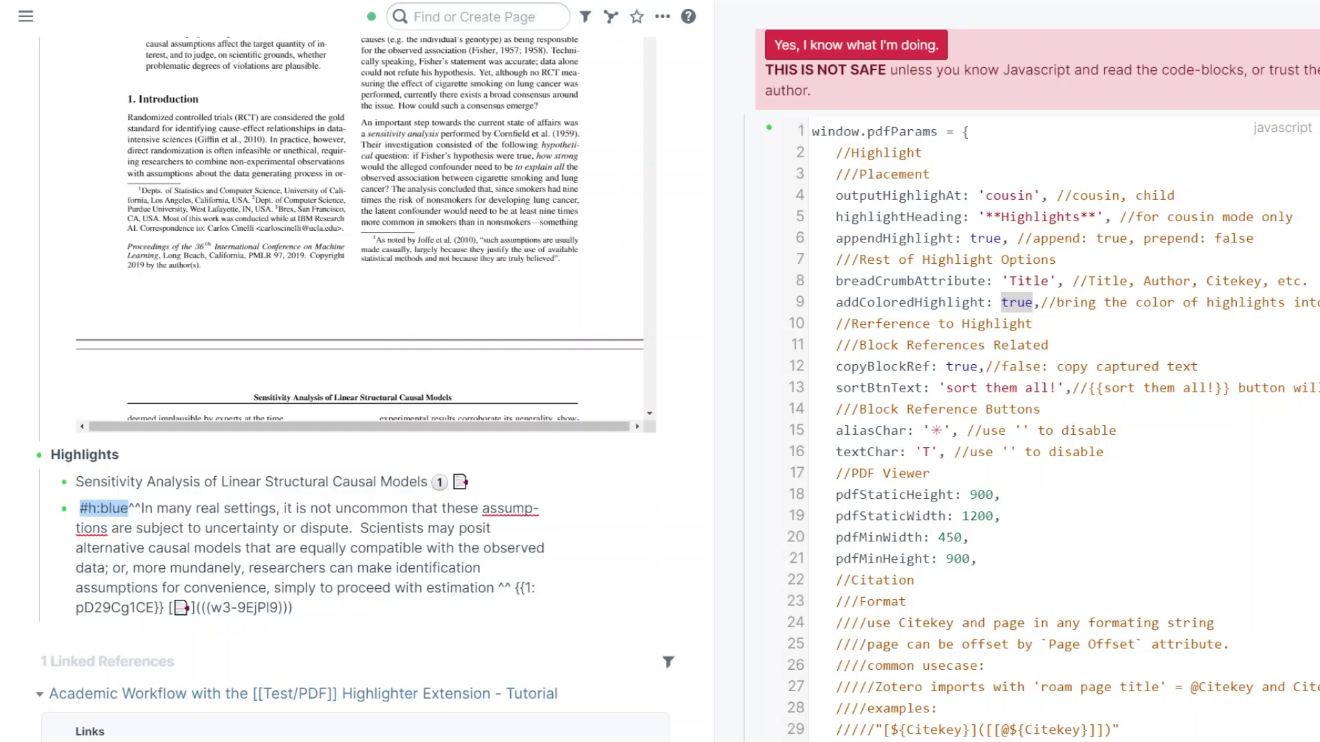
{"action": "key", "text": "Escape"}
- Recolor the "In many real settings" PDF highlight yellow and check its block under Highlights
{"action": "scroll", "coordinate": [682, 334], "scroll_direction": "up", "scroll_amount": 4}
{"action": "mouse_move", "coordinate": [440, 123]}
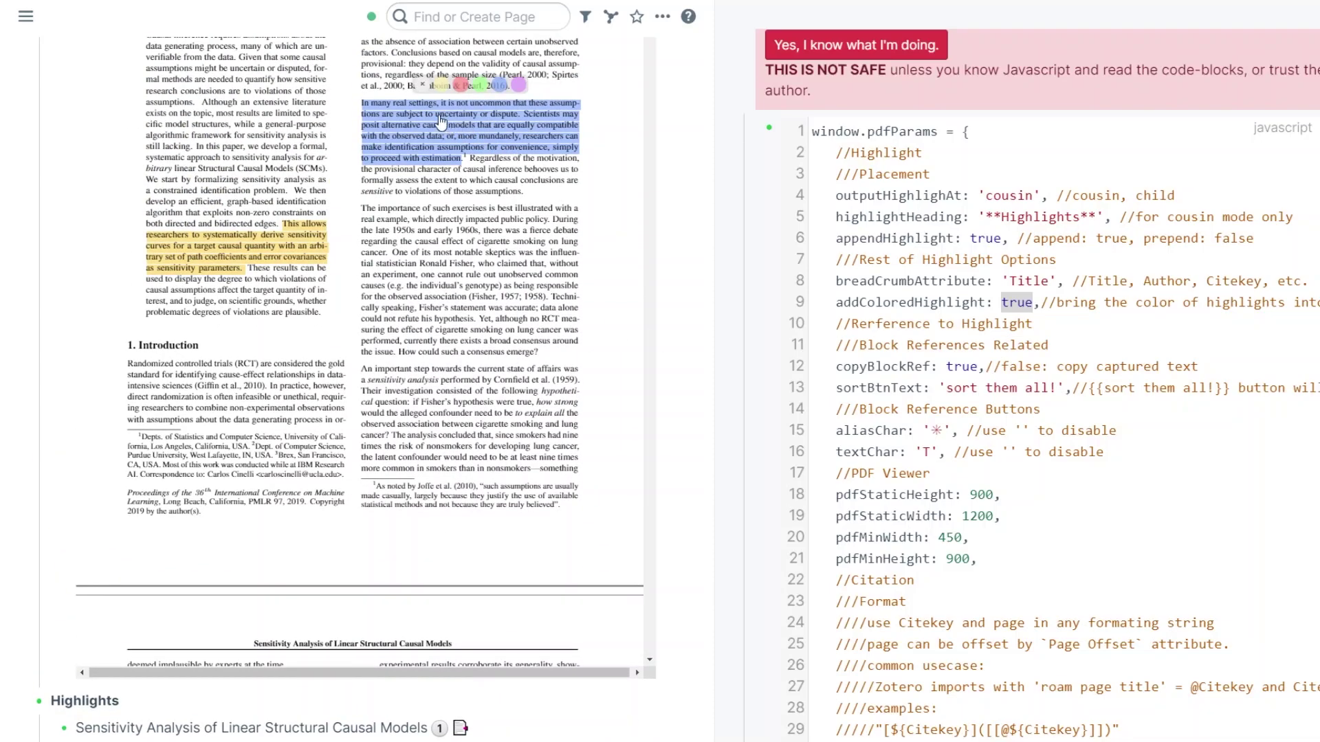
{"action": "left_click", "coordinate": [440, 86]}
{"action": "scroll", "coordinate": [681, 342], "scroll_direction": "down", "scroll_amount": 4}
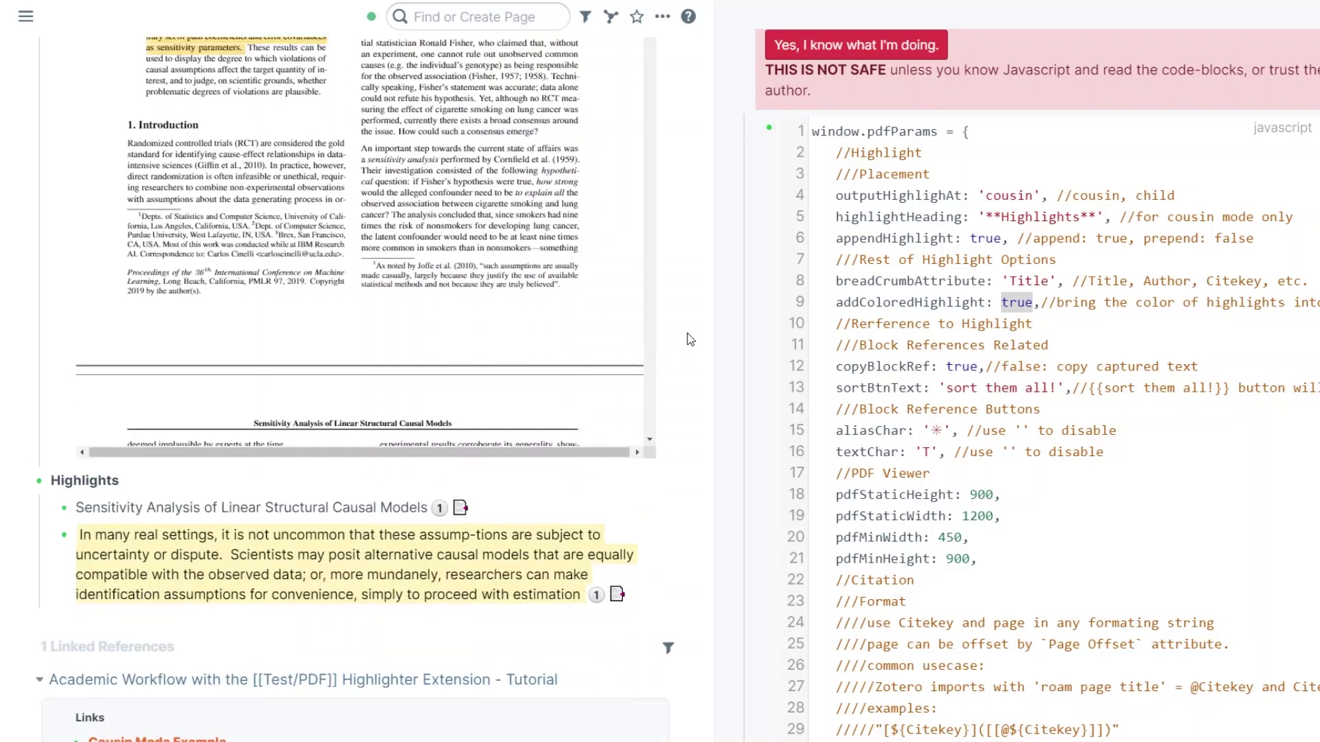
- Open the "In many real settings" highlight block's source text and examine its #h:yellow tag
{"action": "left_click", "coordinate": [130, 528]}
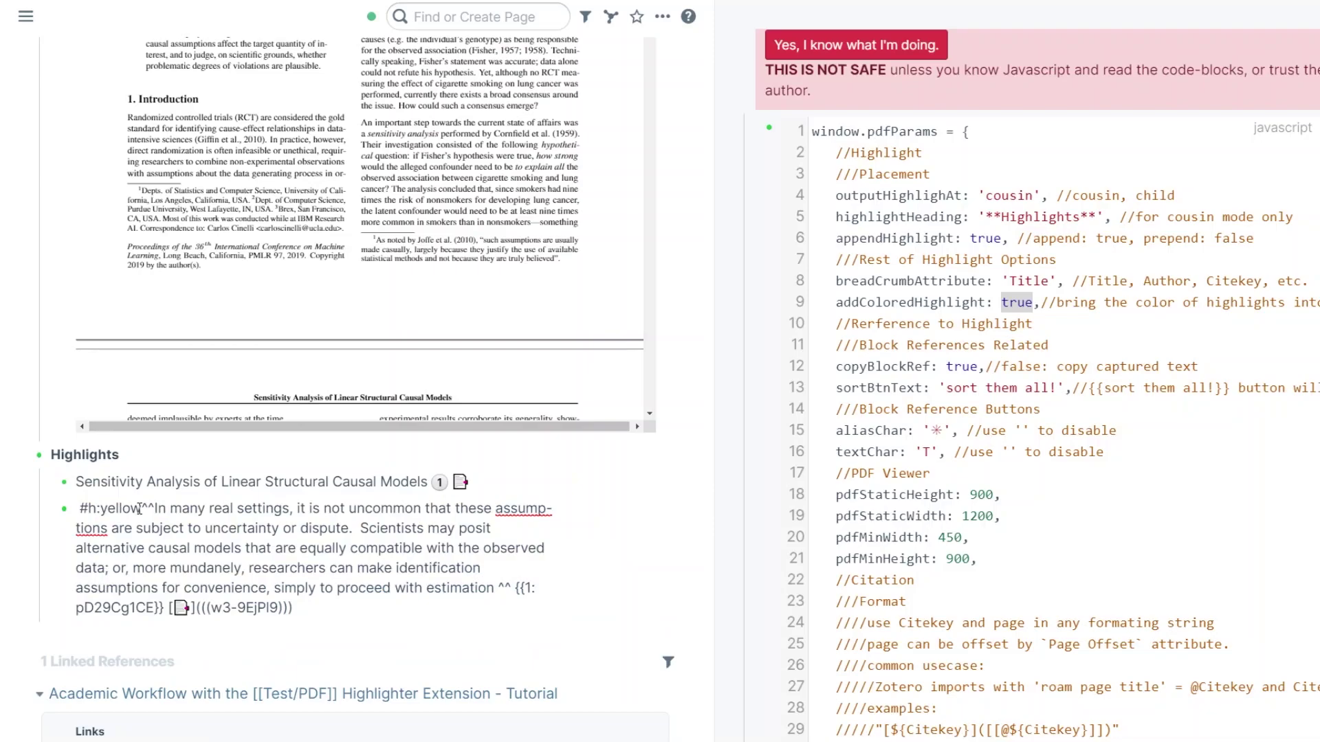
{"action": "left_click_drag", "start_coordinate": [141, 509], "coordinate": [78, 509]}
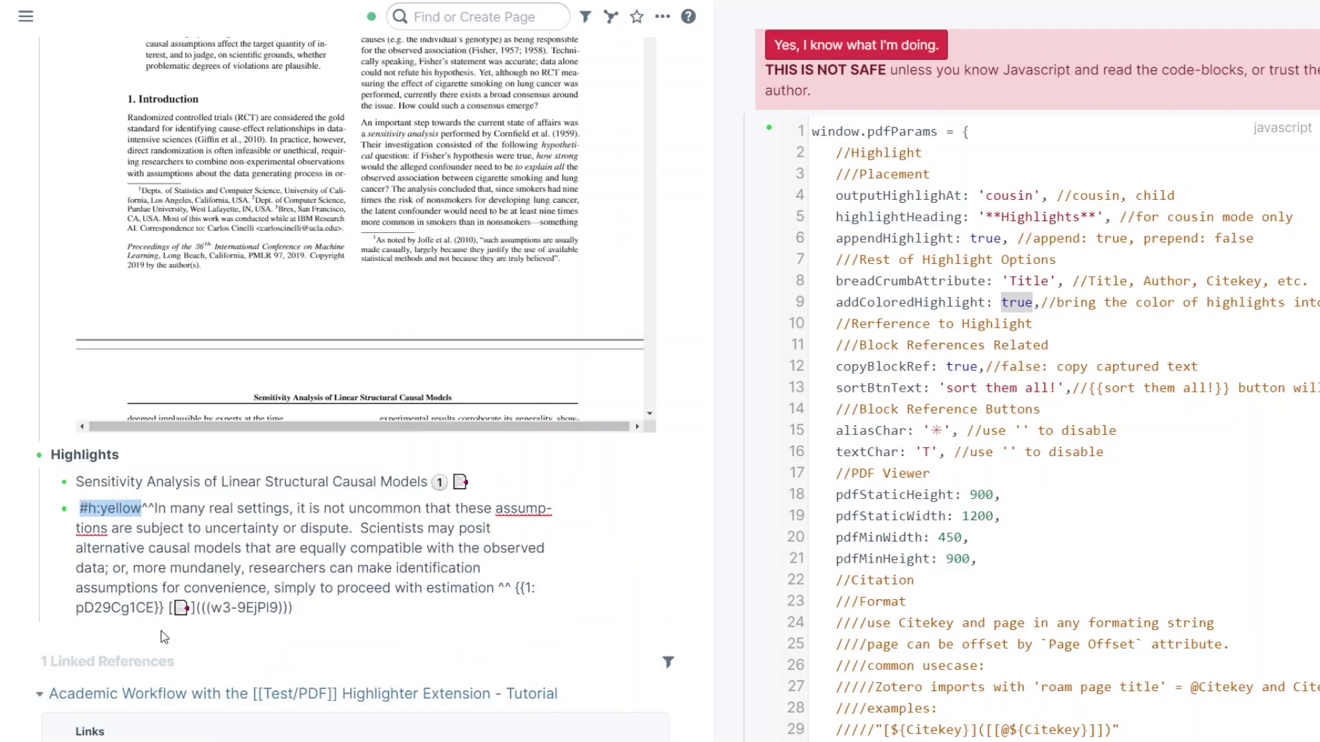
{"action": "left_click", "coordinate": [467, 654]}
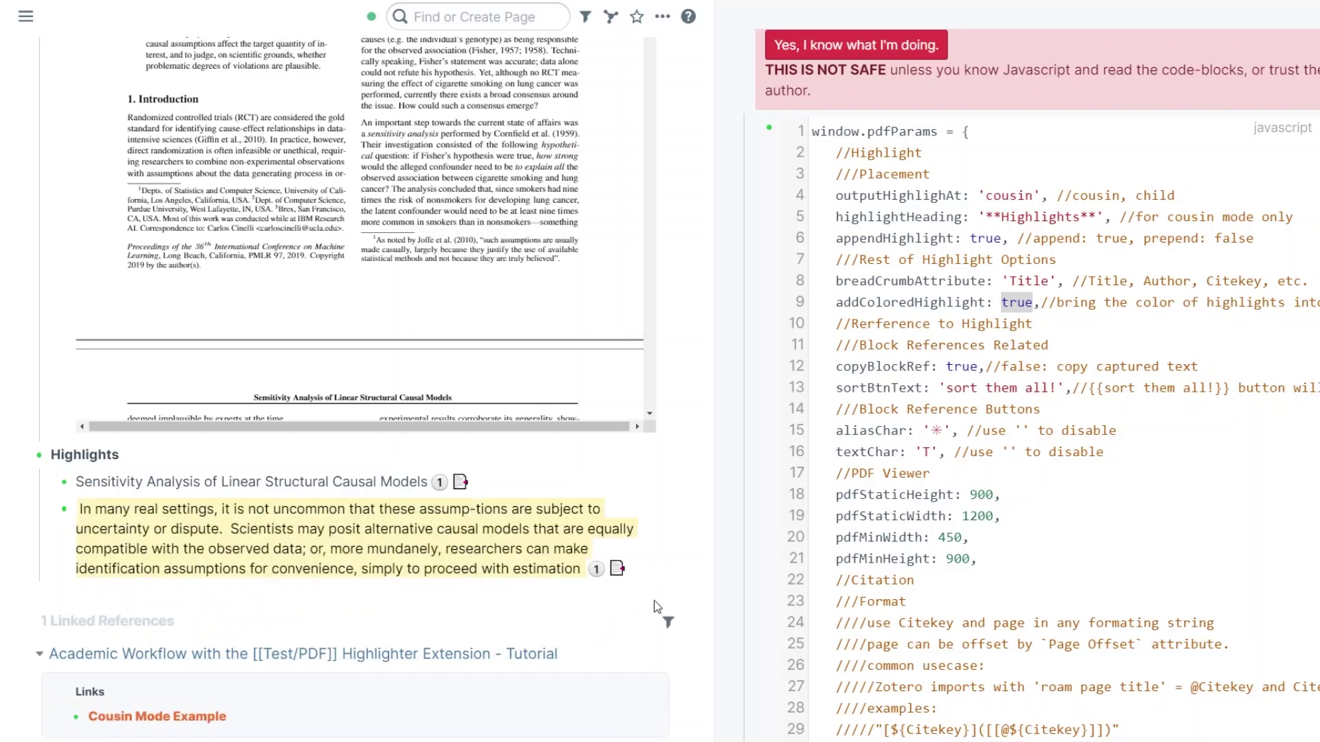
{"action": "left_click", "coordinate": [255, 510]}
{"action": "double_click", "coordinate": [110, 509]}
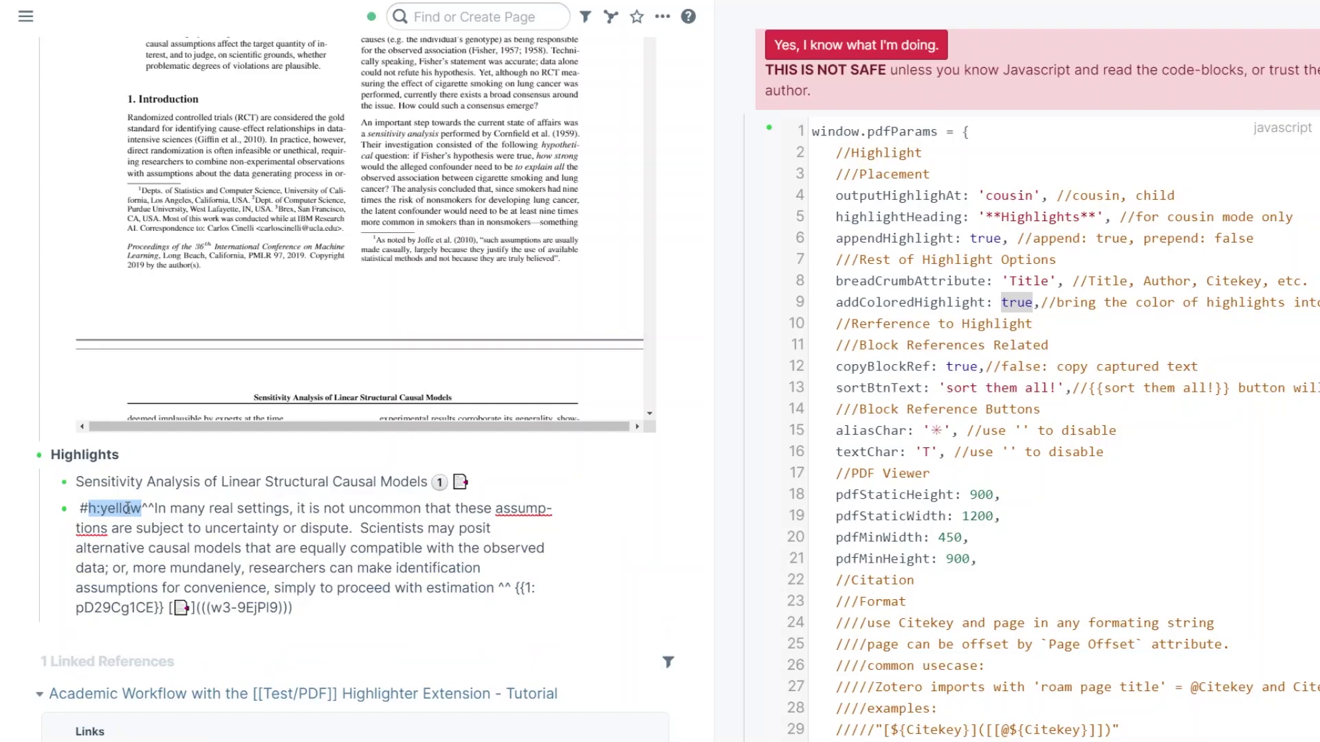
- Recolor the "In many real settings" PDF highlight purple and check its block under Highlights
{"action": "scroll", "coordinate": [694, 340], "scroll_direction": "up", "scroll_amount": 10}
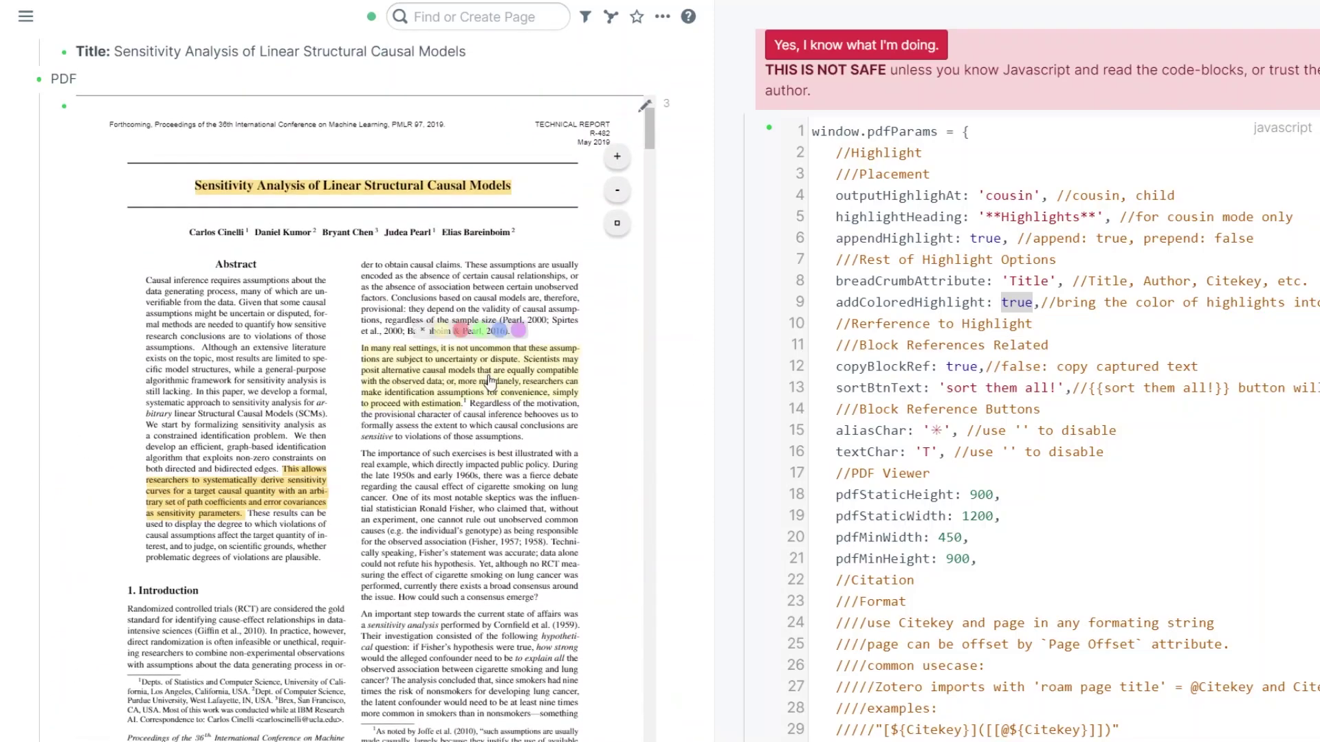
{"action": "left_click", "coordinate": [520, 331]}
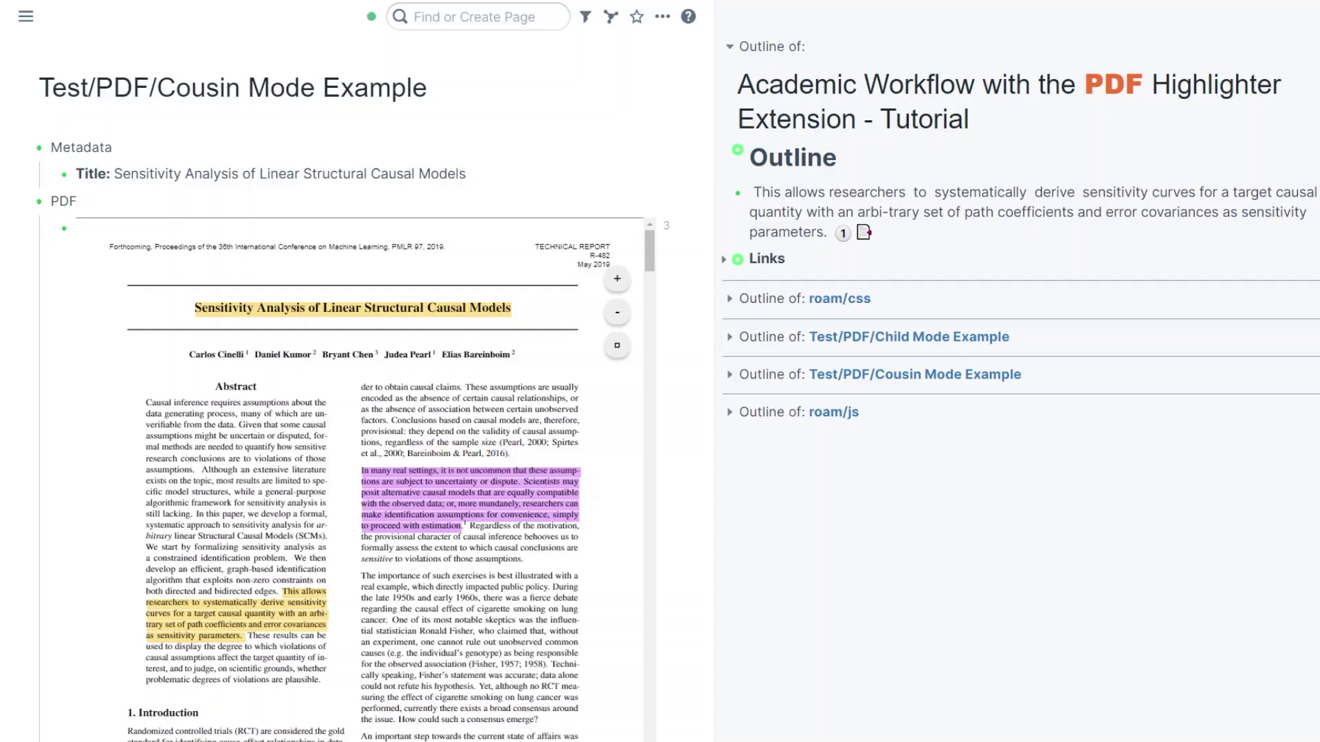
{"action": "scroll", "coordinate": [357, 412], "scroll_direction": "down", "scroll_amount": 7}
{"action": "scroll", "coordinate": [358, 413], "scroll_direction": "down", "scroll_amount": 2}
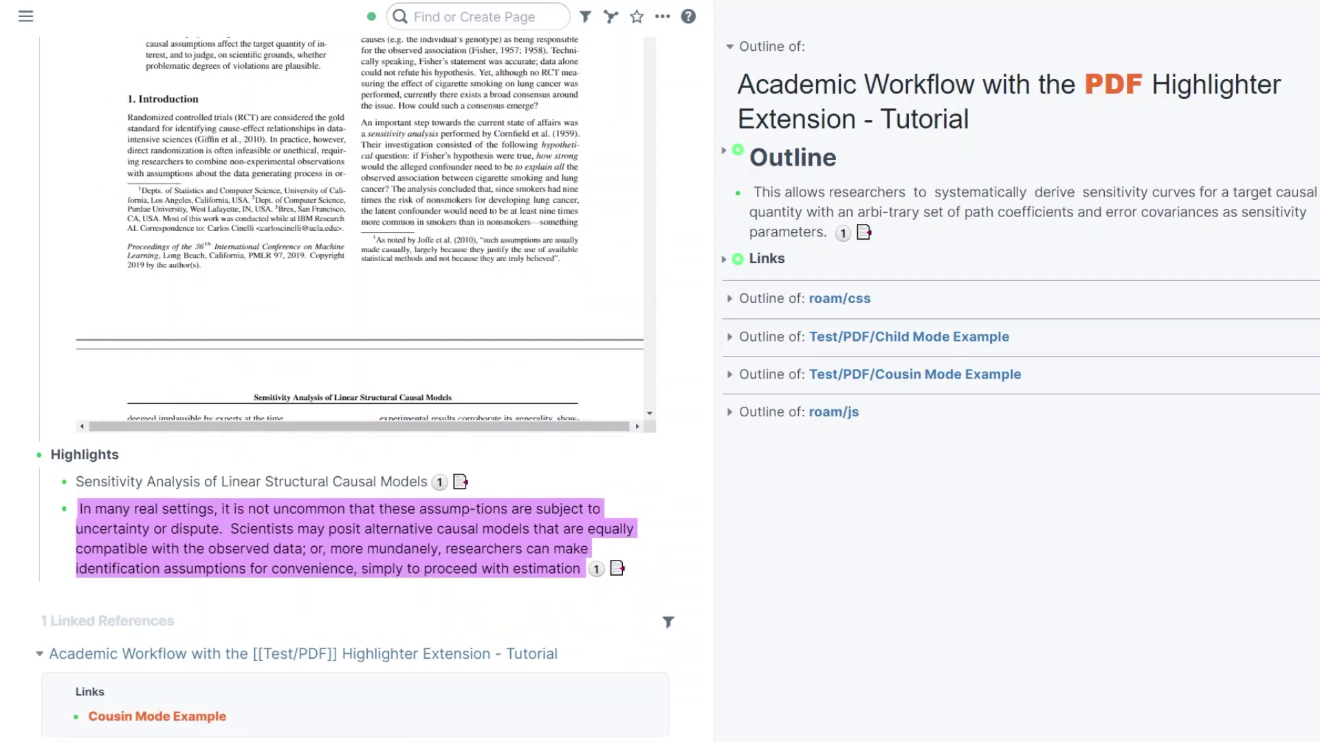
- Move the "This allows researchers" block from the tutorial's Outline into Highlights and paste its block reference under Outline
{"action": "left_click_drag", "start_coordinate": [737, 193], "coordinate": [77, 510]}
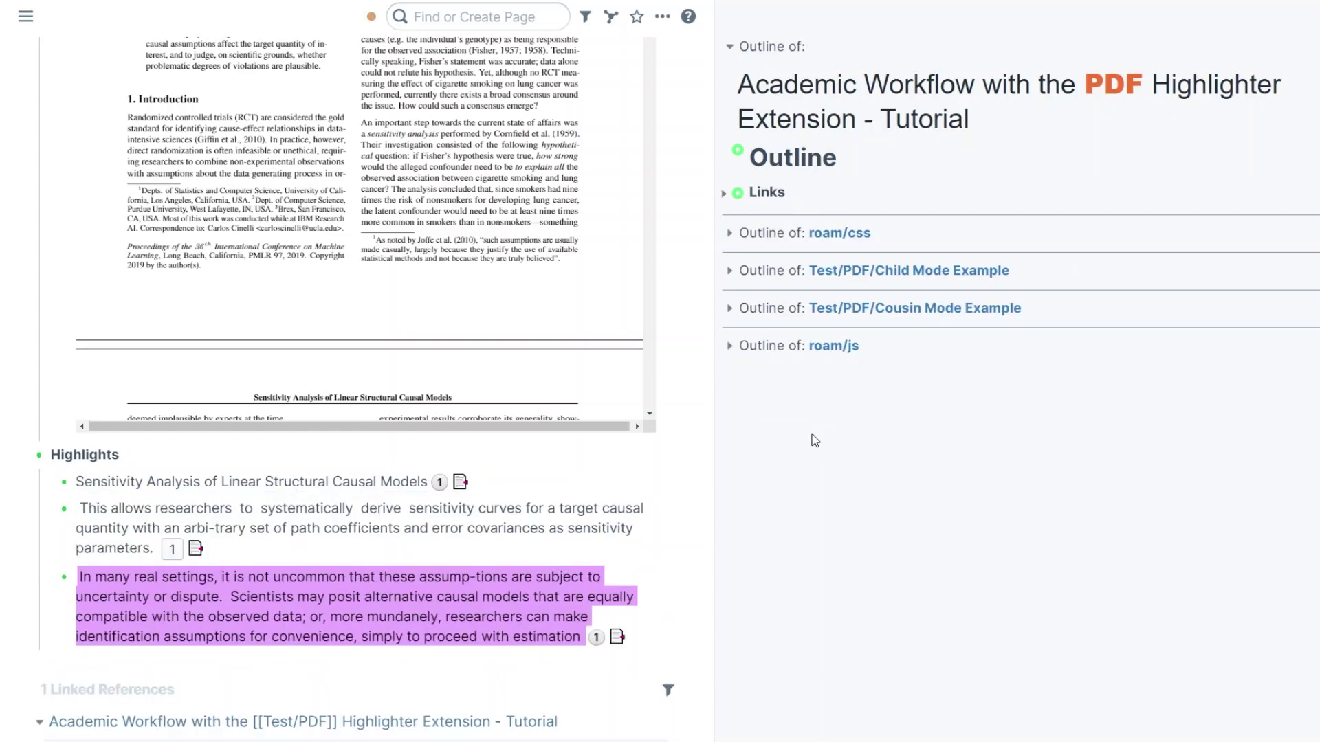
{"action": "right_click", "coordinate": [64, 510]}
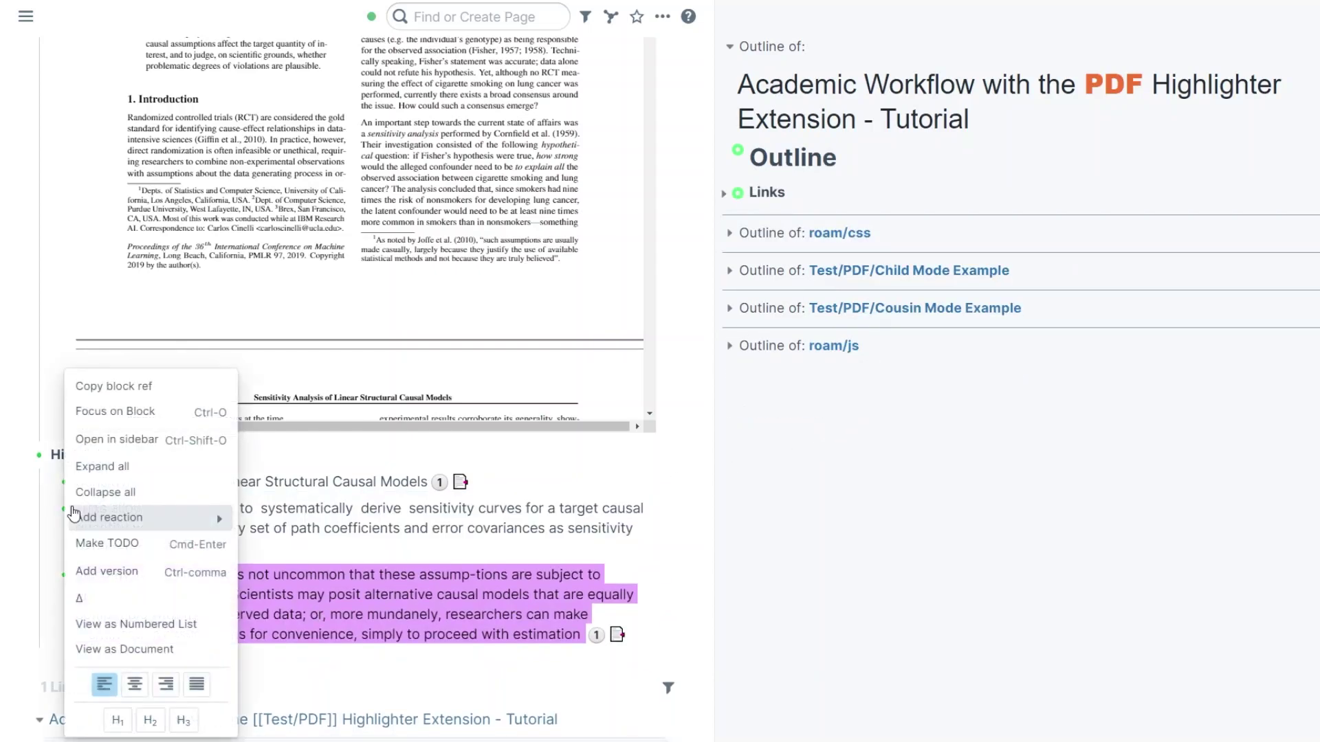
{"action": "left_click", "coordinate": [132, 385]}
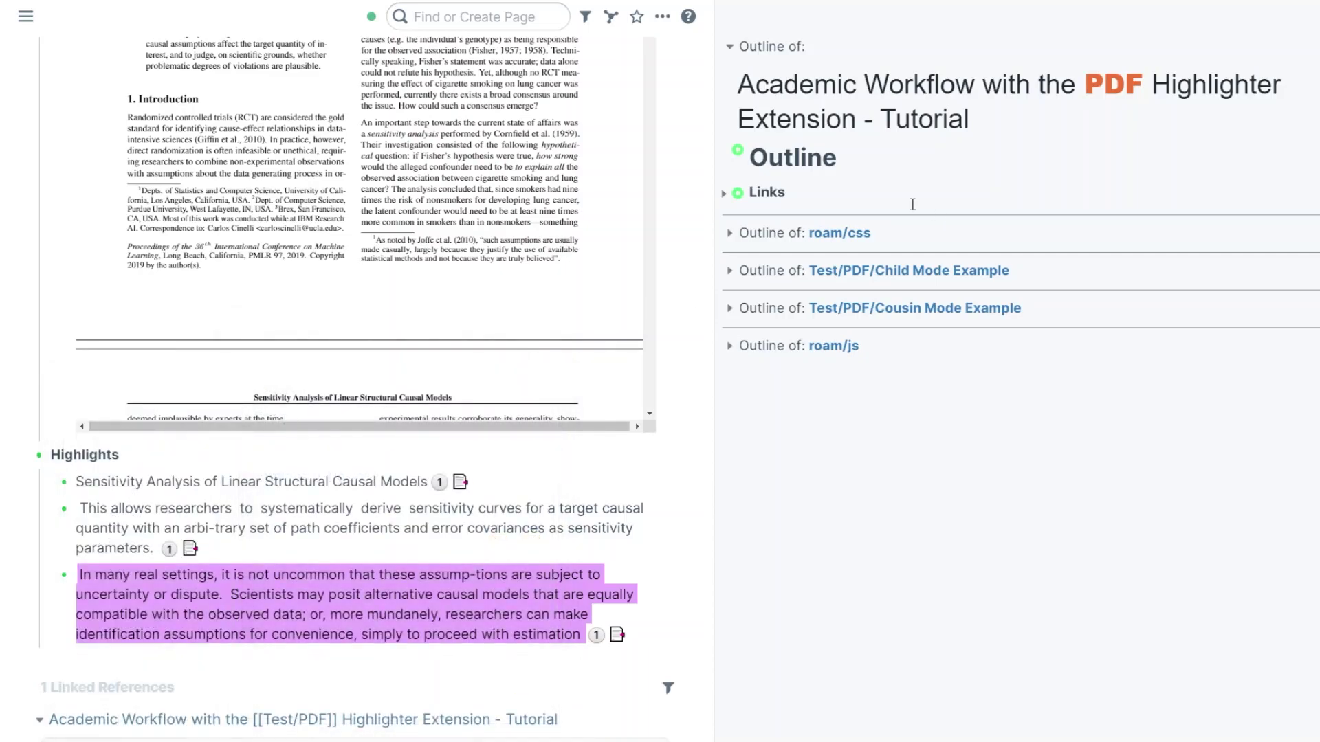
{"action": "left_click", "coordinate": [860, 160]}
{"action": "key", "text": "Return"}
{"action": "key", "text": "ctrl+v"}
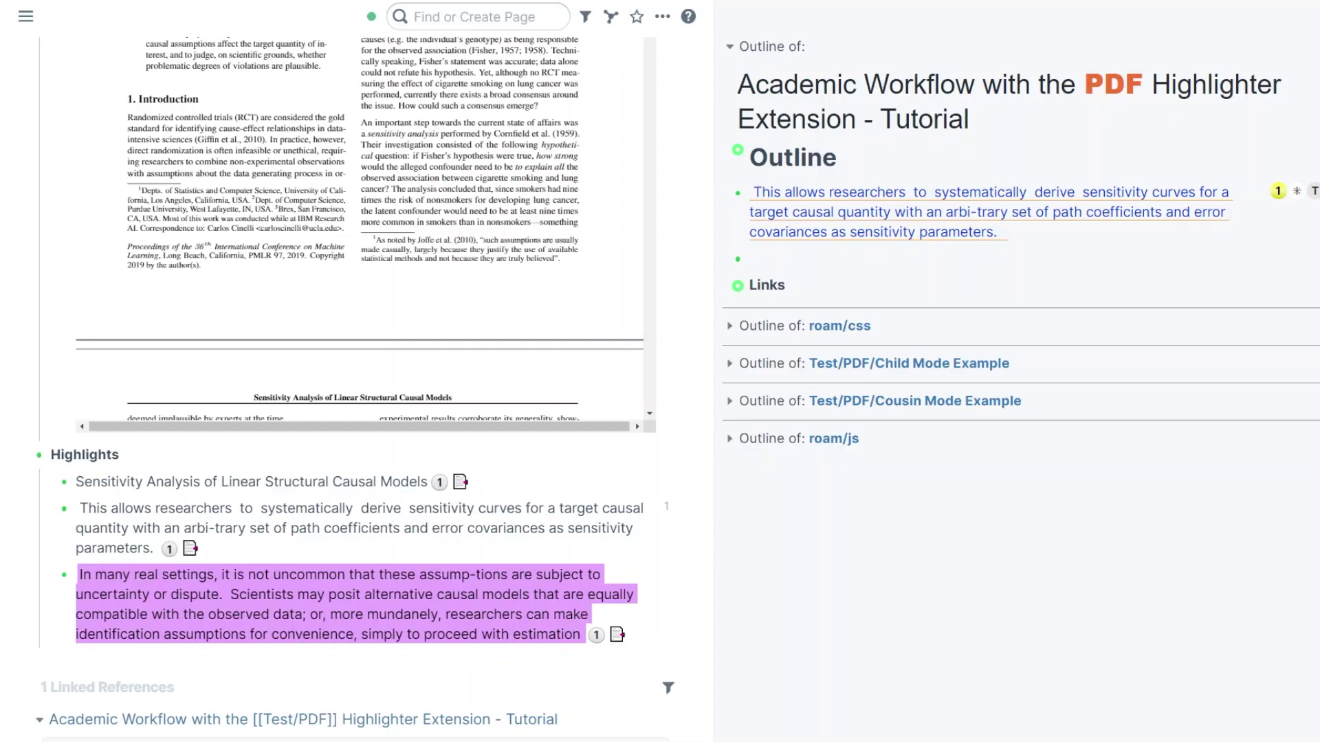
- Replace the "This allows researchers" reference under Outline with its text plus an asterisk alias, and inspect the alias link
{"action": "left_click", "coordinate": [1315, 192]}
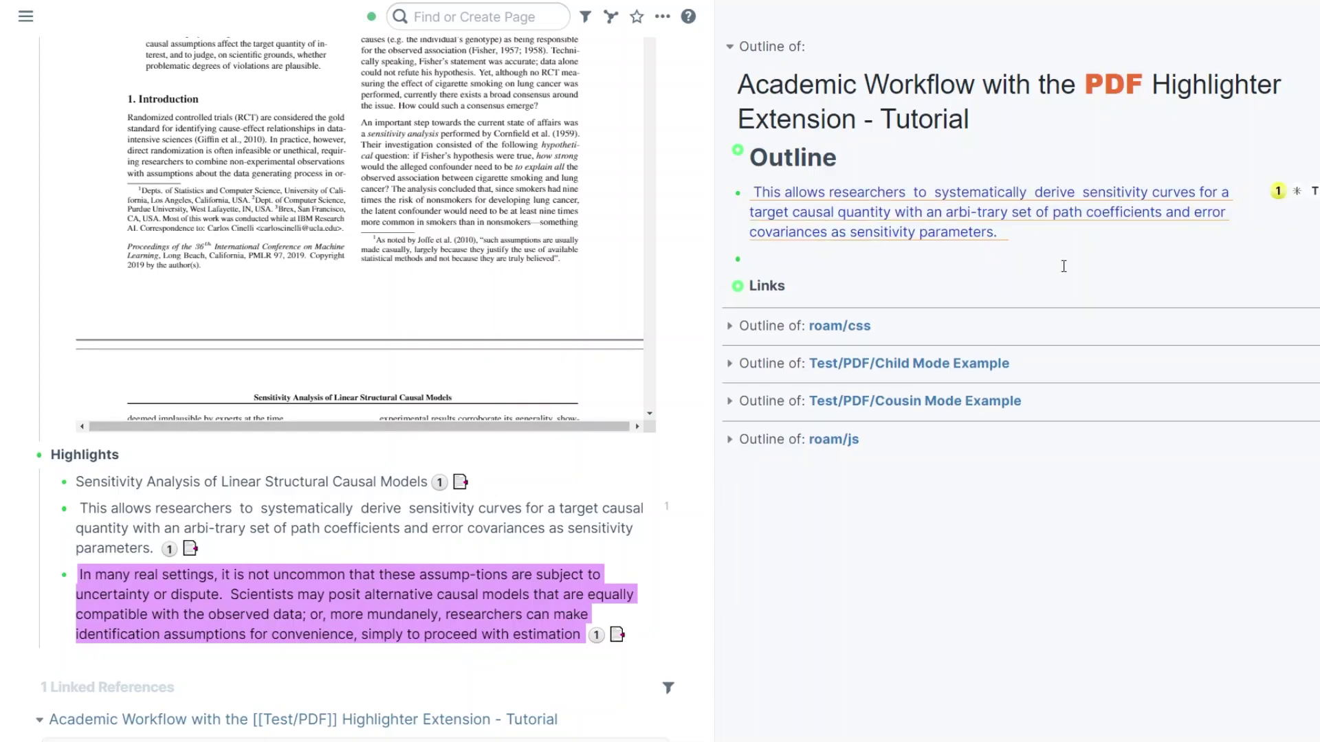
{"action": "left_click", "coordinate": [1296, 191]}
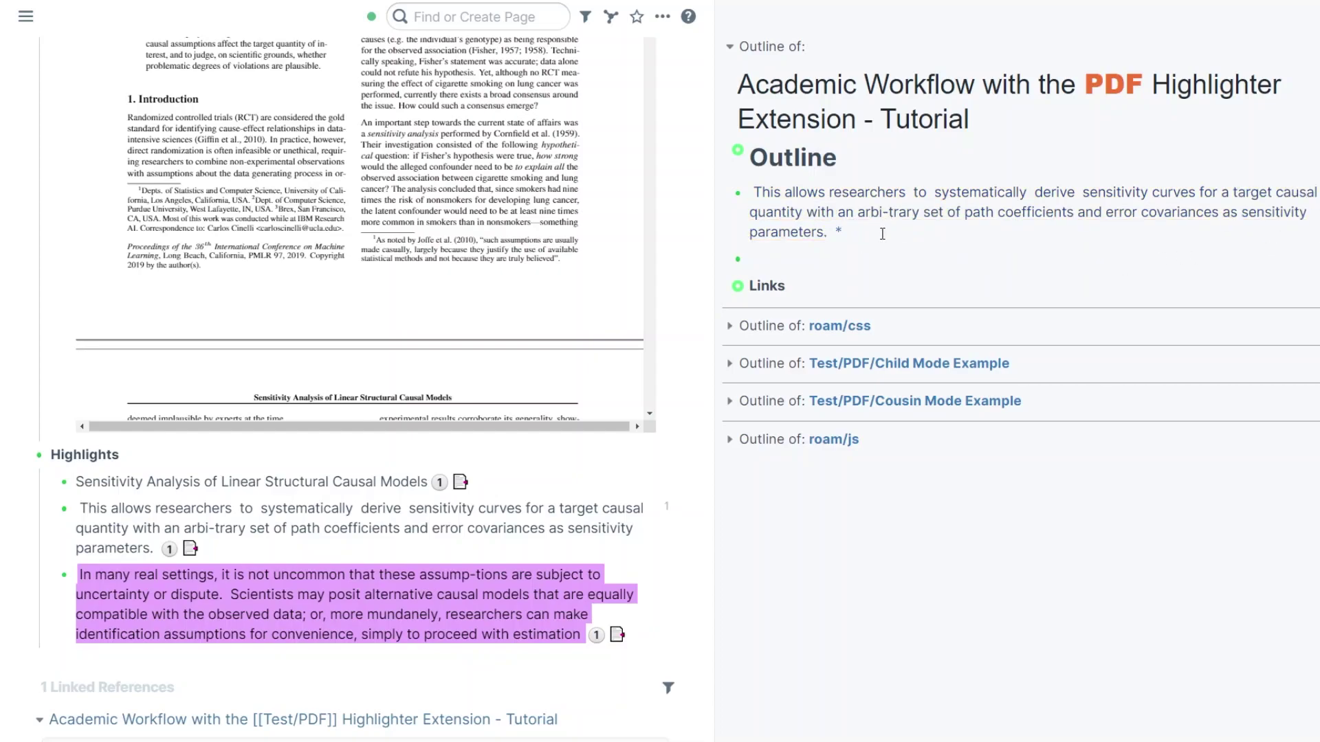
{"action": "left_click", "coordinate": [918, 246]}
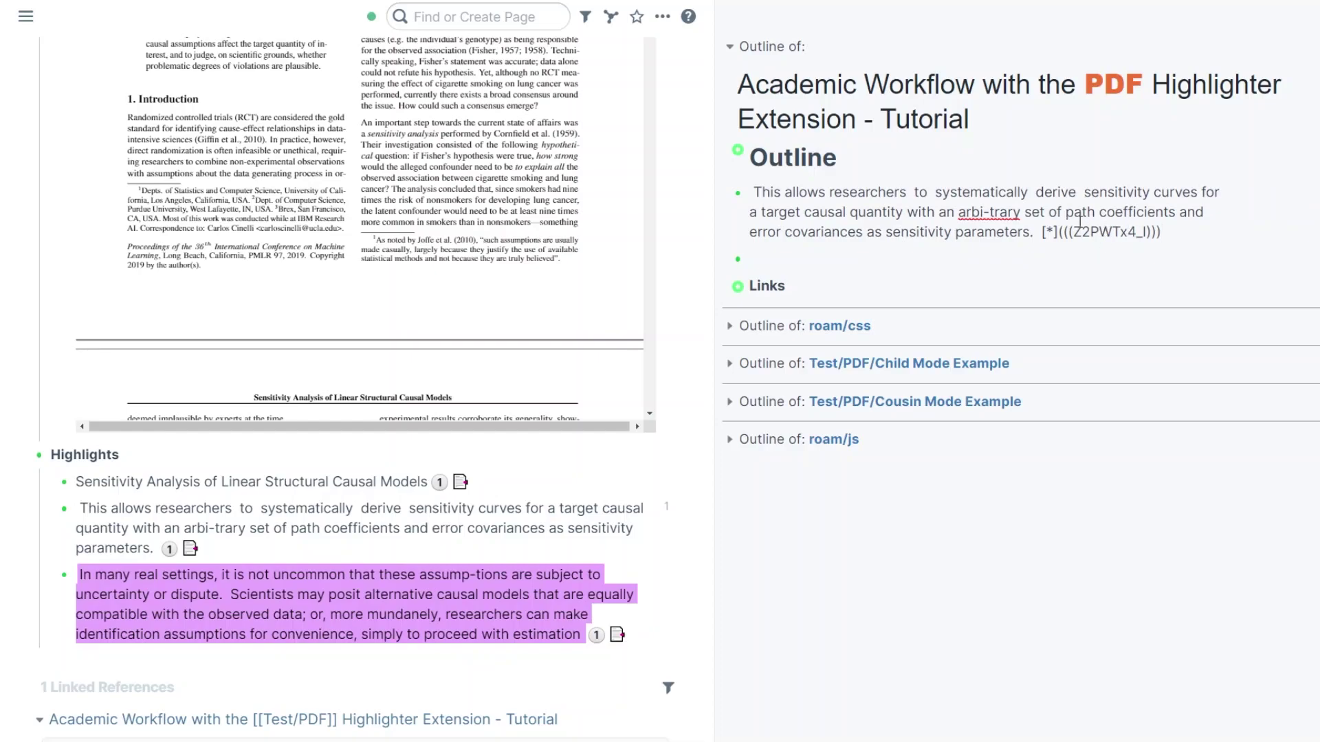
{"action": "left_click", "coordinate": [1089, 248]}
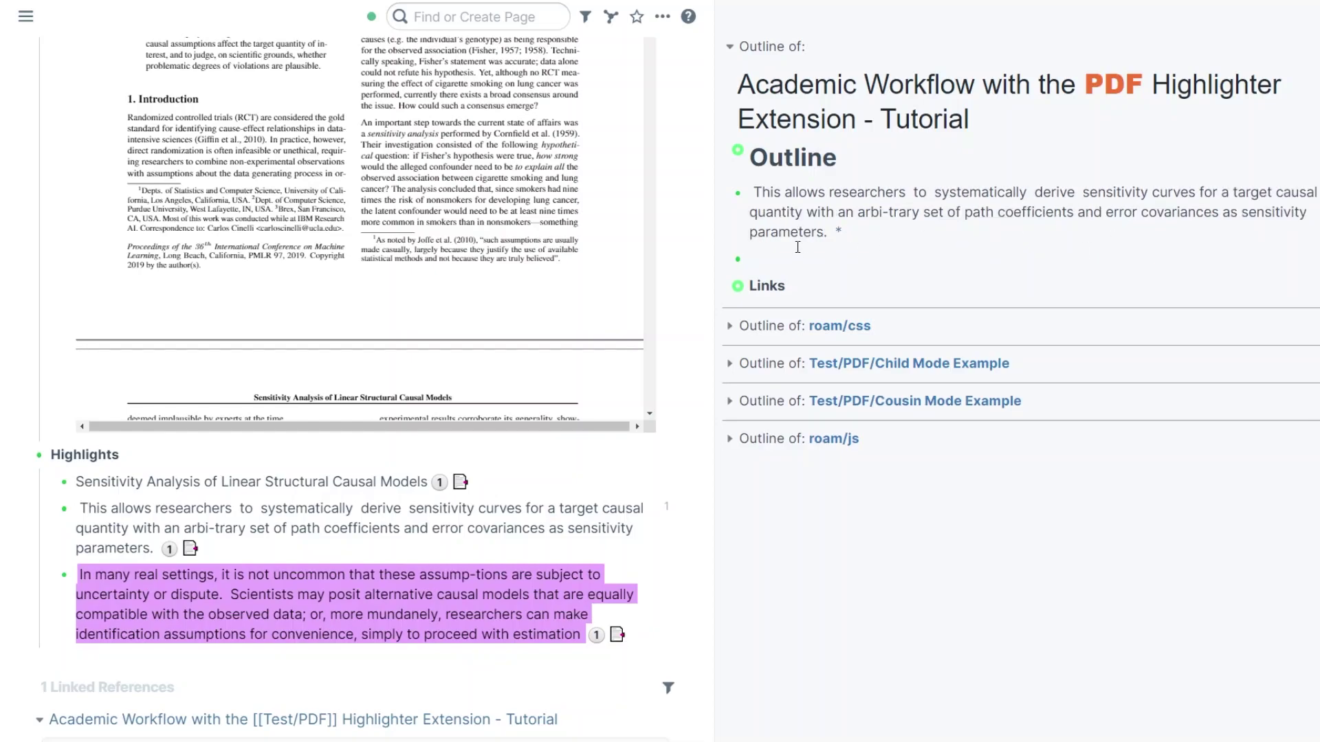
{"action": "left_click", "coordinate": [839, 231], "text": "shift"}
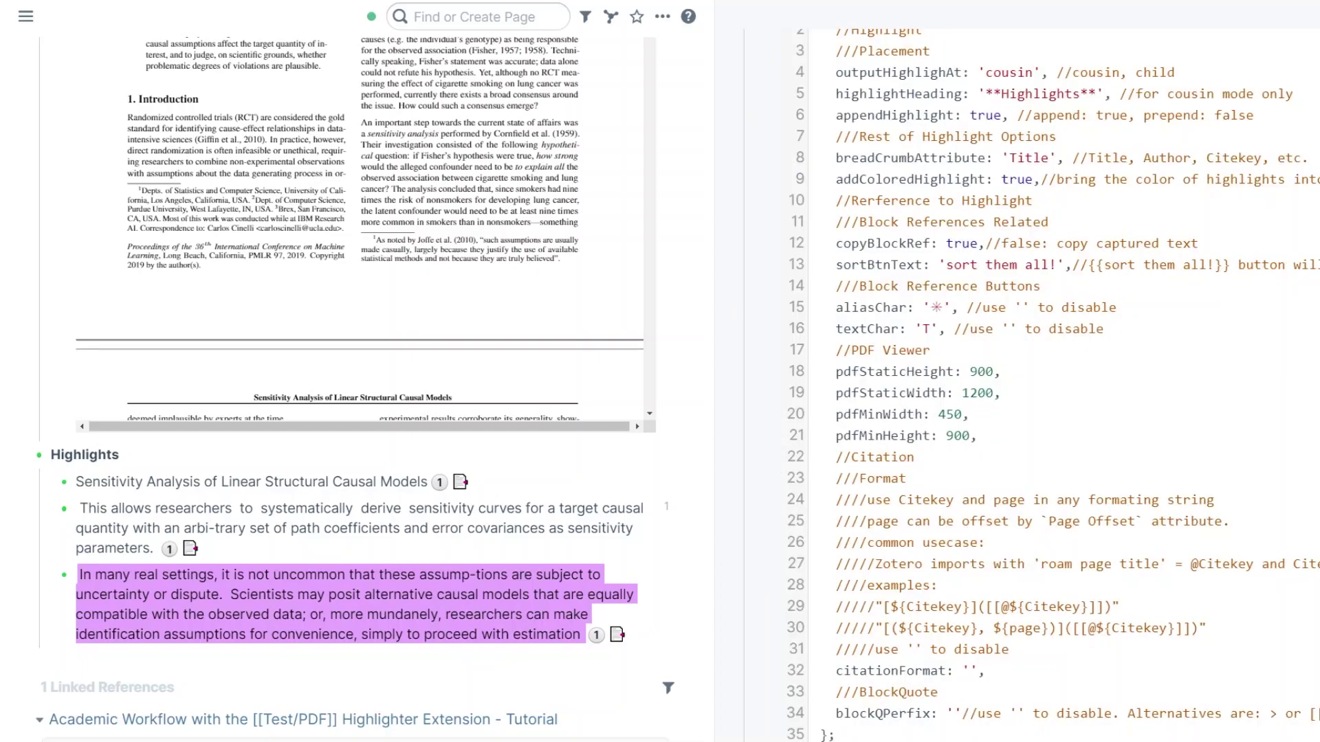
- Examine the aliasChar, textChar and copyBlockRef settings in the window.pdfParams code
{"action": "left_click_drag", "start_coordinate": [930, 307], "coordinate": [922, 329]}
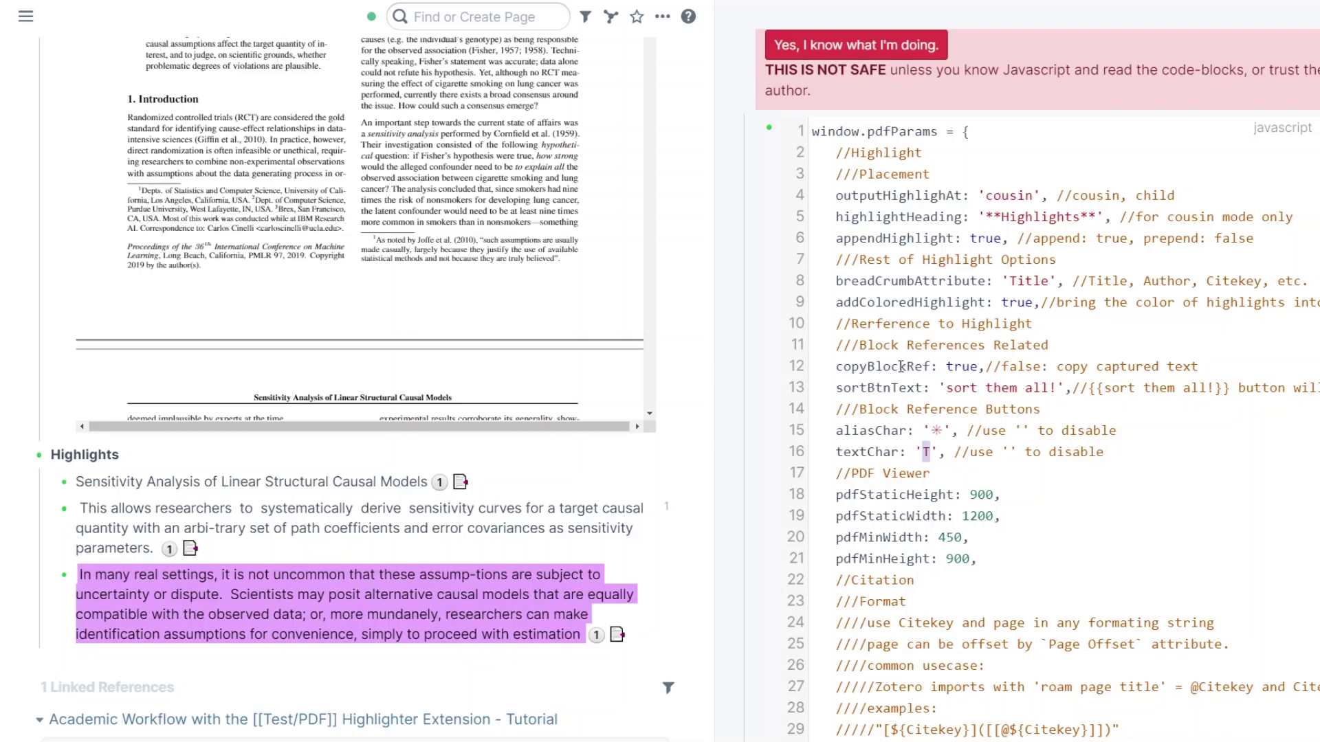
{"action": "left_click", "coordinate": [961, 366]}
{"action": "double_click", "coordinate": [961, 366]}
- Highlight the PDF passage from "The importance of such exercises" to "(e.g. the individual's genotype)"
{"action": "scroll", "coordinate": [604, 316], "scroll_direction": "up", "scroll_amount": 4}
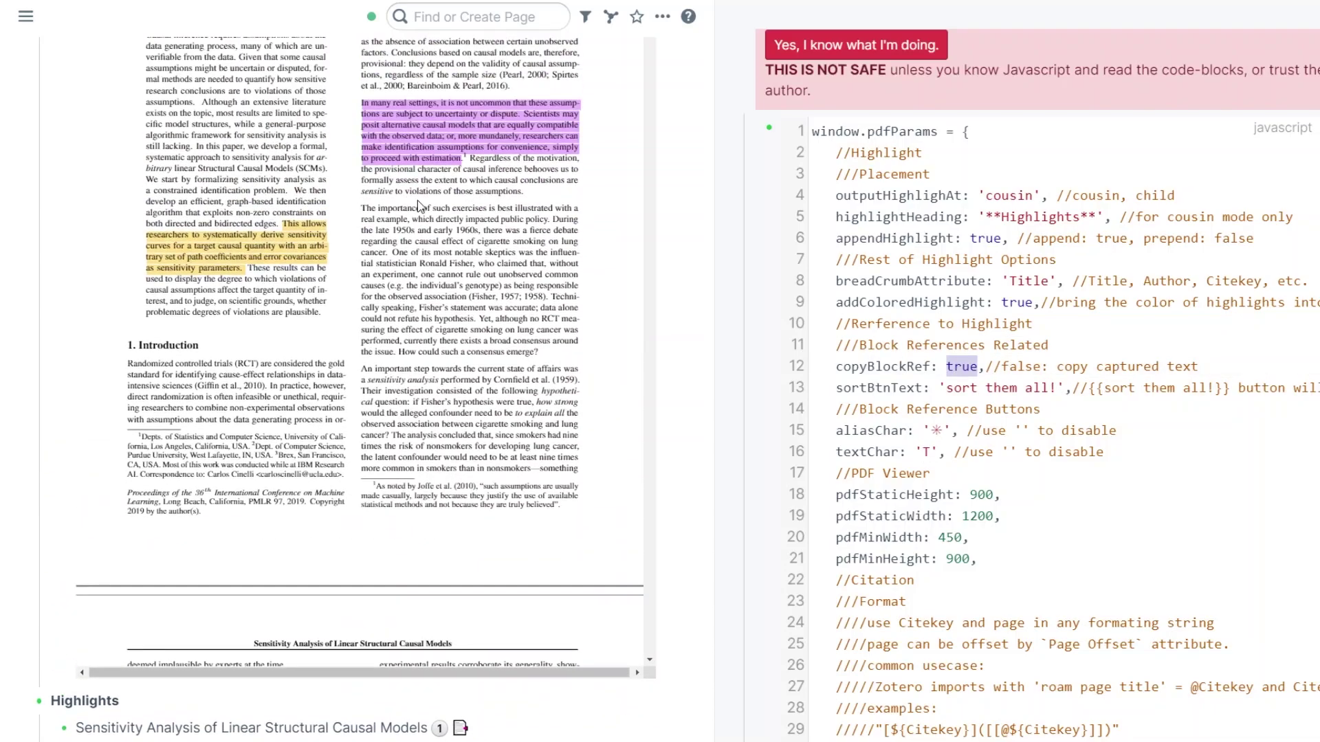
{"action": "left_click_drag", "start_coordinate": [362, 207], "coordinate": [502, 286]}
{"action": "left_click", "coordinate": [444, 190]}
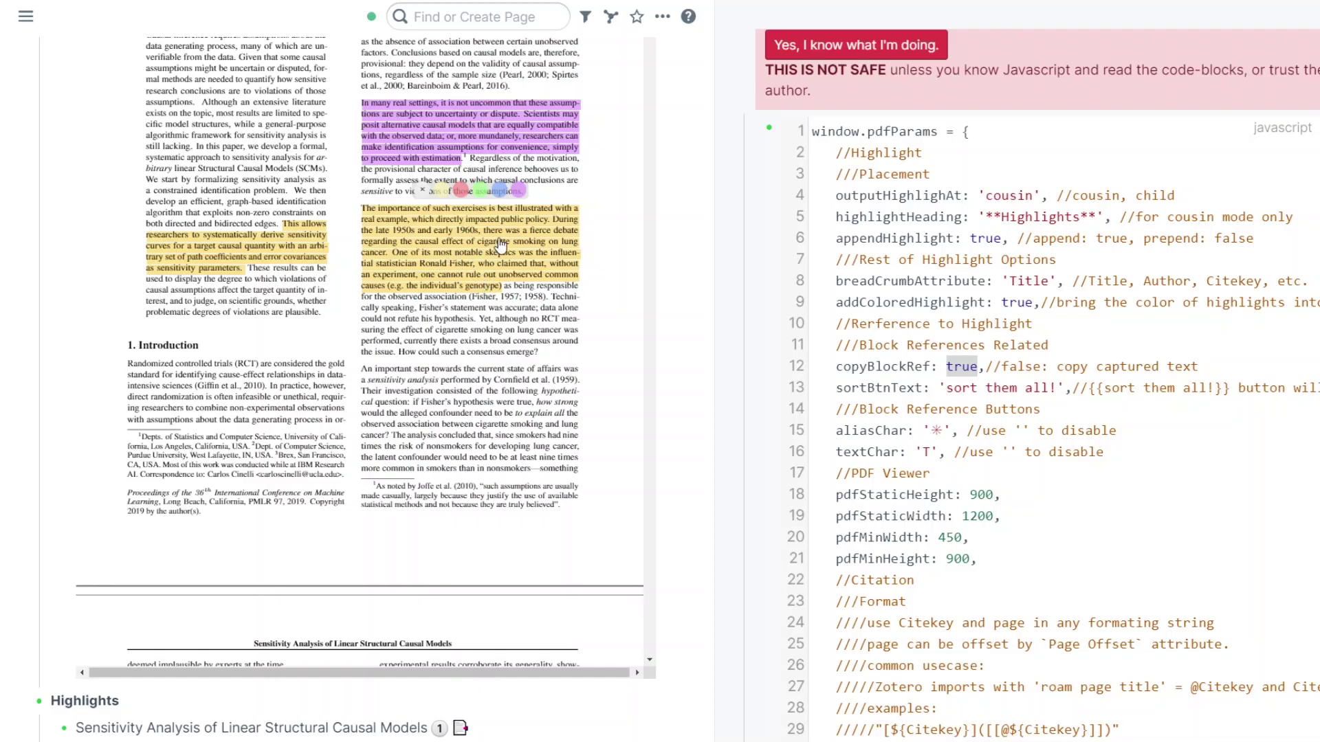
- Paste the copied block reference of "The importance of such exercises" into a new block beneath that highlight under Highlights
{"action": "scroll", "coordinate": [700, 246], "scroll_direction": "down", "scroll_amount": 7}
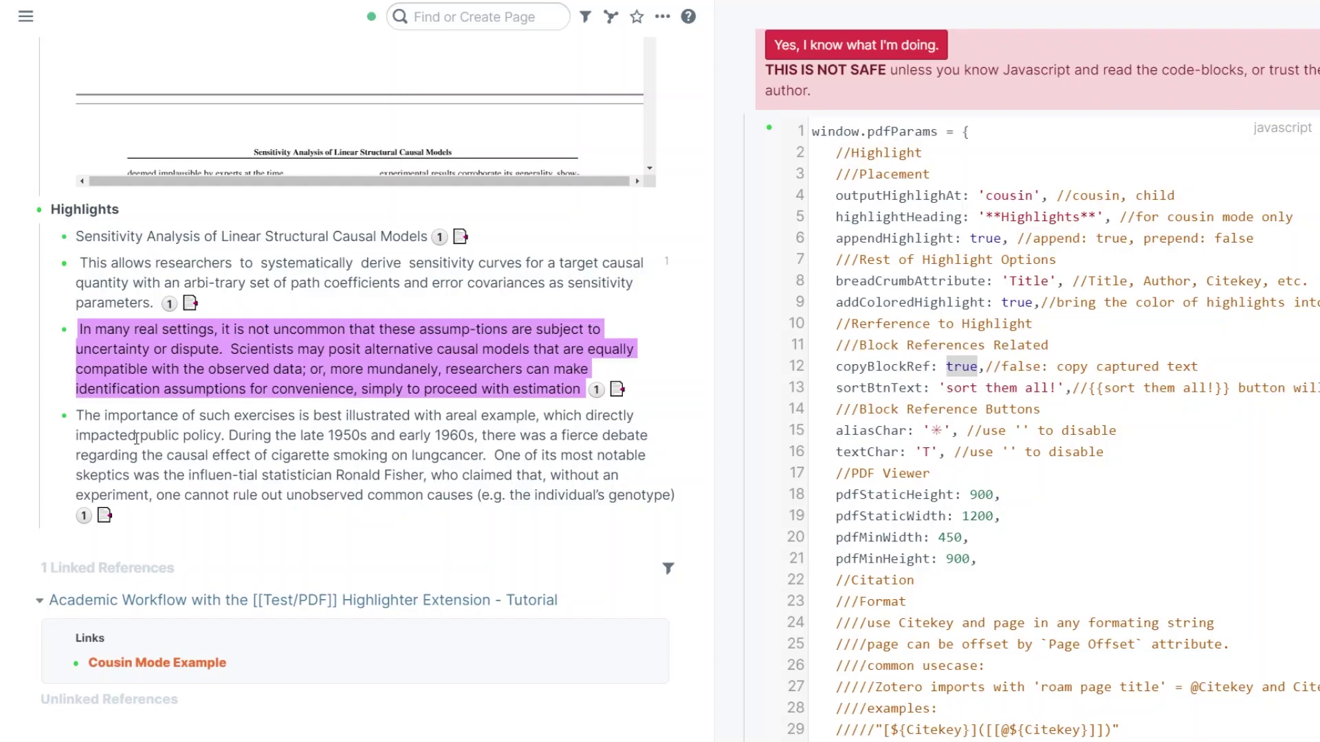
{"action": "left_click", "coordinate": [182, 511]}
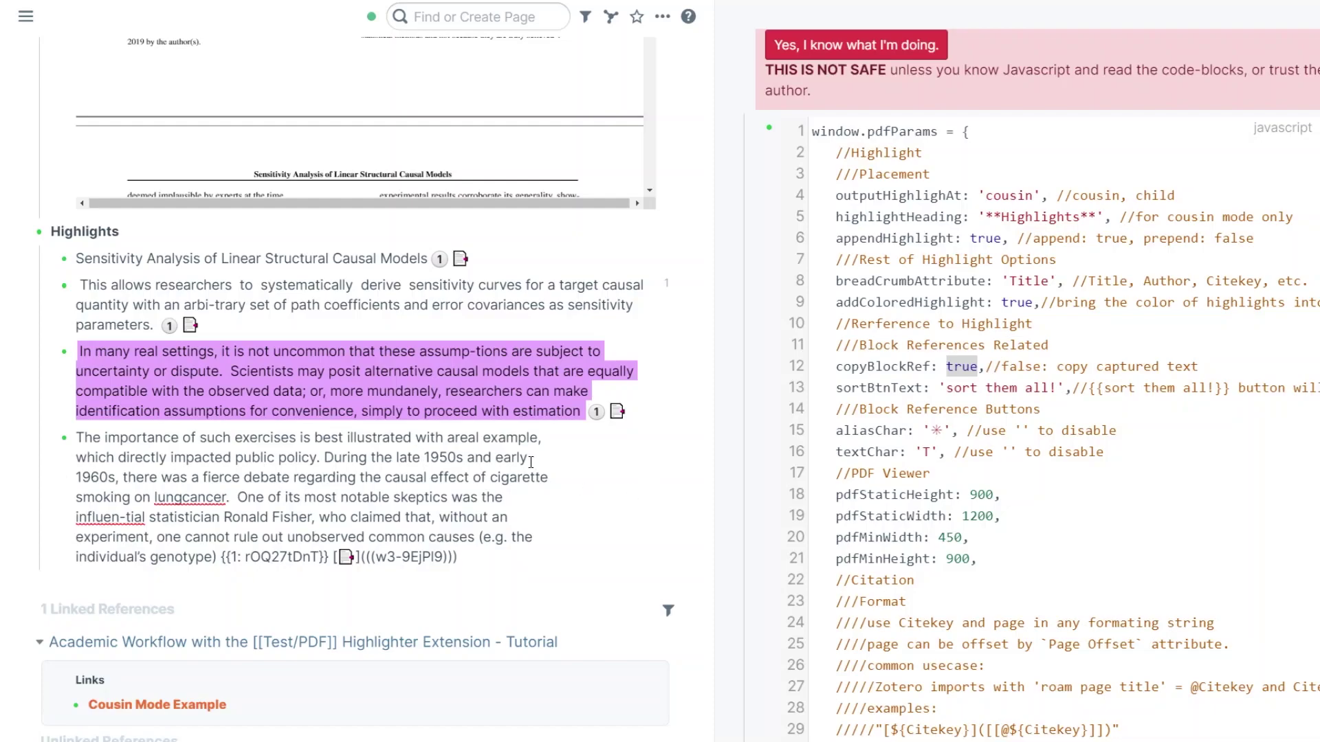
{"action": "key", "text": "Return"}
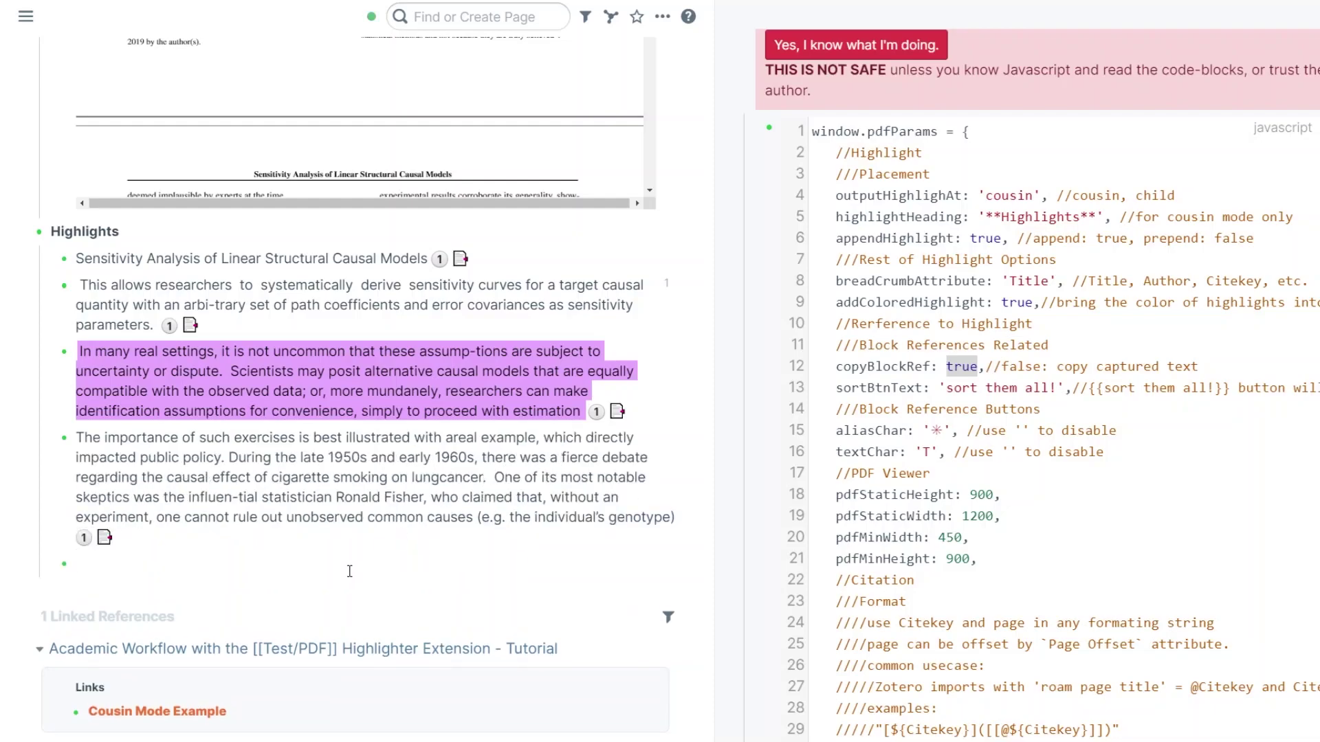
{"action": "key", "text": "ctrl+v"}
{"action": "key", "text": "Return"}
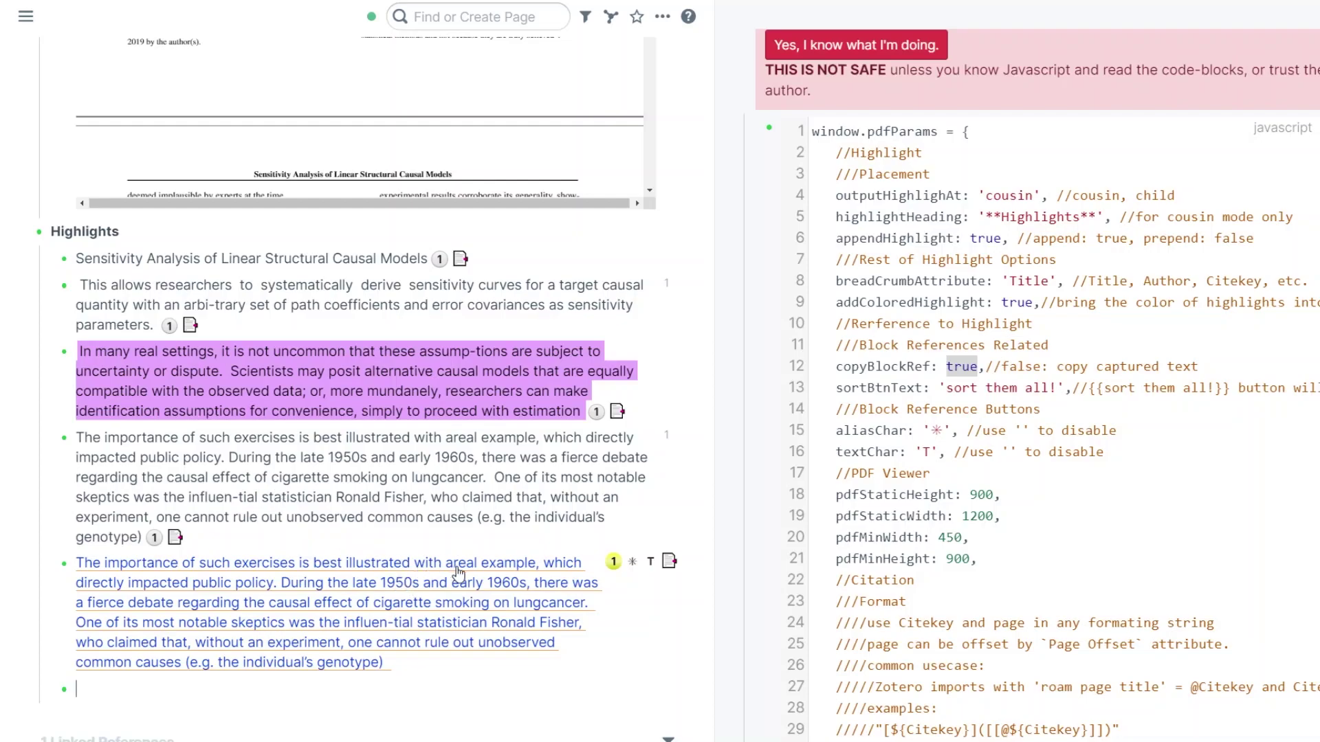
- Examine the sortBtnText setting and compare the order of the Highlights blocks with the highlights in the PDF
{"action": "scroll", "coordinate": [457, 572], "scroll_direction": "down", "scroll_amount": 2}
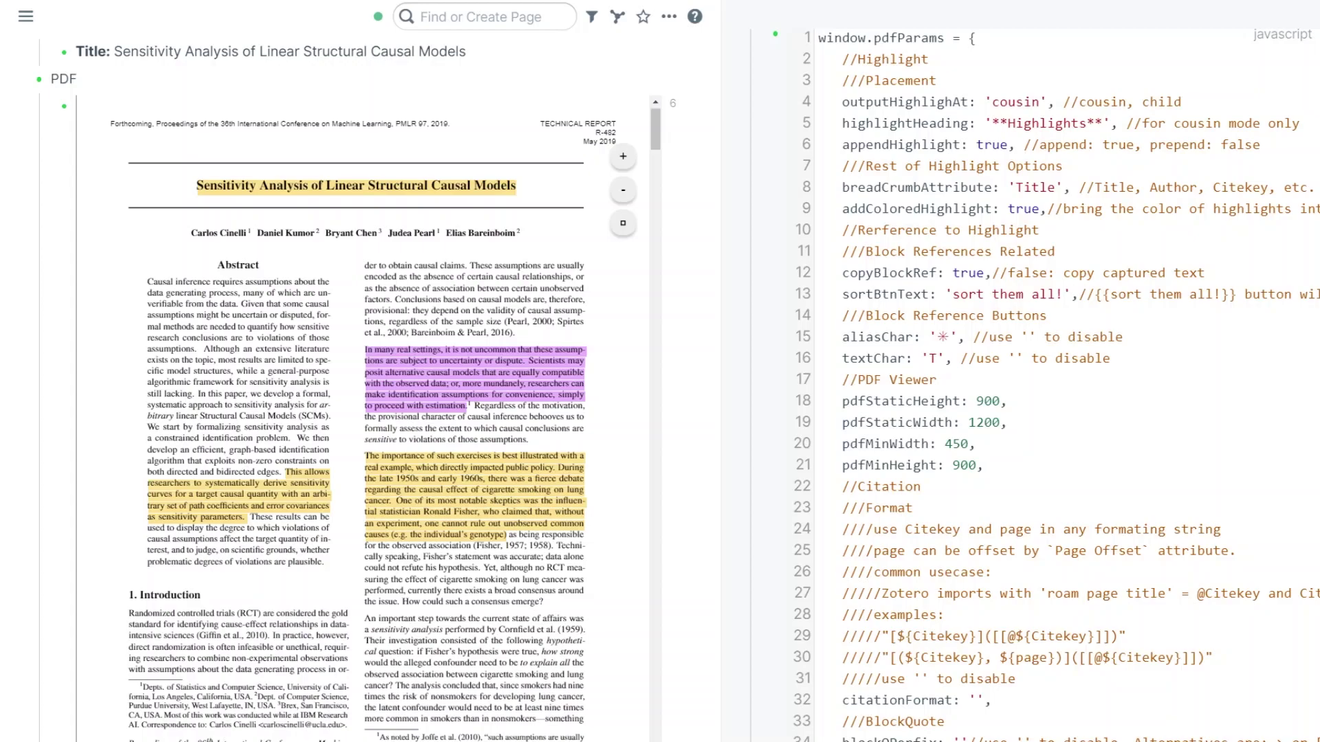
{"action": "double_click", "coordinate": [854, 293]}
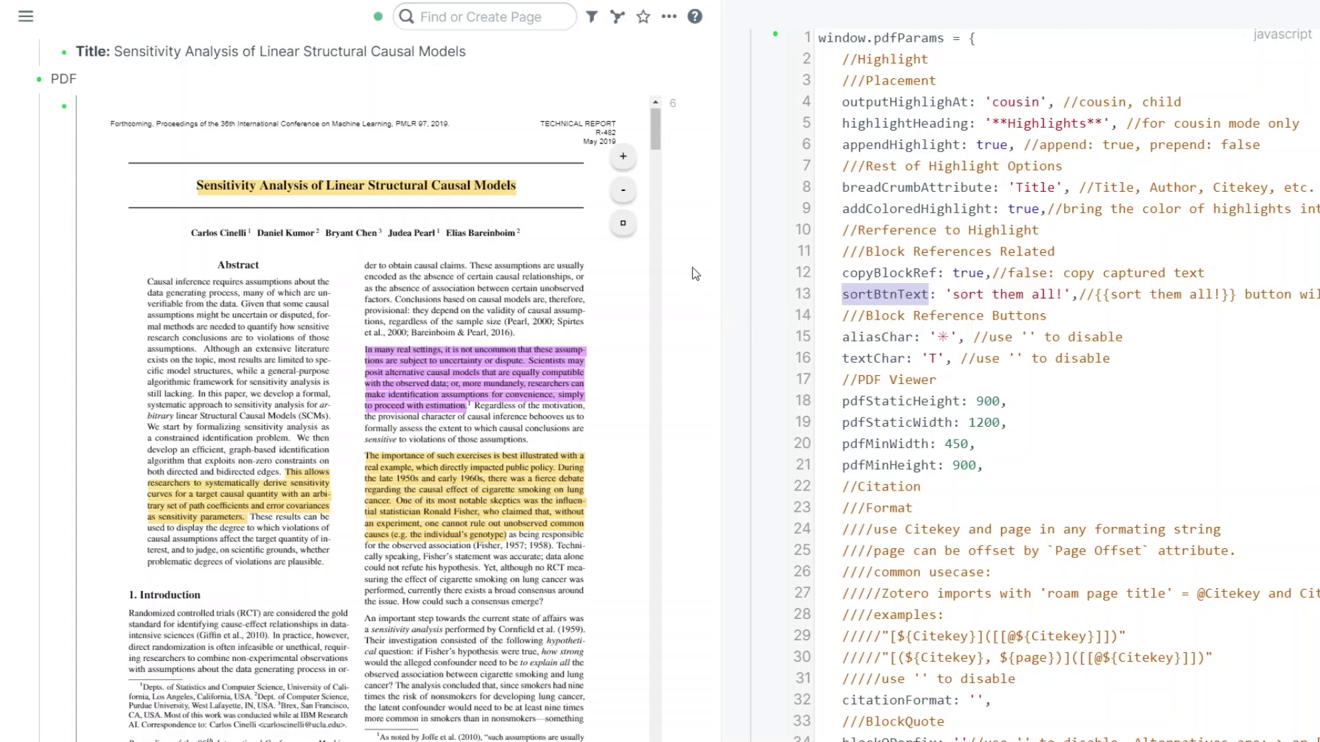
{"action": "scroll", "coordinate": [691, 267], "scroll_direction": "down", "scroll_amount": 10}
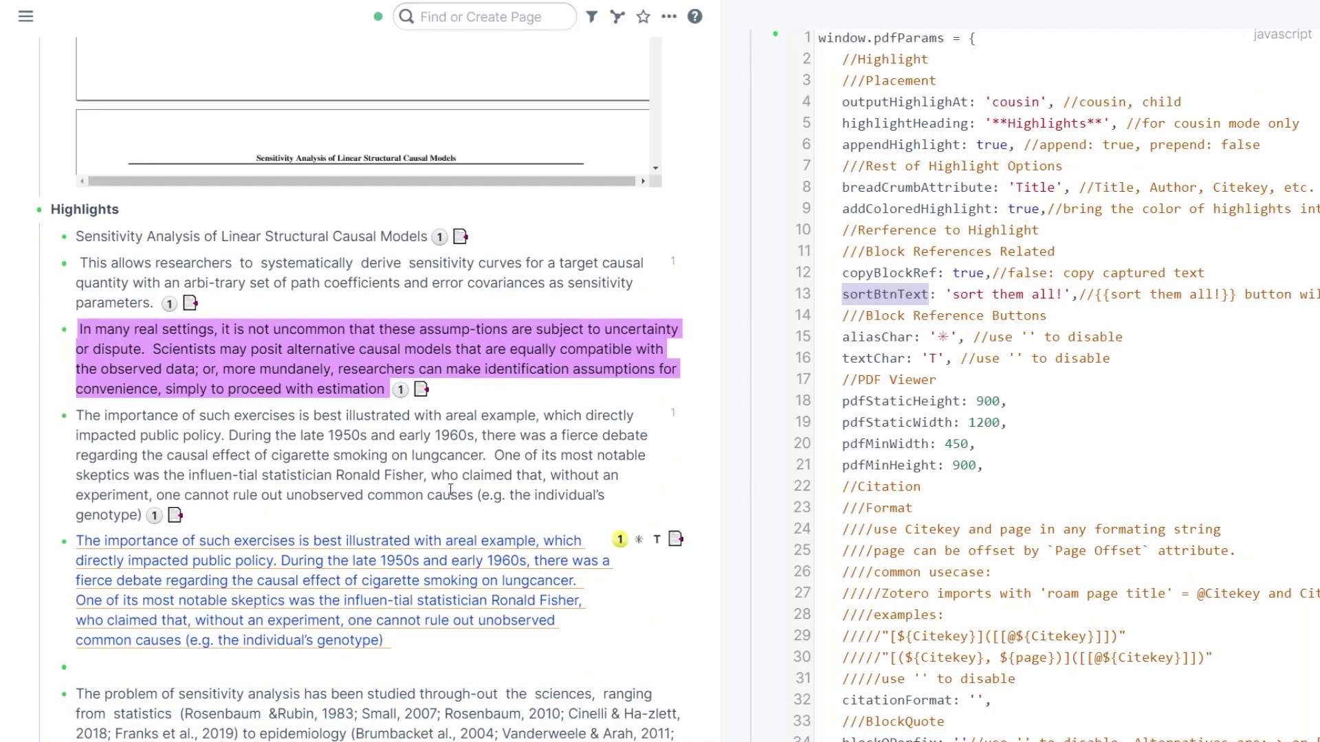
{"action": "scroll", "coordinate": [473, 440], "scroll_direction": "up", "scroll_amount": 3}
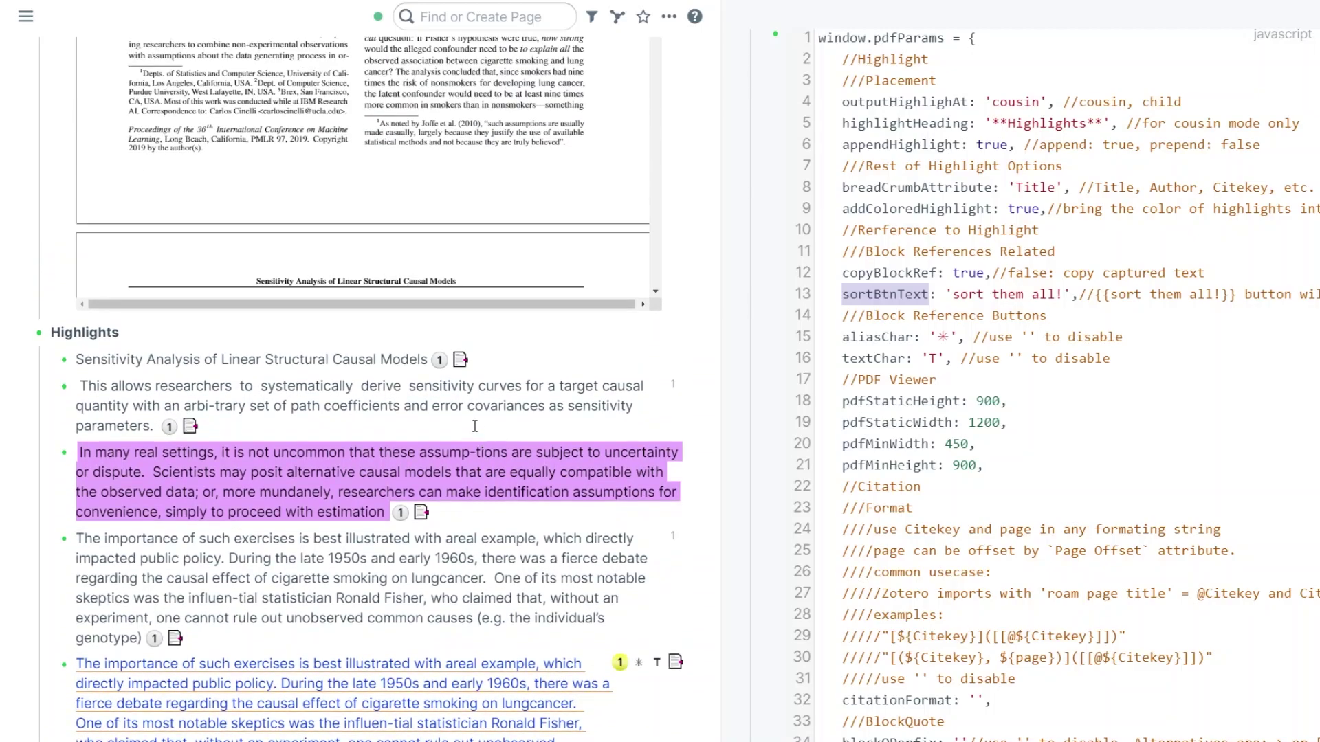
{"action": "scroll", "coordinate": [470, 423], "scroll_direction": "up", "scroll_amount": 3}
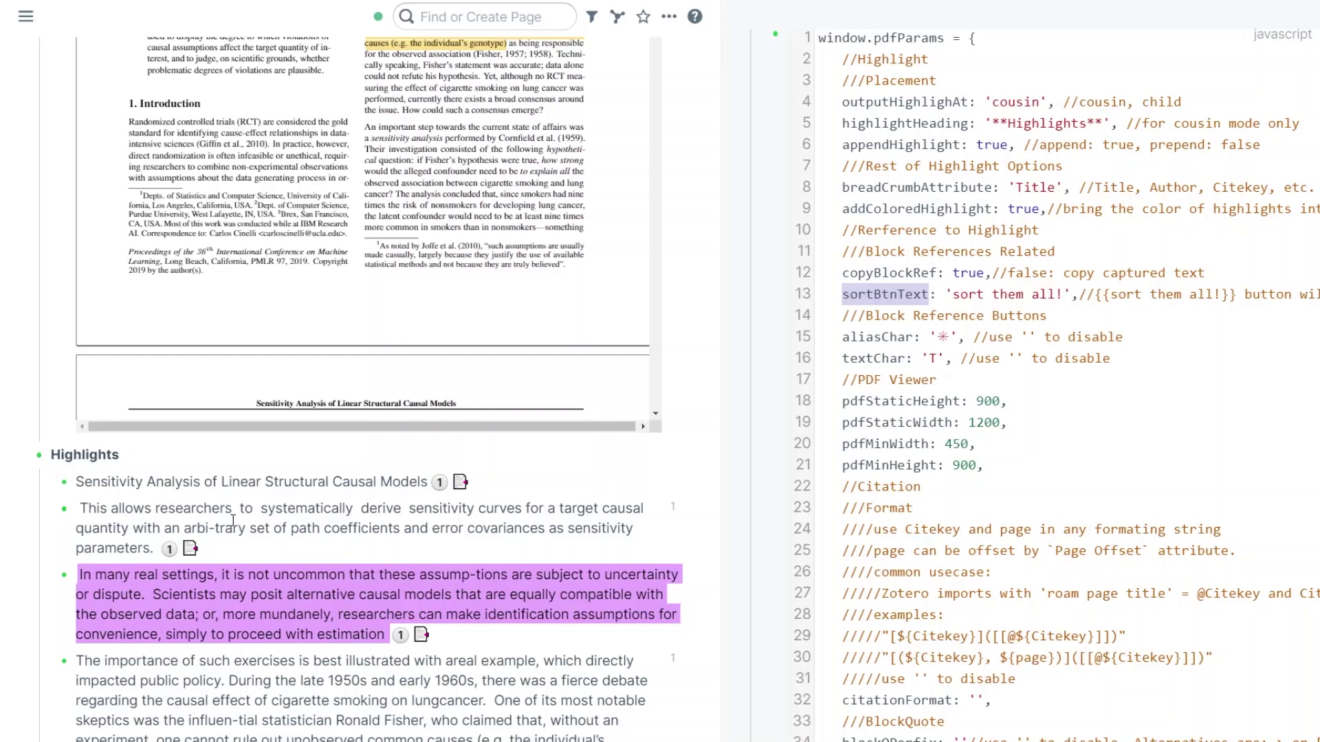
{"action": "scroll", "coordinate": [233, 520], "scroll_direction": "up", "scroll_amount": 3}
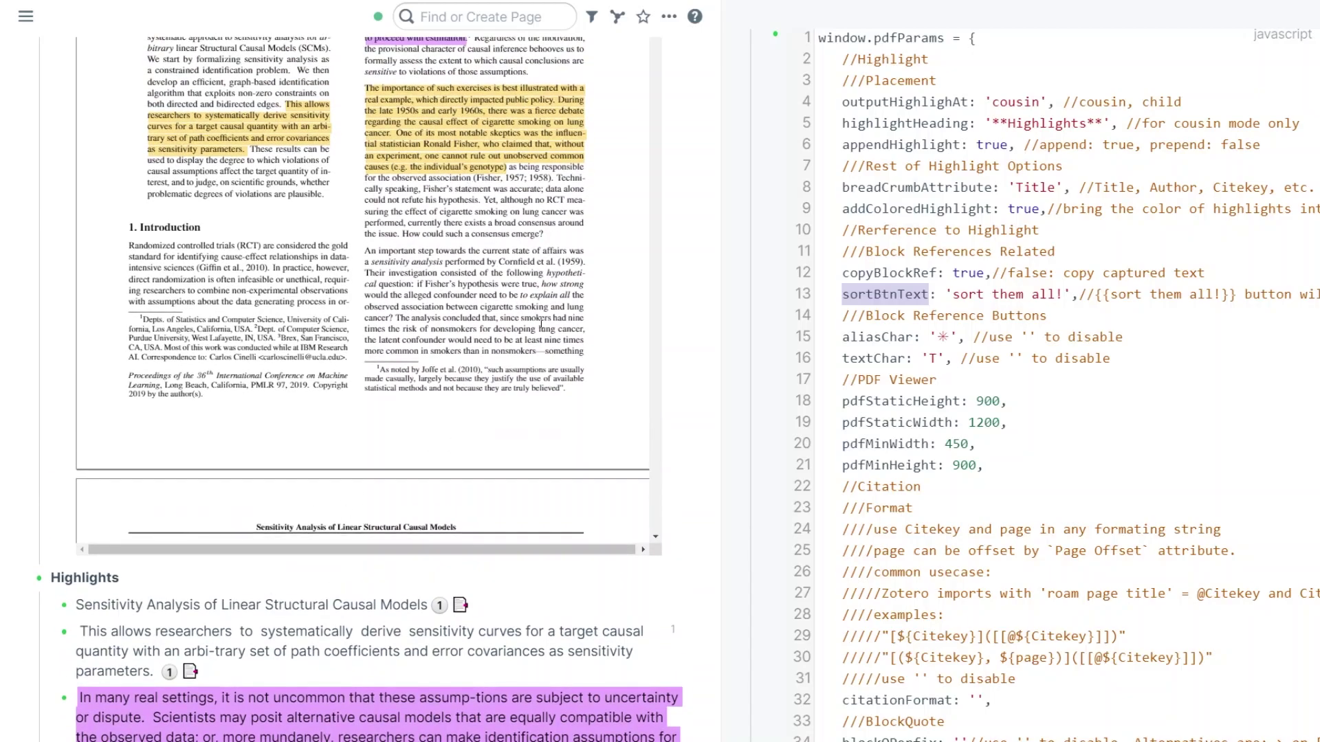
{"action": "scroll", "coordinate": [542, 323], "scroll_direction": "up", "scroll_amount": 3}
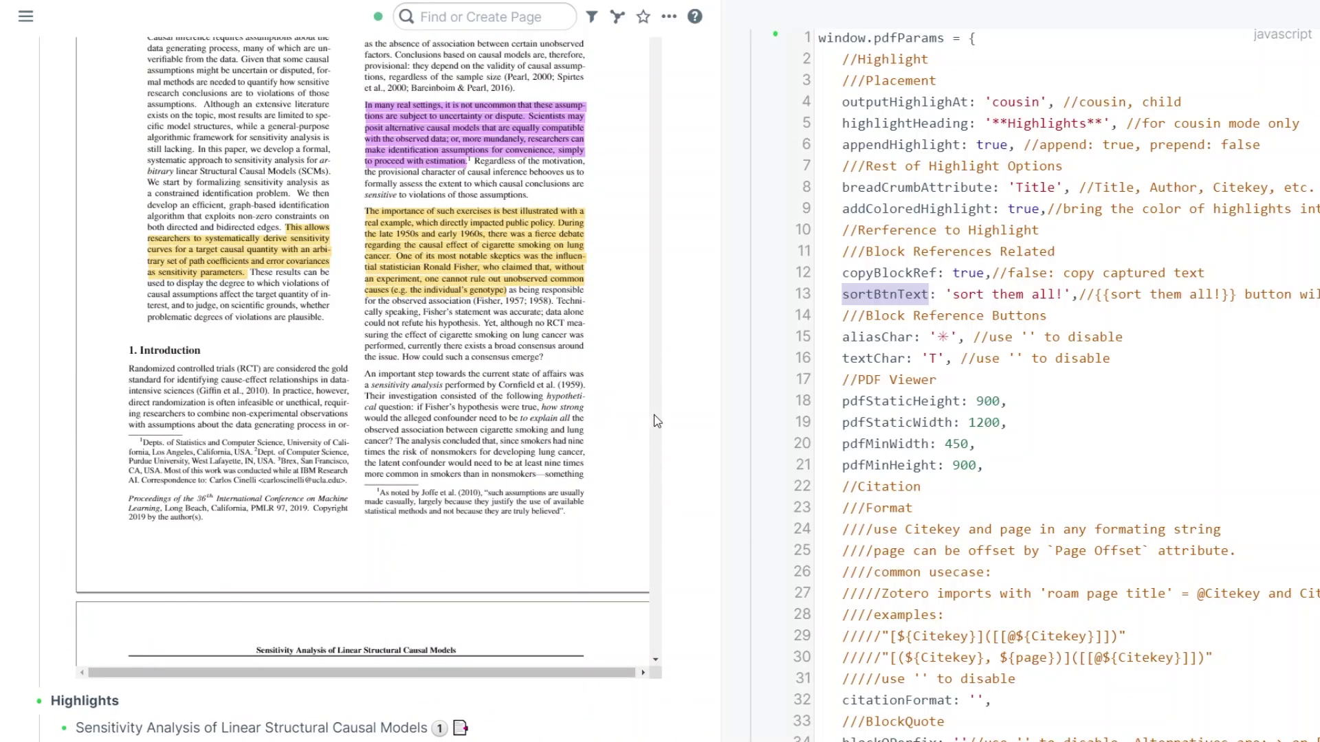
{"action": "scroll", "coordinate": [701, 386], "scroll_direction": "up", "scroll_amount": 9}
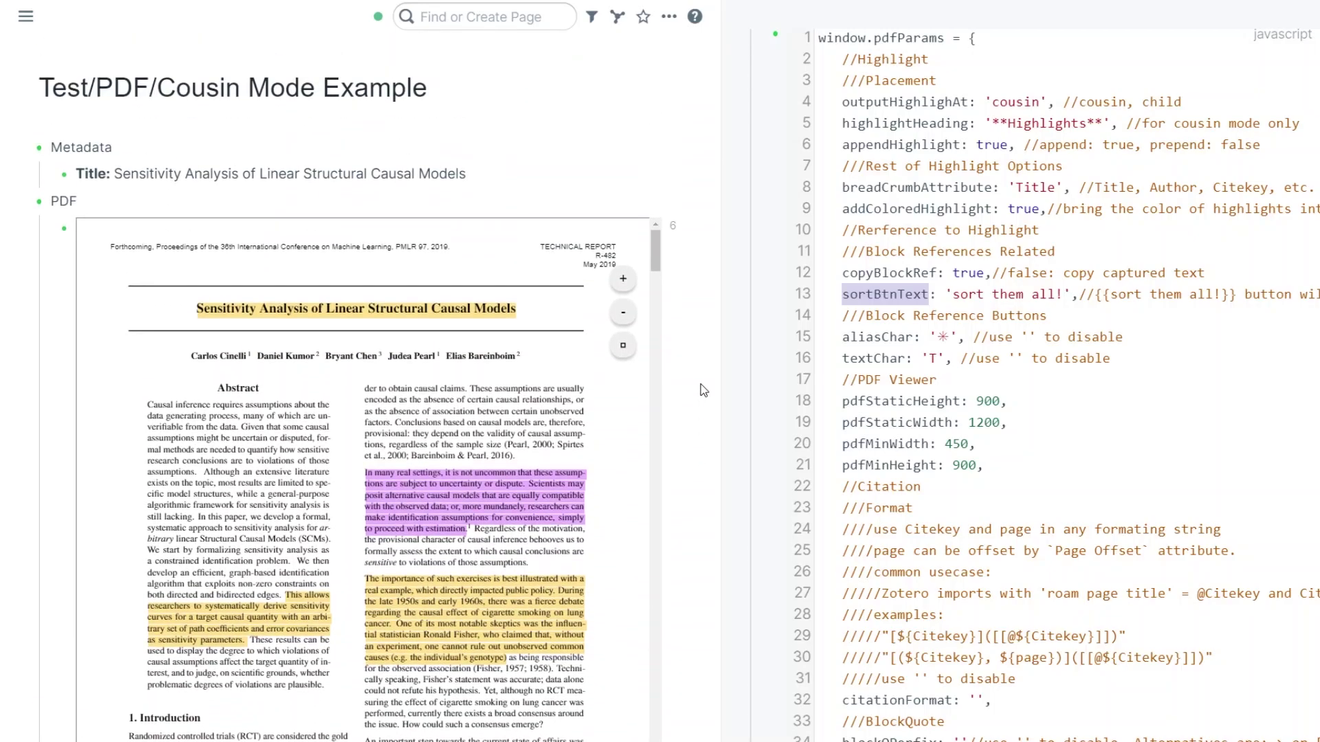
{"action": "scroll", "coordinate": [699, 385], "scroll_direction": "down", "scroll_amount": 3}
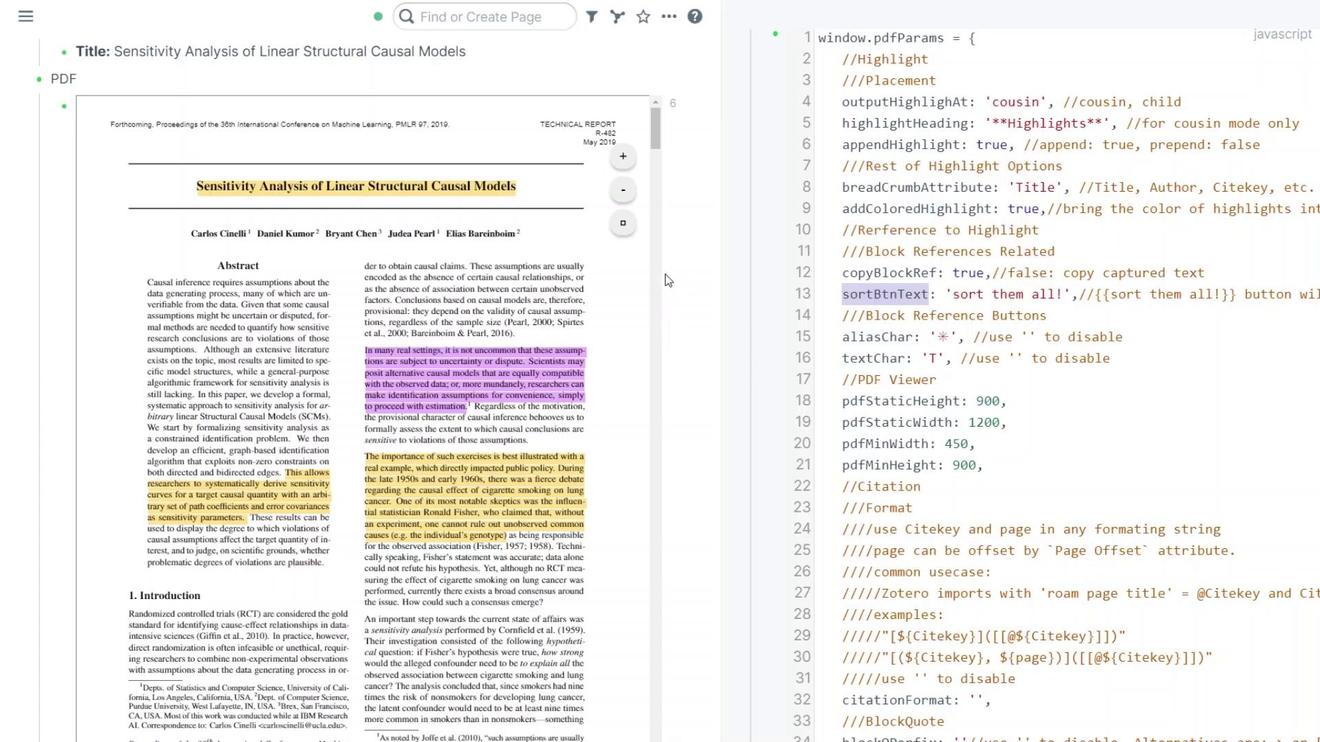
- Add a {{sort them all!}} button in a new child block beneath the embedded PDF block
{"action": "mouse_move", "coordinate": [655, 109]}
{"action": "left_click", "coordinate": [653, 107]}
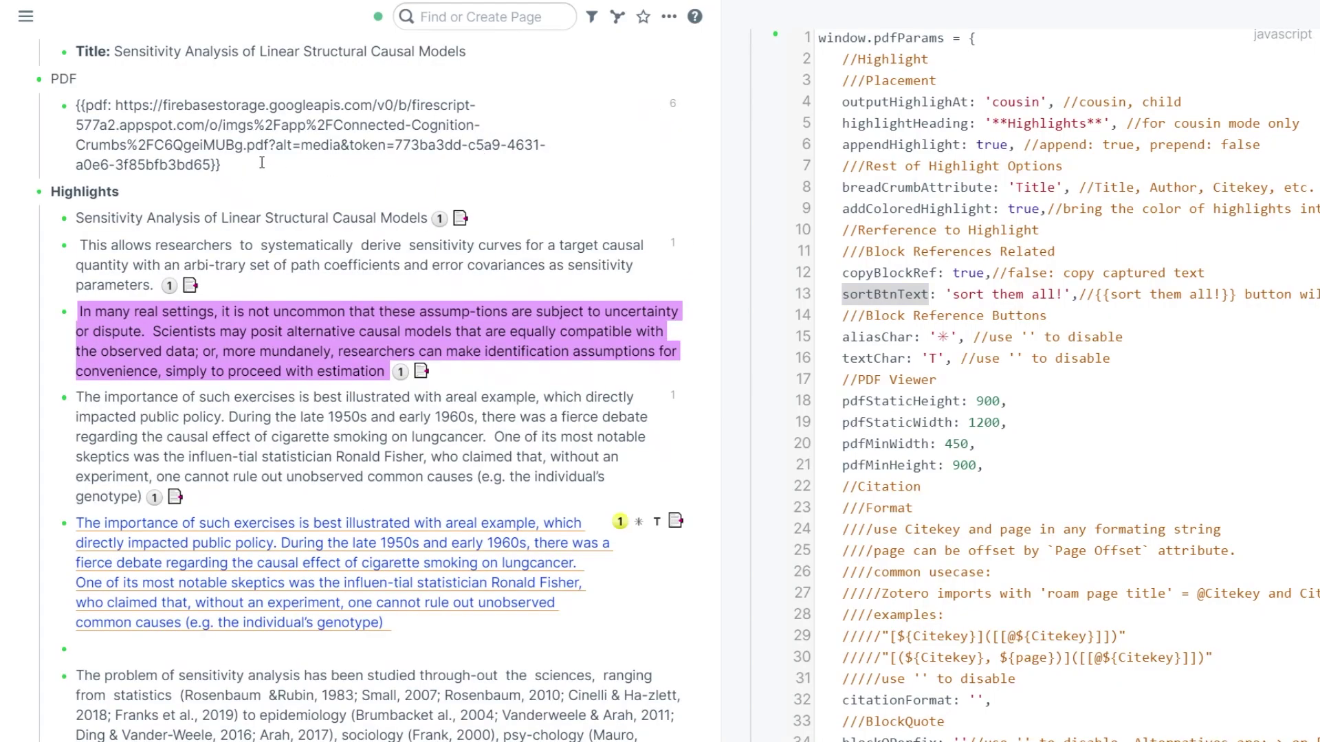
{"action": "key", "text": "Escape"}
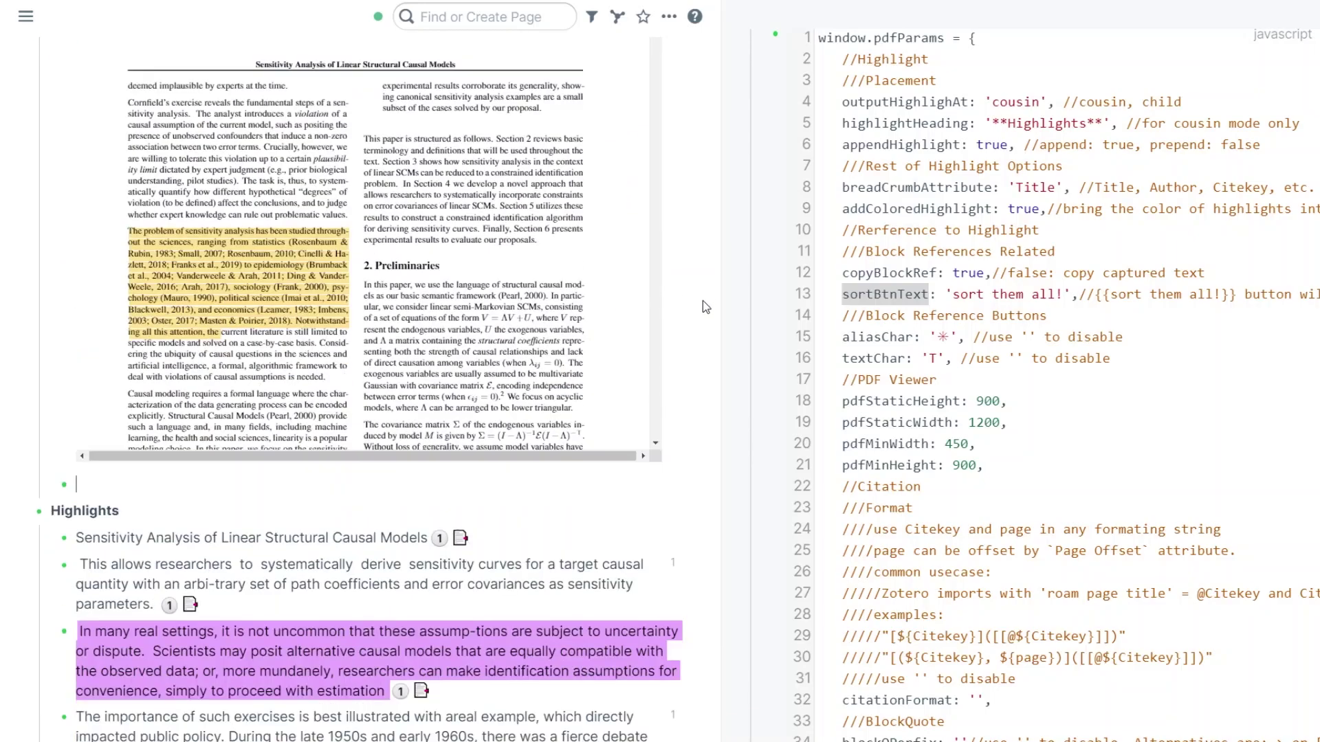
{"action": "key", "text": "Tab"}
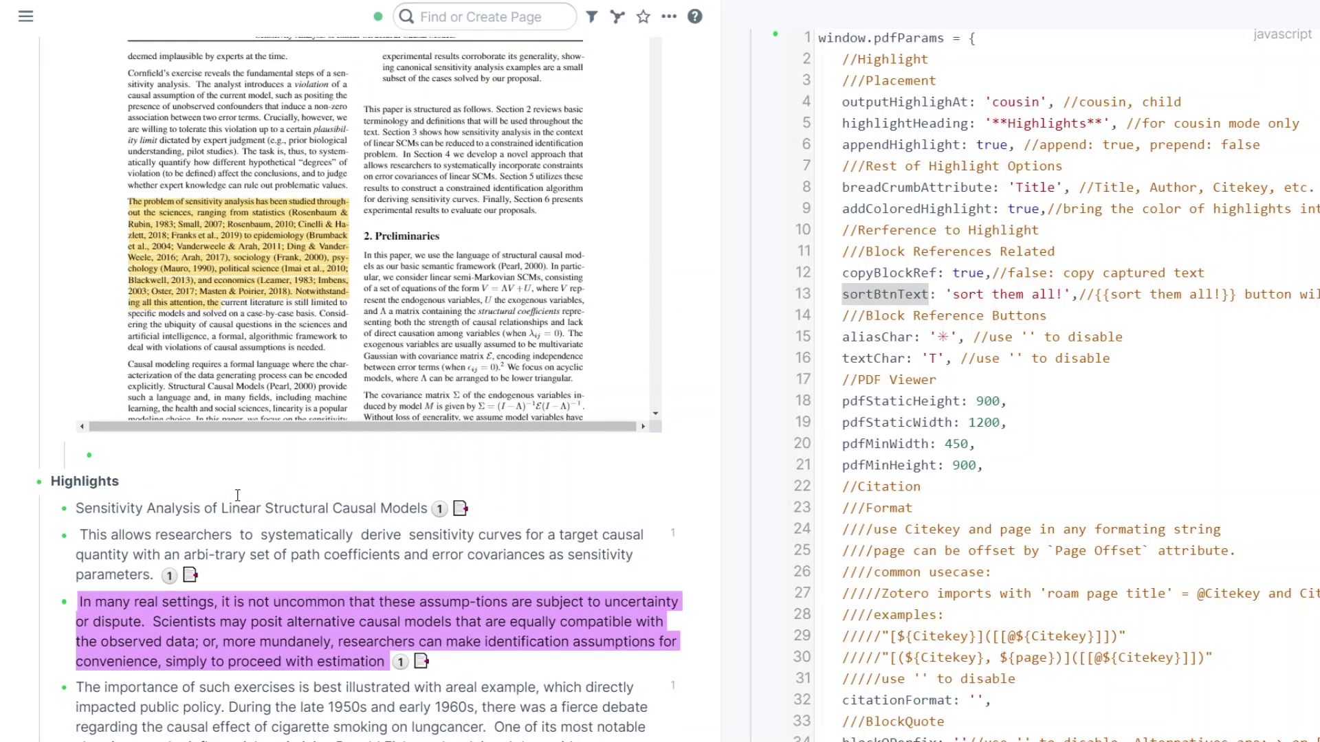
{"action": "type", "text": "{{"}
{"action": "left_click_drag", "start_coordinate": [953, 297], "coordinate": [1063, 295]}
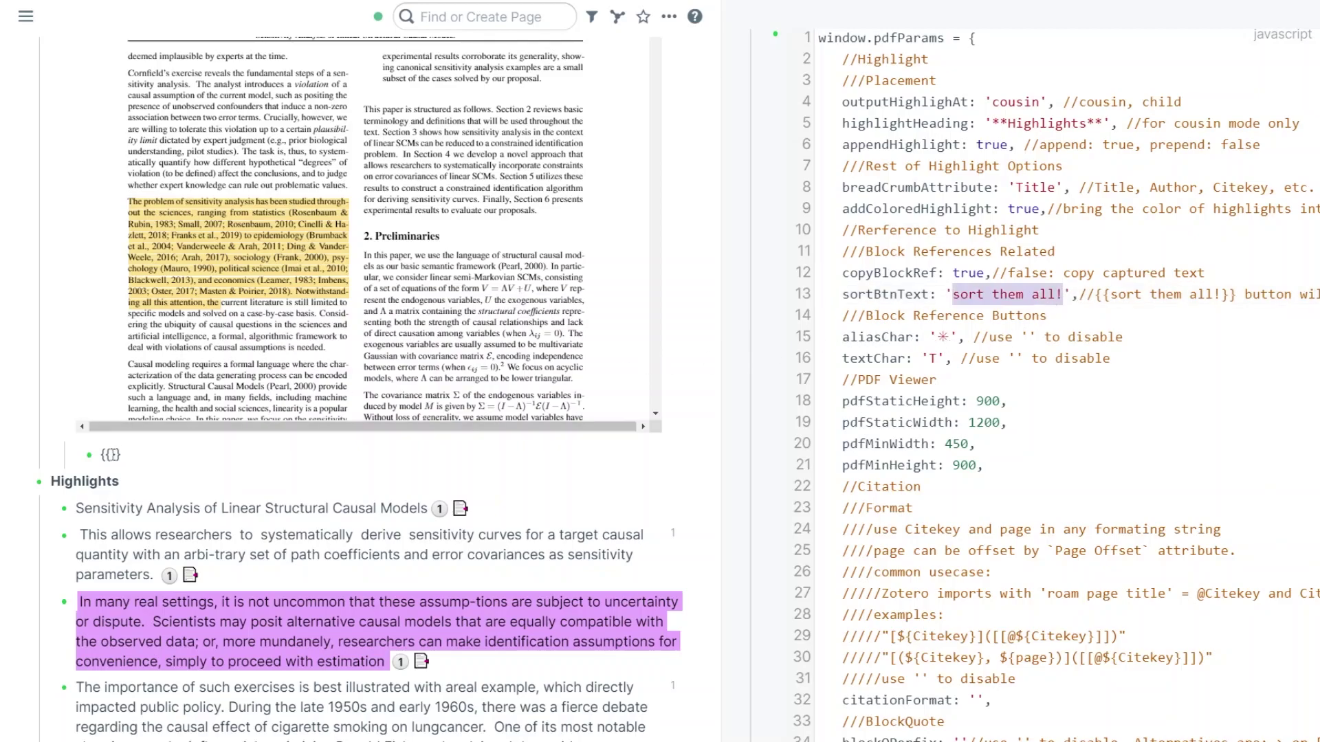
{"action": "type", "text": "sort them all!"}
{"action": "key", "text": "Return"}
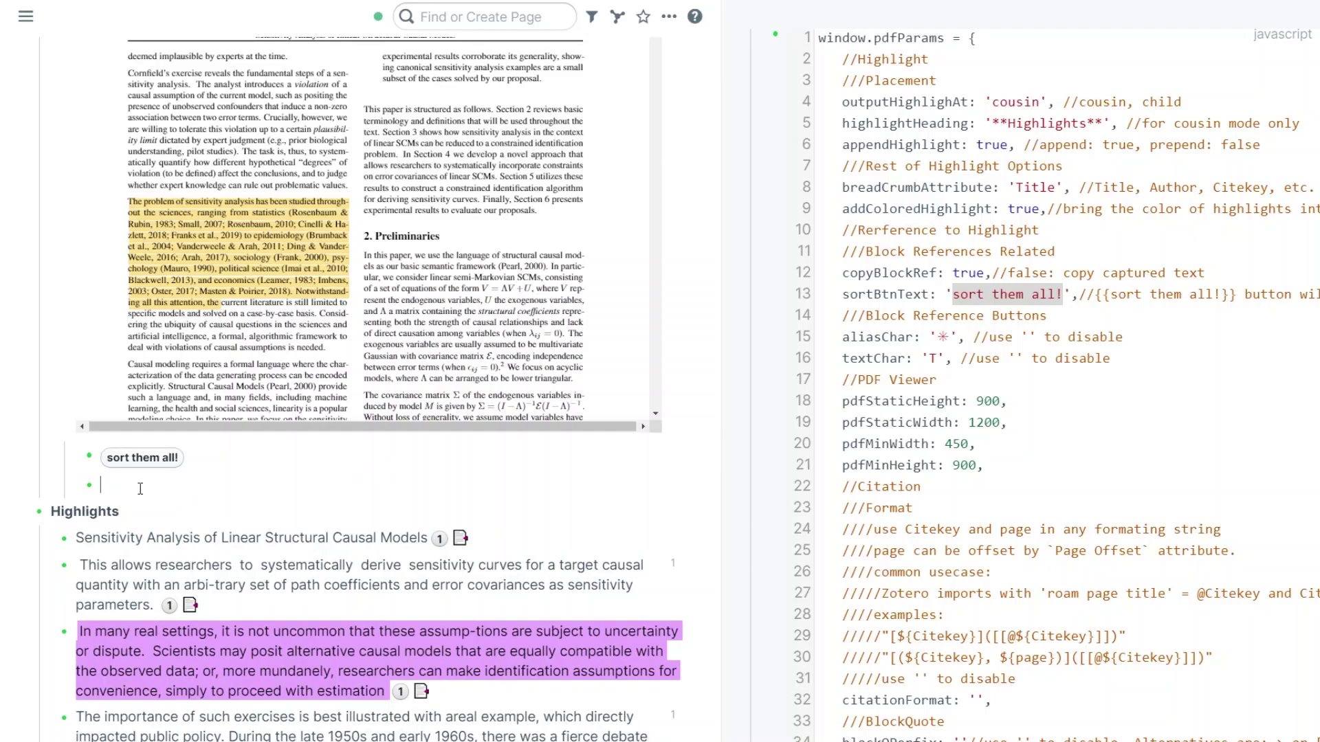
- Generate the sorted highlight references with the "sort them all!" button and review their order down to the figure highlight
{"action": "left_click", "coordinate": [139, 459]}
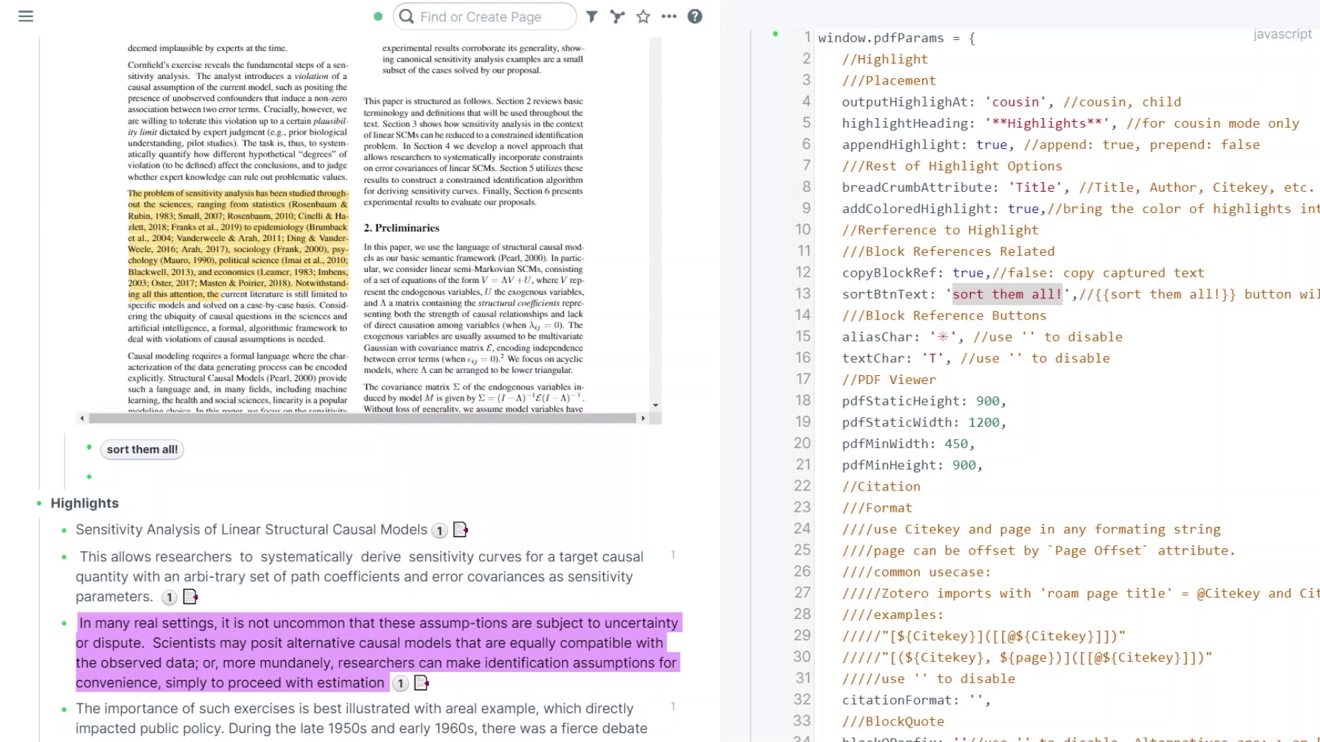
{"action": "left_click", "coordinate": [141, 451]}
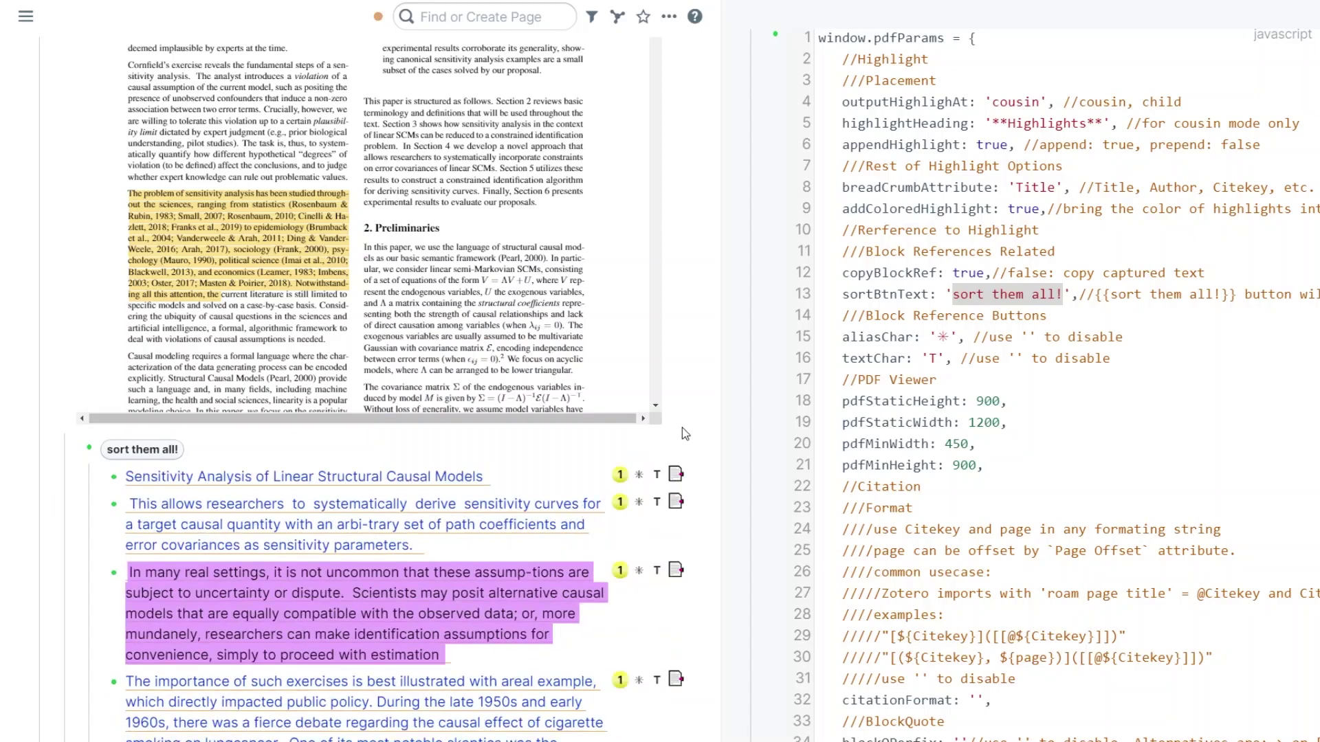
{"action": "scroll", "coordinate": [683, 420], "scroll_direction": "down", "scroll_amount": 4}
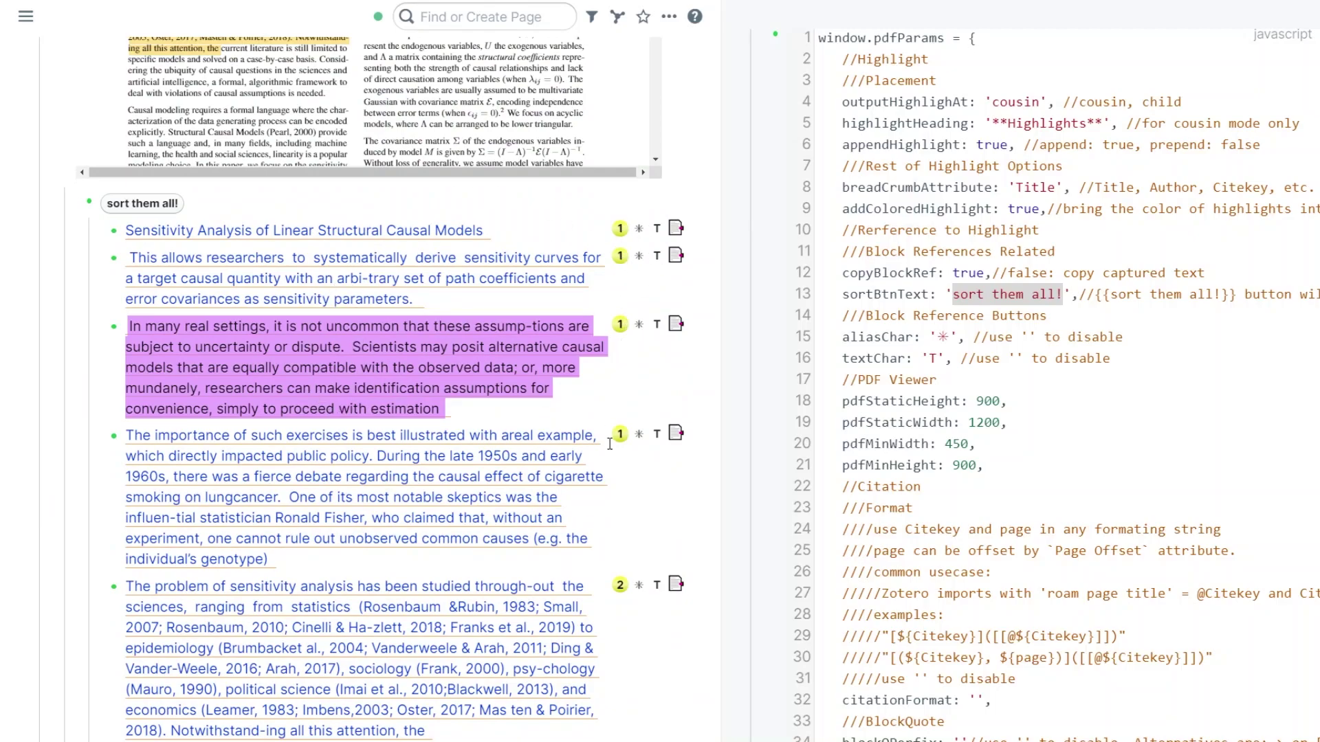
{"action": "scroll", "coordinate": [609, 444], "scroll_direction": "down", "scroll_amount": 4}
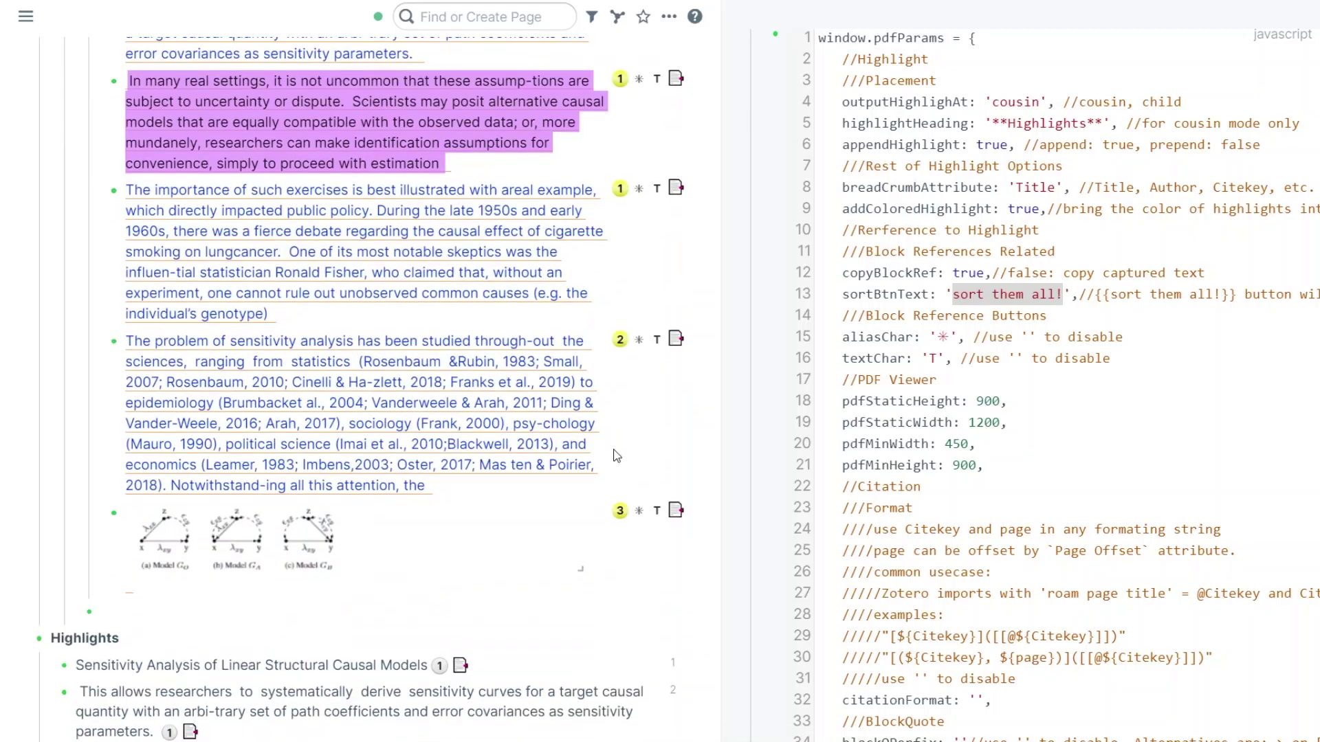
{"action": "left_click", "coordinate": [676, 509]}
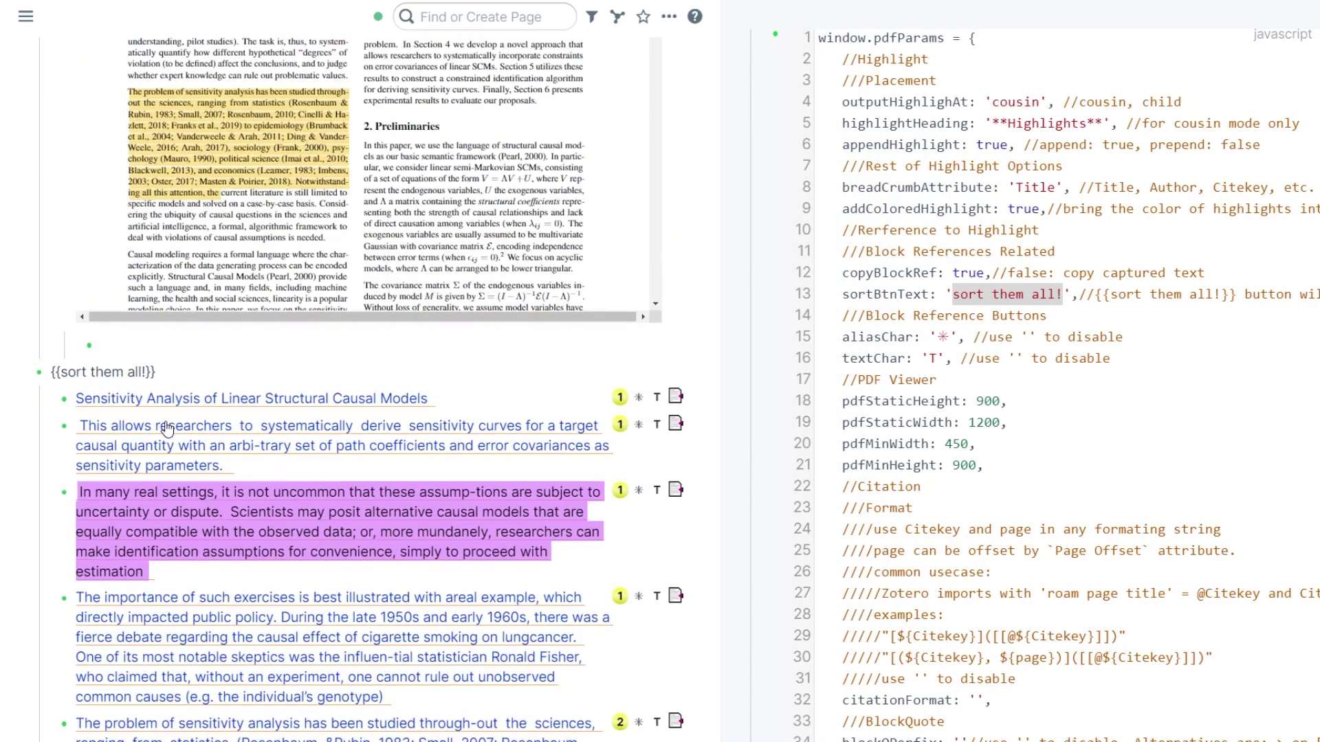
- Rename the {{sort them all!}} parent block as Review, and collapse the page's top-level blocks, including PDF and Metadata
{"action": "triple_click", "coordinate": [112, 371]}
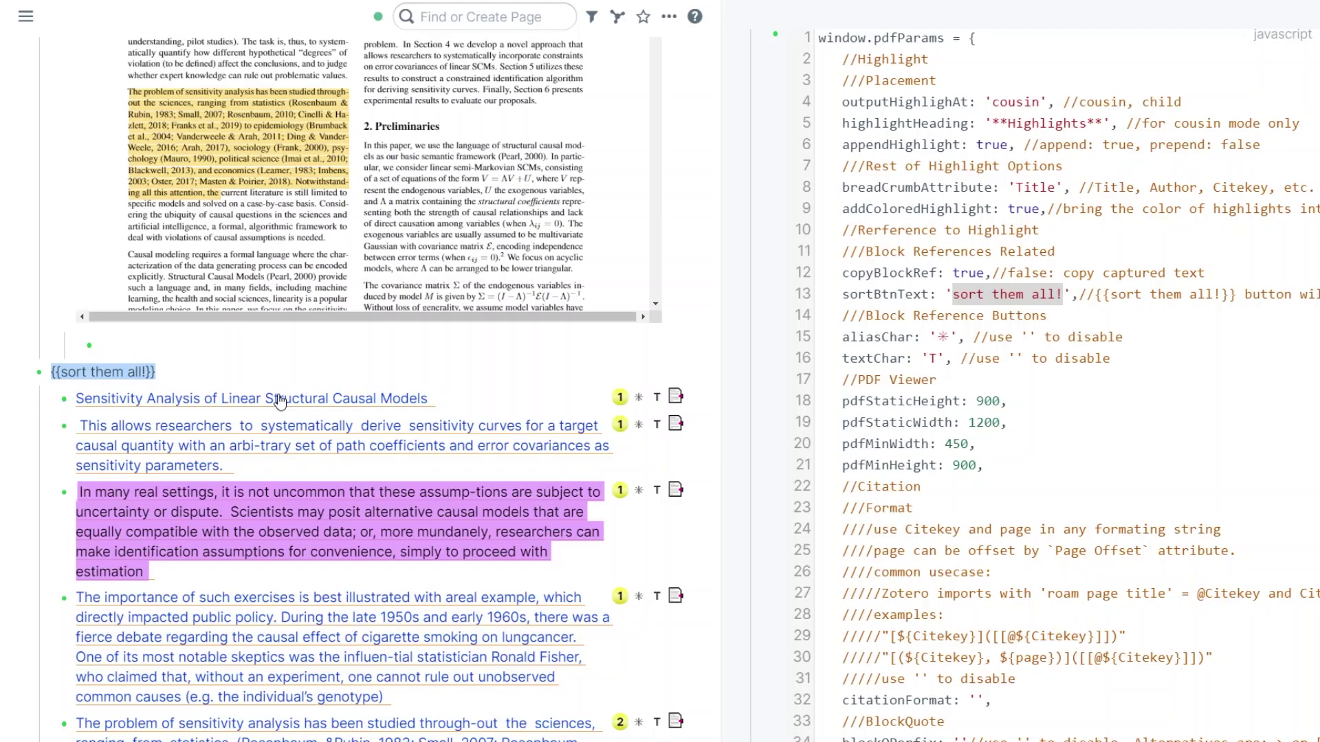
{"action": "type", "text": "Review"}
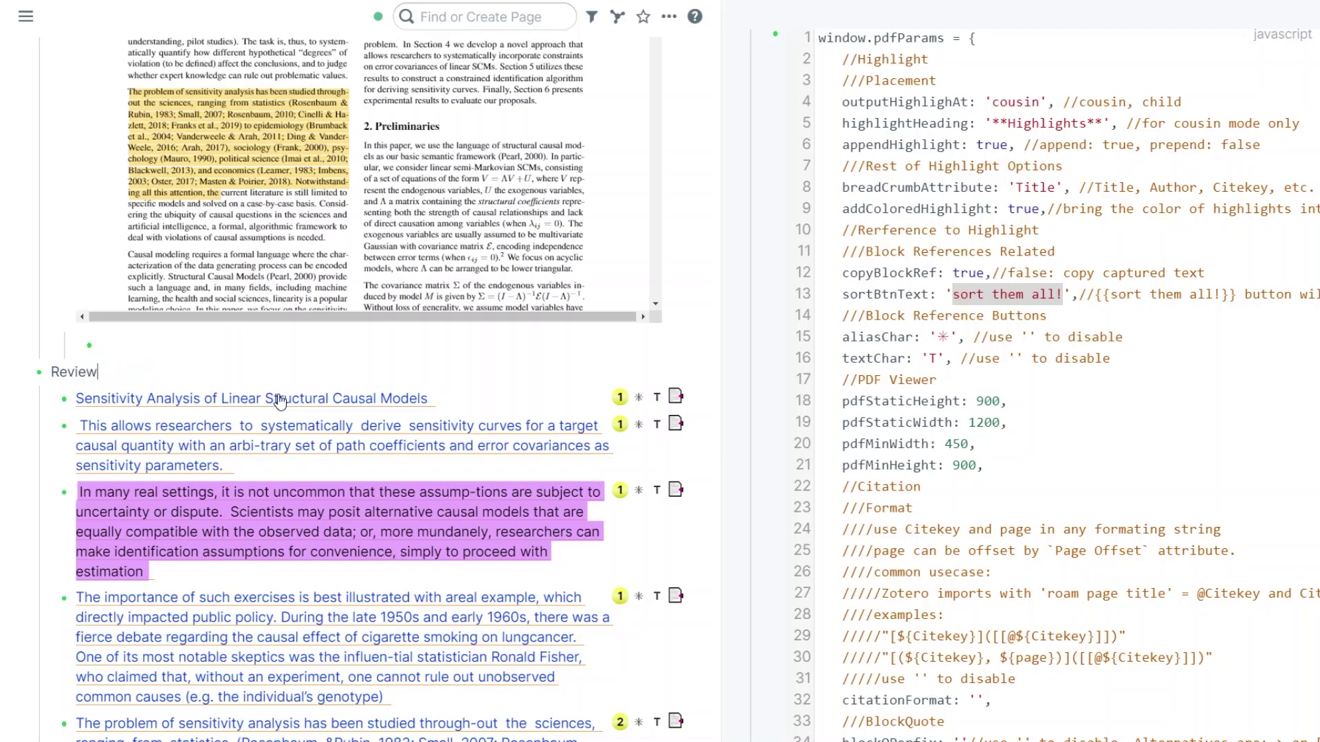
{"action": "left_click", "coordinate": [26, 400]}
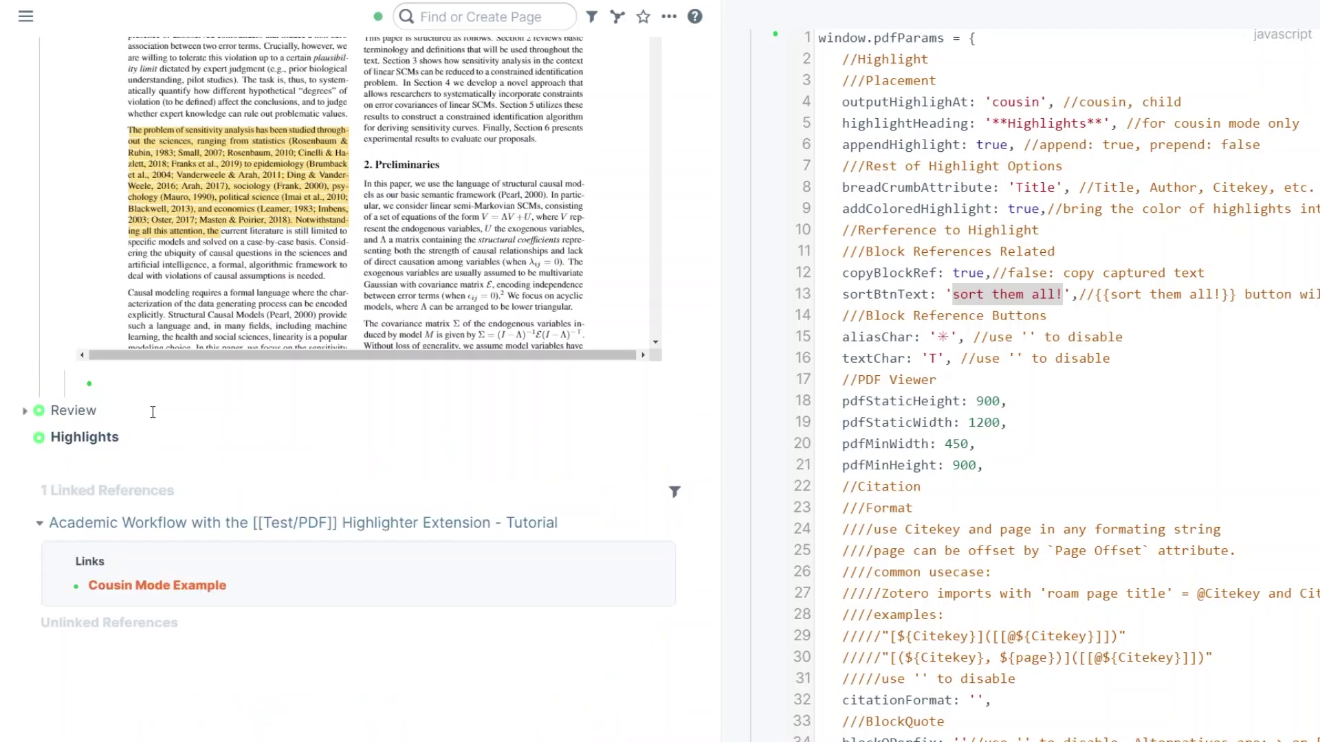
{"action": "scroll", "coordinate": [177, 411], "scroll_direction": "up", "scroll_amount": 10}
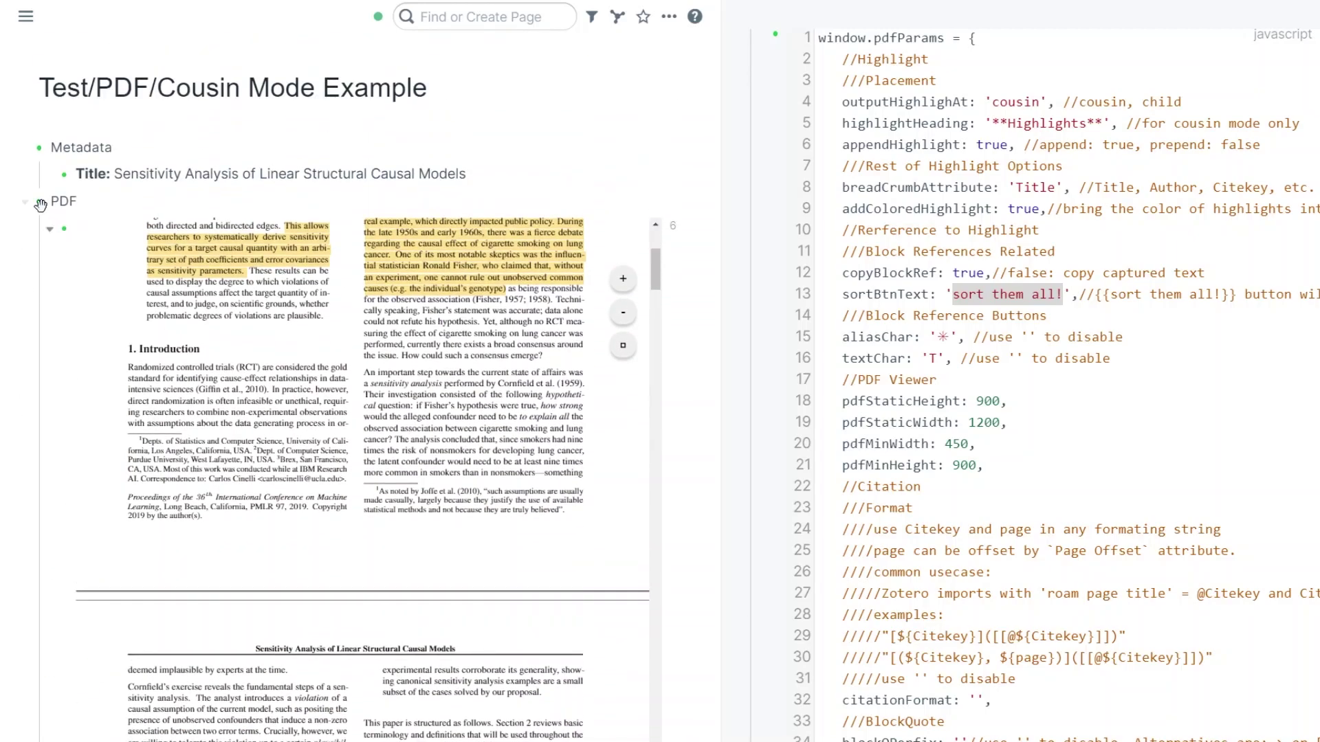
{"action": "left_click", "coordinate": [25, 202]}
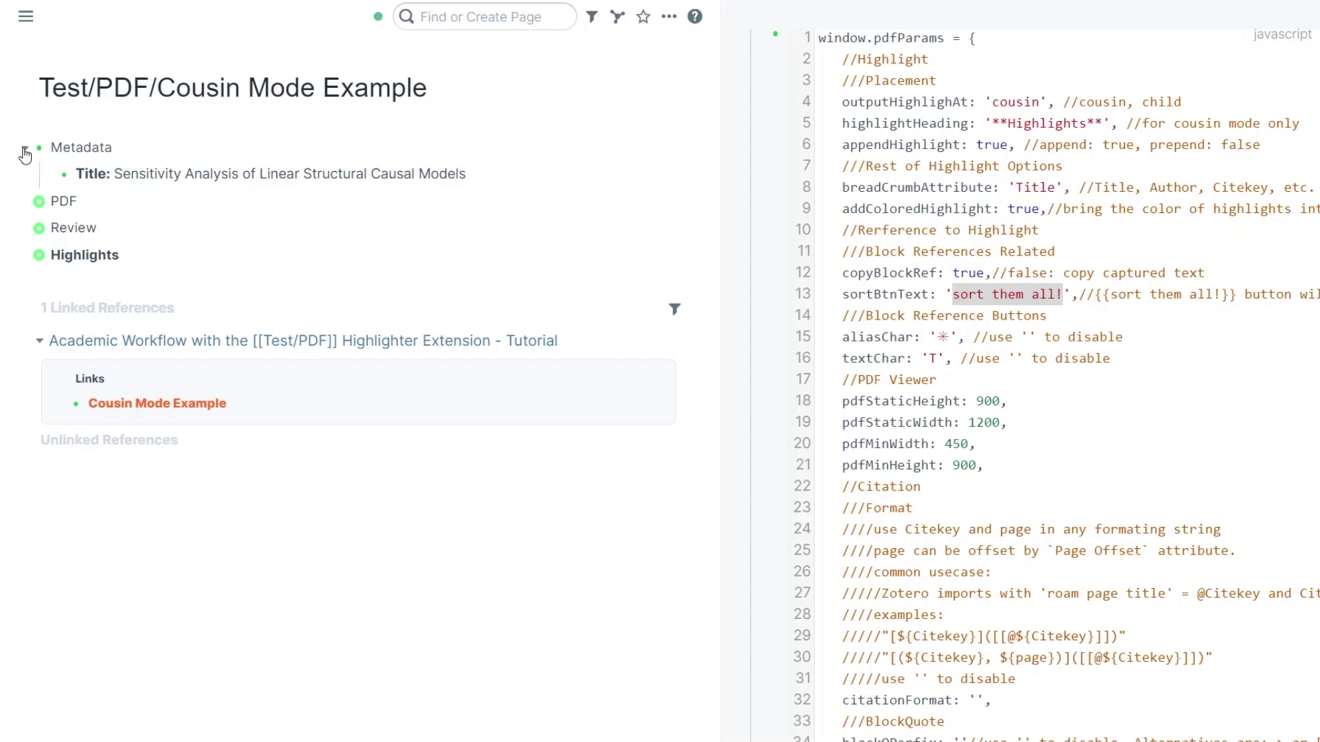
{"action": "left_click", "coordinate": [25, 148]}
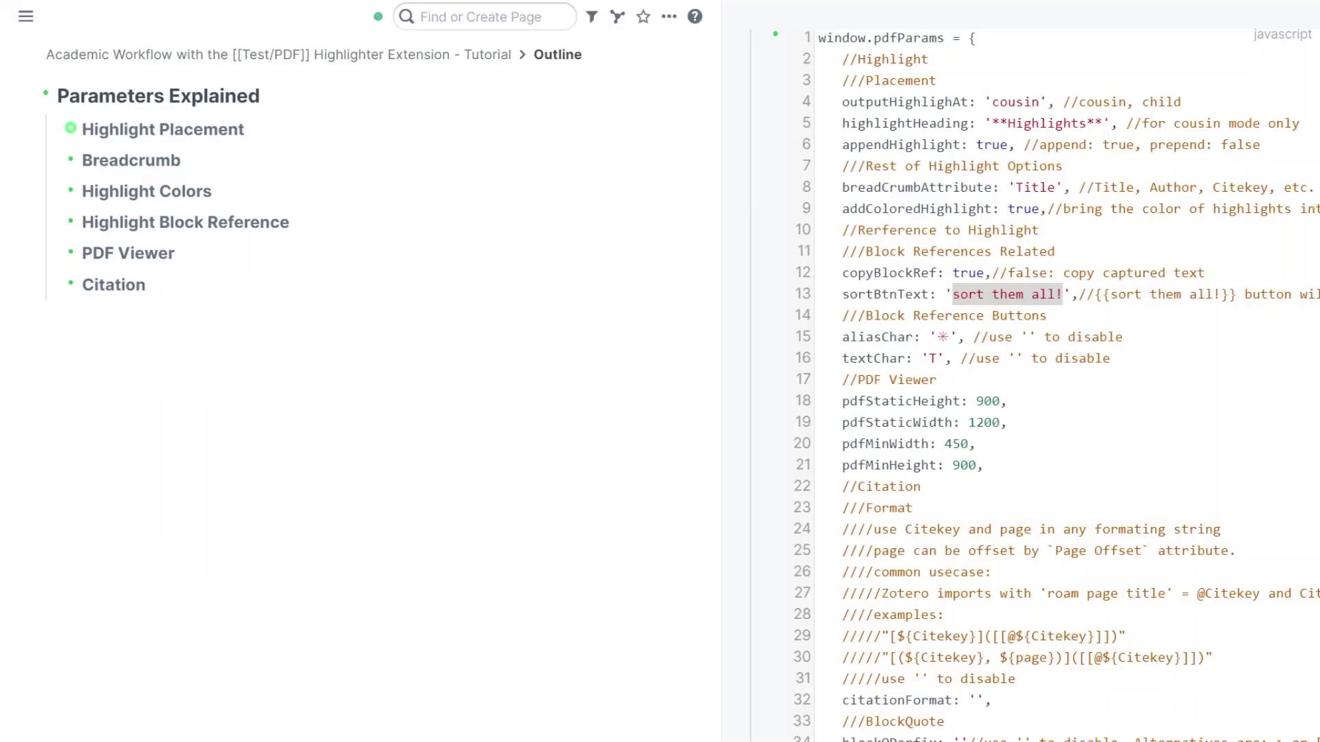
- Open the PDF Viewer topic of the outline and examine the pdfStatic and pdfMin size settings in the code
{"action": "left_click", "coordinate": [169, 253]}
{"action": "left_click", "coordinate": [230, 398]}
{"action": "left_click_drag", "start_coordinate": [984, 466], "coordinate": [846, 382]}
{"action": "left_click", "coordinate": [907, 407]}
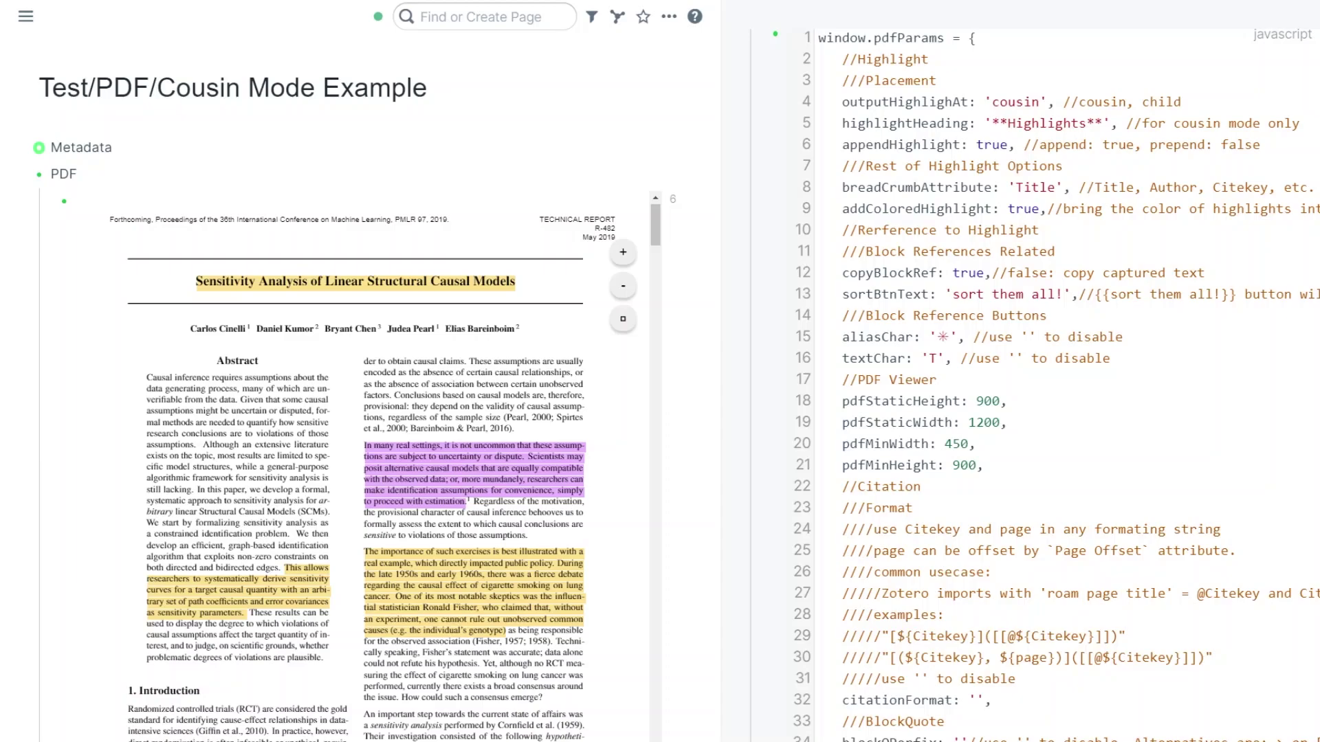
- Check how the PDF viewer adapts by resizing the sidebar divider and opening the PDF block in the sidebar
{"action": "left_click_drag", "start_coordinate": [721, 363], "coordinate": [788, 354]}
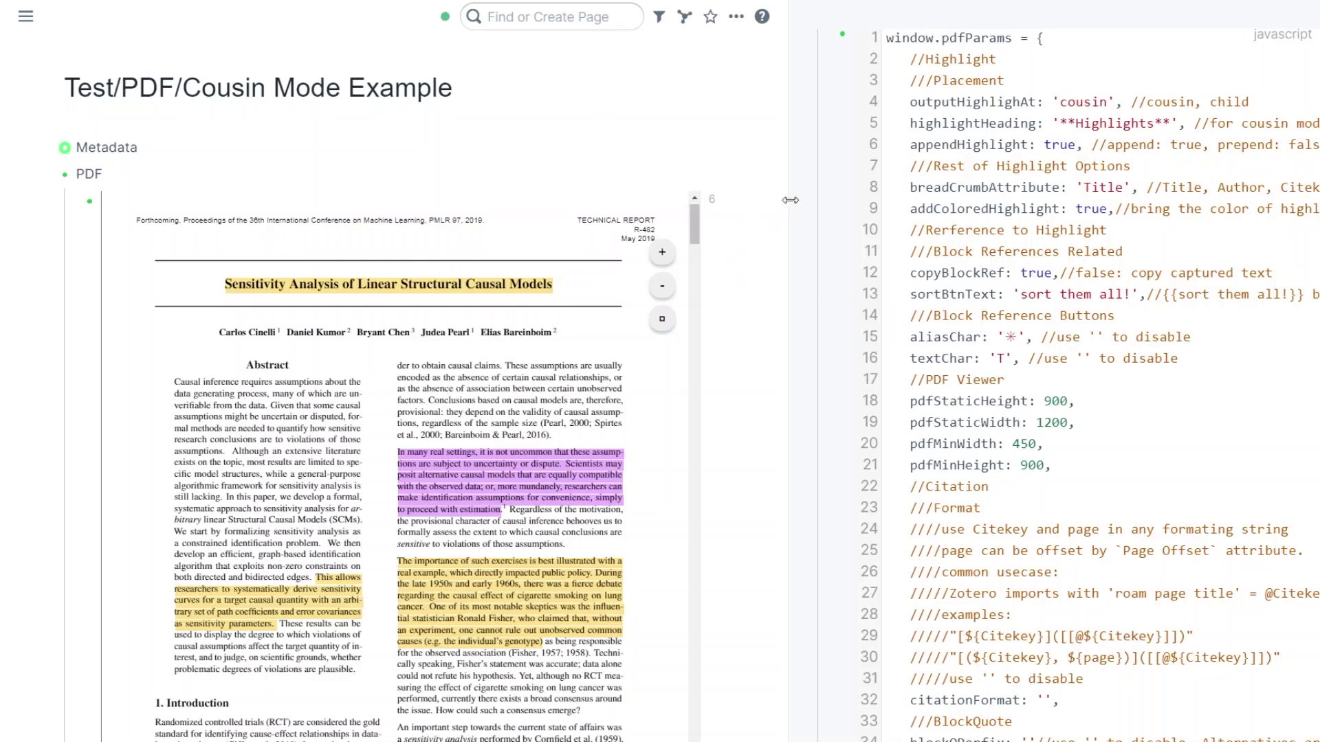
{"action": "left_click_drag", "start_coordinate": [791, 200], "coordinate": [966, 204]}
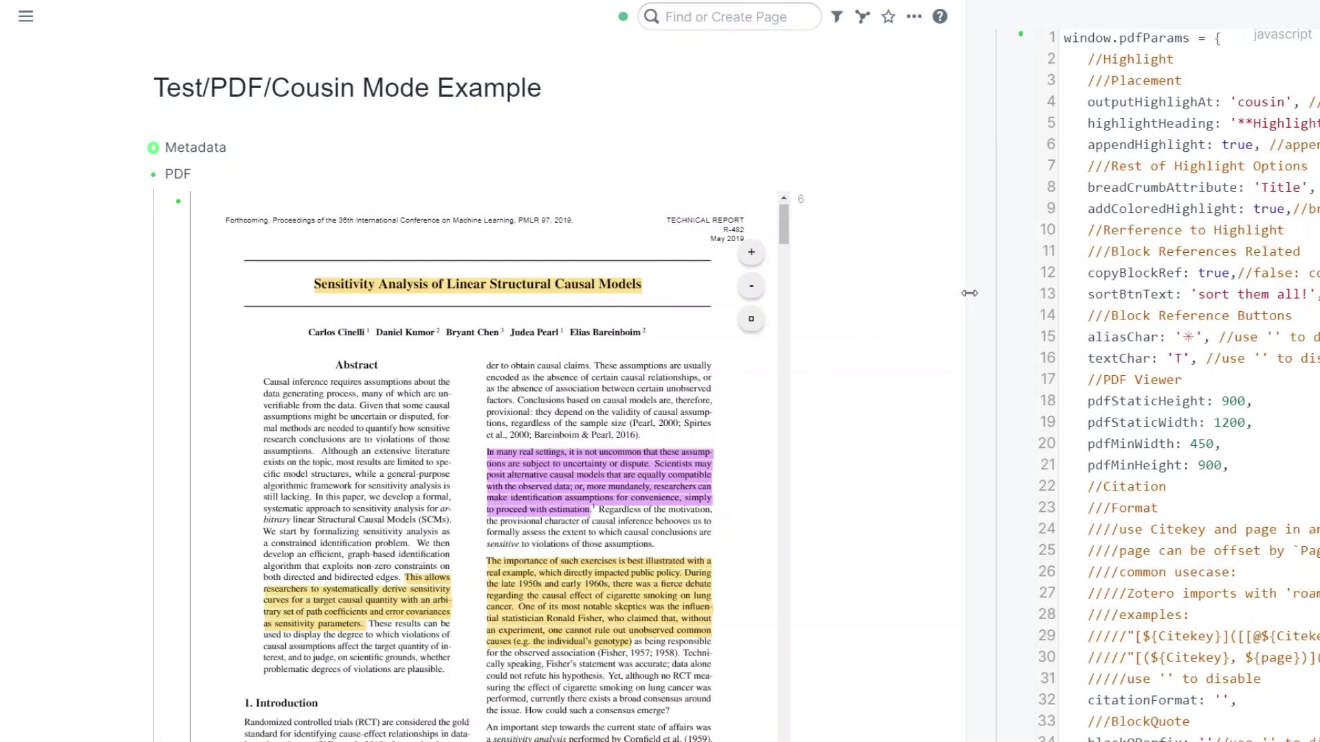
{"action": "left_click_drag", "start_coordinate": [970, 294], "coordinate": [680, 312]}
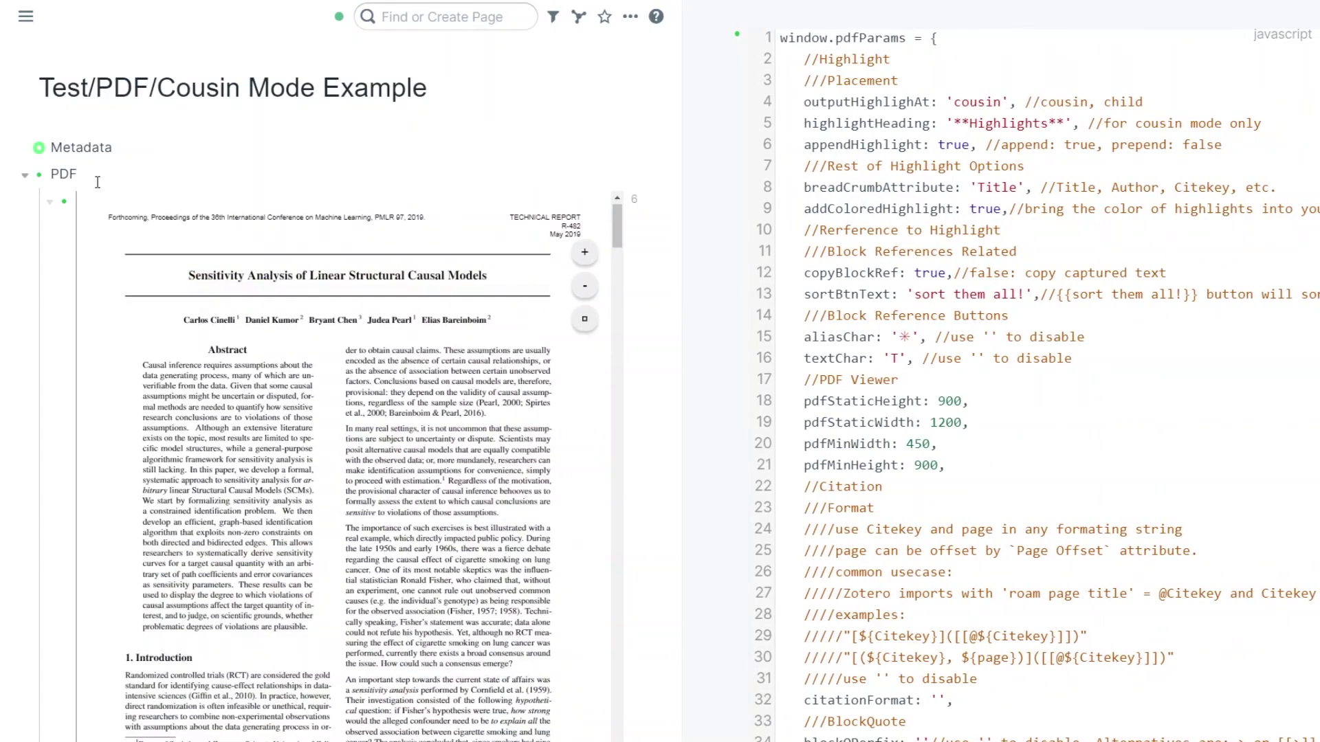
{"action": "left_click", "coordinate": [39, 176], "text": "shift"}
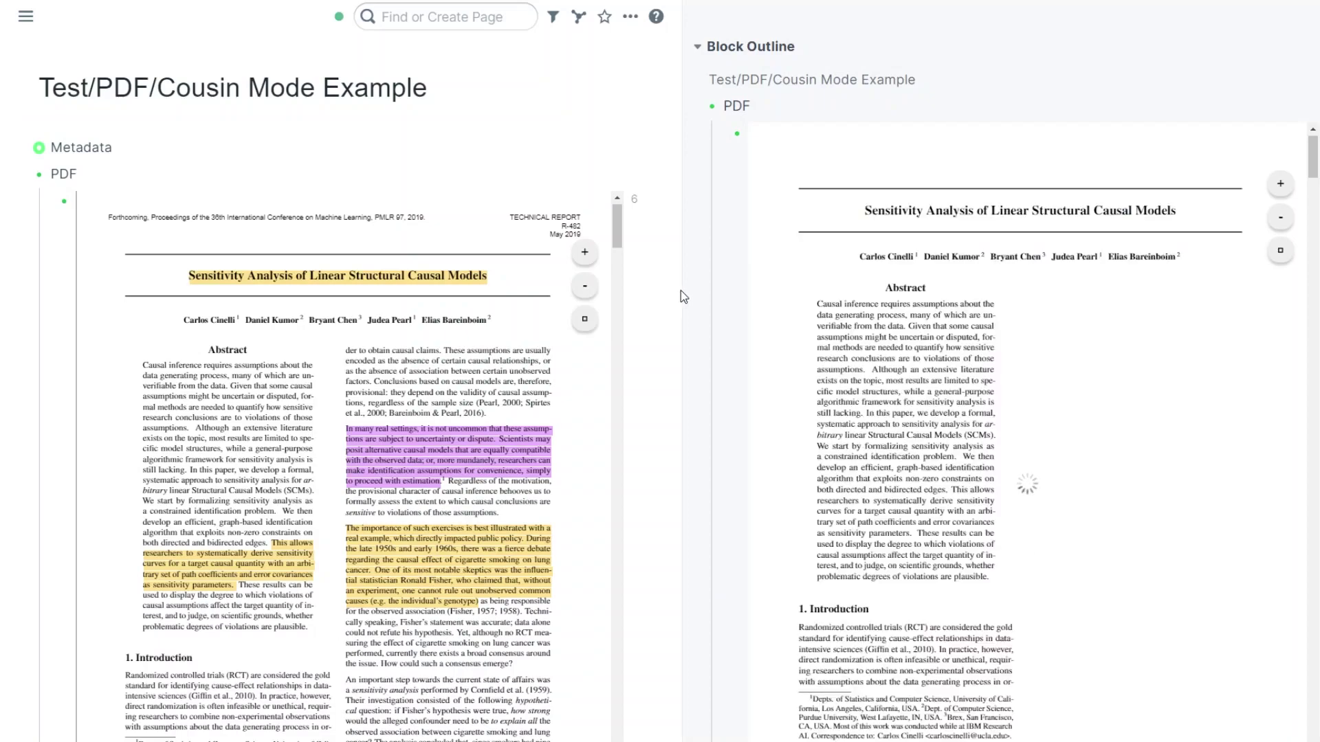
{"action": "left_click_drag", "start_coordinate": [686, 290], "coordinate": [681, 320]}
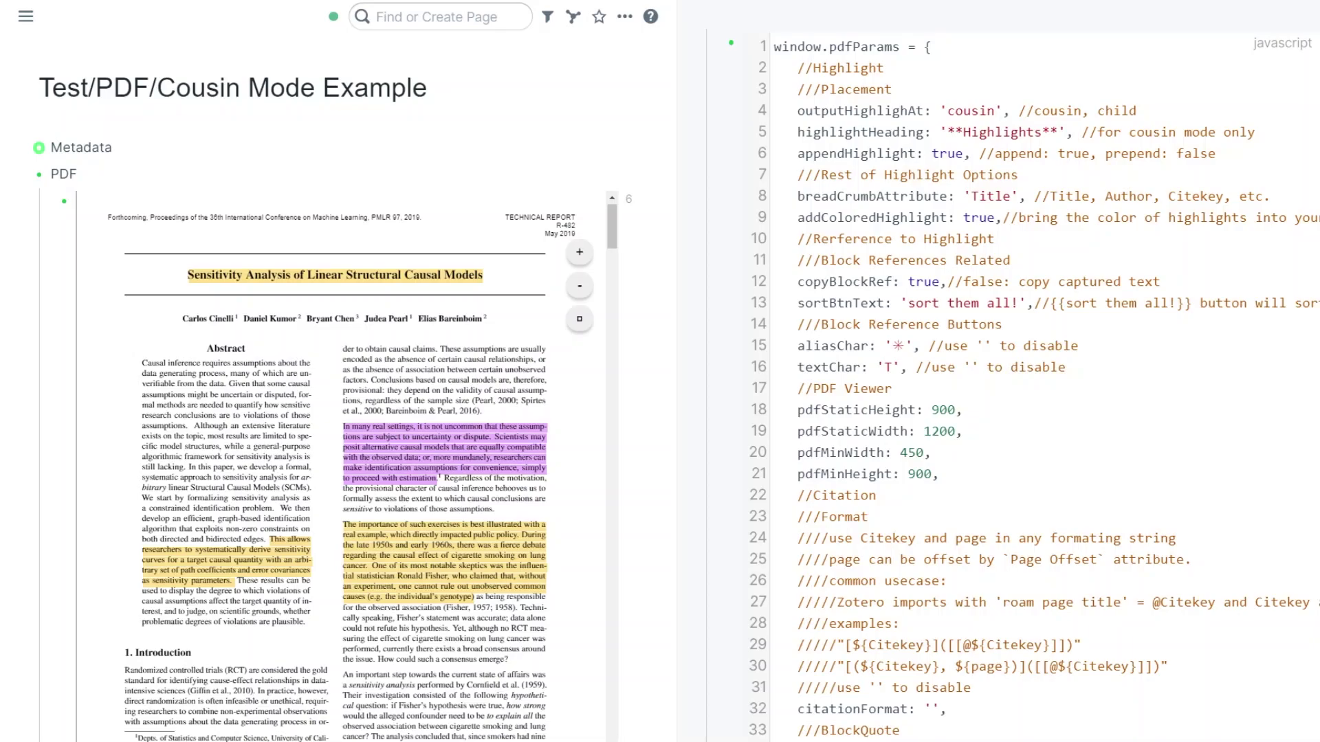
- Examine pdfStaticHeight and pdfStaticWidth, and check the PDF's size on the page with the sidebar hidden
{"action": "left_click_drag", "start_coordinate": [962, 431], "coordinate": [798, 410]}
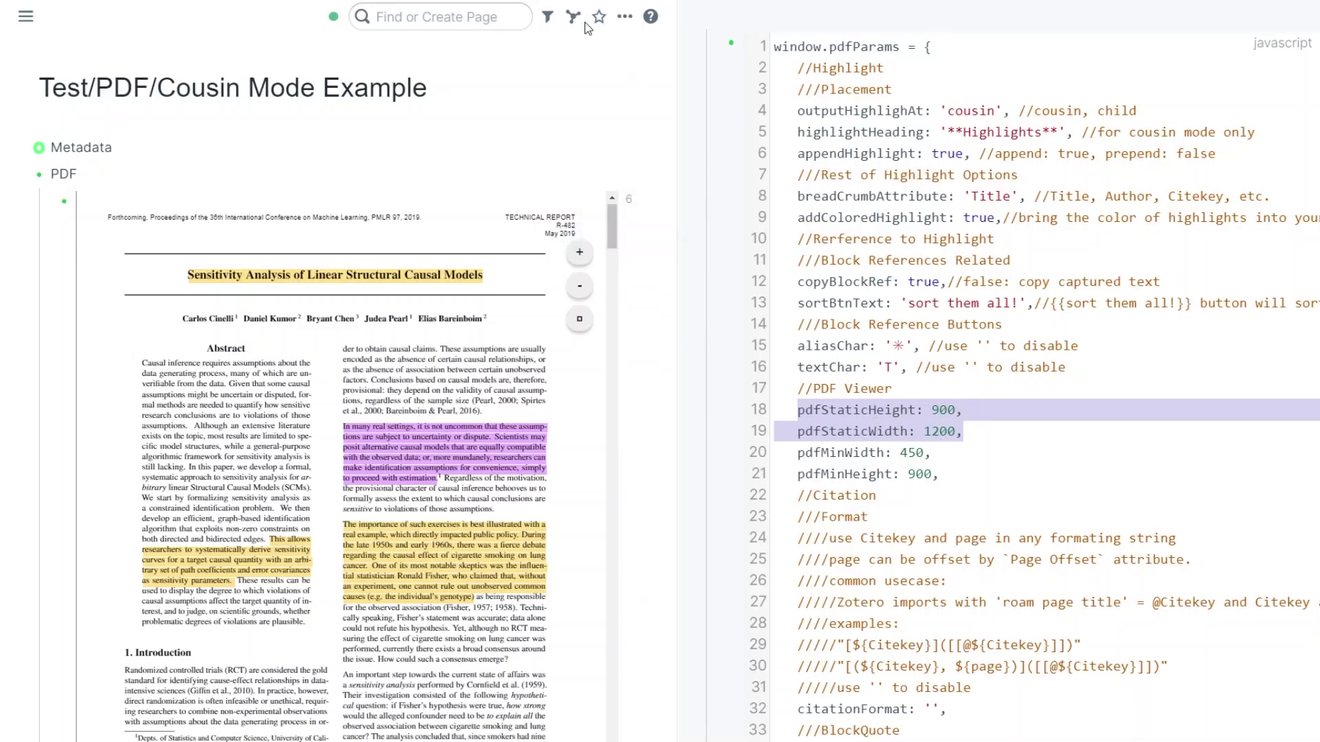
{"action": "key", "text": "ctrl+slash"}
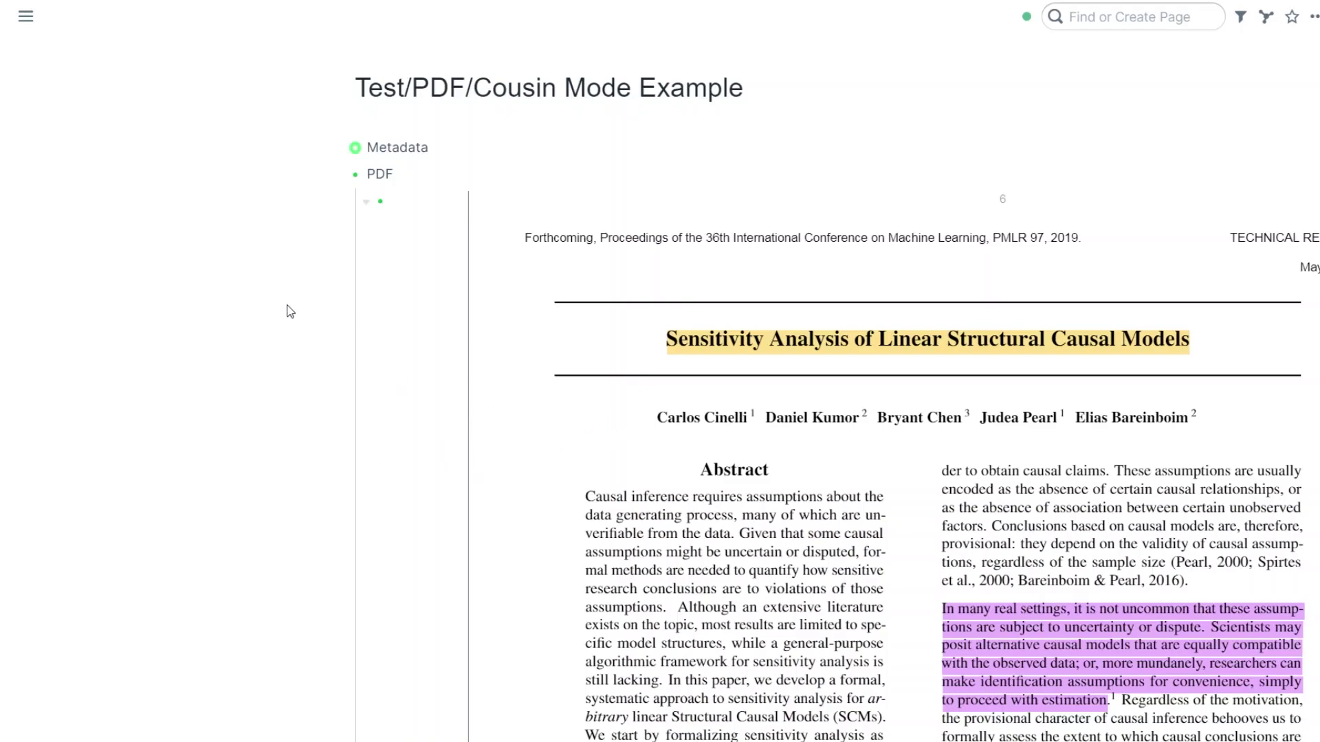
{"action": "mouse_move", "coordinate": [864, 303]}
{"action": "key", "text": "ctrl+shift+backslash"}
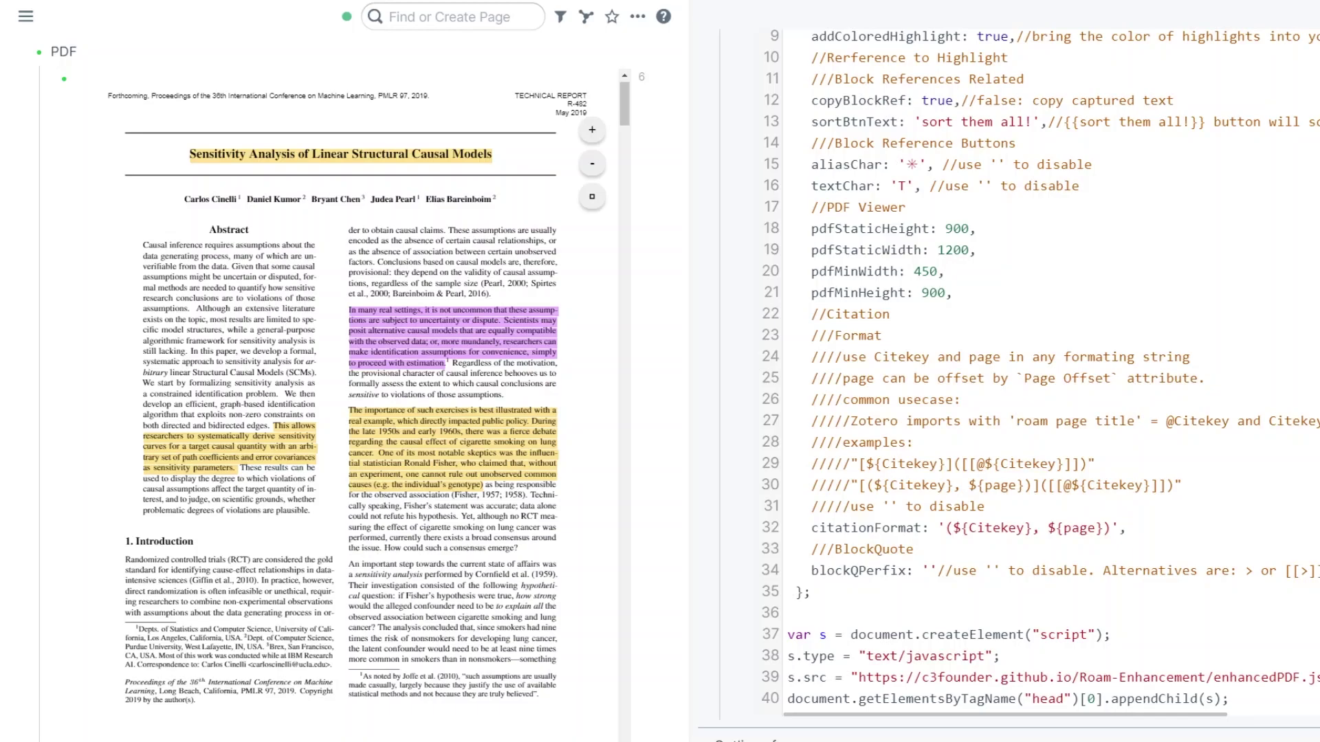
- Examine the citationFormat setting and its Citekey and page variables in the window.pdfParams code
{"action": "double_click", "coordinate": [869, 528]}
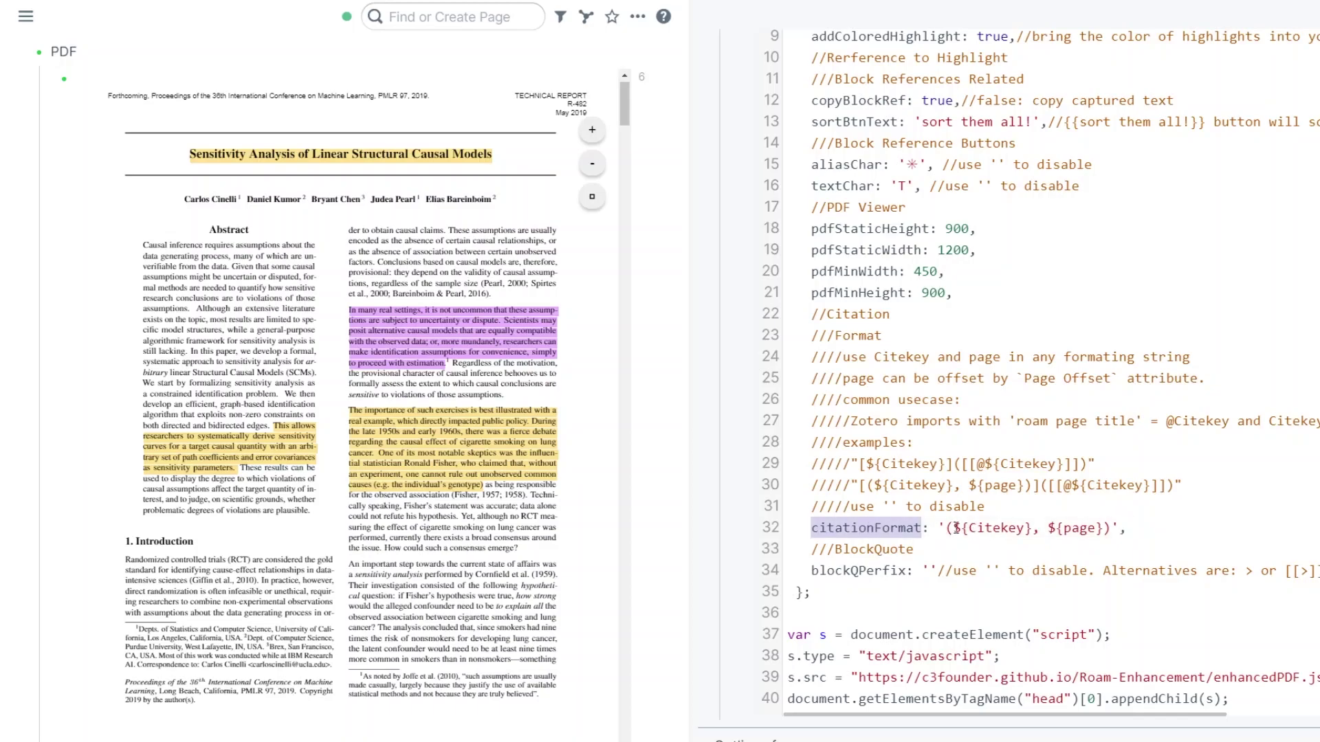
{"action": "left_click", "coordinate": [995, 528]}
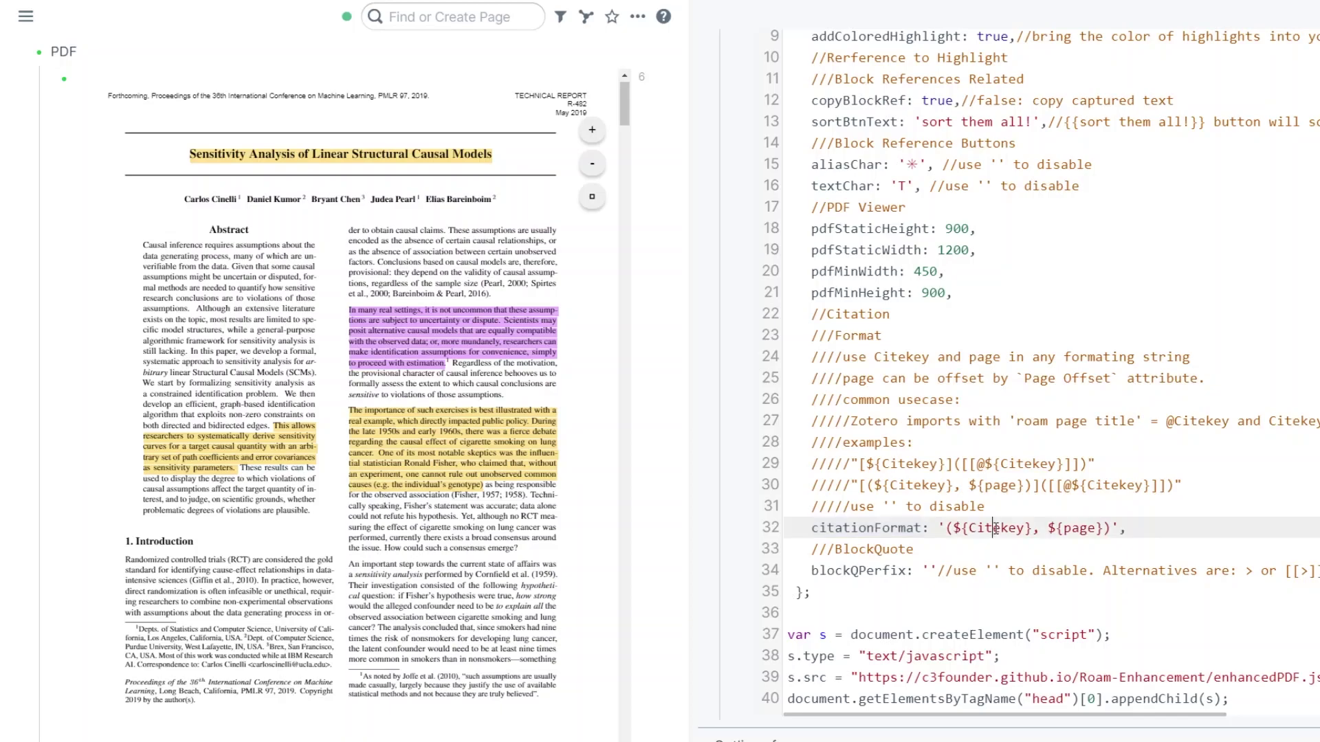
{"action": "left_click", "coordinate": [1080, 528]}
{"action": "double_click", "coordinate": [1080, 528]}
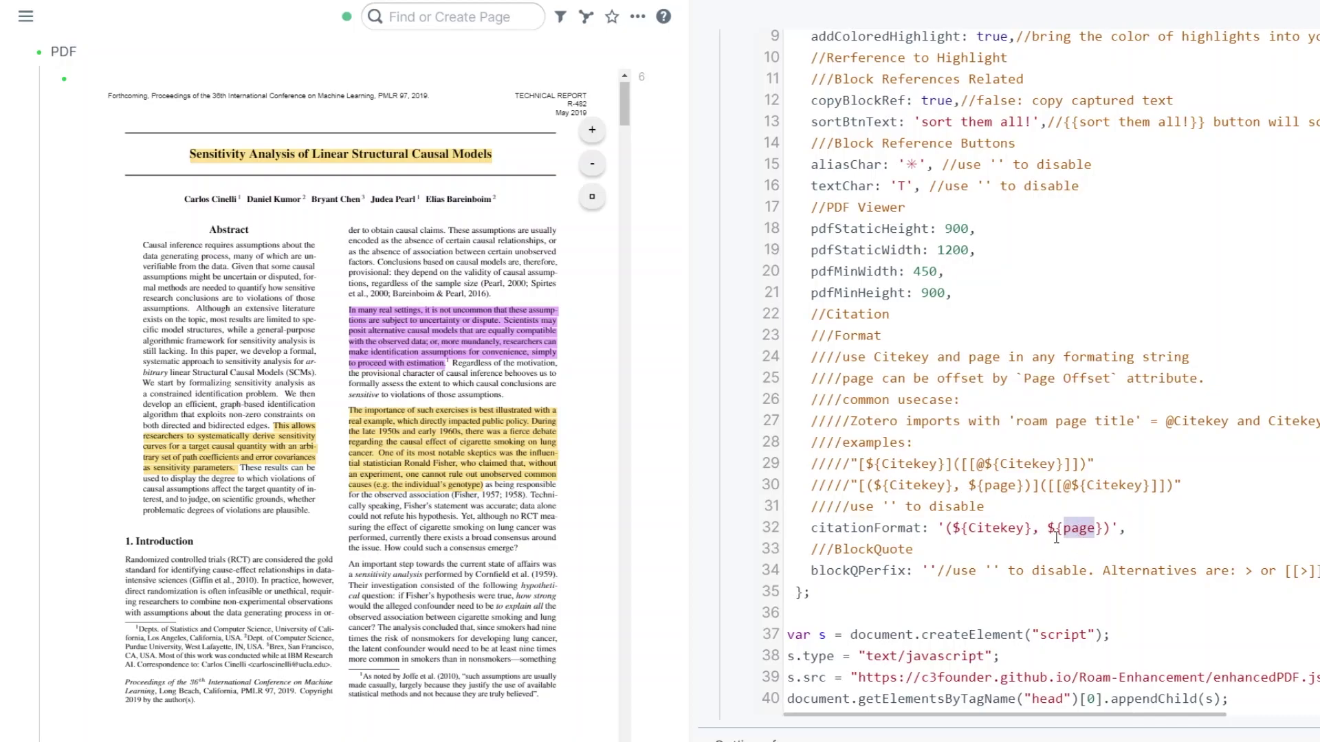
{"action": "double_click", "coordinate": [997, 528]}
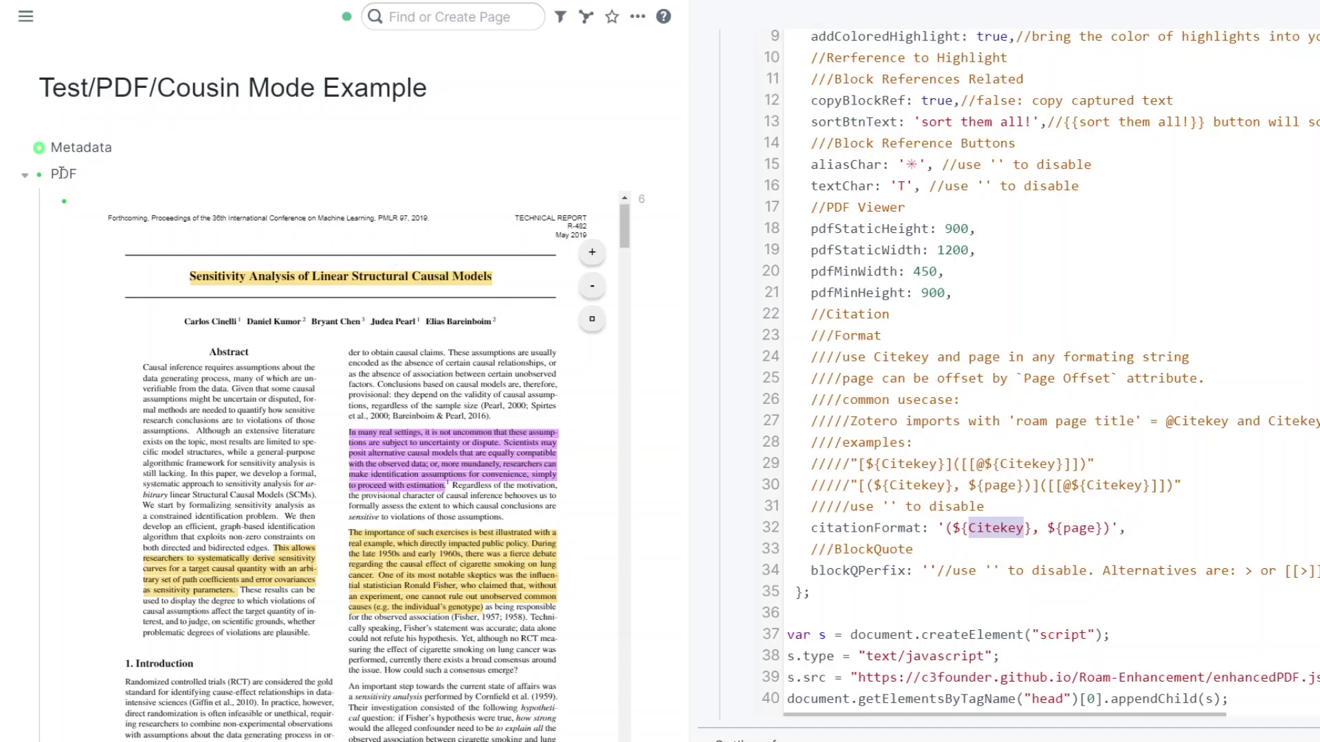
- Expand Metadata and add the attribute "Citekey:: Cinelli2019" in a new block beneath Title
{"action": "left_click", "coordinate": [25, 149]}
{"action": "left_click", "coordinate": [495, 174]}
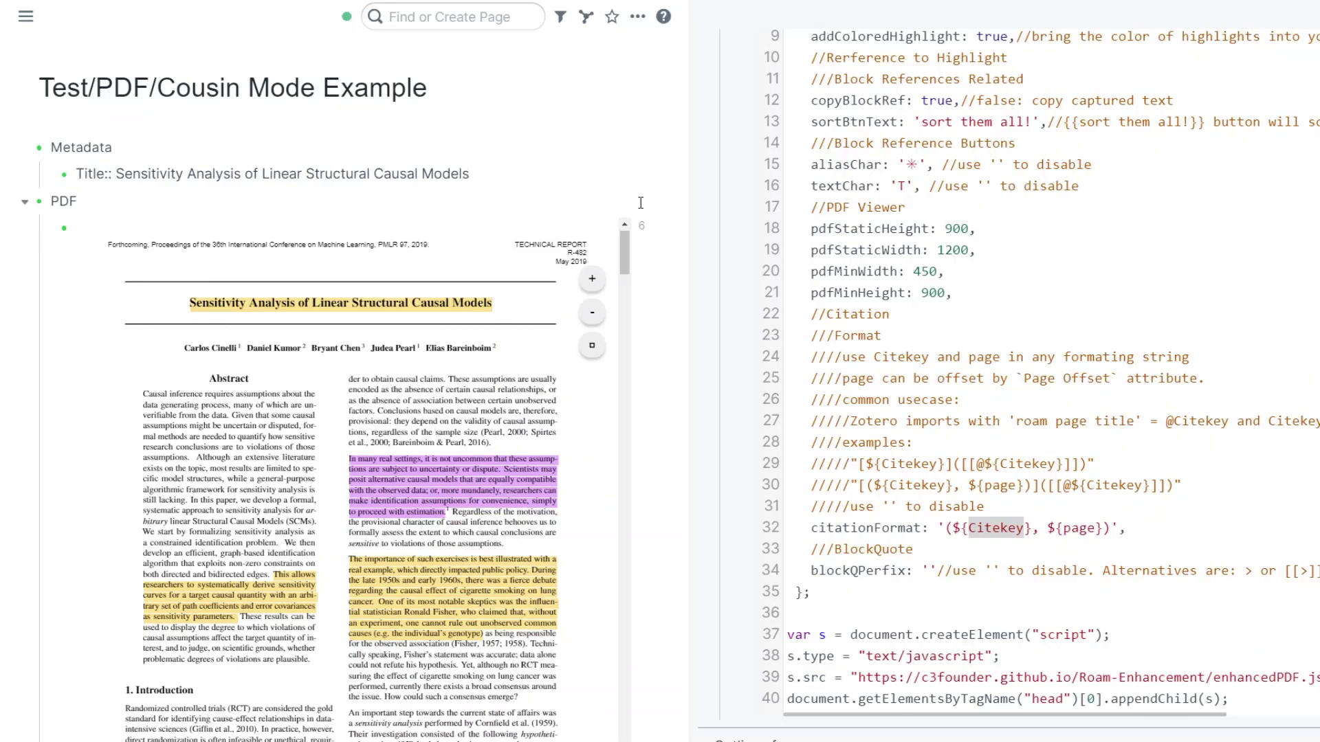
{"action": "key", "text": "Return"}
{"action": "type", "text": "Cite"}
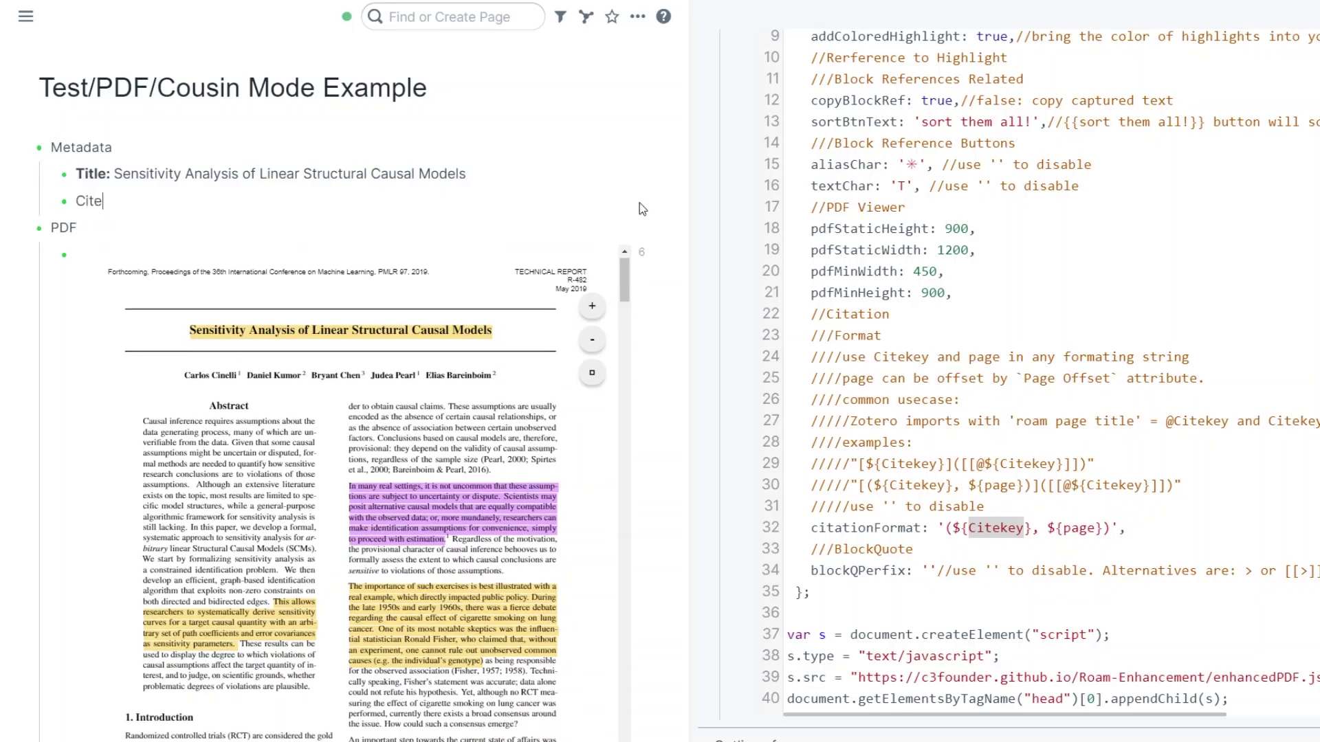
{"action": "type", "text": "key:: Cinelli2019"}
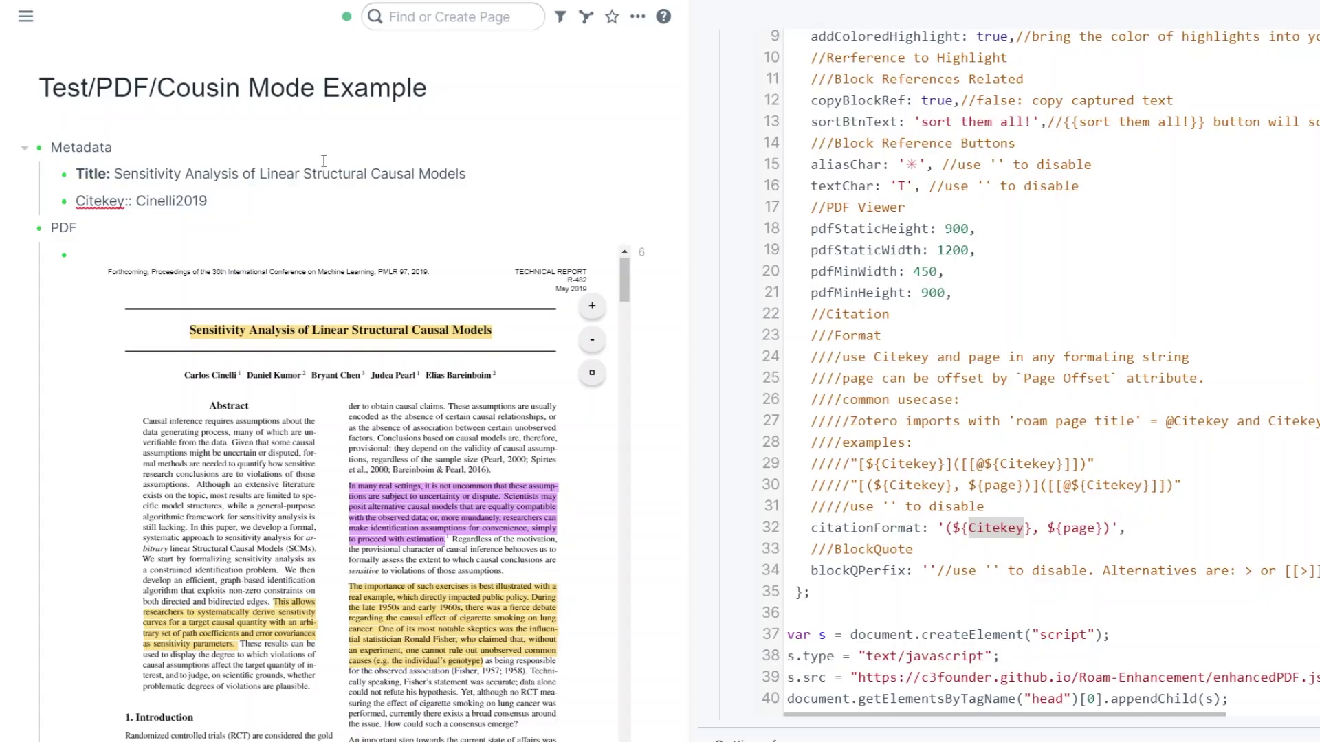
{"action": "key", "text": "Up"}
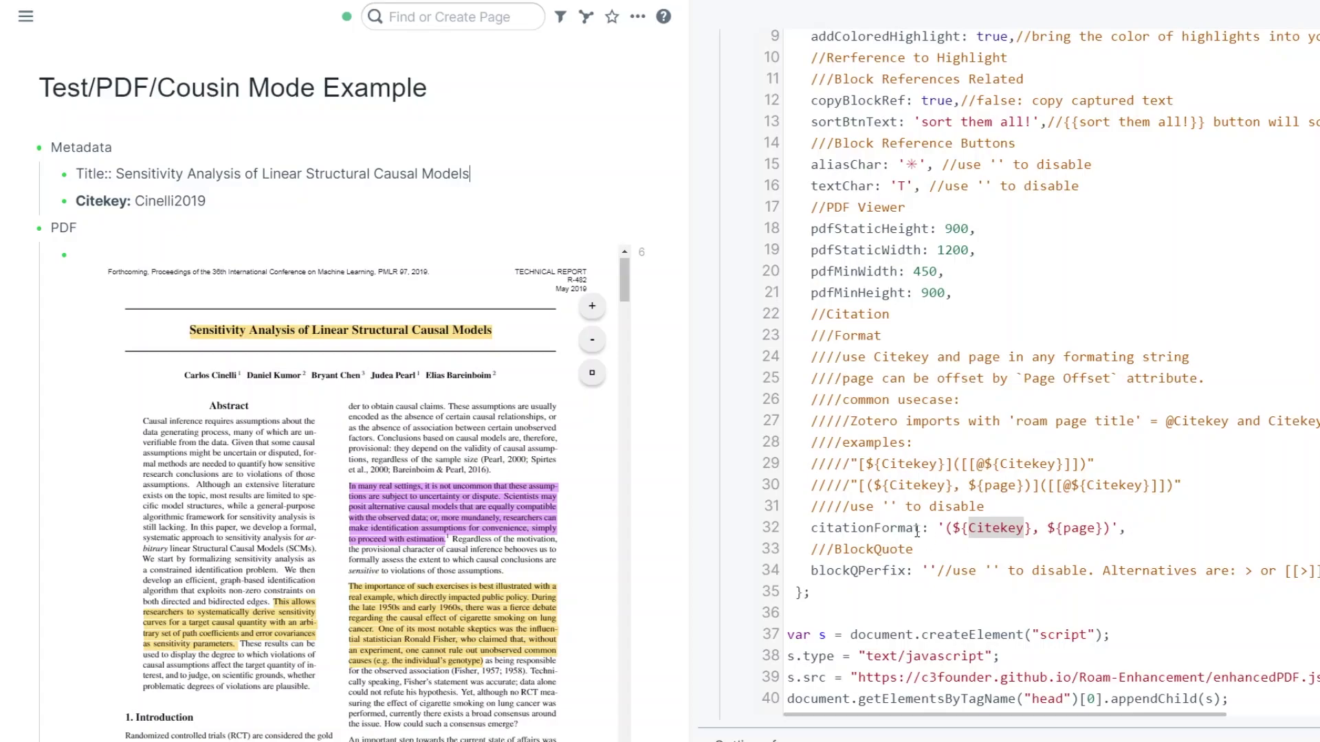
- Examine the citationFormat value, its commented examples linking Citekey to a page reference, and the empty-quotes option that disables it
{"action": "left_click_drag", "start_coordinate": [938, 528], "coordinate": [1119, 527]}
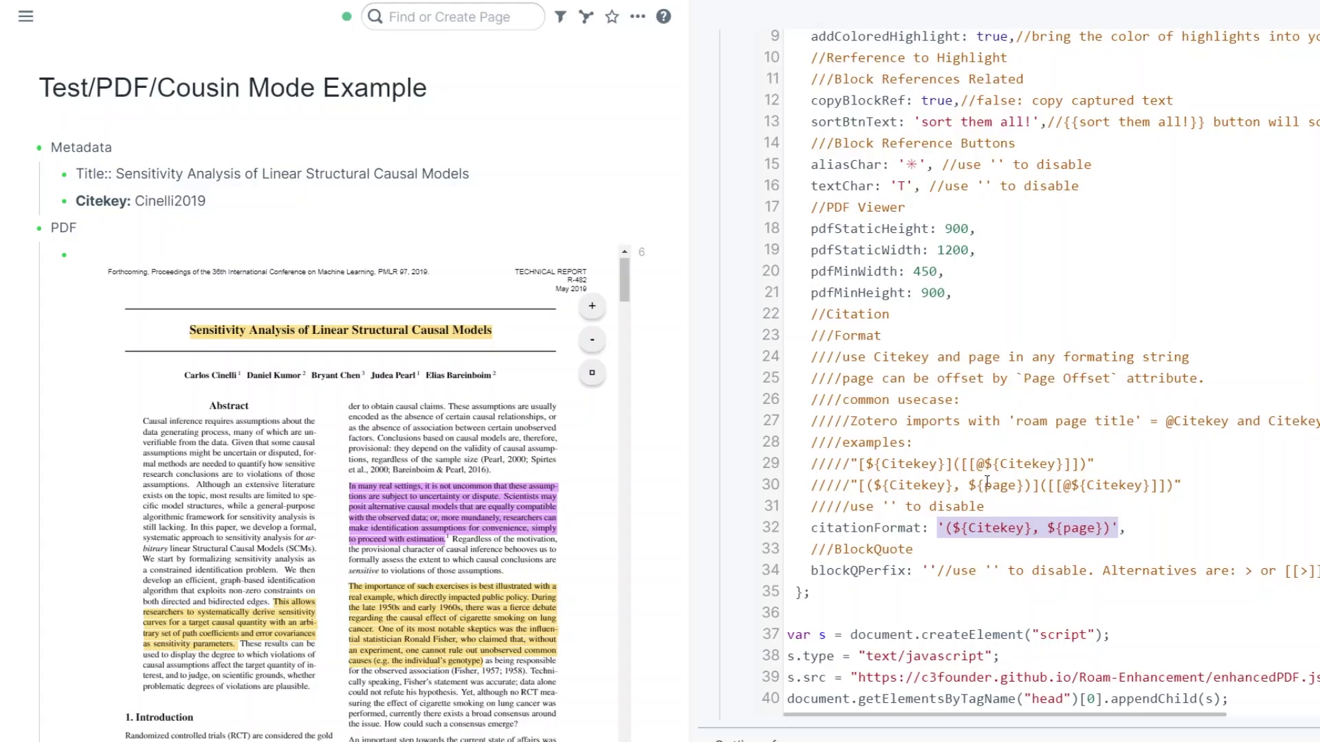
{"action": "left_click", "coordinate": [858, 464]}
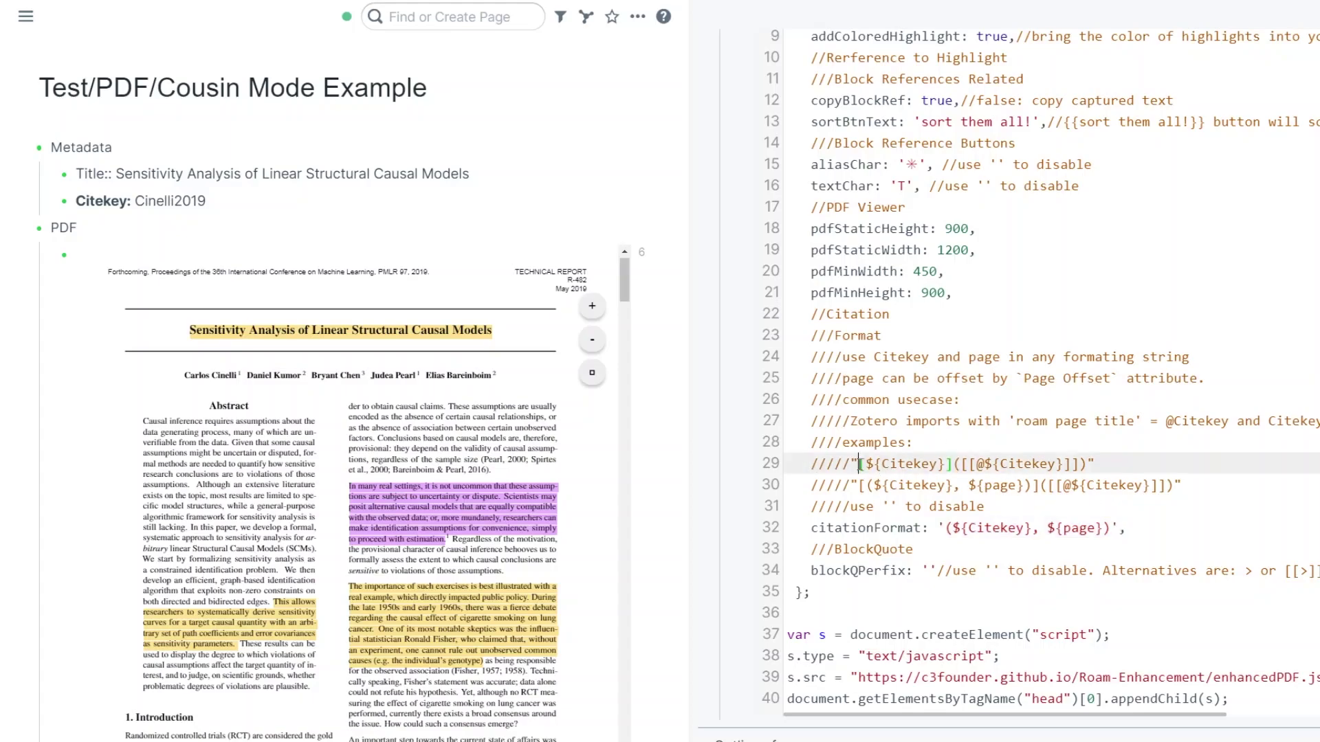
{"action": "double_click", "coordinate": [887, 507]}
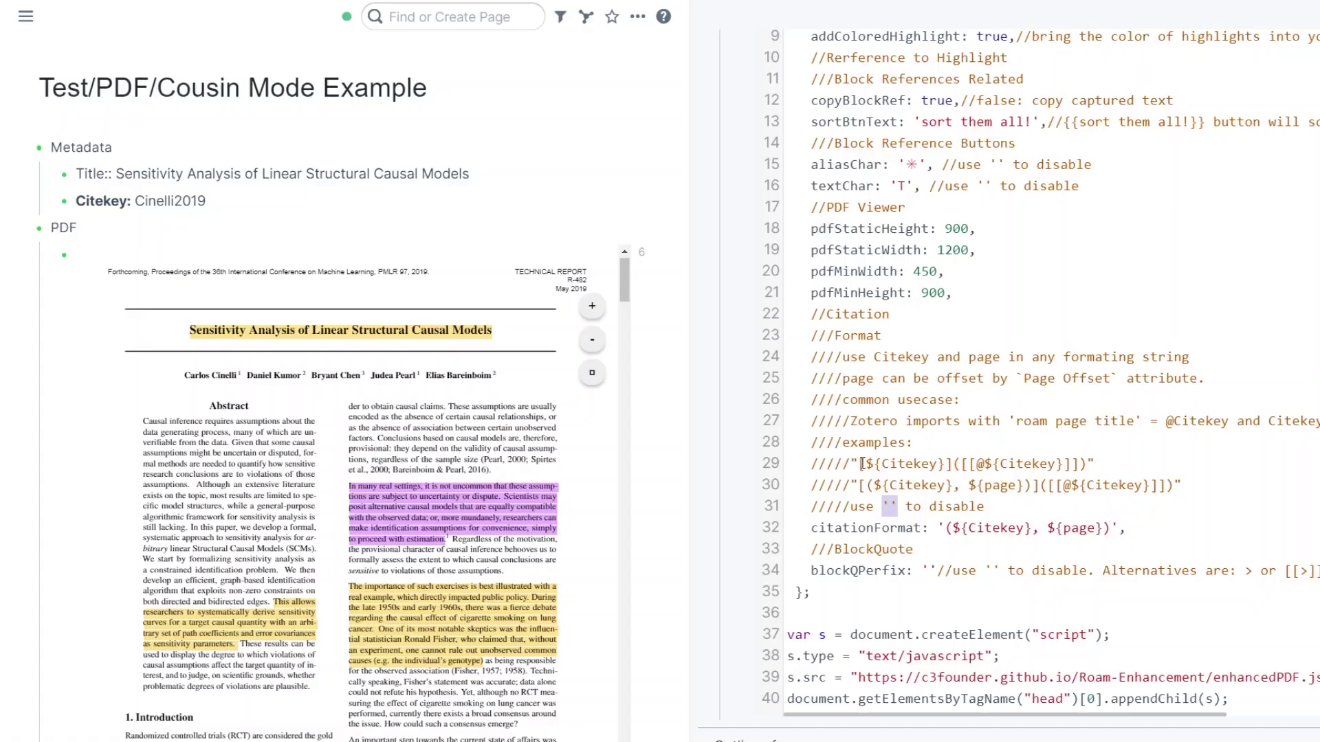
{"action": "left_click", "coordinate": [860, 464]}
{"action": "left_click_drag", "start_coordinate": [859, 464], "coordinate": [1086, 464]}
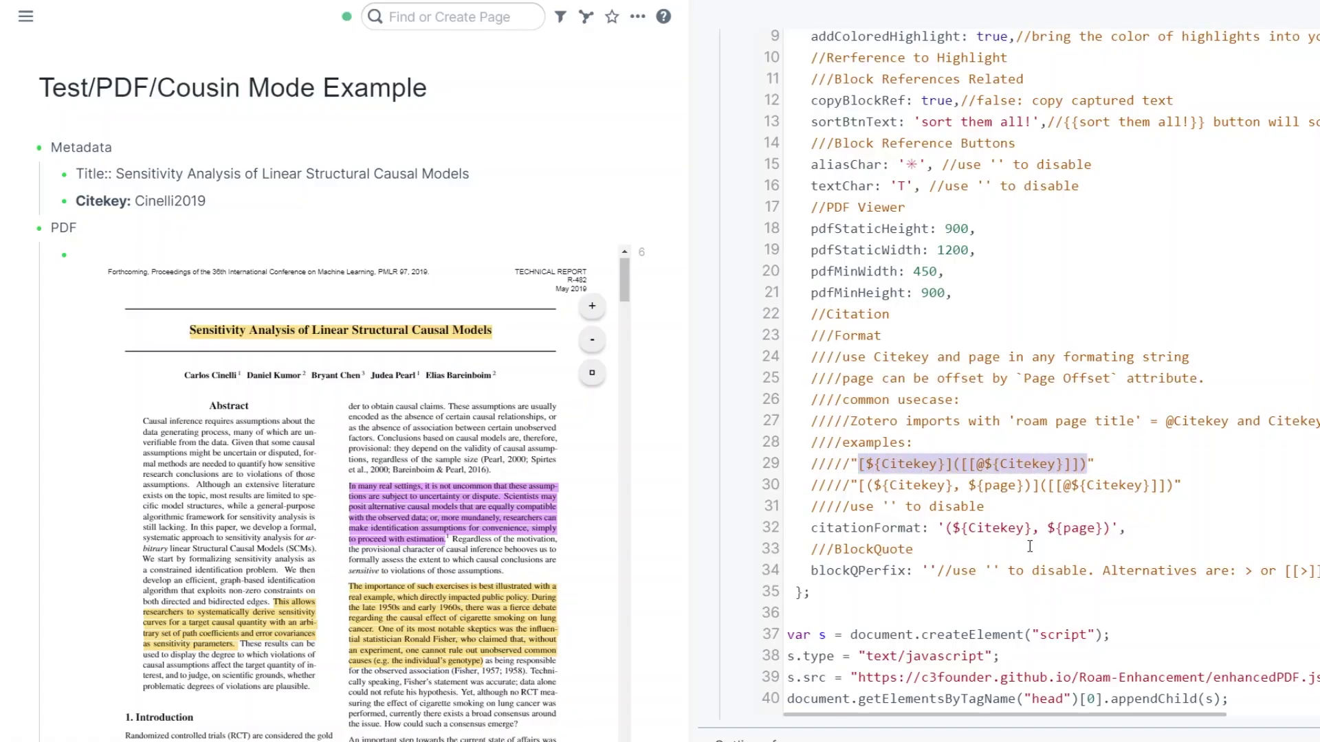
{"action": "left_click", "coordinate": [988, 466]}
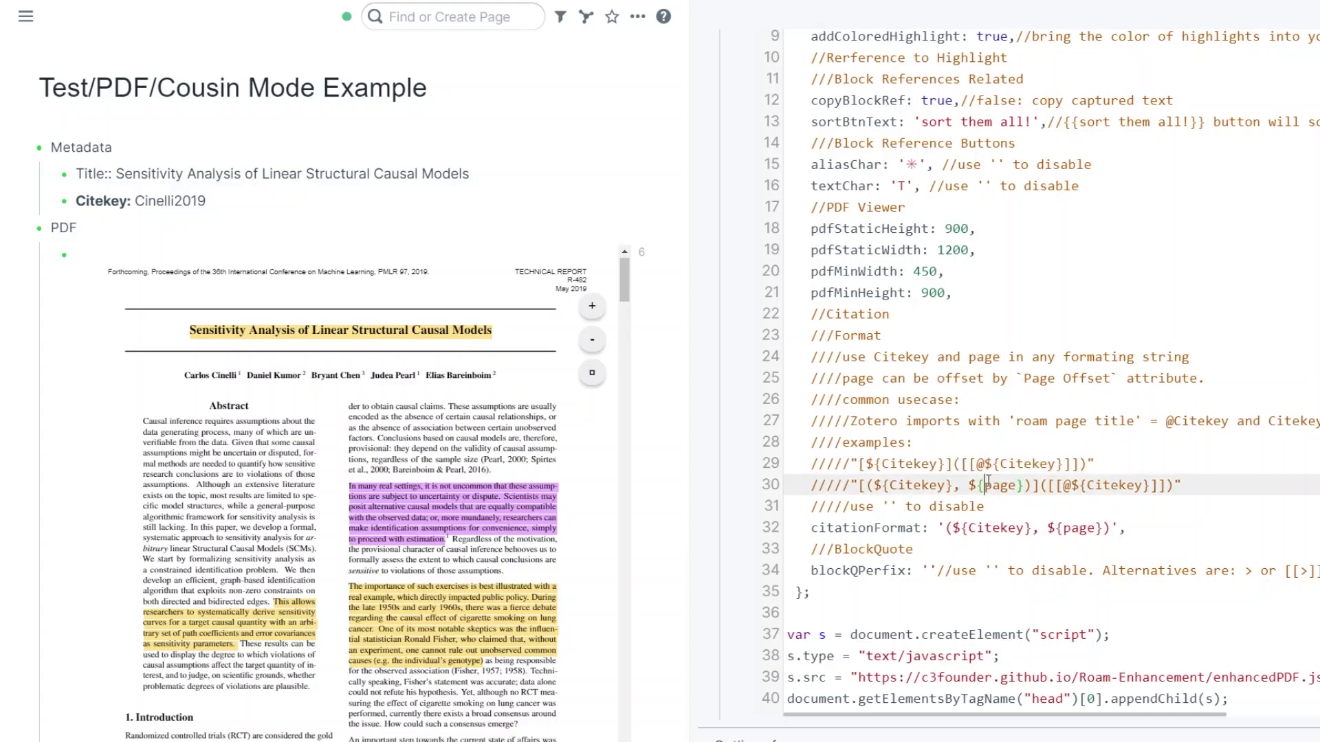
{"action": "left_click", "coordinate": [977, 464]}
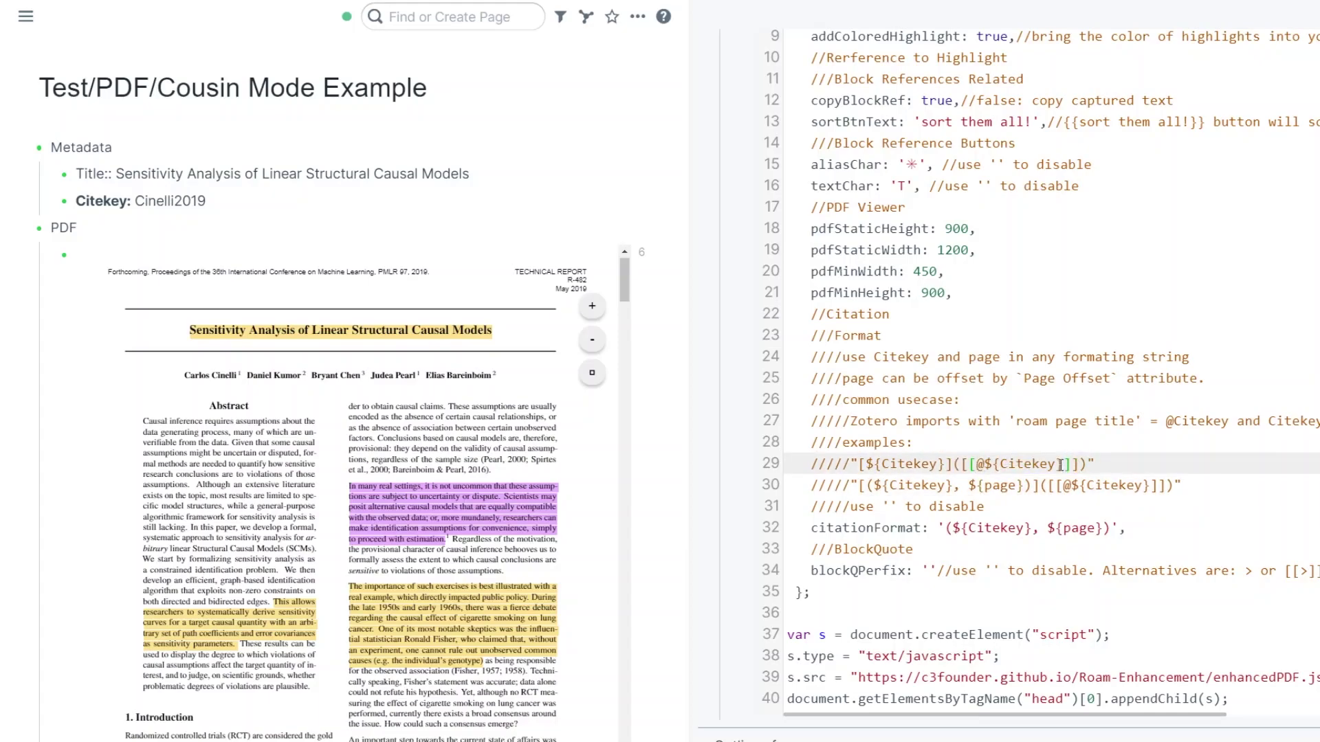
{"action": "left_click_drag", "start_coordinate": [977, 464], "coordinate": [1063, 465]}
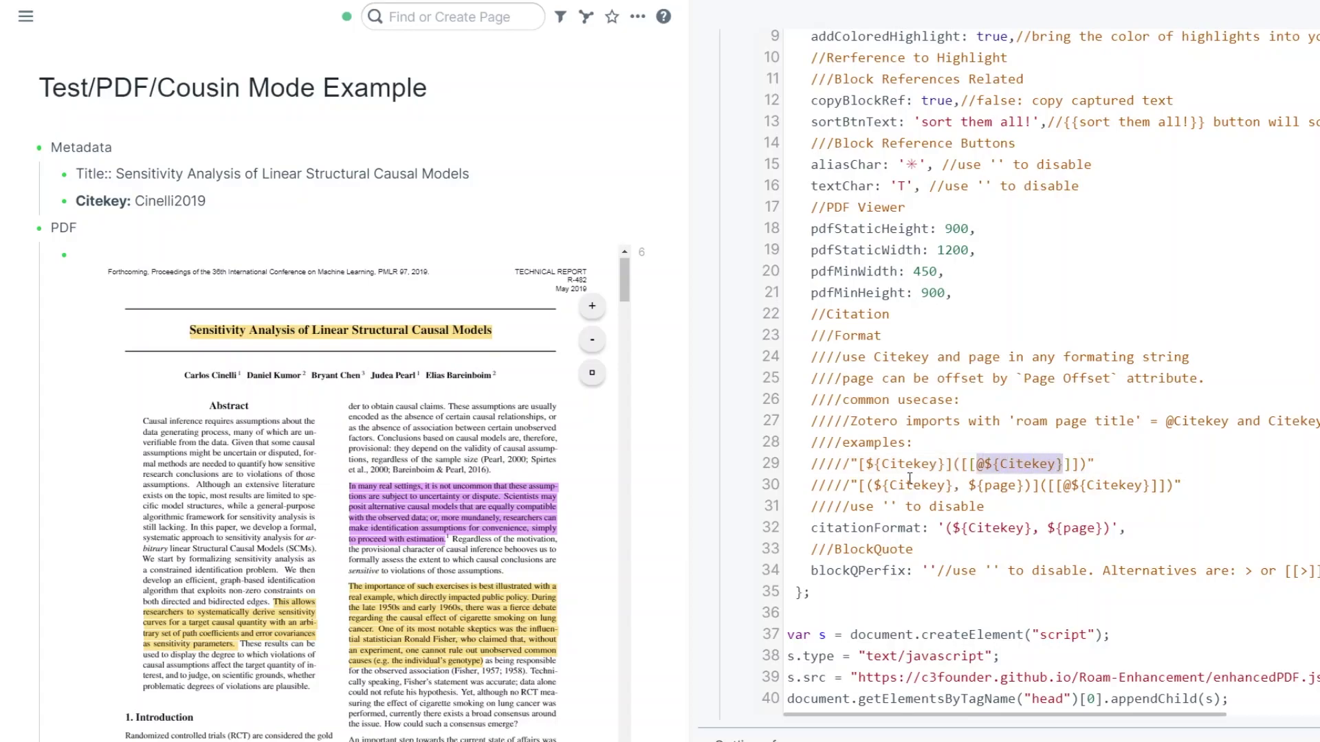
{"action": "left_click_drag", "start_coordinate": [882, 465], "coordinate": [937, 465]}
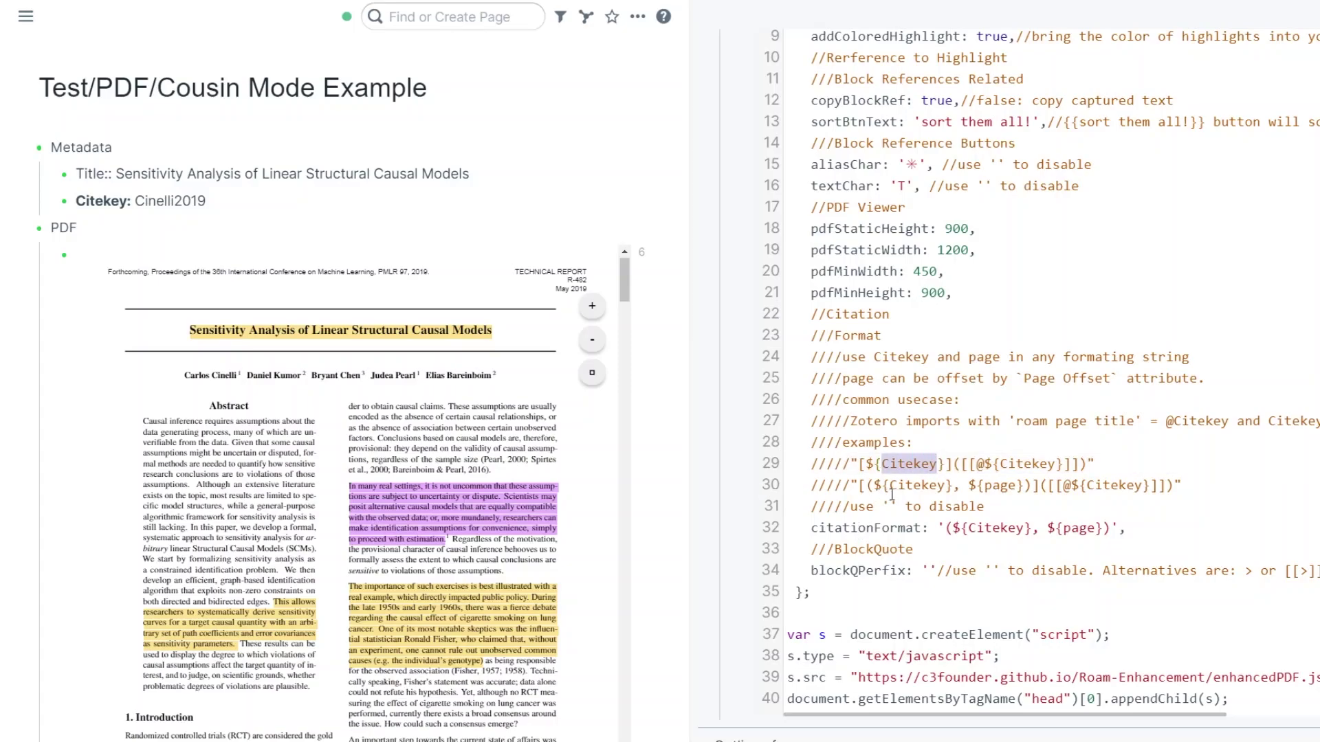
{"action": "left_click", "coordinate": [853, 459]}
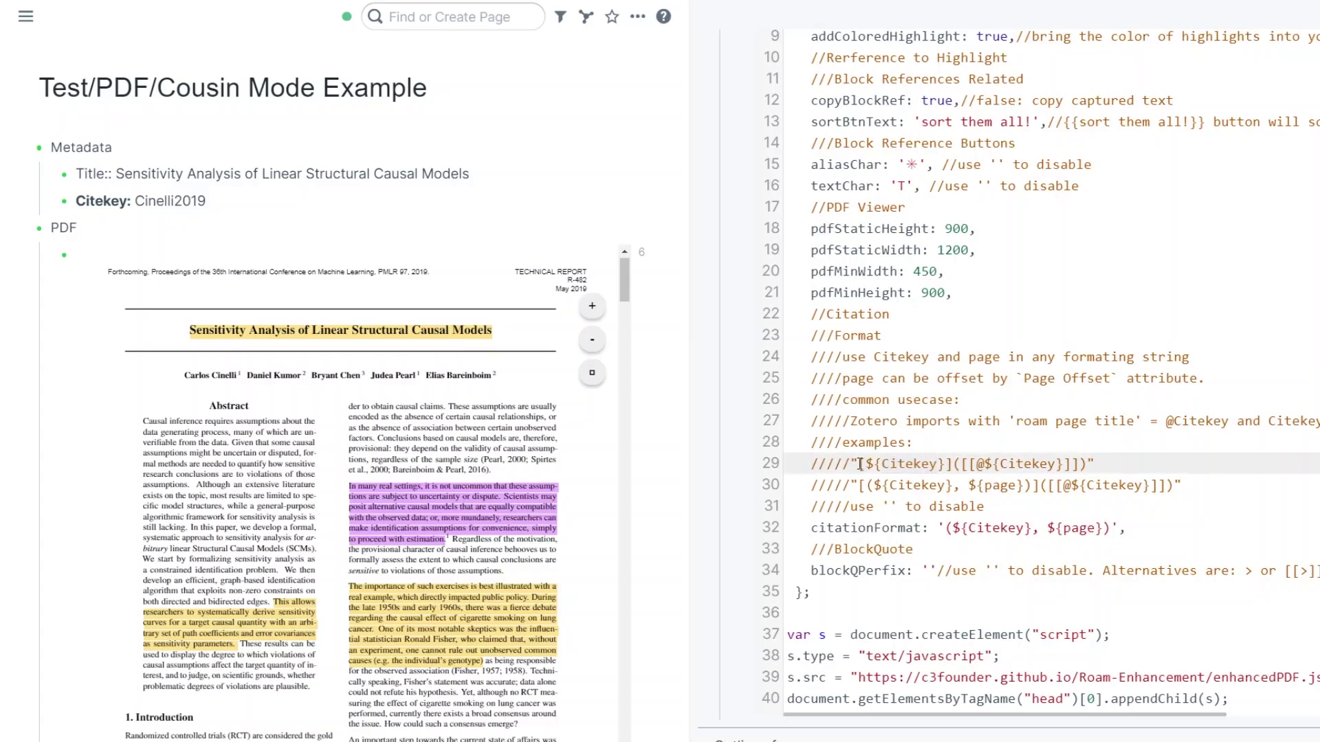
{"action": "left_click_drag", "start_coordinate": [860, 464], "coordinate": [1080, 460]}
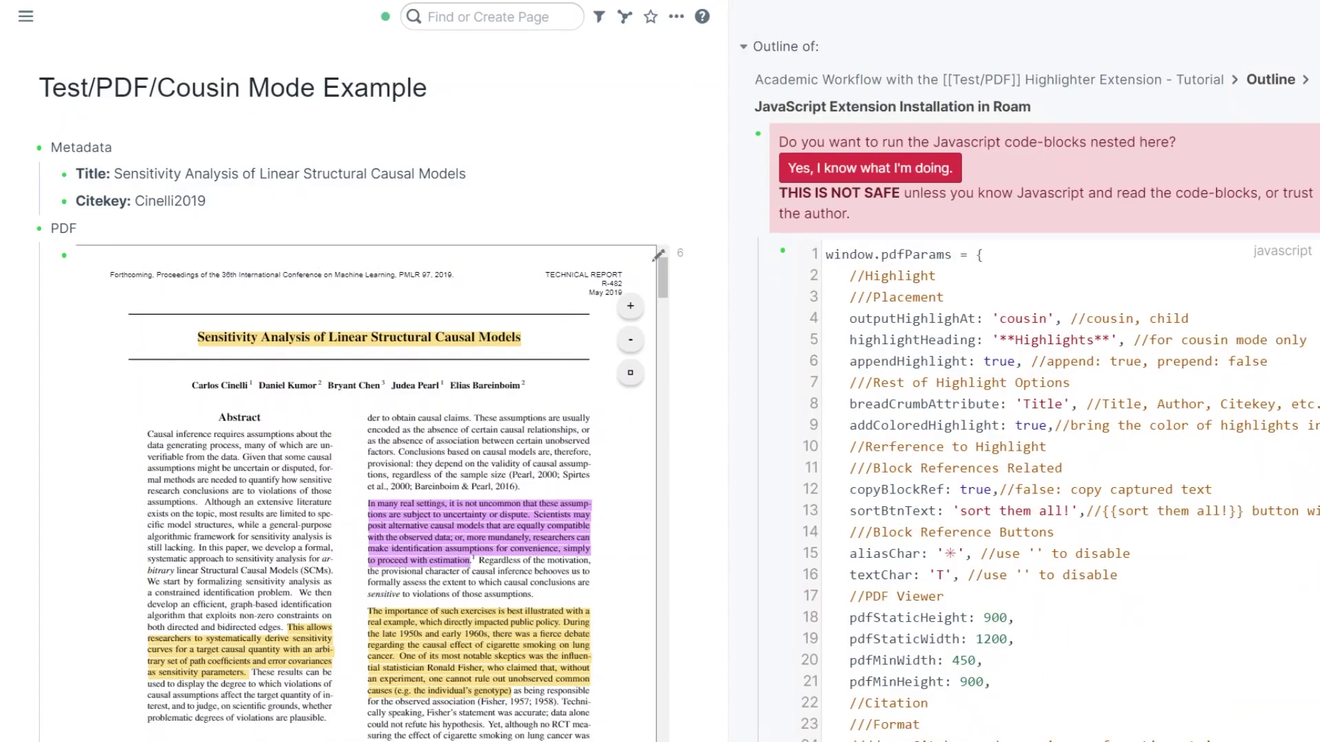
- Highlight the abstract's opening text in the PDF, from "Causal inference requires assumptions" to "formal methods are needed to"
{"action": "scroll", "coordinate": [365, 482], "scroll_direction": "down", "scroll_amount": 10}
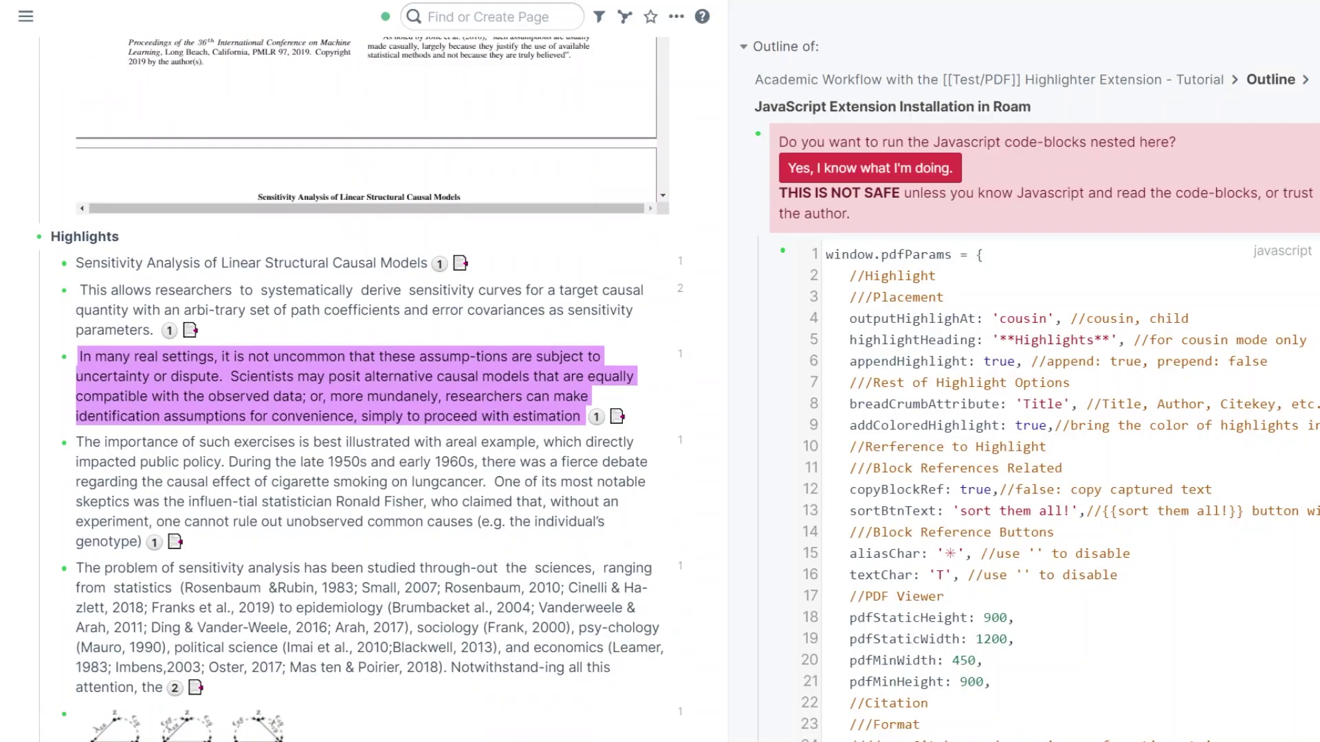
{"action": "left_click", "coordinate": [617, 416]}
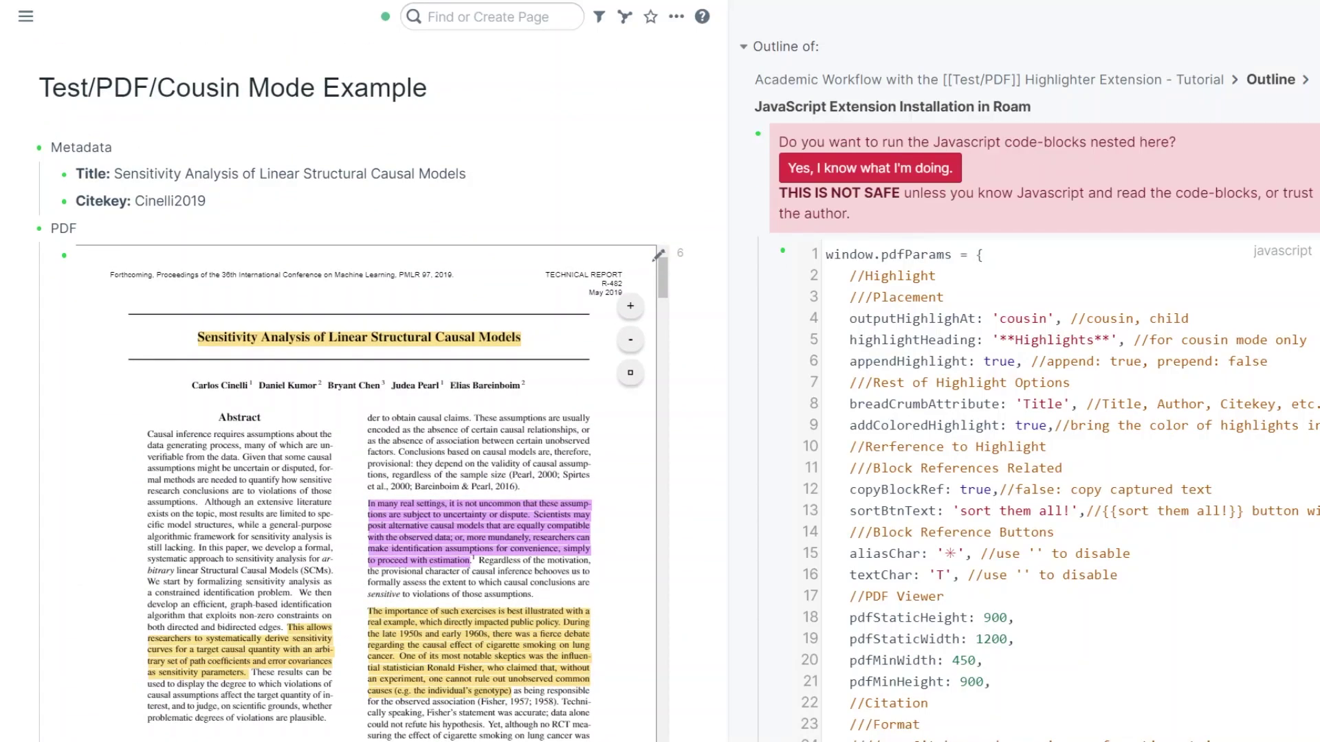
{"action": "left_click_drag", "start_coordinate": [148, 434], "coordinate": [247, 480]}
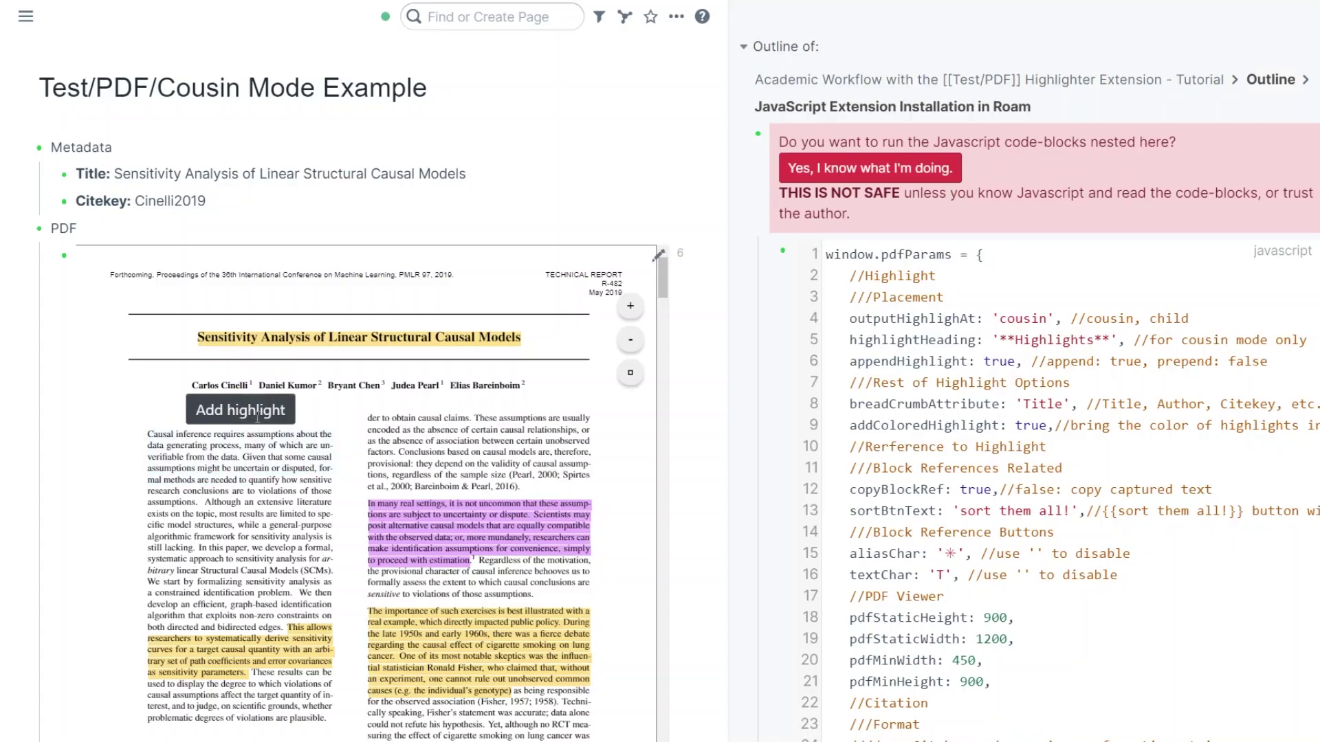
{"action": "left_click", "coordinate": [237, 407]}
- Check the citation appended to the newest block under Highlights, opening the block's text to inspect it
{"action": "scroll", "coordinate": [509, 474], "scroll_direction": "down", "scroll_amount": 15}
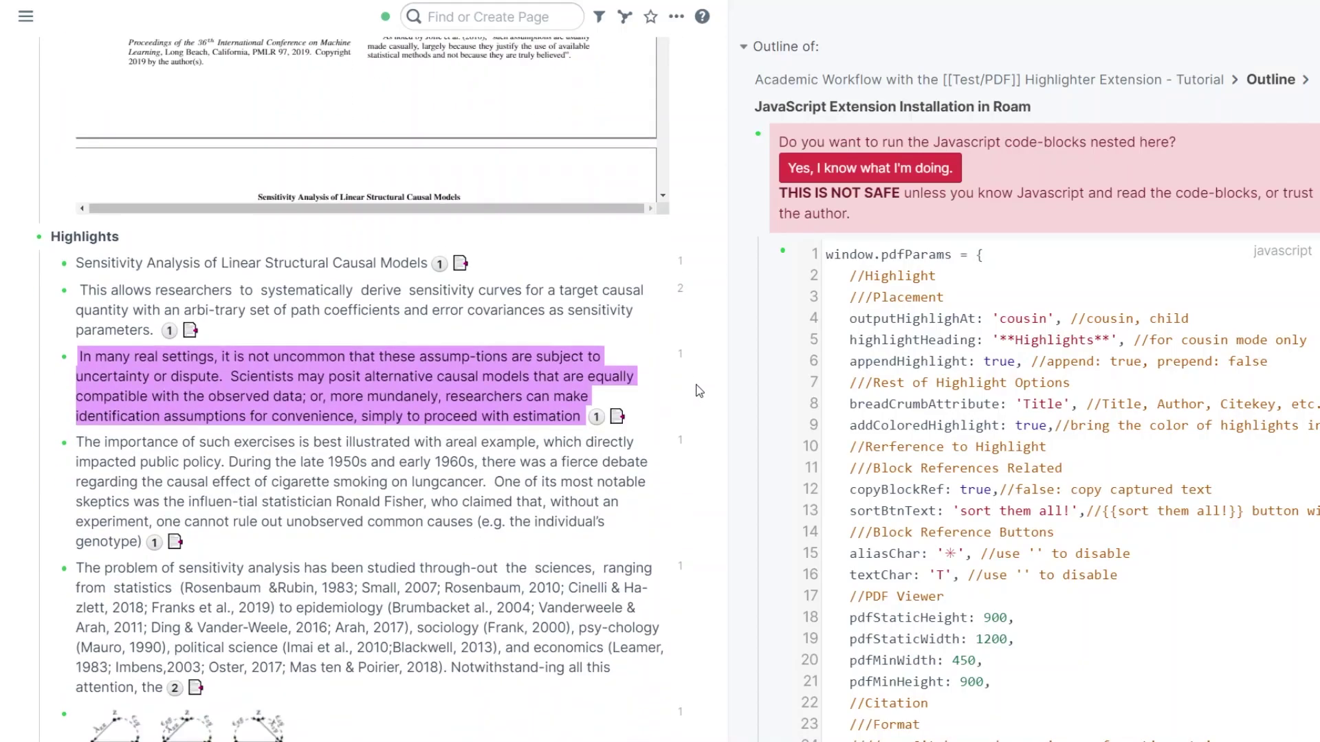
{"action": "scroll", "coordinate": [509, 474], "scroll_direction": "down", "scroll_amount": 2}
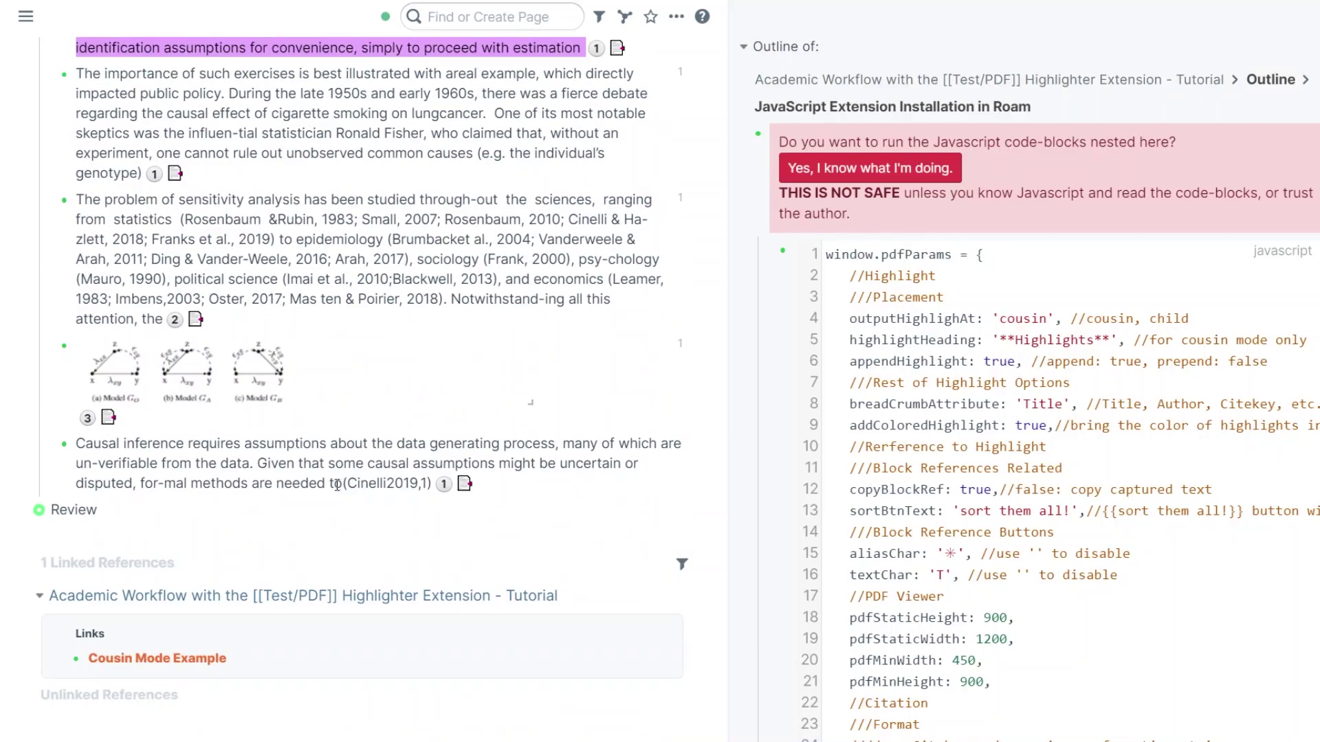
{"action": "left_click", "coordinate": [337, 485]}
{"action": "left_click_drag", "start_coordinate": [343, 483], "coordinate": [379, 483]}
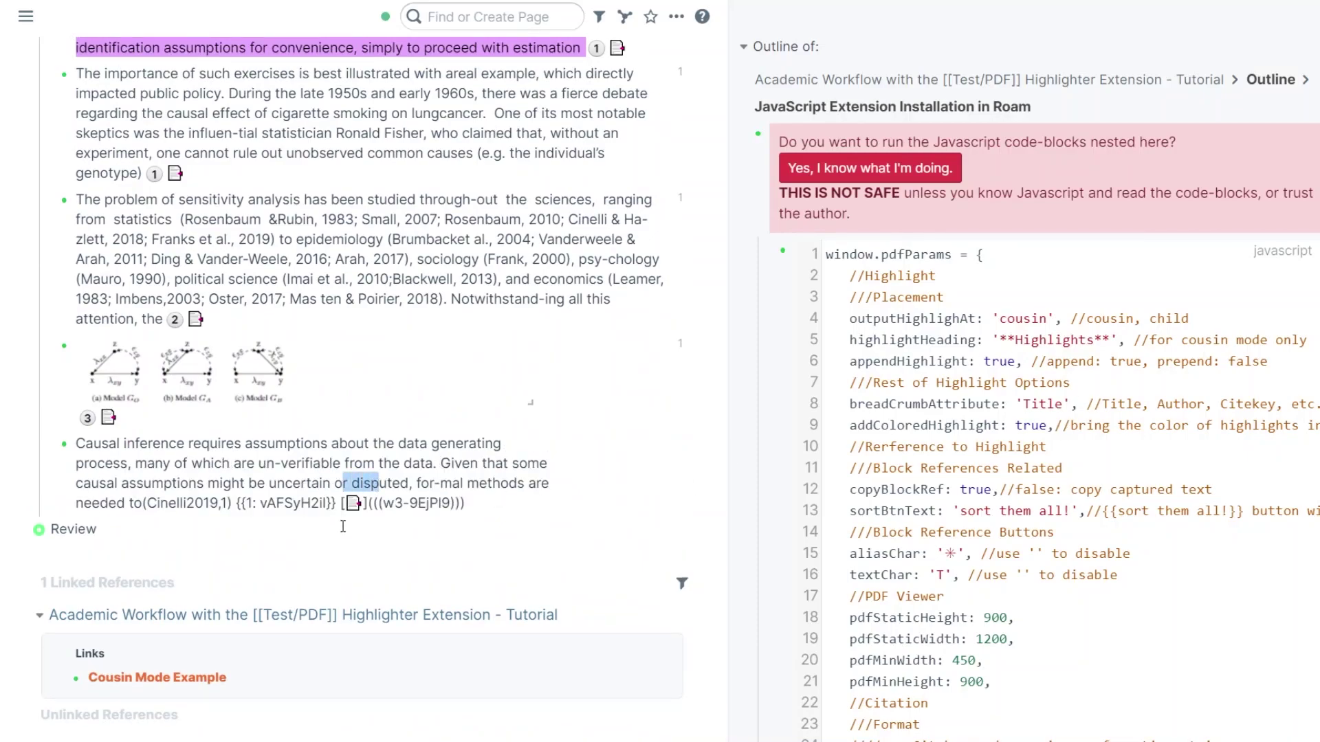
{"action": "left_click", "coordinate": [343, 526]}
{"action": "left_click", "coordinate": [197, 500]}
{"action": "left_click_drag", "start_coordinate": [145, 505], "coordinate": [232, 505]}
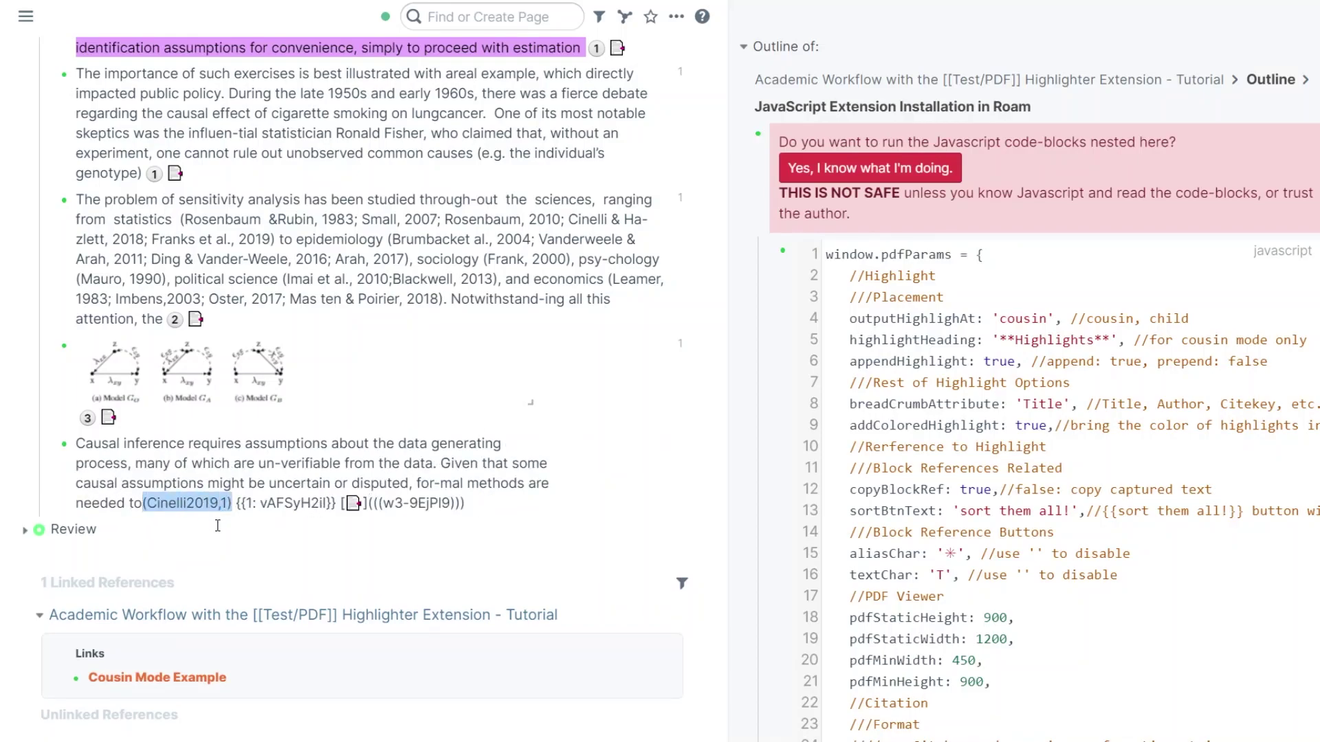
- Return to the Academic Workflow tutorial page and import the file roam-export.json
{"action": "key", "text": "alt+Left"}
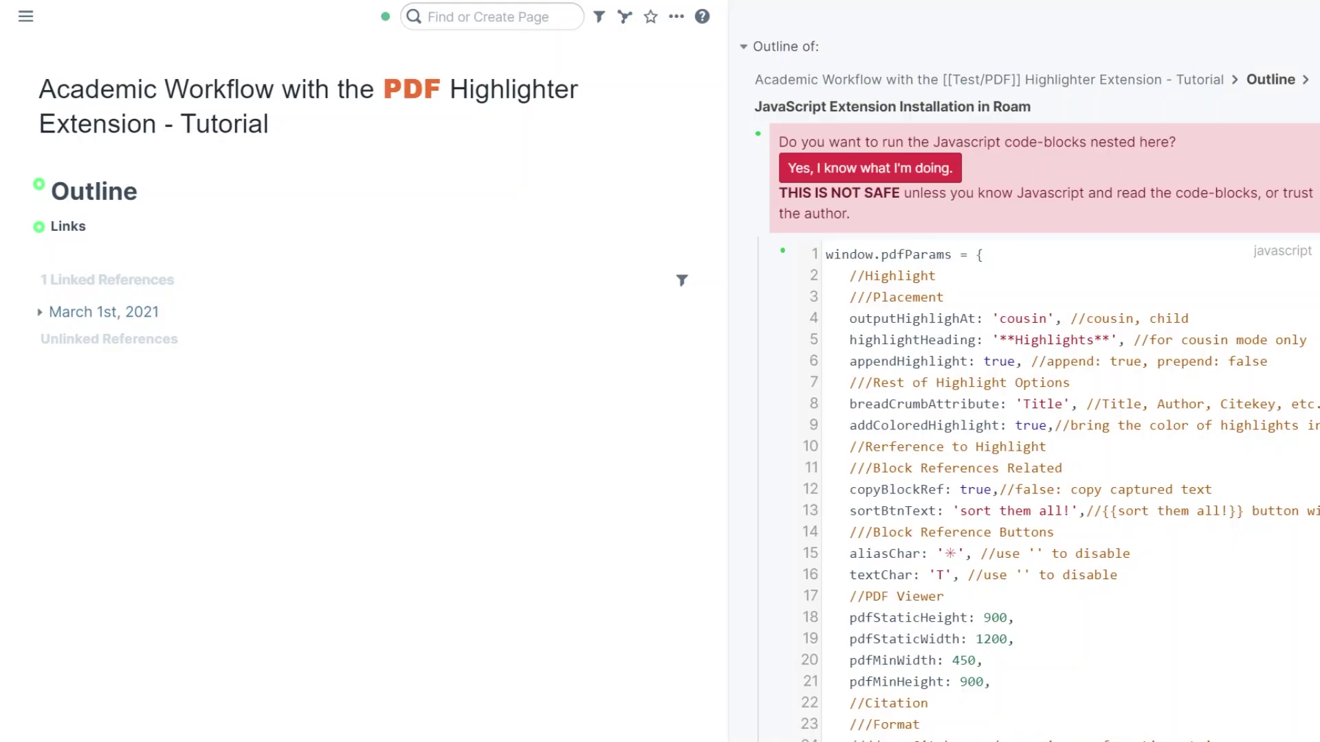
{"action": "left_click", "coordinate": [677, 16]}
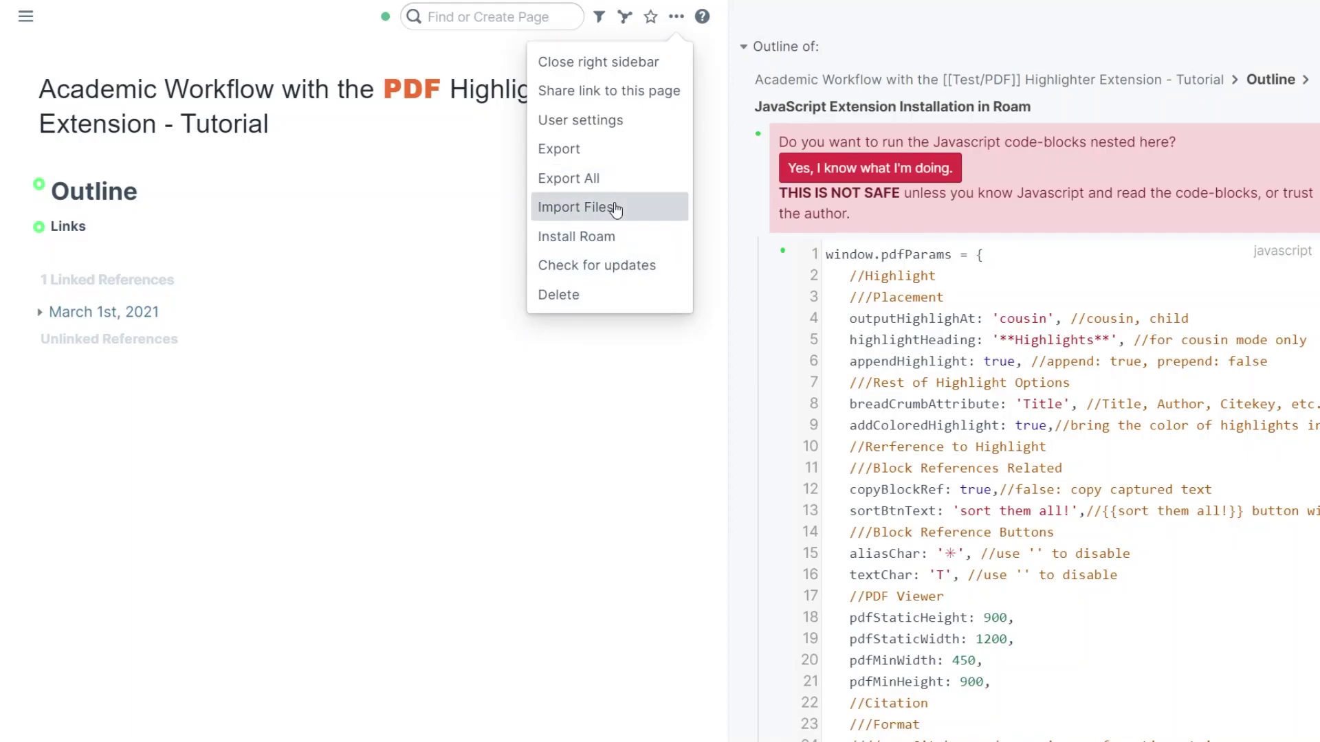
{"action": "left_click", "coordinate": [615, 208]}
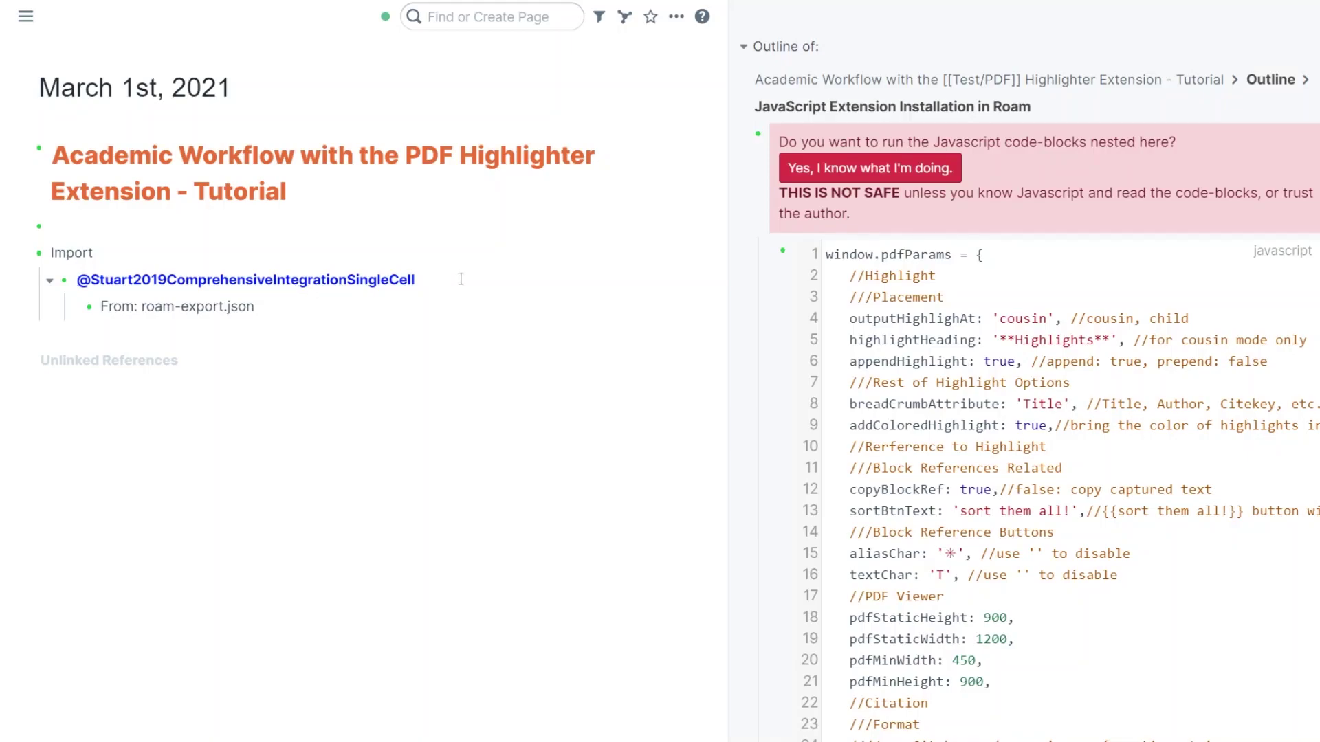
{"action": "left_click", "coordinate": [487, 273]}
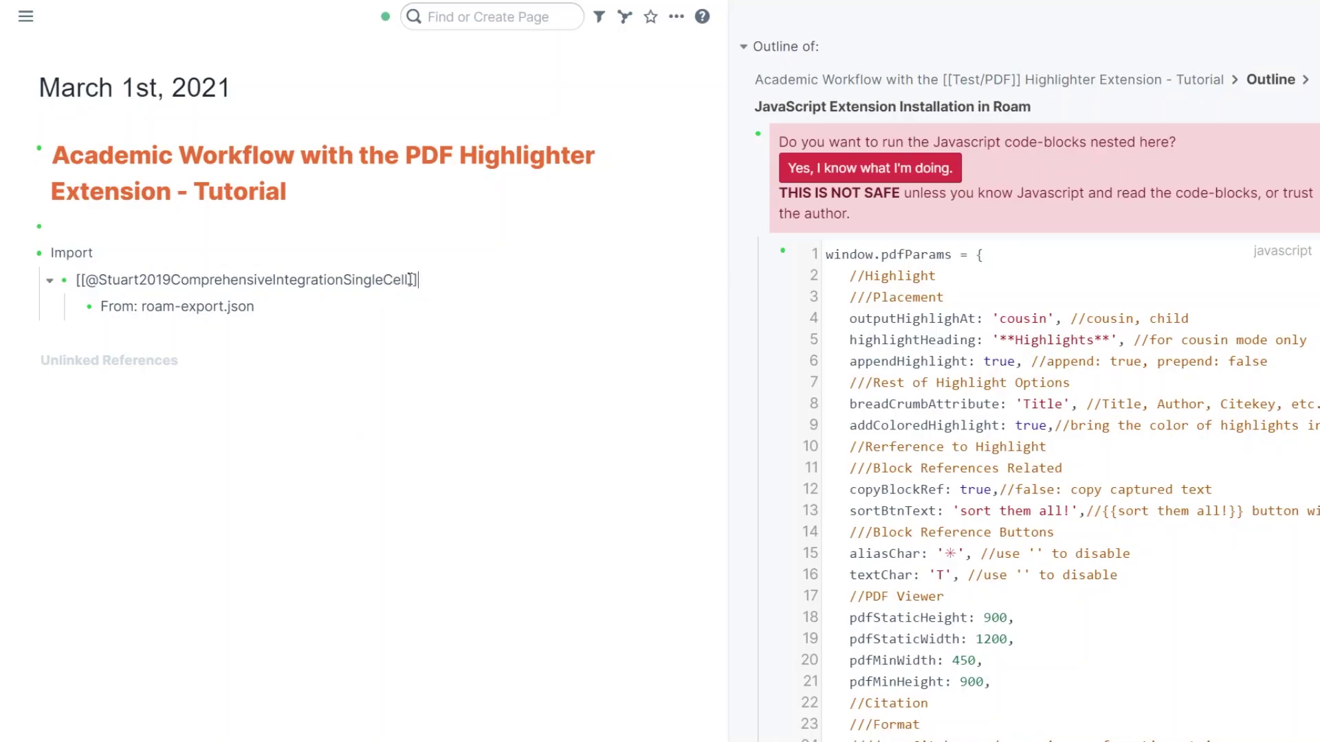
{"action": "left_click_drag", "start_coordinate": [410, 279], "coordinate": [108, 280]}
{"action": "left_click", "coordinate": [205, 318]}
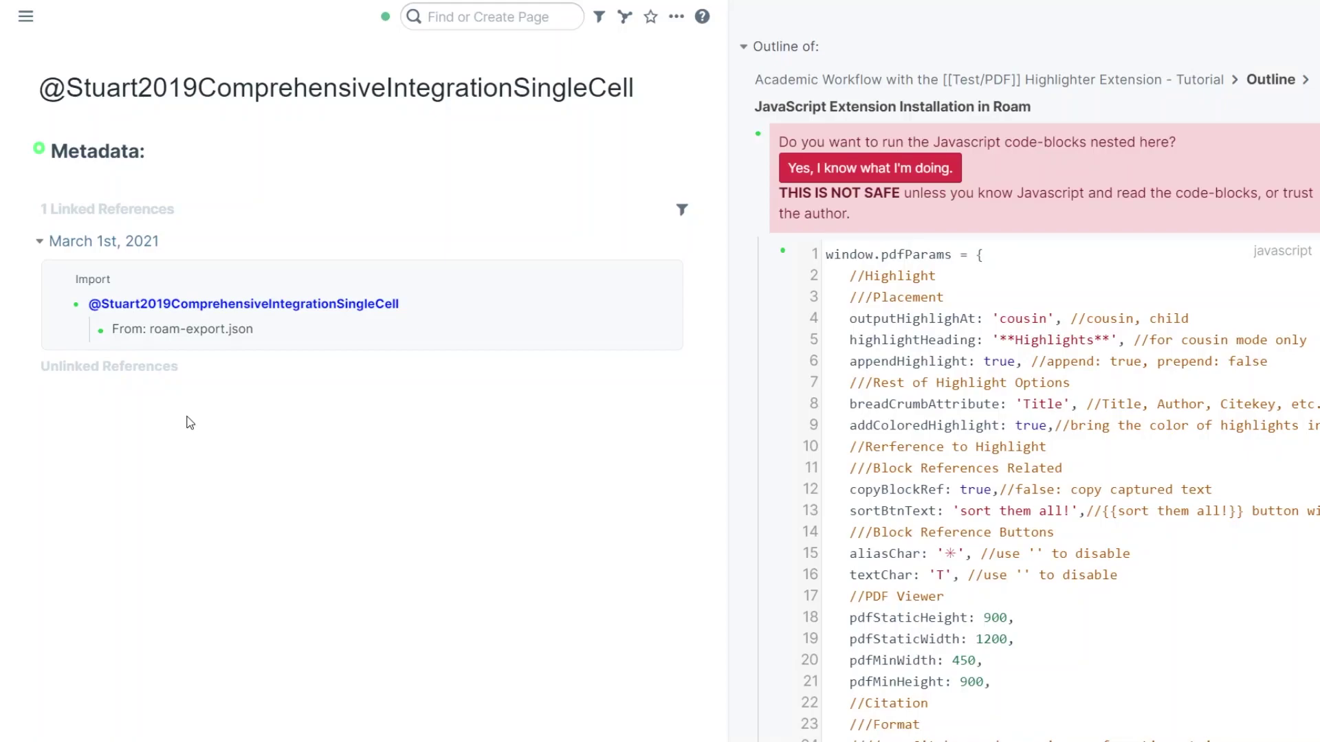
{"action": "left_click", "coordinate": [25, 153]}
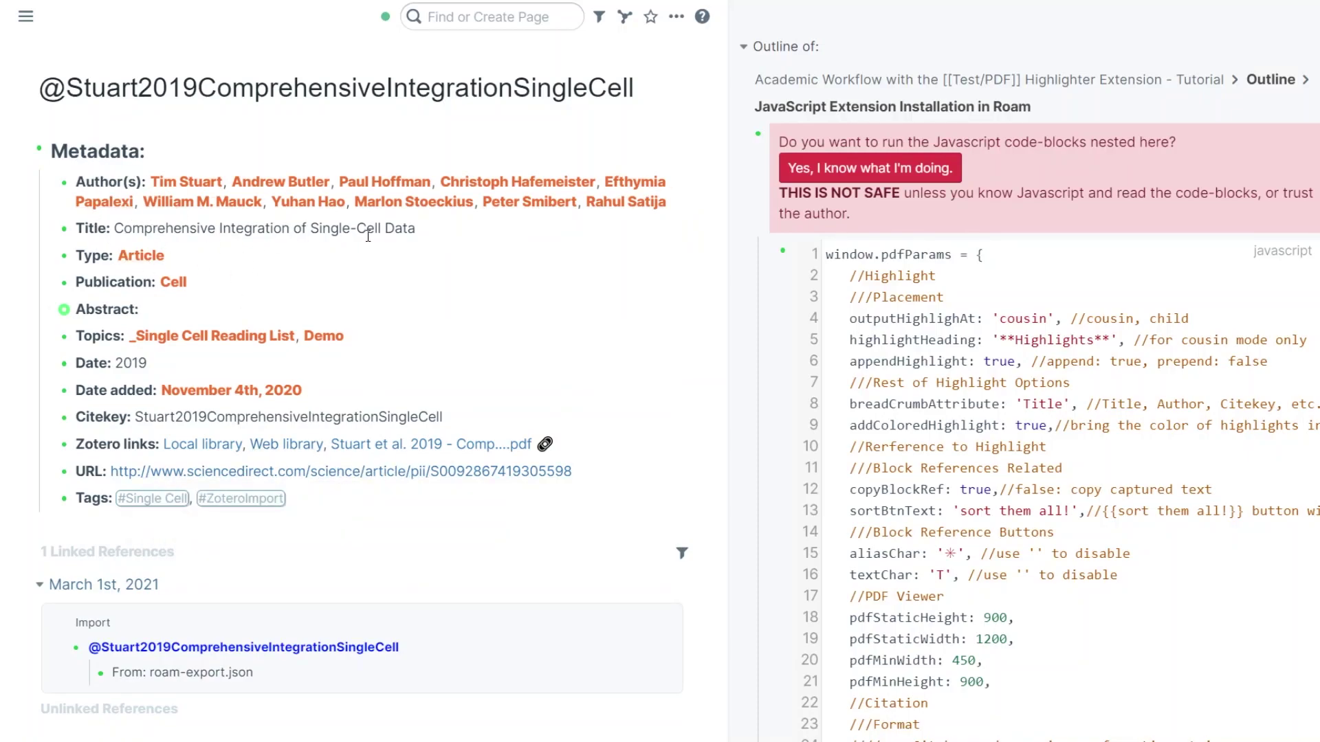
{"action": "left_click", "coordinate": [474, 233]}
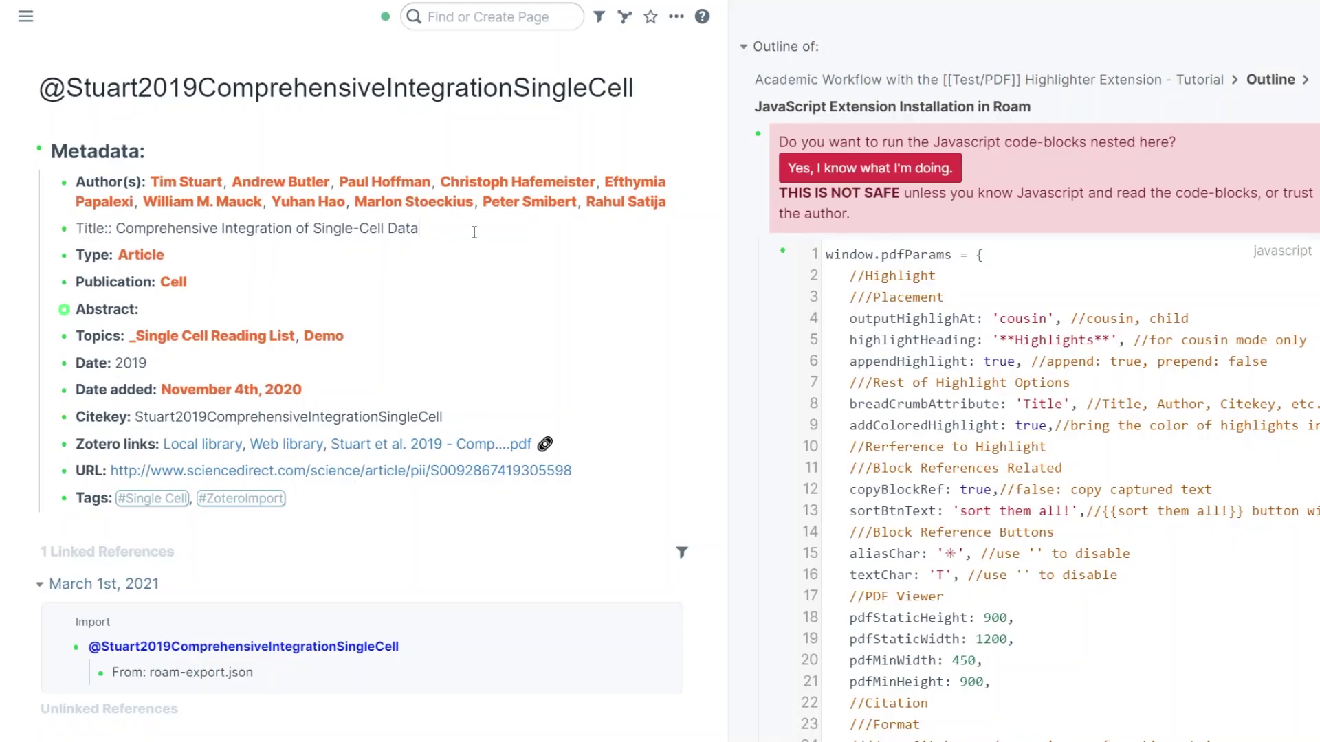
{"action": "left_click", "coordinate": [228, 256]}
- Run the extension's JavaScript with citationFormat '[(${Citekey}, ${page})]([[@${Citekey}]])', and collapse the page's Metadata block
{"action": "left_click", "coordinate": [870, 167]}
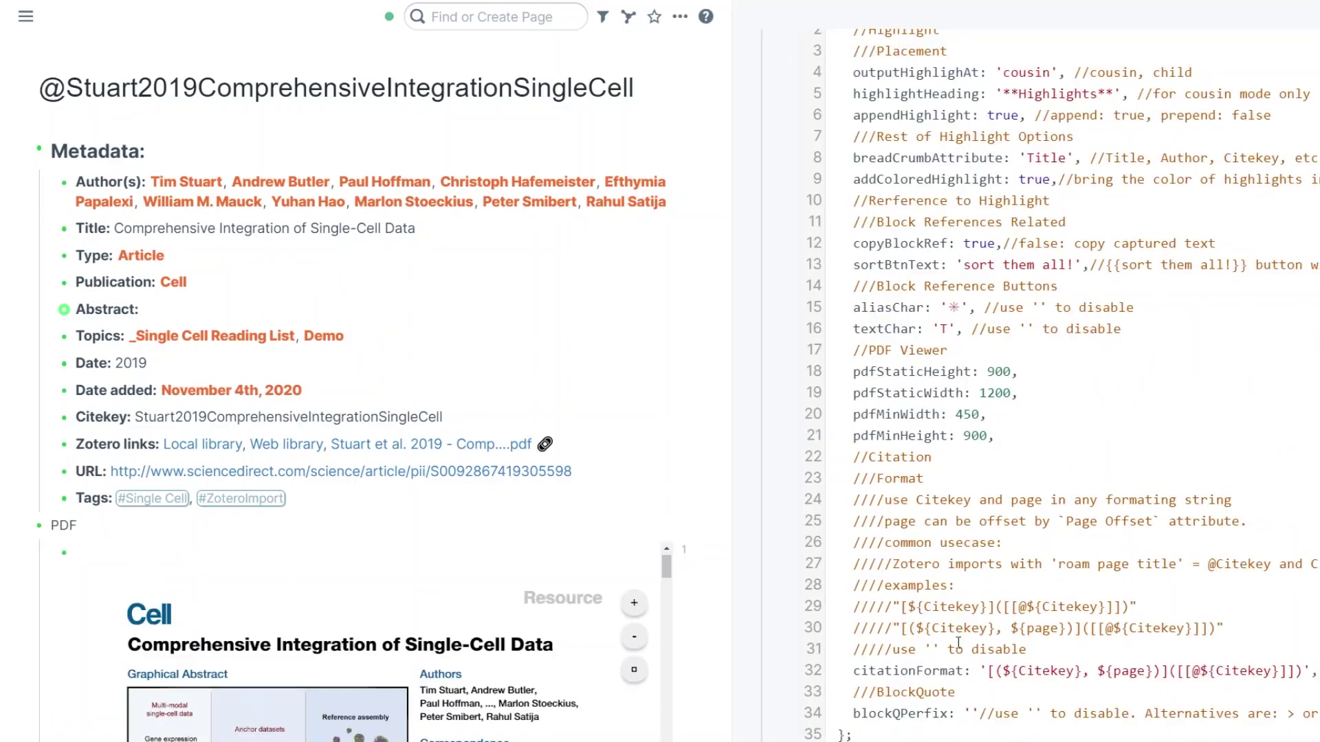
{"action": "left_click", "coordinate": [1314, 670]}
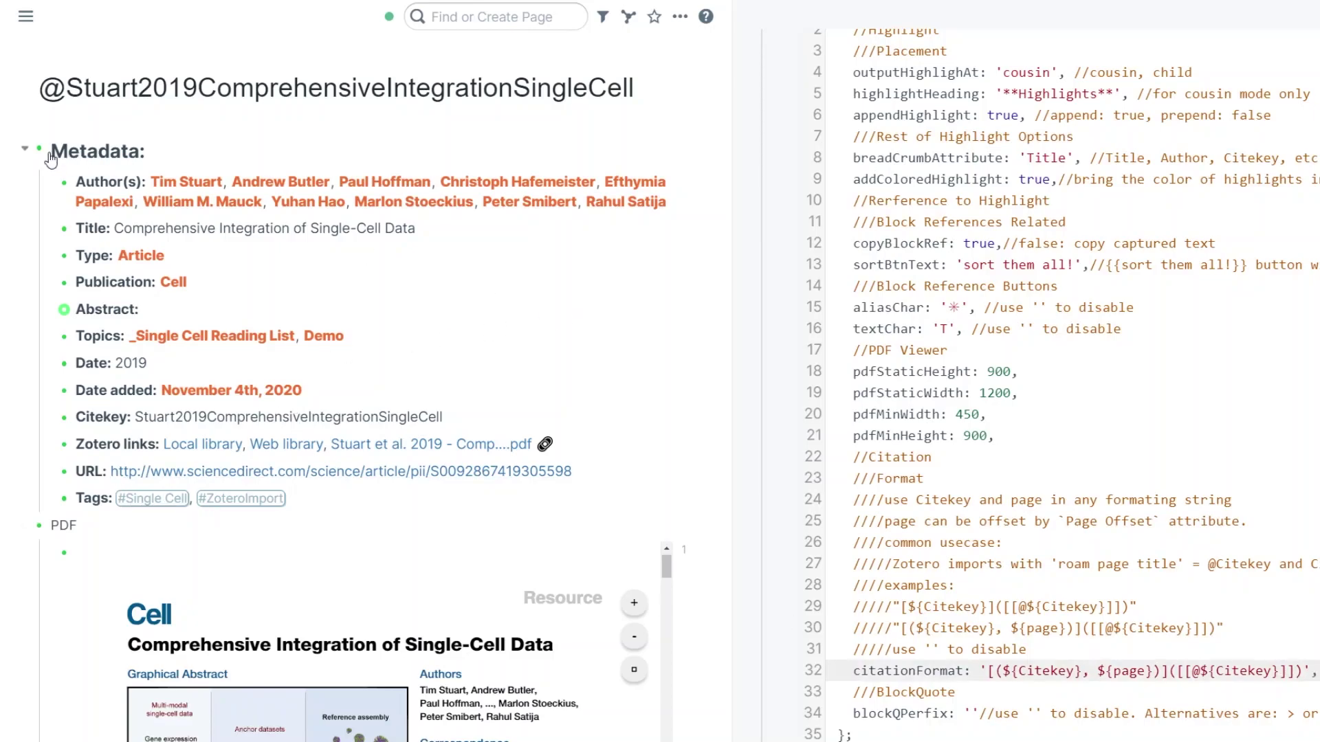
{"action": "left_click", "coordinate": [25, 147]}
- Highlight the text from "motivating the need to leverage information" to "approaches that aim to measure" on the PDF's second page
{"action": "scroll", "coordinate": [720, 214], "scroll_direction": "down", "scroll_amount": 4}
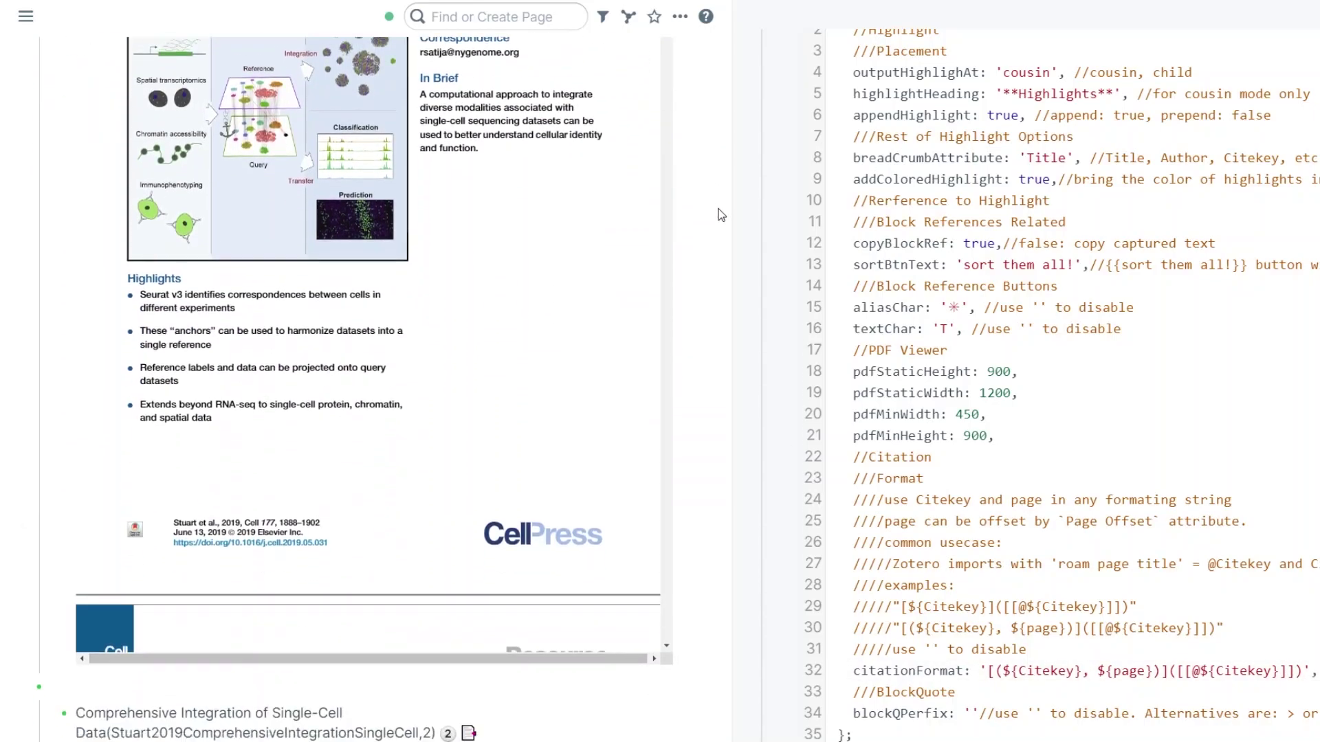
{"action": "scroll", "coordinate": [534, 241], "scroll_direction": "down", "scroll_amount": 7}
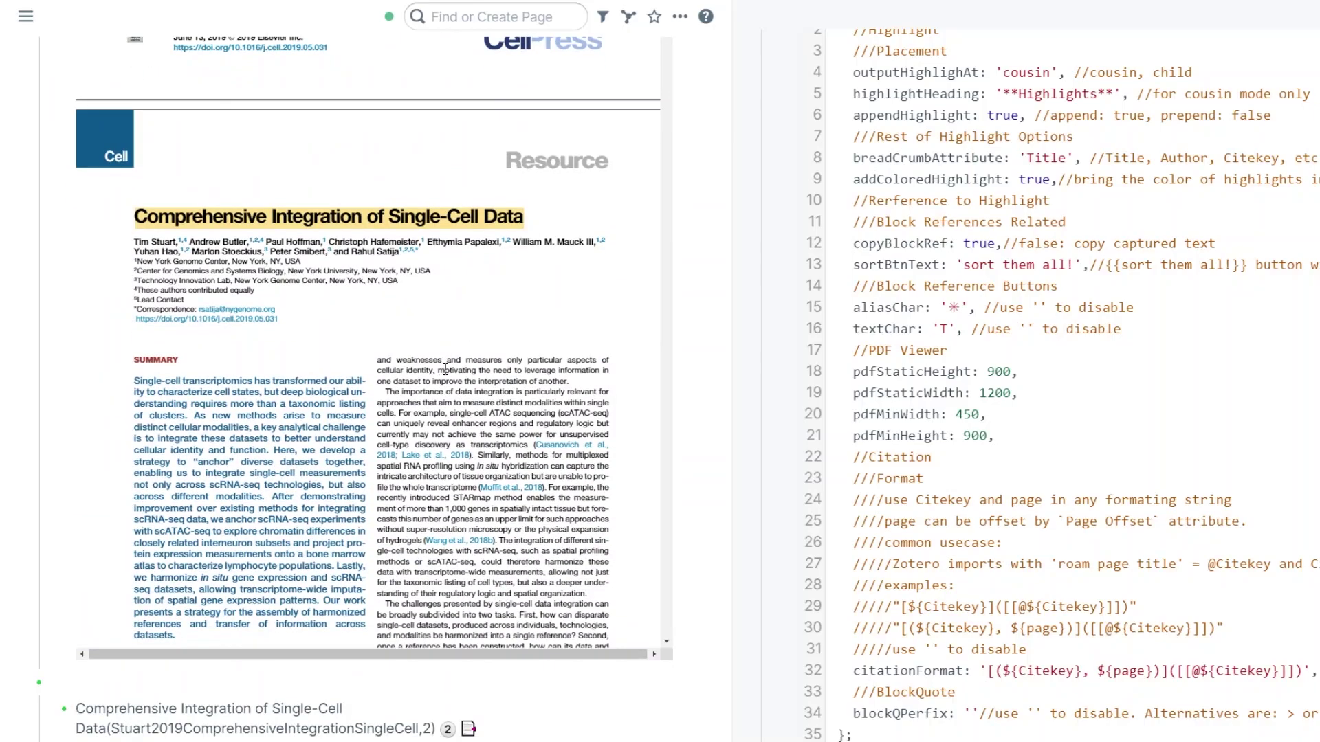
{"action": "left_click_drag", "start_coordinate": [455, 397], "coordinate": [493, 401]}
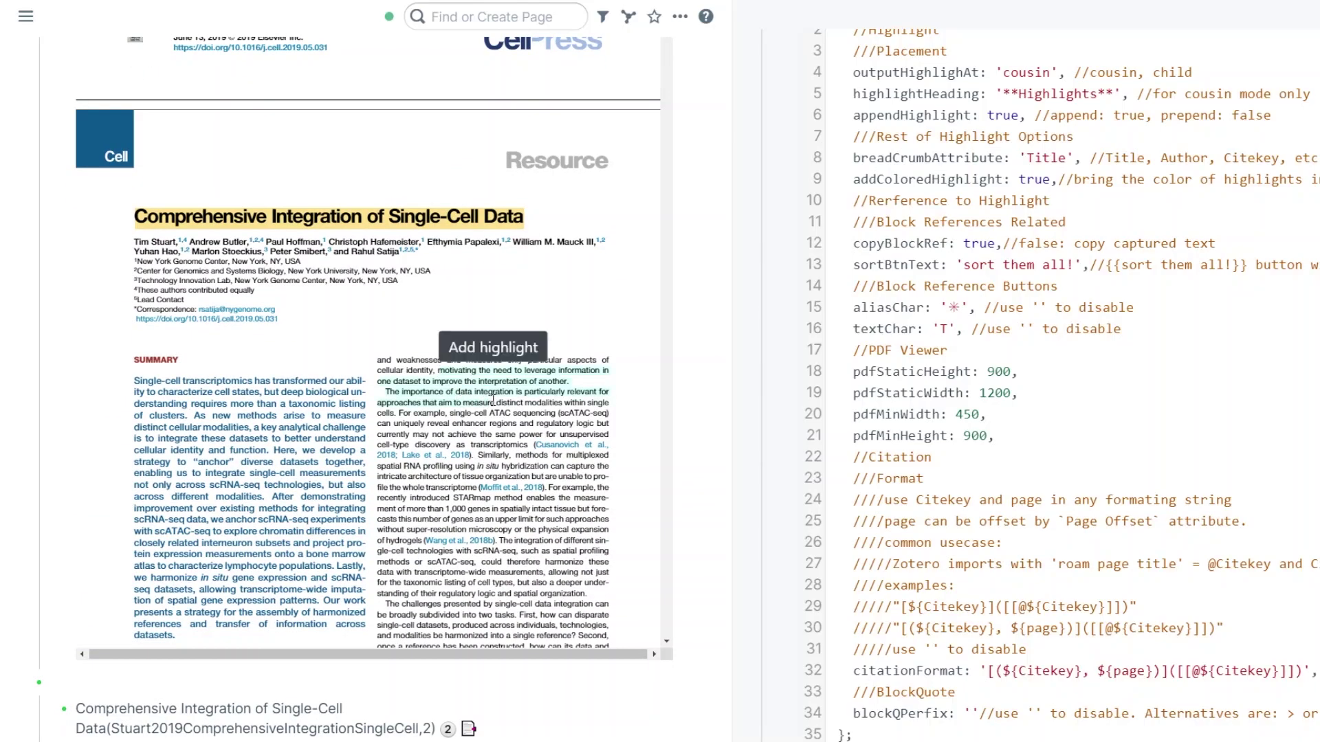
{"action": "left_click", "coordinate": [493, 347]}
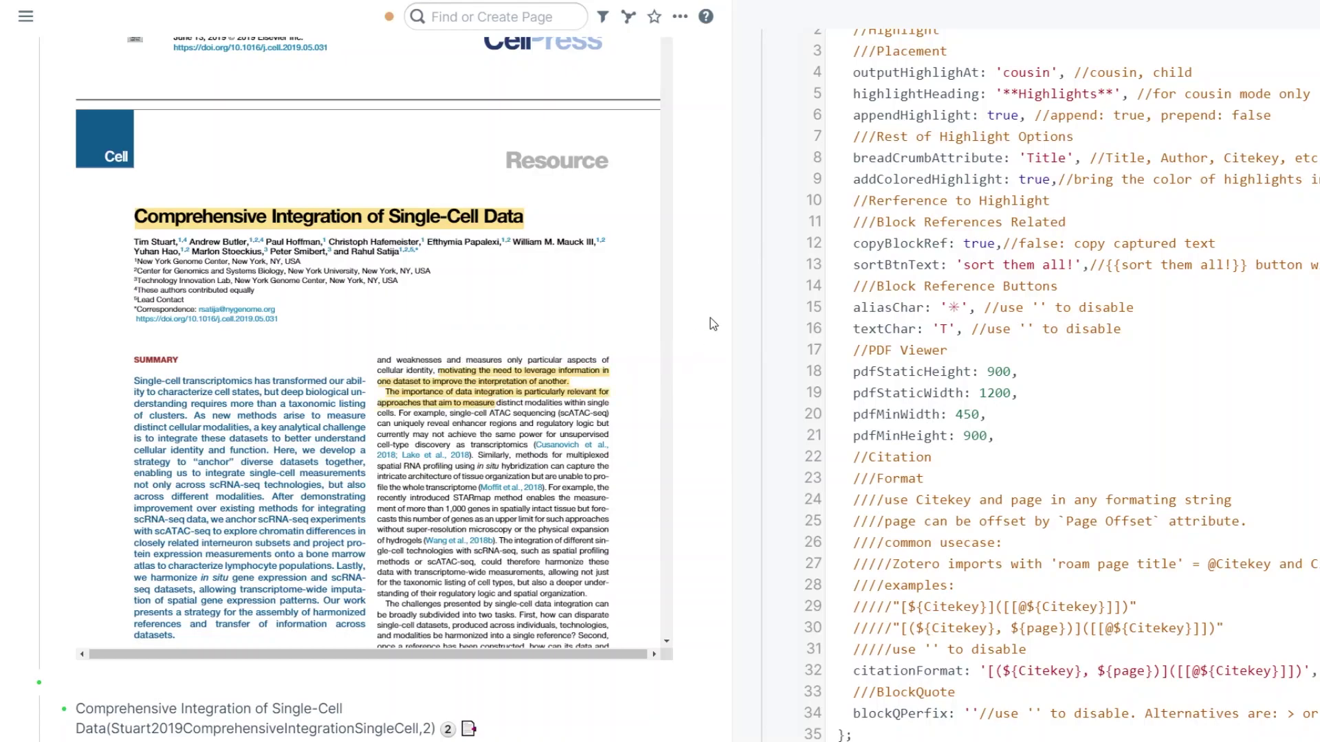
- Check the citation link in the new highlight block and open its cited page in the sidebar
{"action": "scroll", "coordinate": [711, 316], "scroll_direction": "down", "scroll_amount": 4}
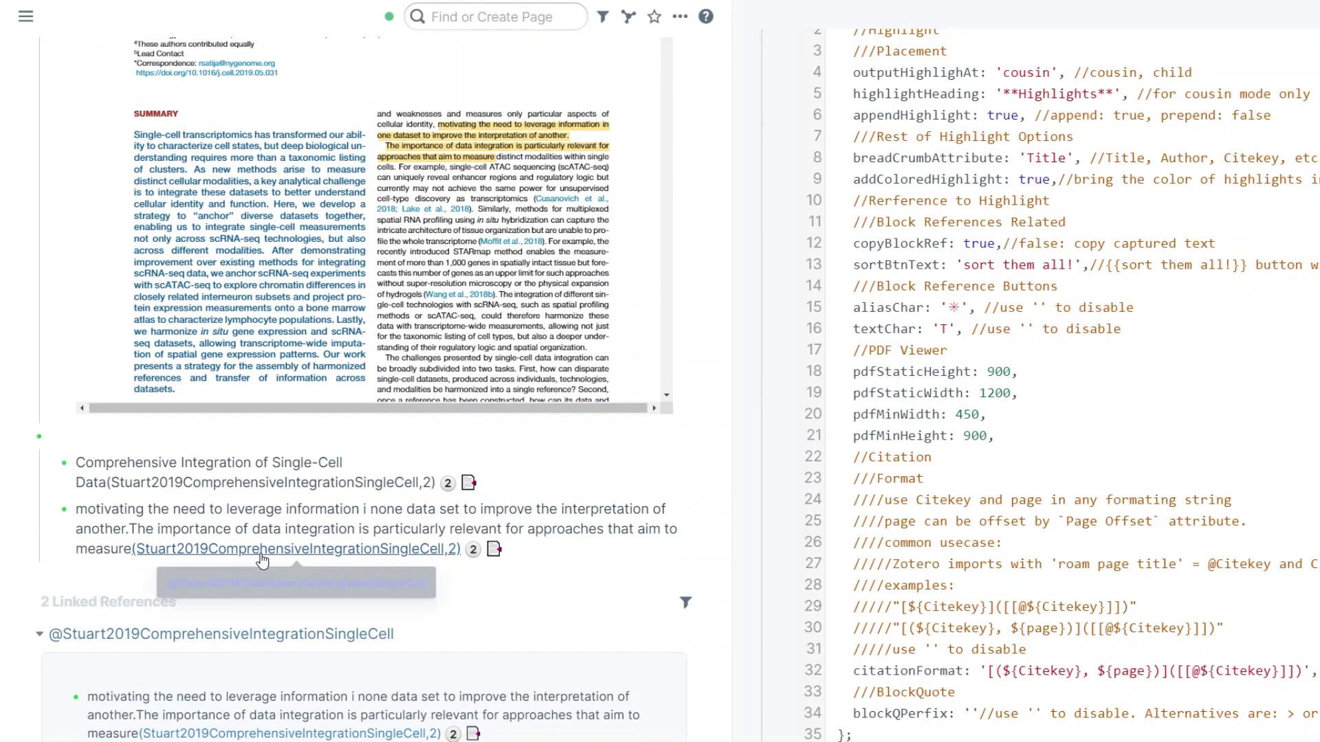
{"action": "mouse_move", "coordinate": [292, 555]}
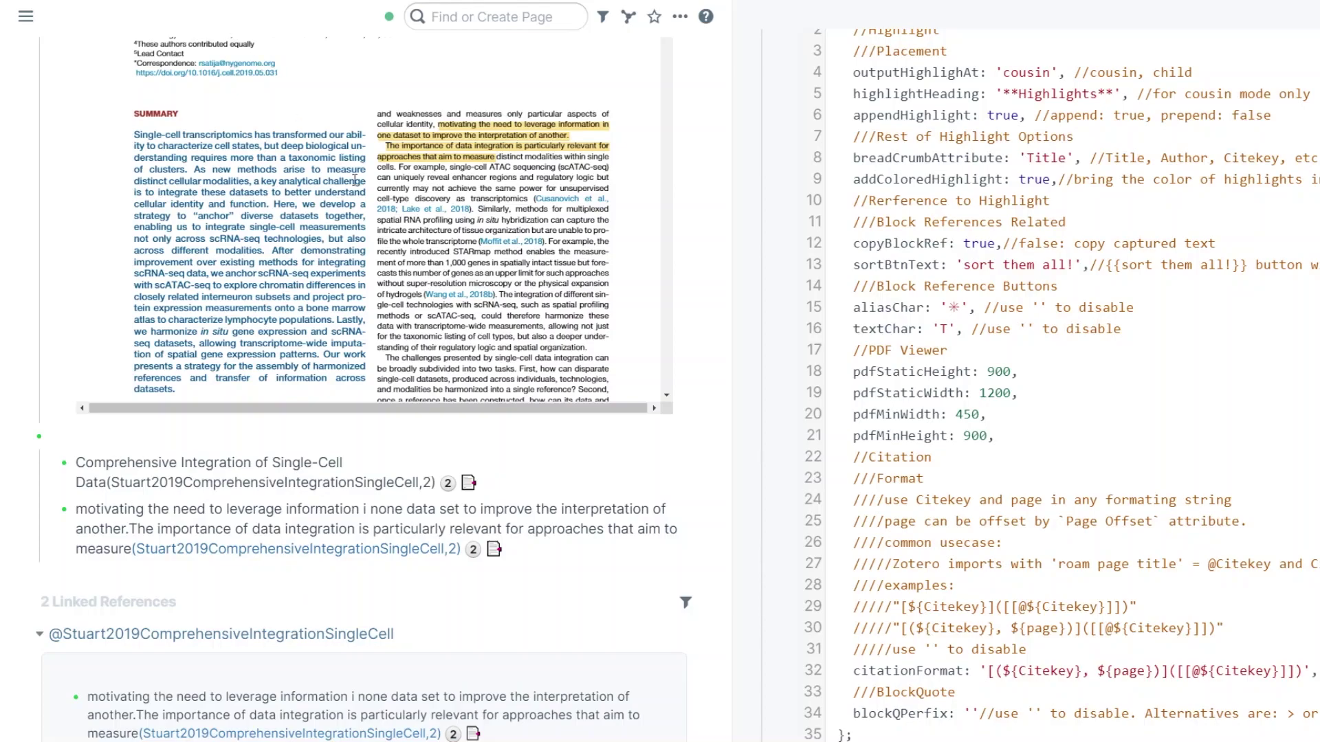
{"action": "left_click", "coordinate": [316, 556], "text": "shift"}
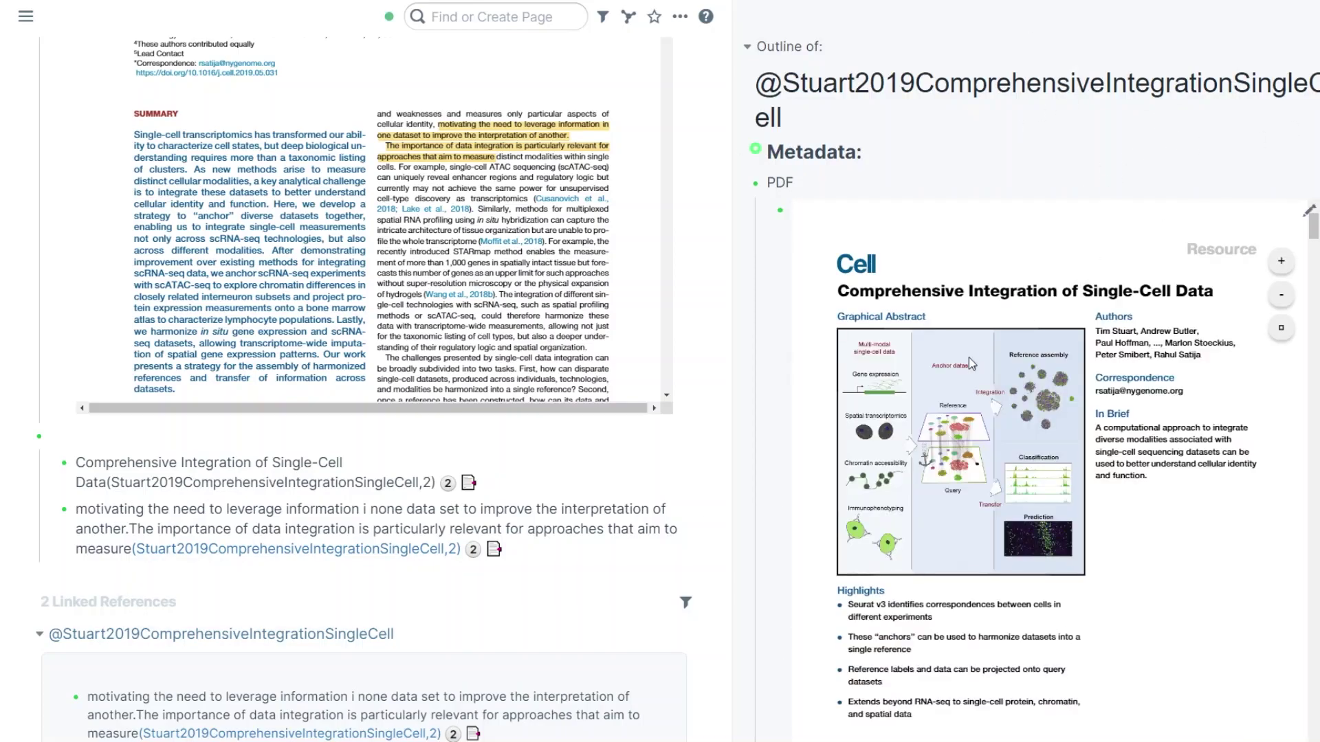
{"action": "mouse_move", "coordinate": [451, 558]}
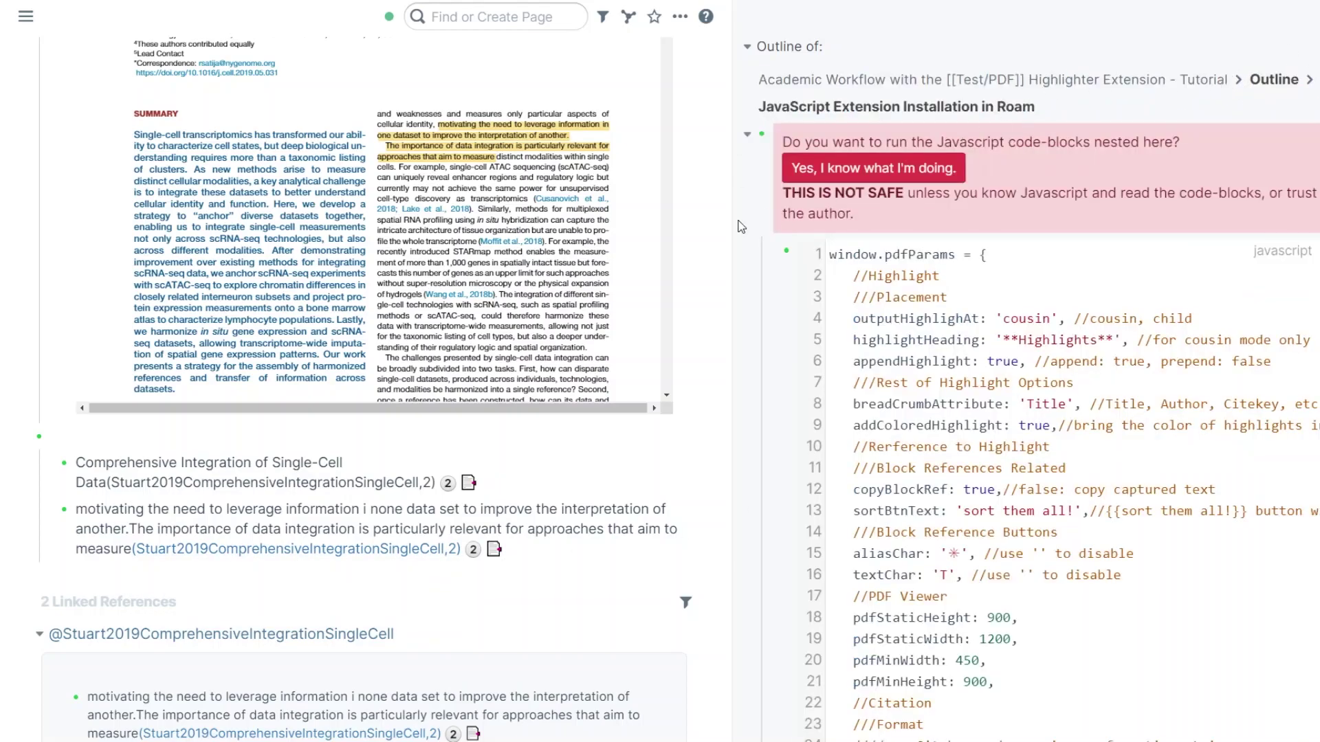
{"action": "scroll", "coordinate": [760, 227], "scroll_direction": "down", "scroll_amount": 3}
{"action": "scroll", "coordinate": [713, 229], "scroll_direction": "up", "scroll_amount": 10}
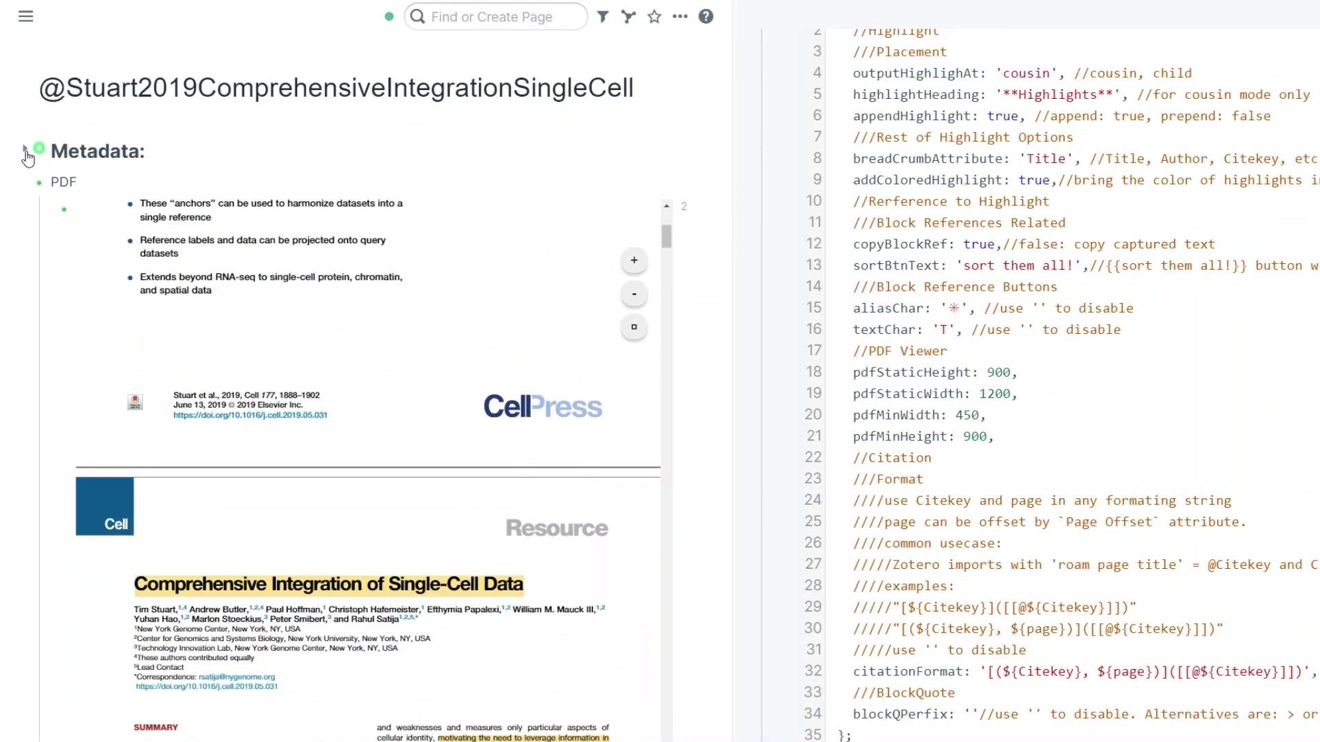
- Expand the Metadata block and add a "Page Offset:: 1" attribute below the Type attribute
{"action": "left_click", "coordinate": [25, 149]}
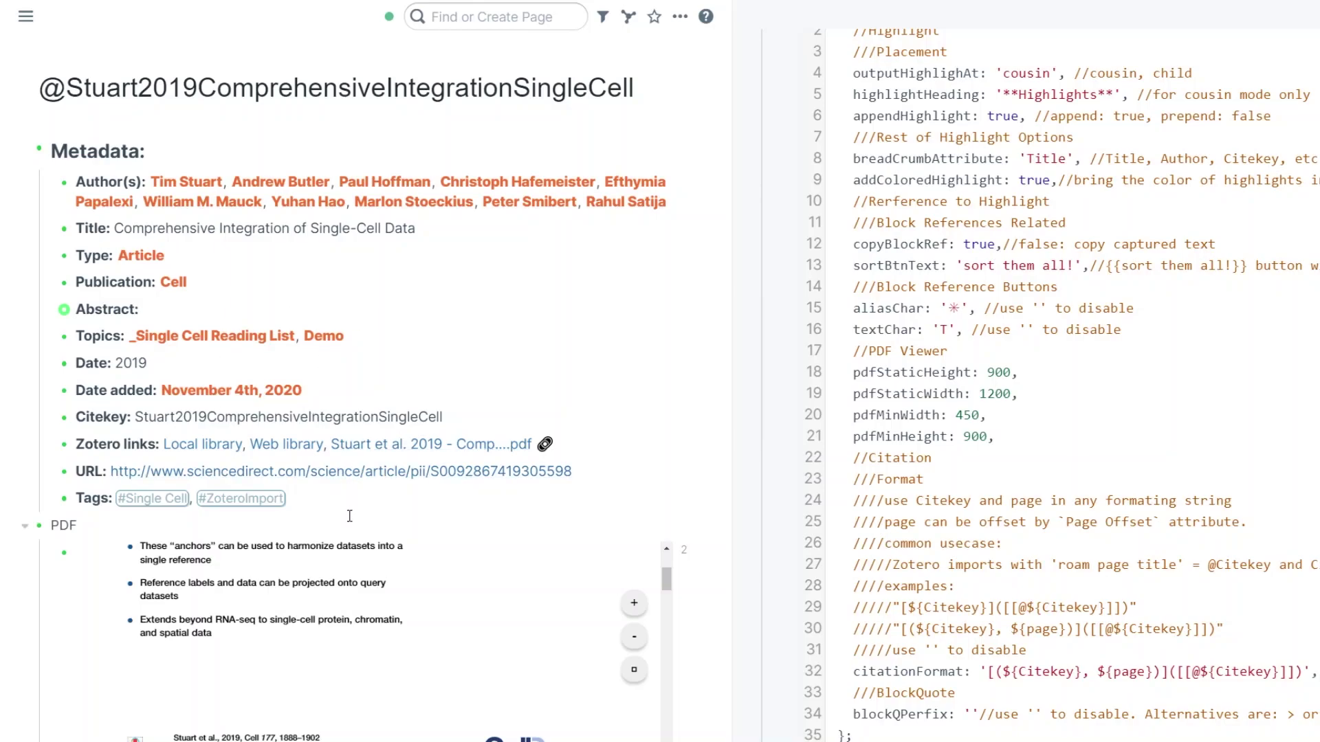
{"action": "left_click", "coordinate": [232, 251]}
{"action": "key", "text": "Return"}
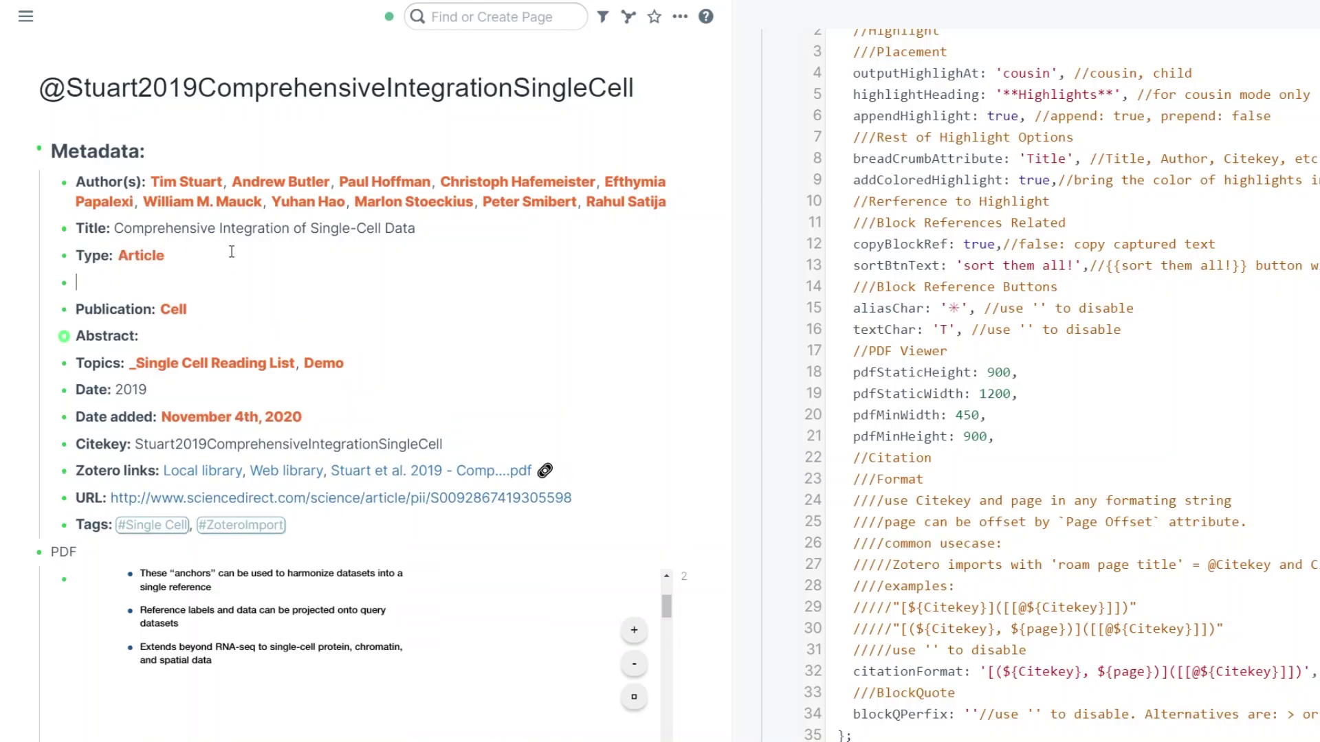
{"action": "type", "text": "Page Offset:: 1"}
{"action": "key", "text": "Escape"}
- Highlight the PDF passage from "1,000 genes in spatially intact tissue" to "(Wang et al., 2018b). The" and check its citation's page number
{"action": "scroll", "coordinate": [641, 495], "scroll_direction": "down", "scroll_amount": 10}
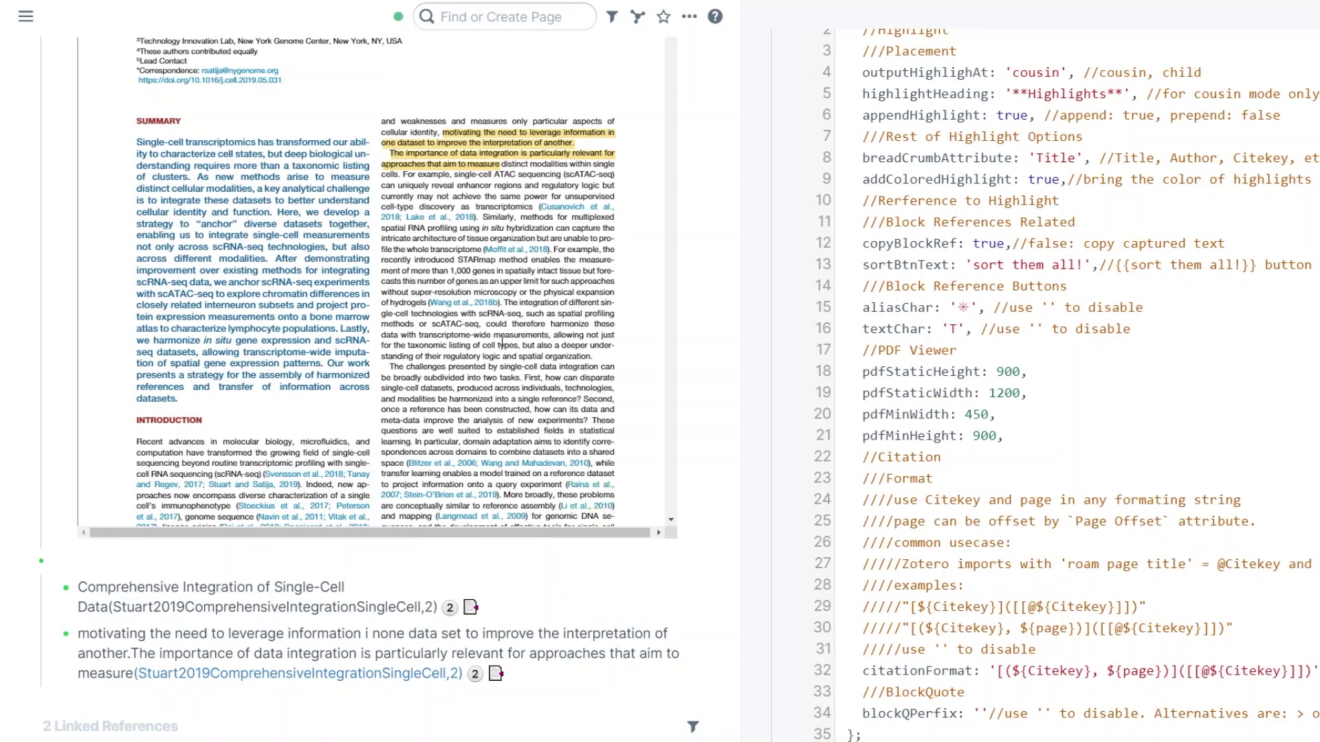
{"action": "left_click_drag", "start_coordinate": [444, 269], "coordinate": [519, 288]}
{"action": "left_click", "coordinate": [512, 248]}
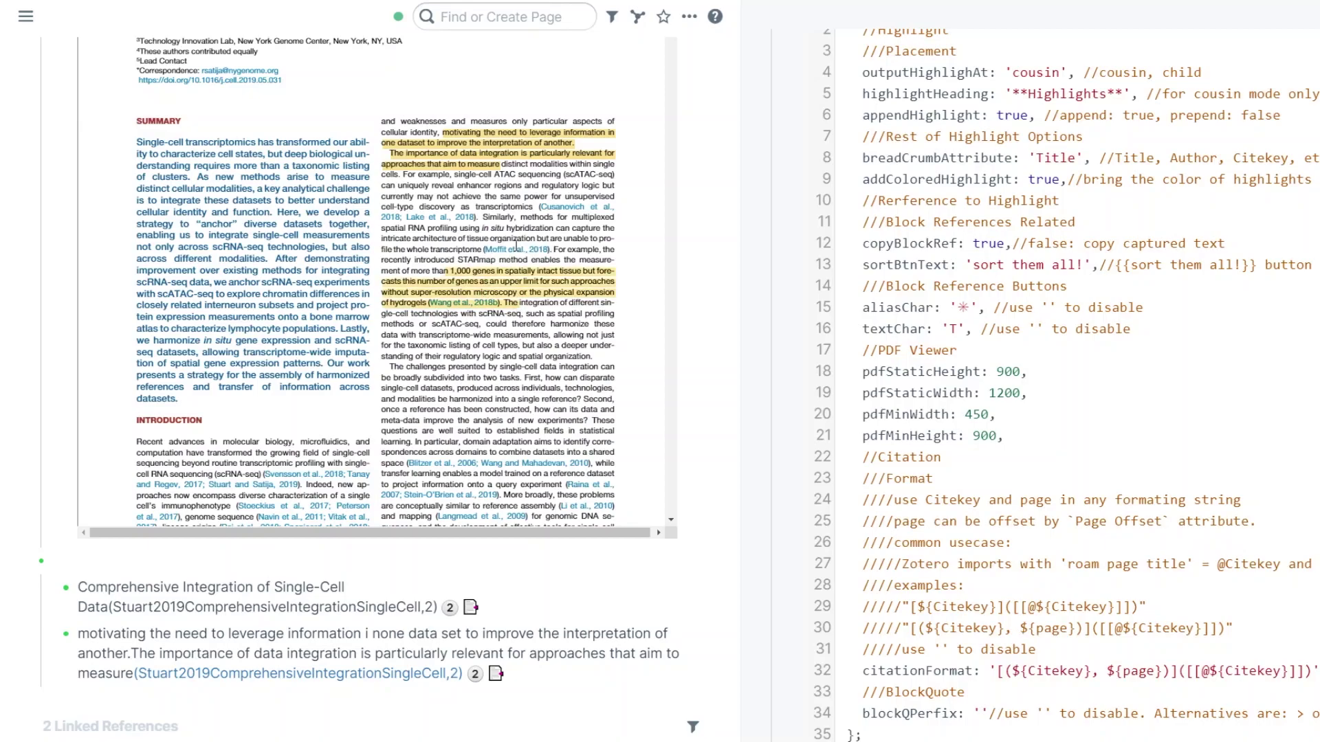
{"action": "scroll", "coordinate": [715, 392], "scroll_direction": "down", "scroll_amount": 4}
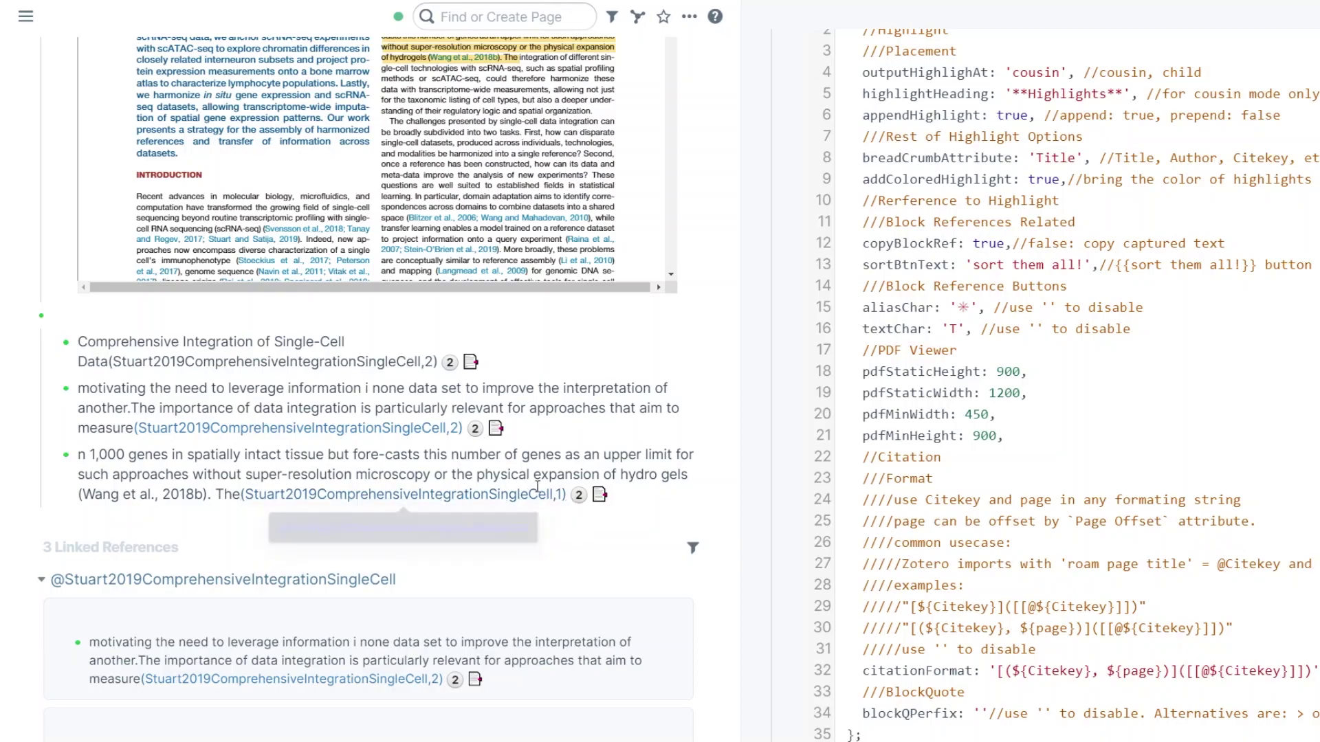
{"action": "scroll", "coordinate": [662, 417], "scroll_direction": "up", "scroll_amount": 4}
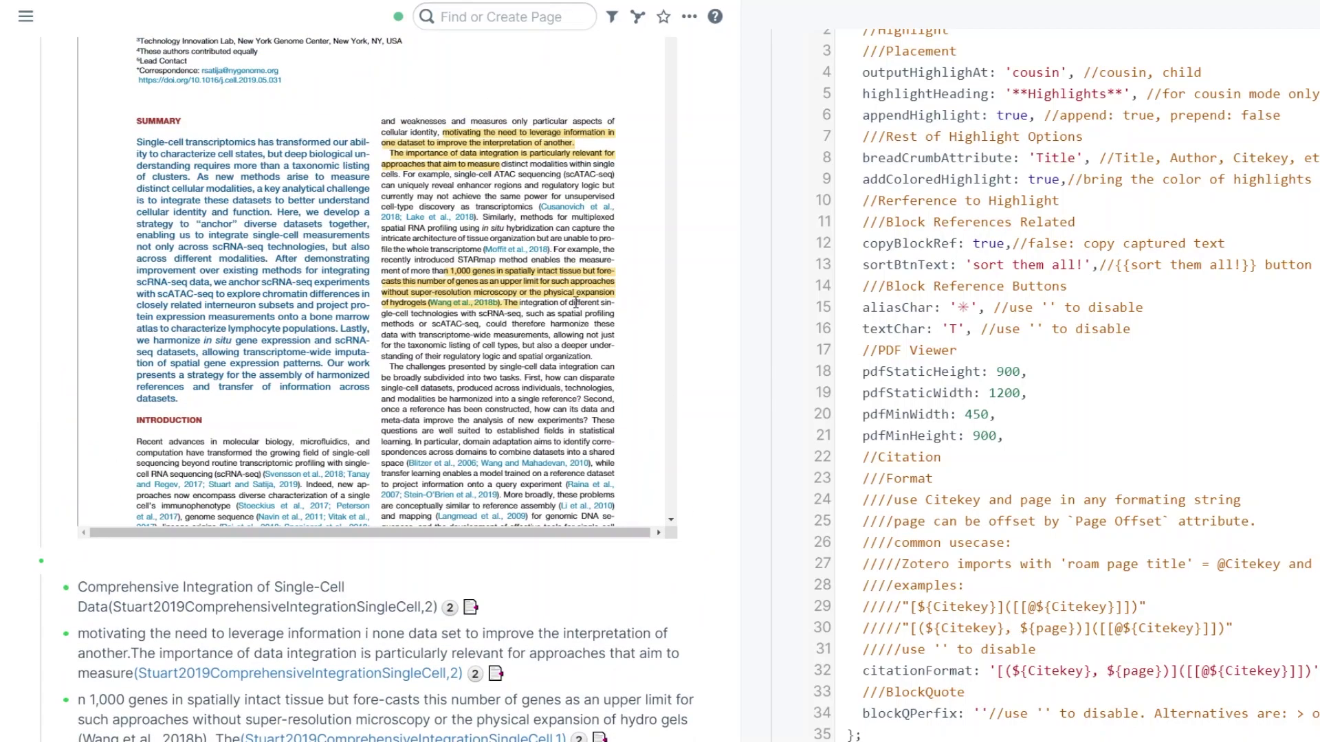
{"action": "scroll", "coordinate": [591, 307], "scroll_direction": "up", "scroll_amount": 5}
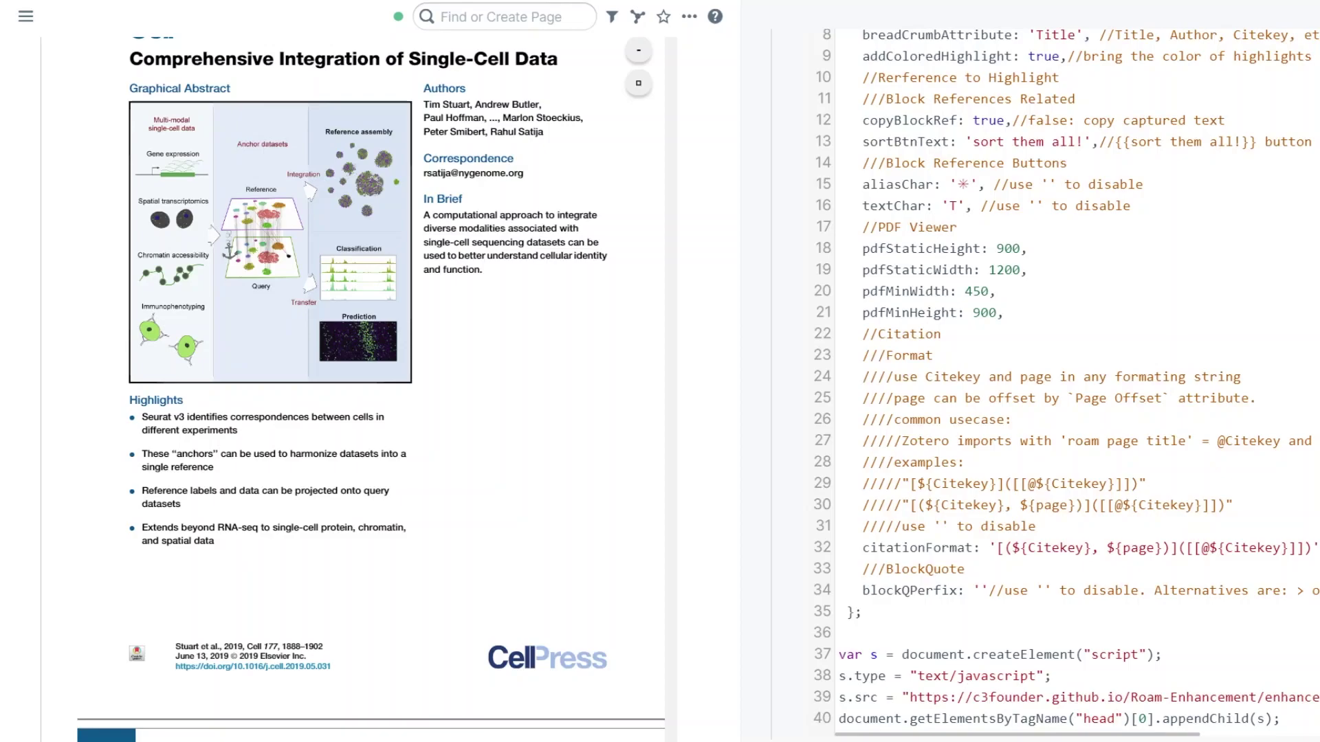
- Try '[[>]]' as the blockQPerfix value in the extension code, and clear the value again
{"action": "left_click", "coordinate": [1256, 600]}
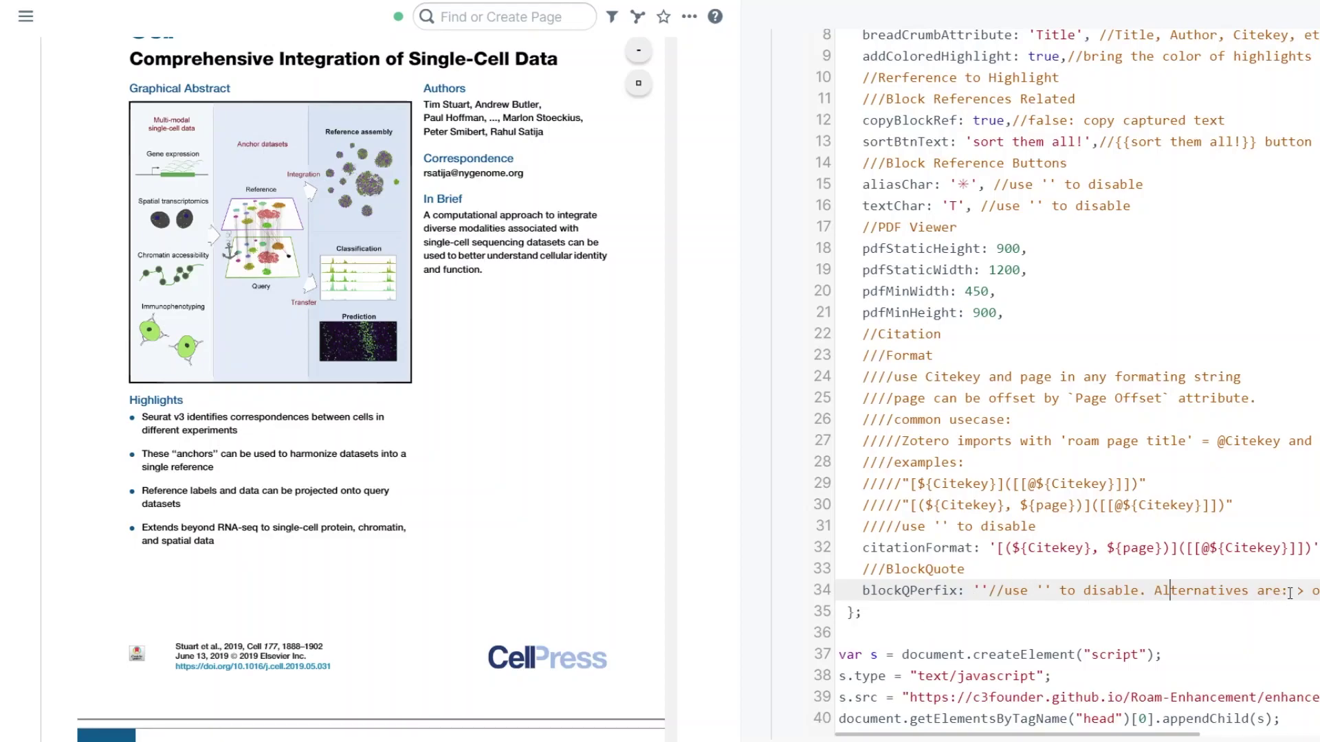
{"action": "left_click", "coordinate": [979, 590]}
{"action": "type", "text": ">"}
{"action": "key", "text": "shift+Left"}
{"action": "type", "text": "[["}
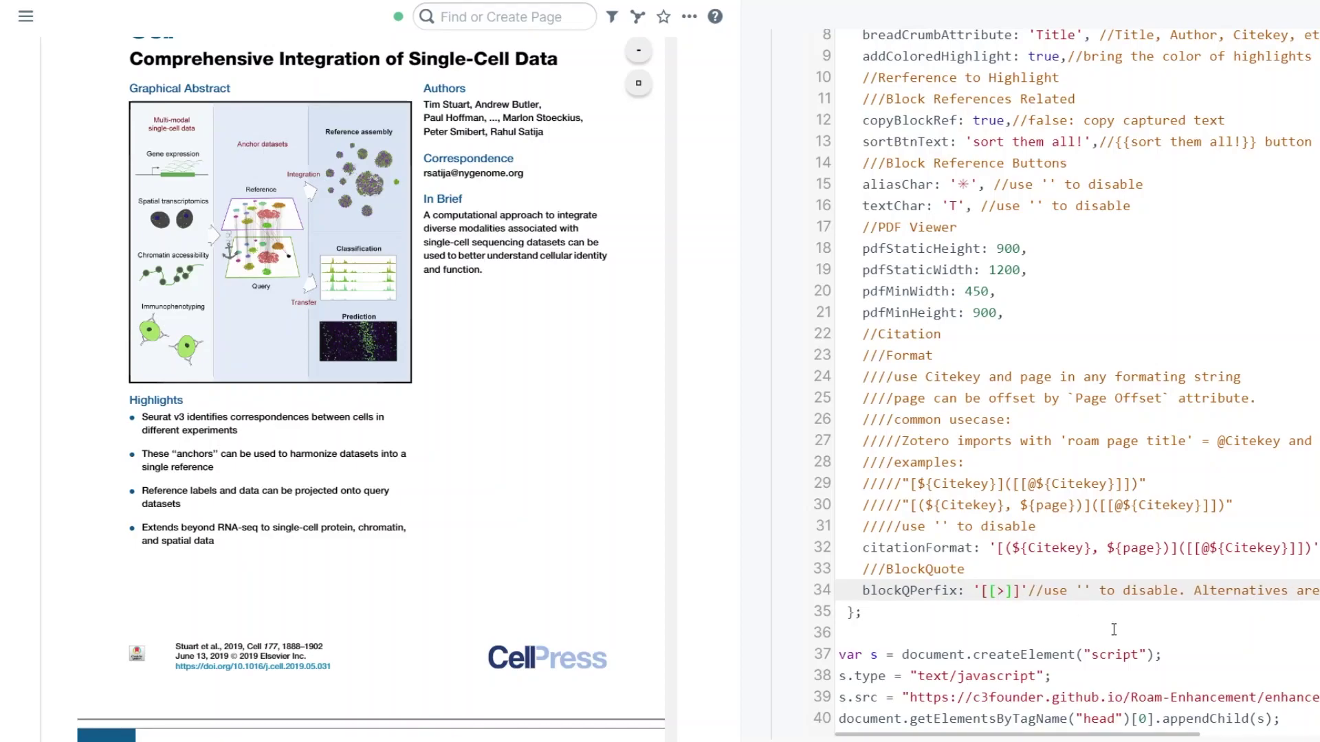
{"action": "key", "text": "BackSpace"}
{"action": "key", "text": "BackSpace"}
{"action": "key", "text": "BackSpace"}
{"action": "key", "text": "Delete"}
{"action": "key", "text": "Delete"}
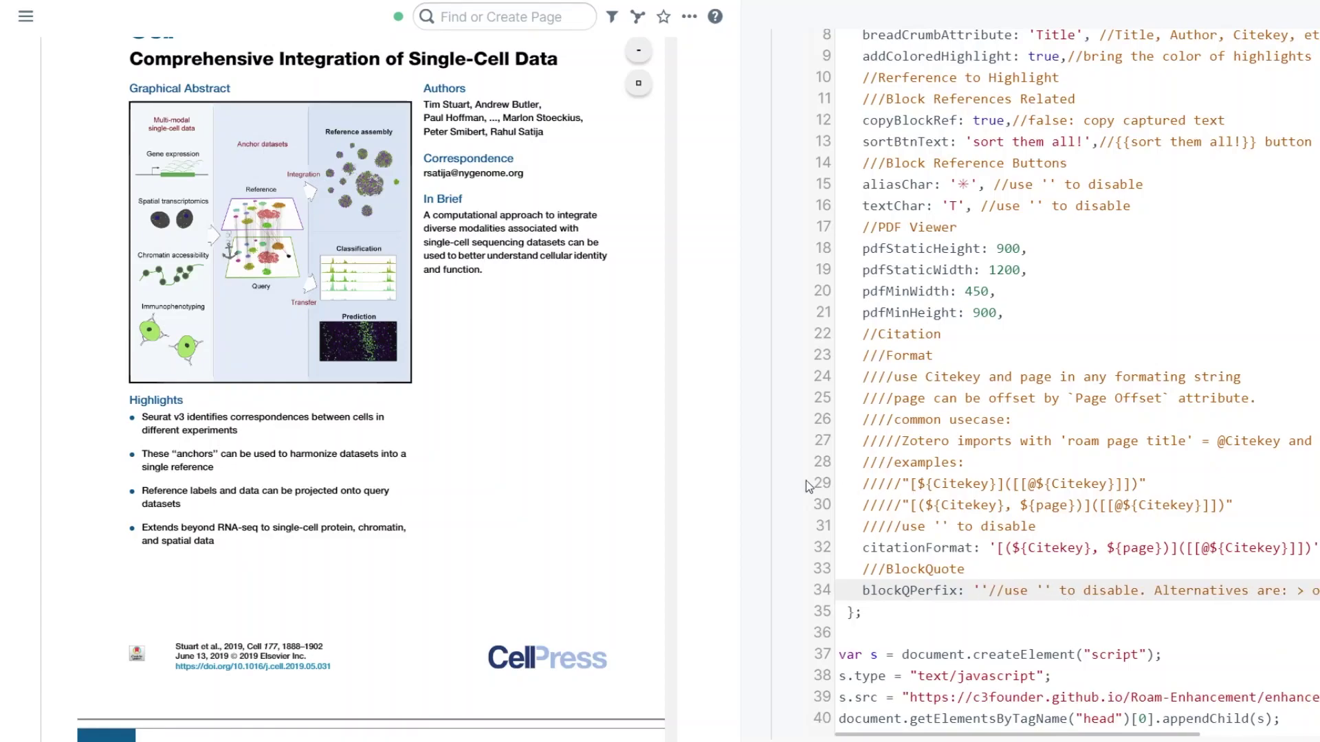
- Turn the "1,000 genes in spatially intact tissue" highlight block into a block quote by prefixing it with "> "
{"action": "scroll", "coordinate": [447, 433], "scroll_direction": "down", "scroll_amount": 10}
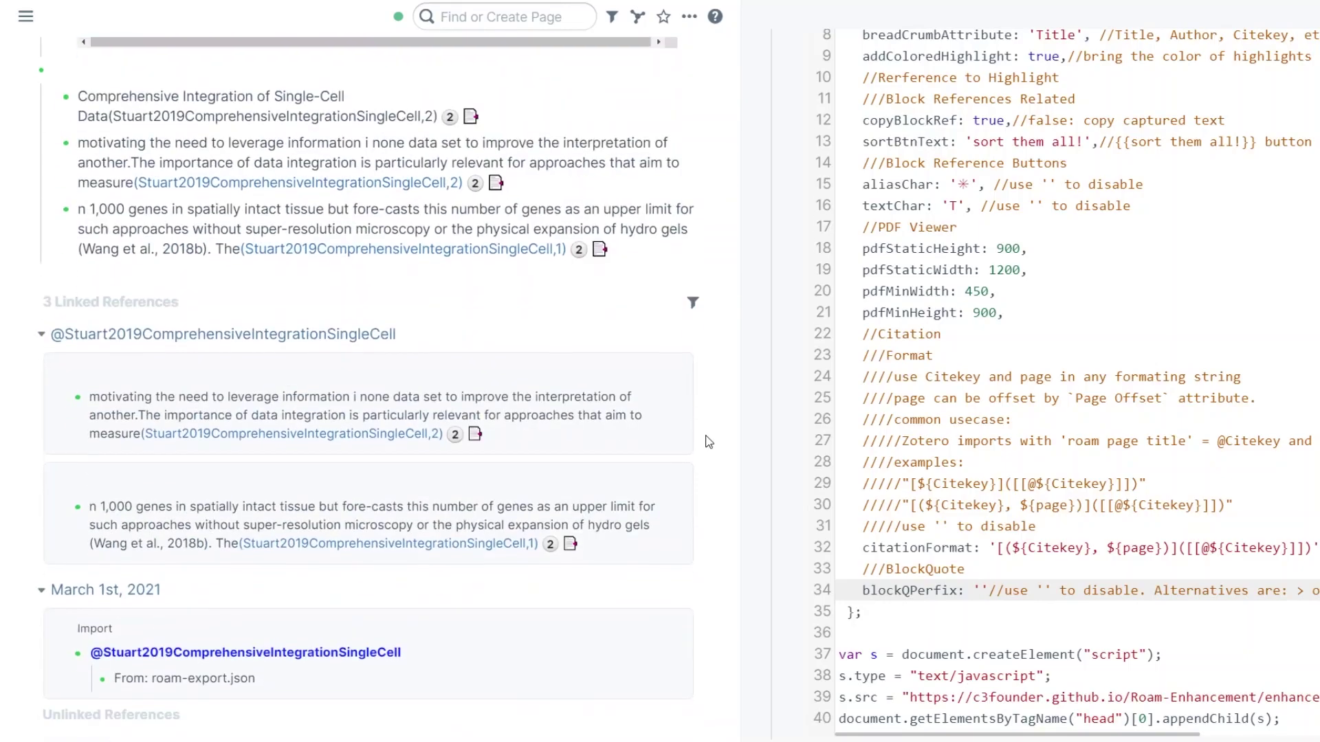
{"action": "scroll", "coordinate": [397, 445], "scroll_direction": "up", "scroll_amount": 5}
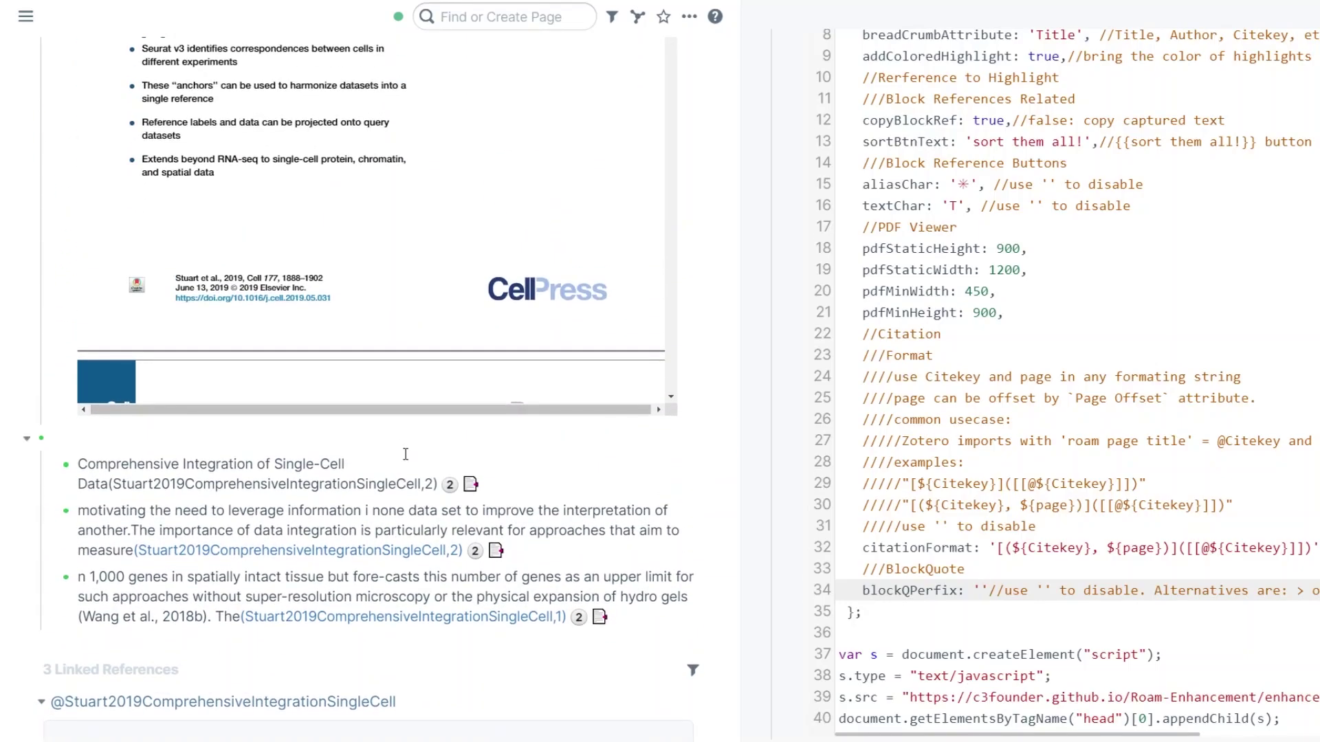
{"action": "left_click", "coordinate": [185, 577]}
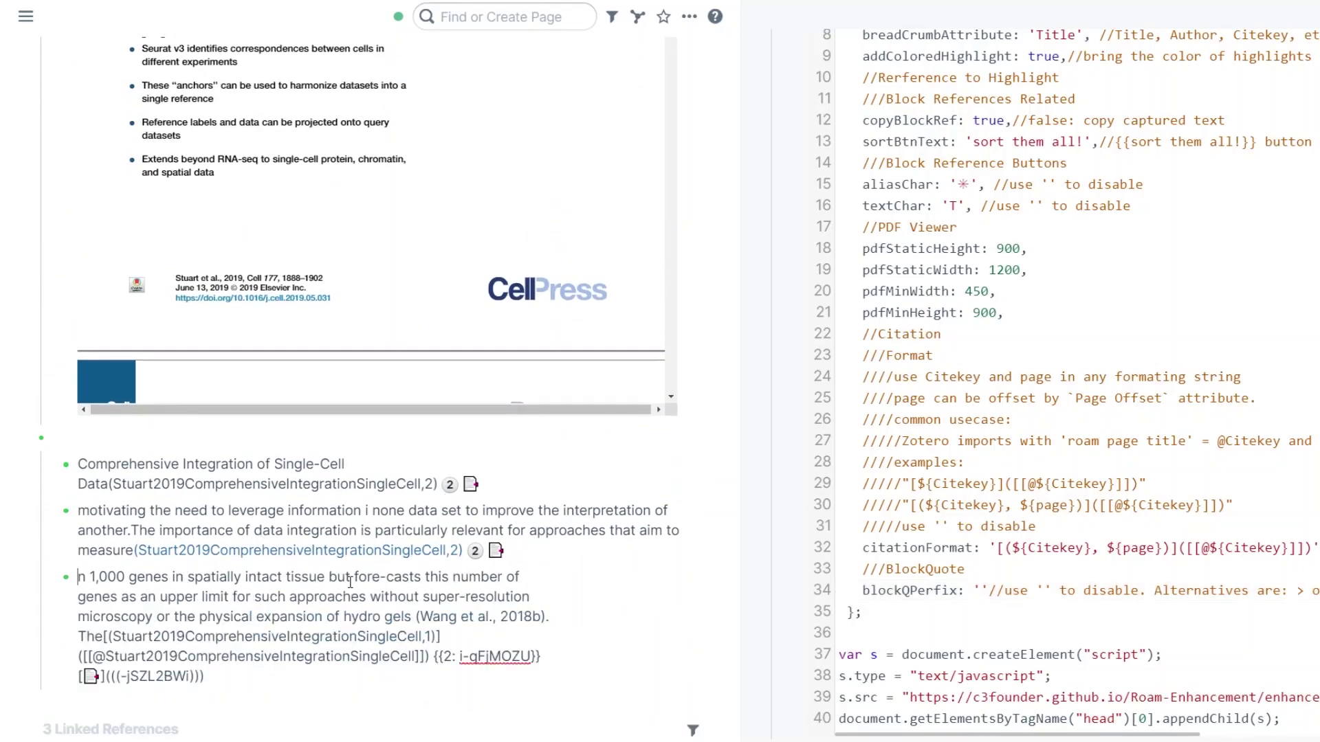
{"action": "type", "text": ">"}
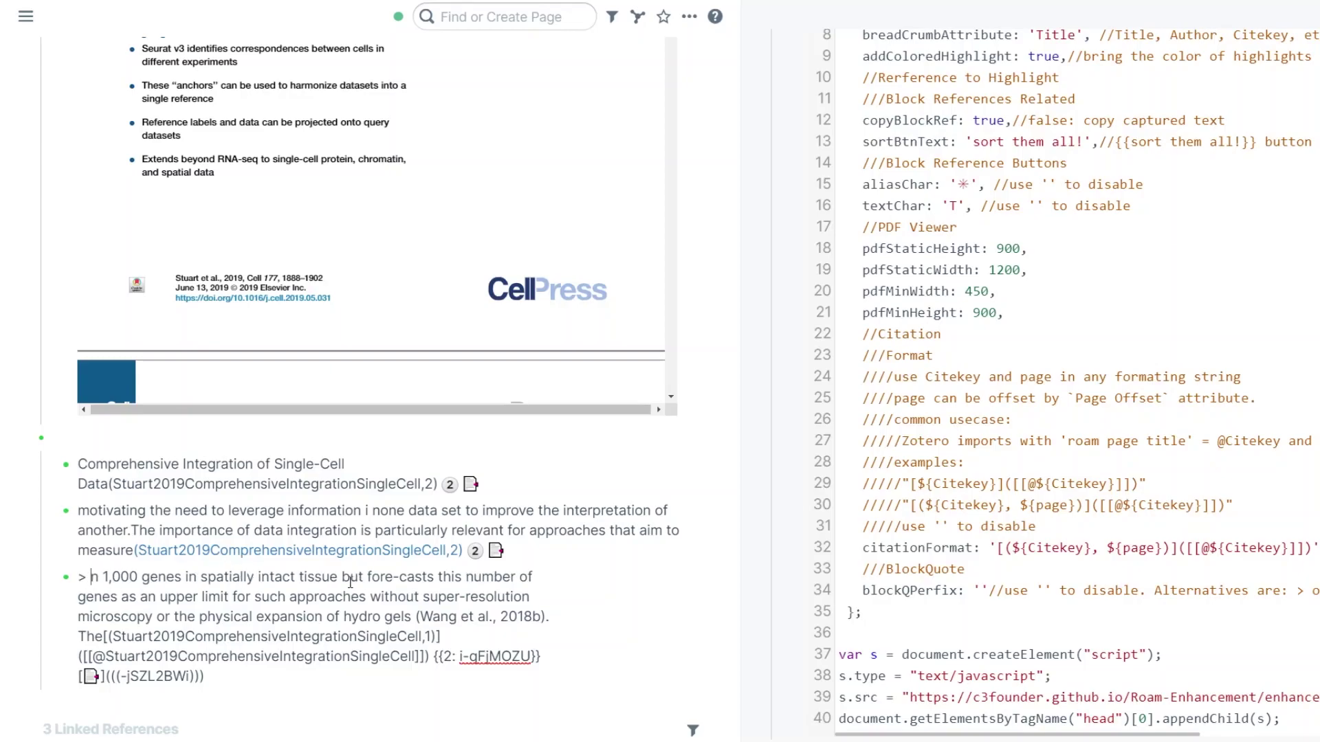
{"action": "left_click", "coordinate": [245, 718]}
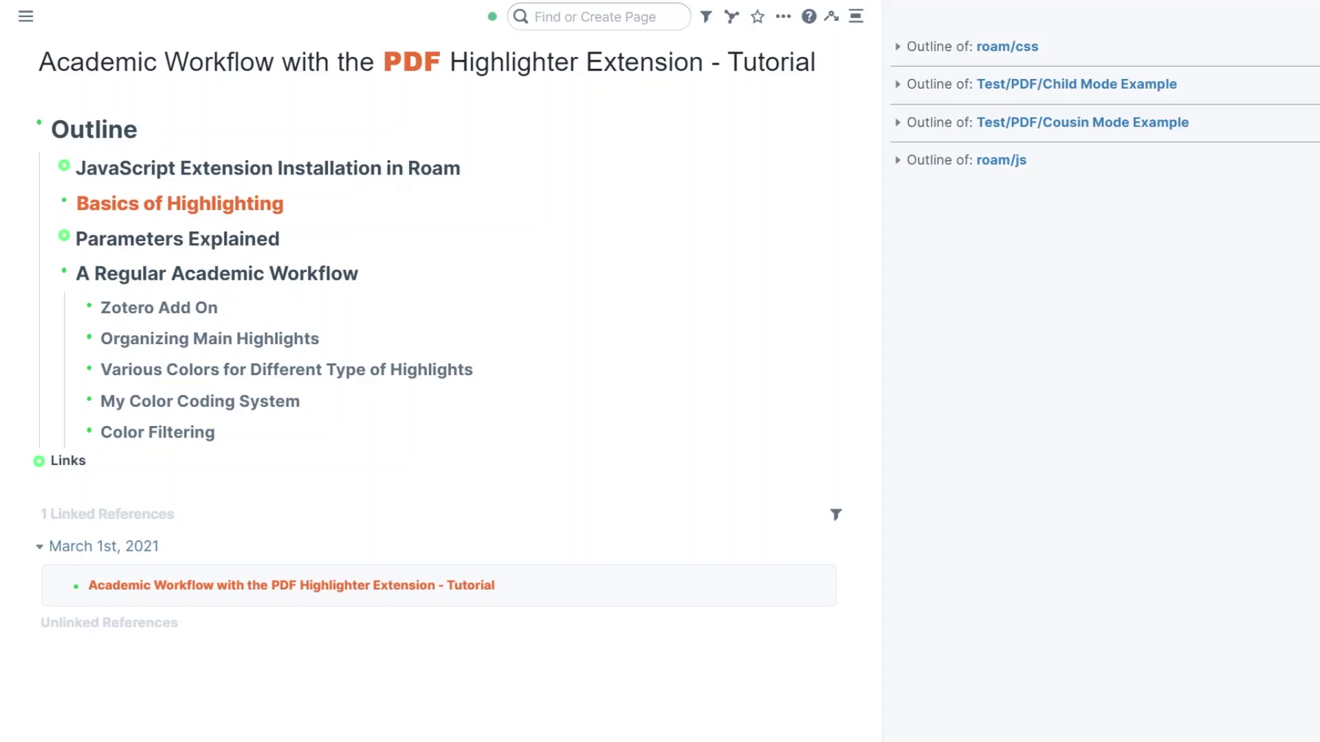
- Focus on the "A Regular Academic Workflow" block of the tutorial outline and open it in the sidebar
{"action": "left_click", "coordinate": [425, 271]}
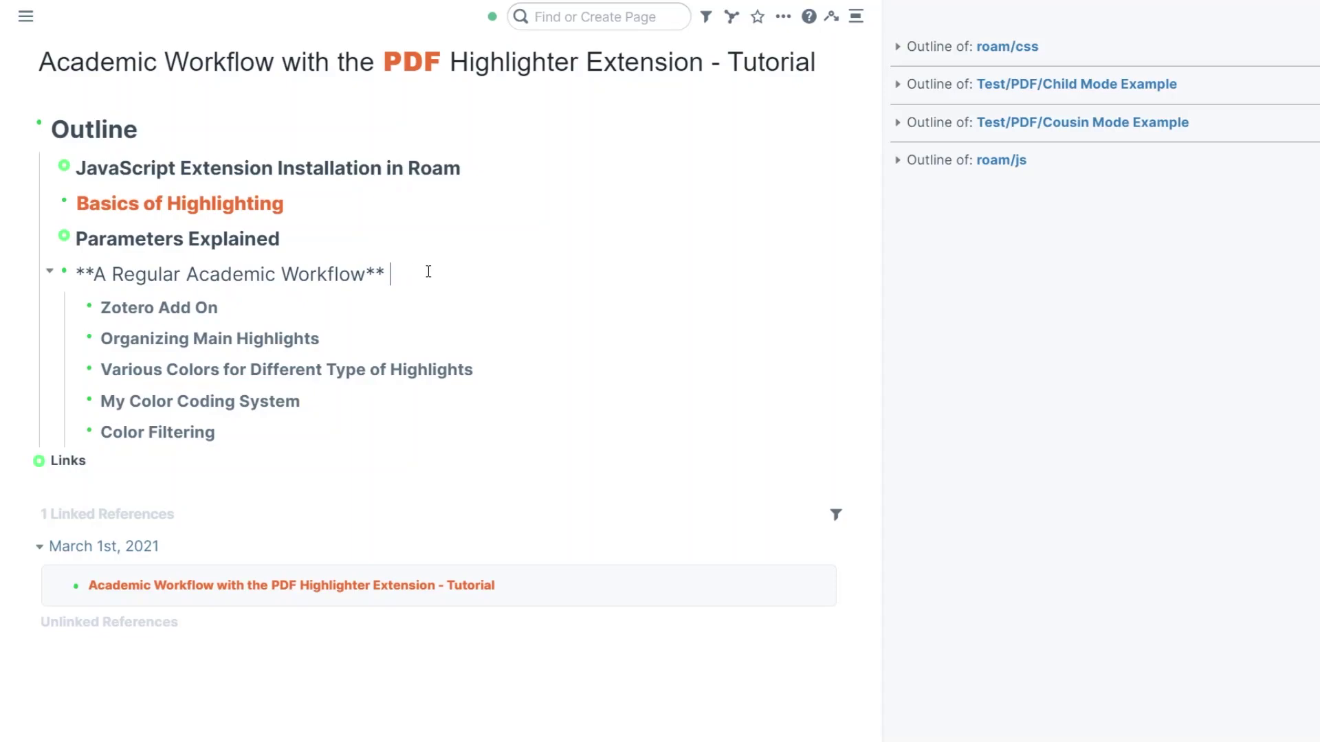
{"action": "key", "text": "ctrl+period"}
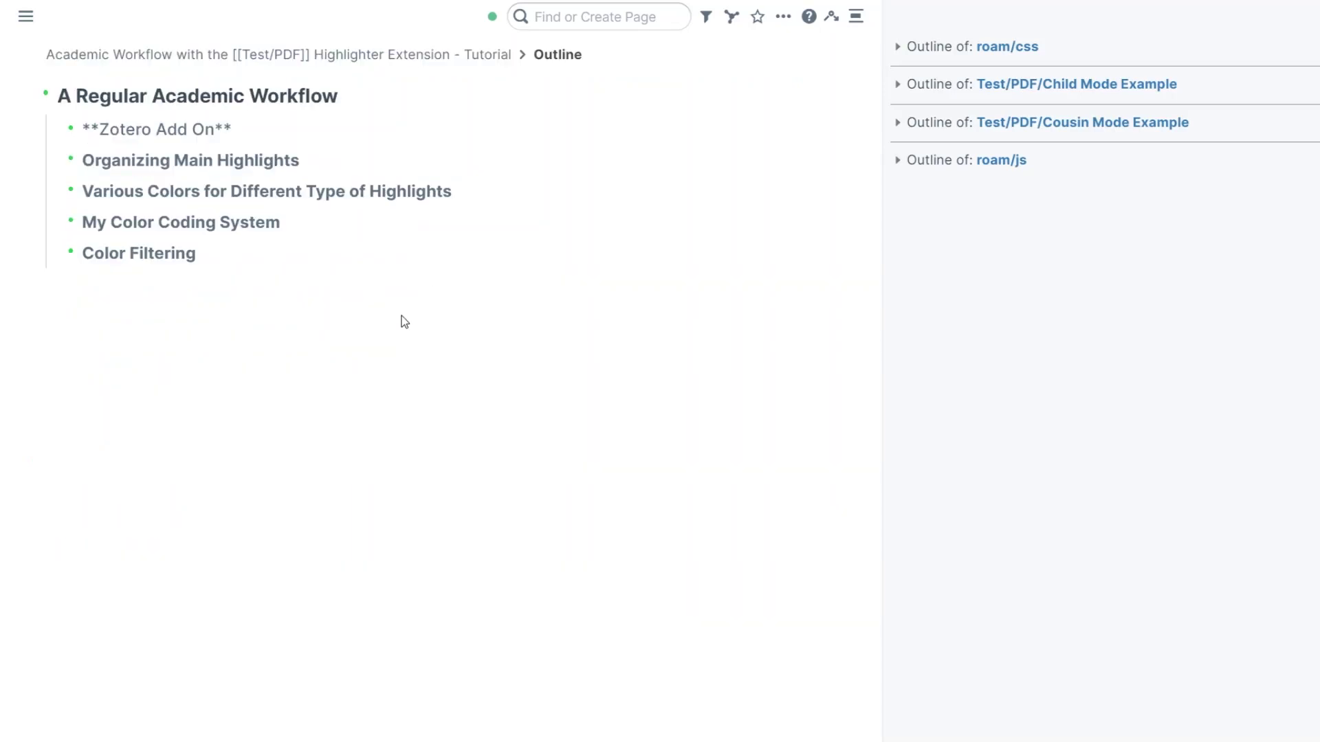
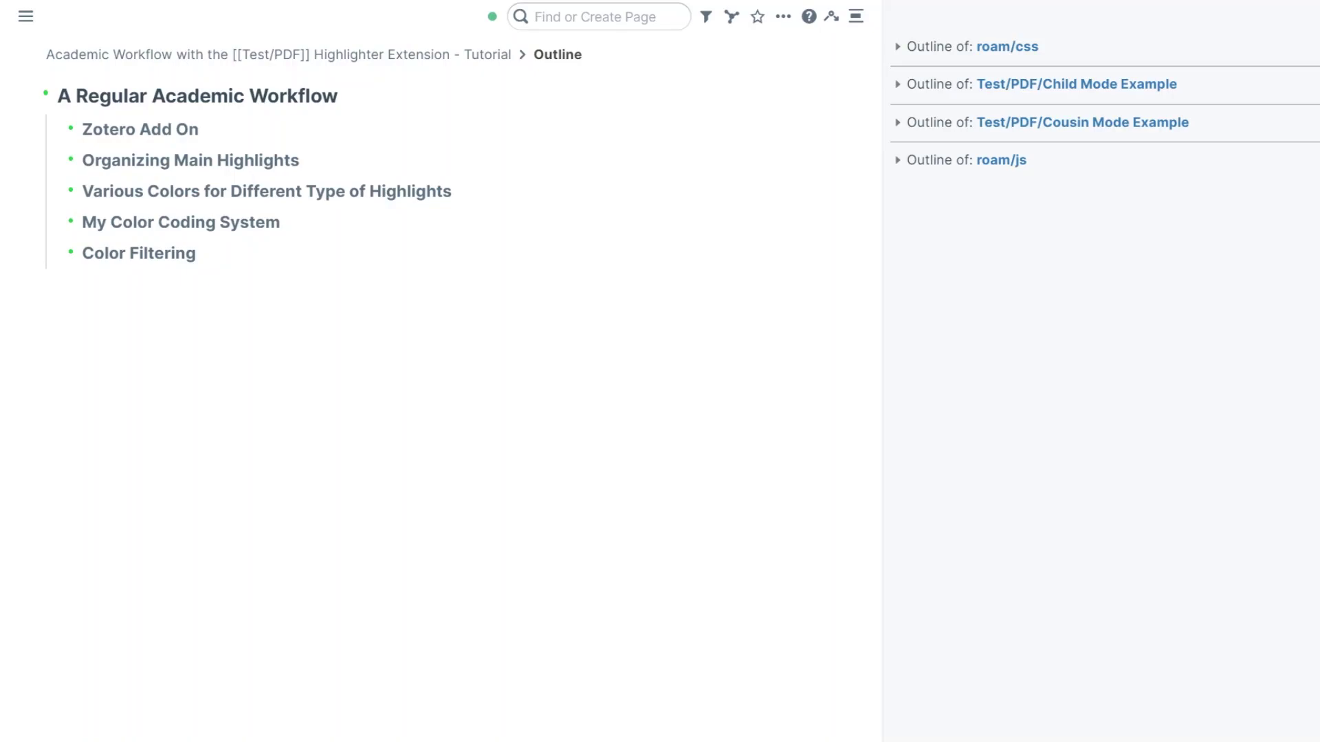
{"action": "key", "text": "ctrl+shift+o"}
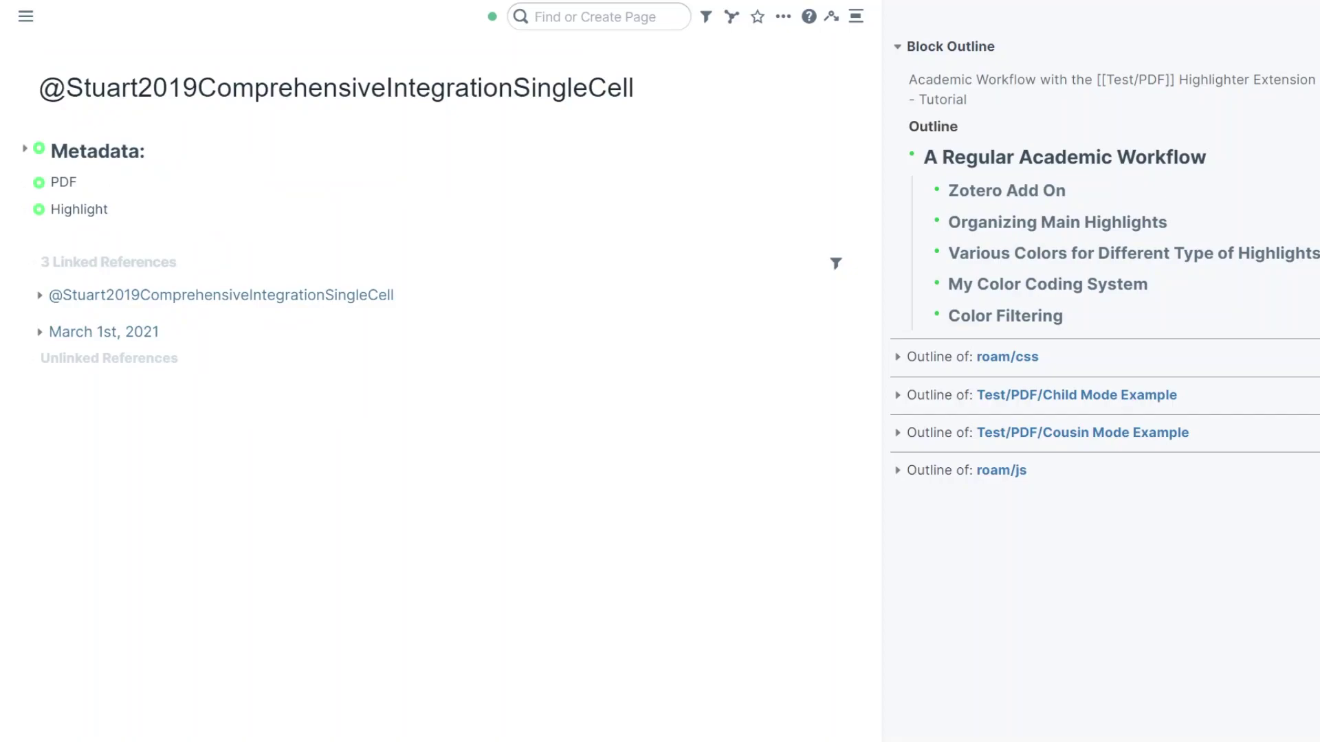
{"action": "left_click", "coordinate": [24, 150]}
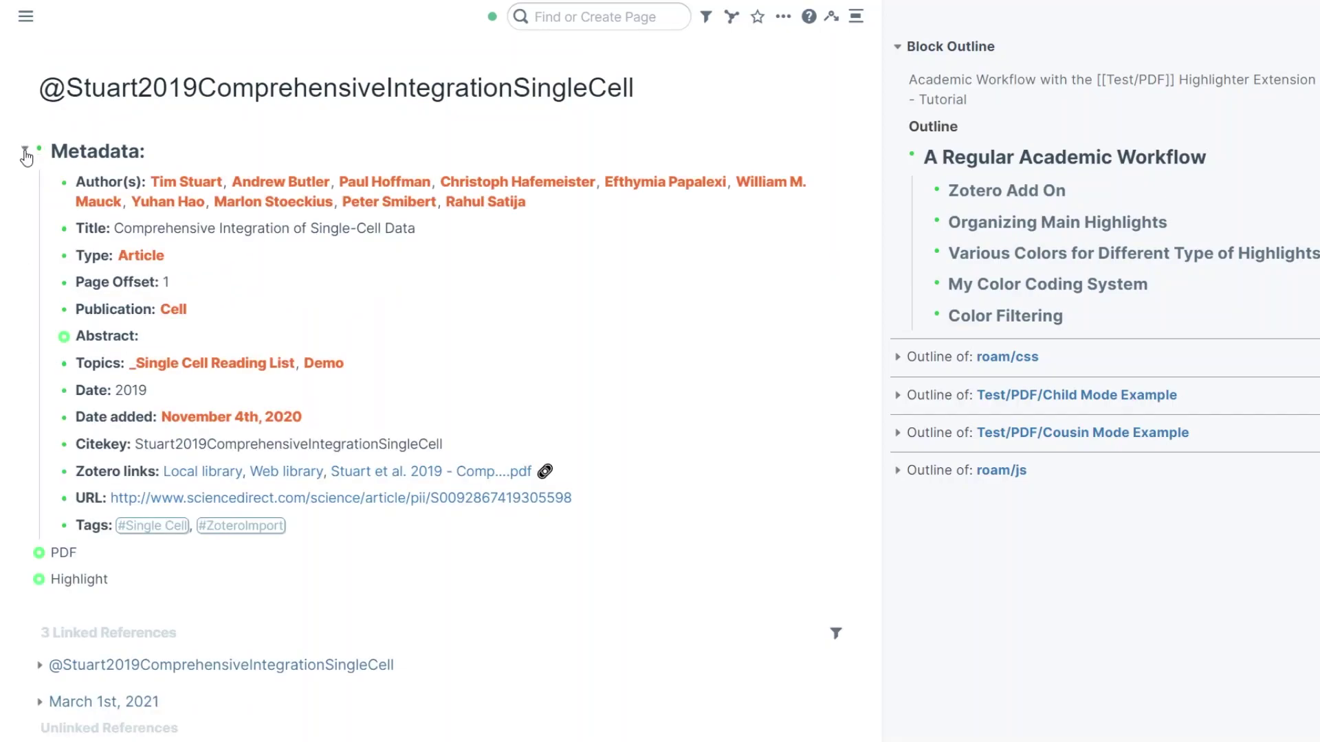
{"action": "left_click", "coordinate": [271, 282]}
{"action": "left_click_drag", "start_coordinate": [241, 280], "coordinate": [76, 281]}
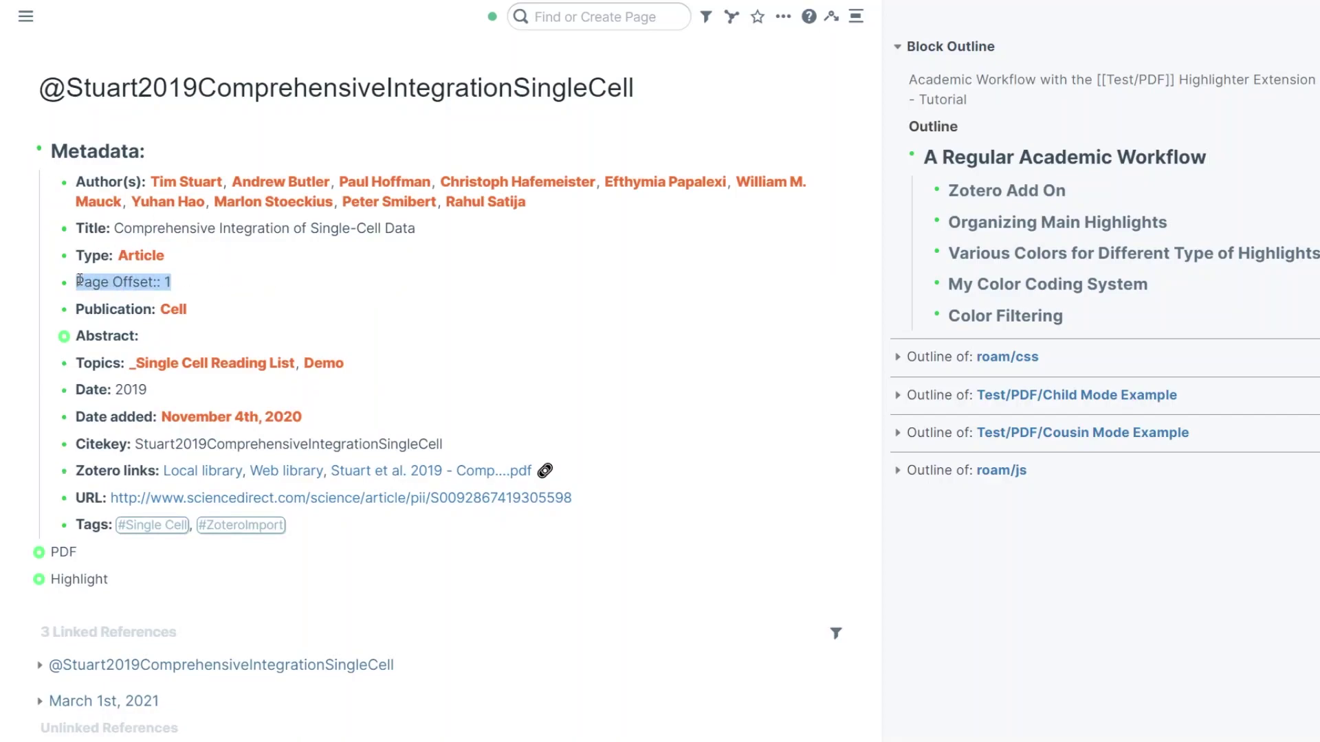
{"action": "left_click", "coordinate": [26, 151]}
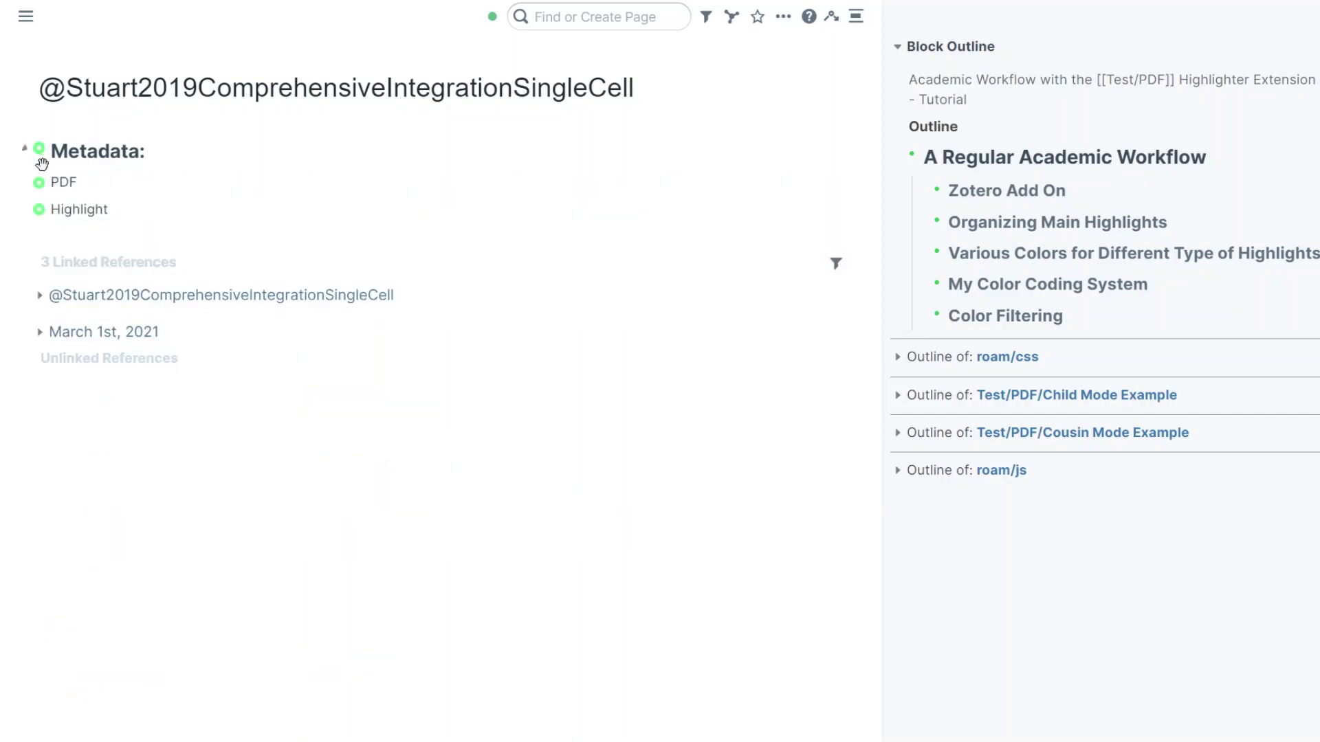
- Expand and collapse the PDF block and the Highlight block in turn to review their contents
{"action": "left_click", "coordinate": [25, 183]}
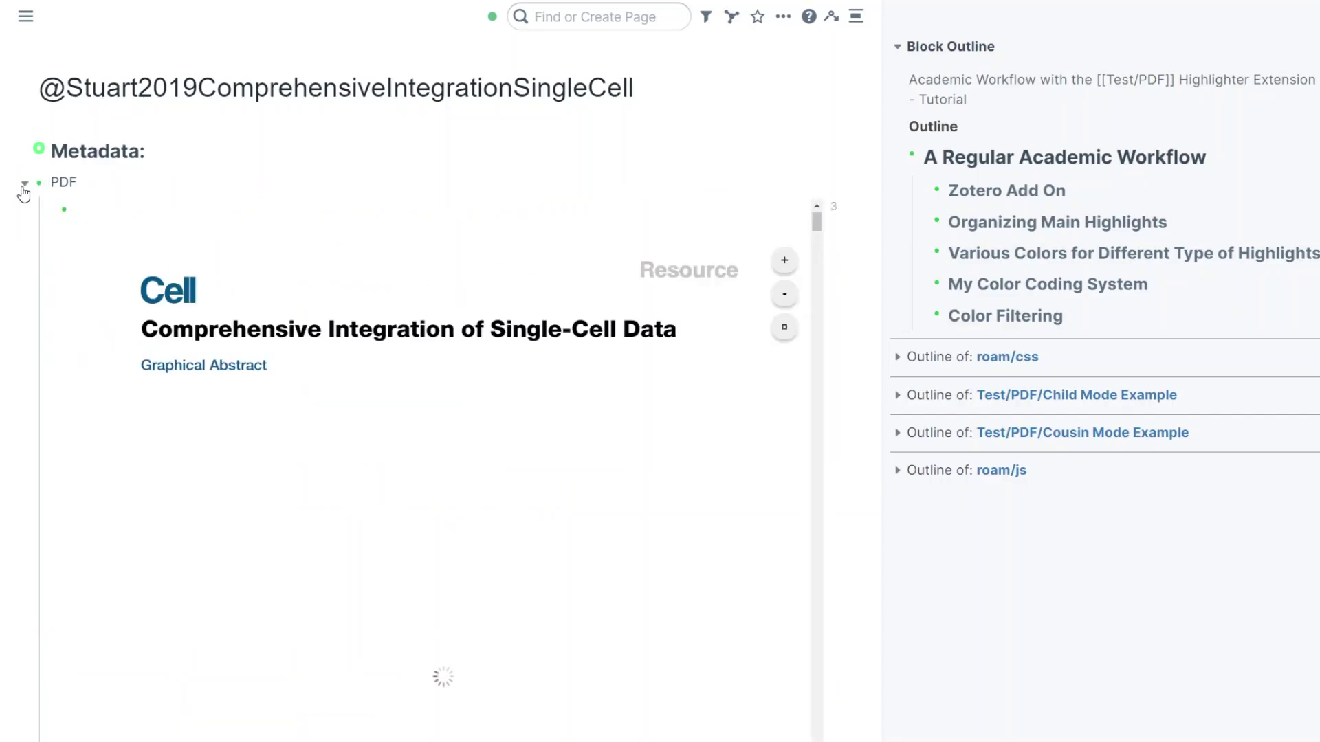
{"action": "left_click", "coordinate": [25, 186]}
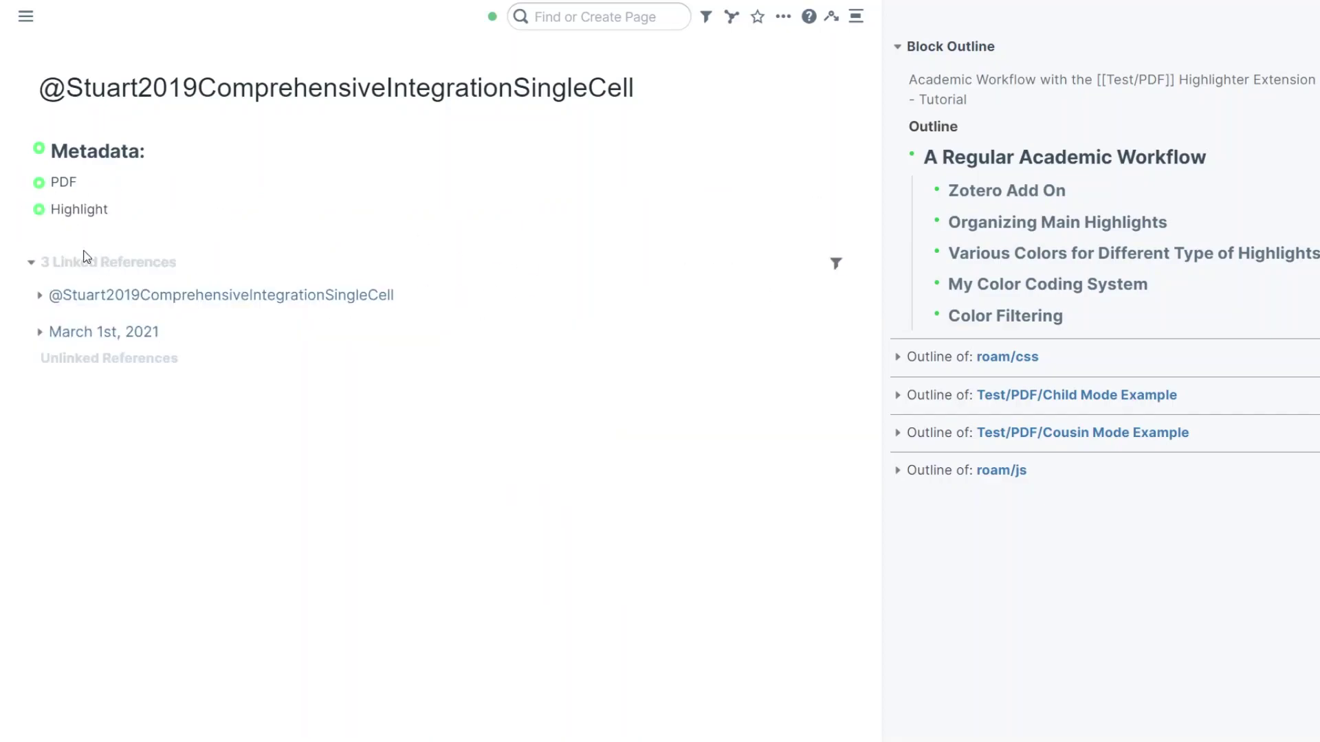
{"action": "left_click", "coordinate": [25, 210]}
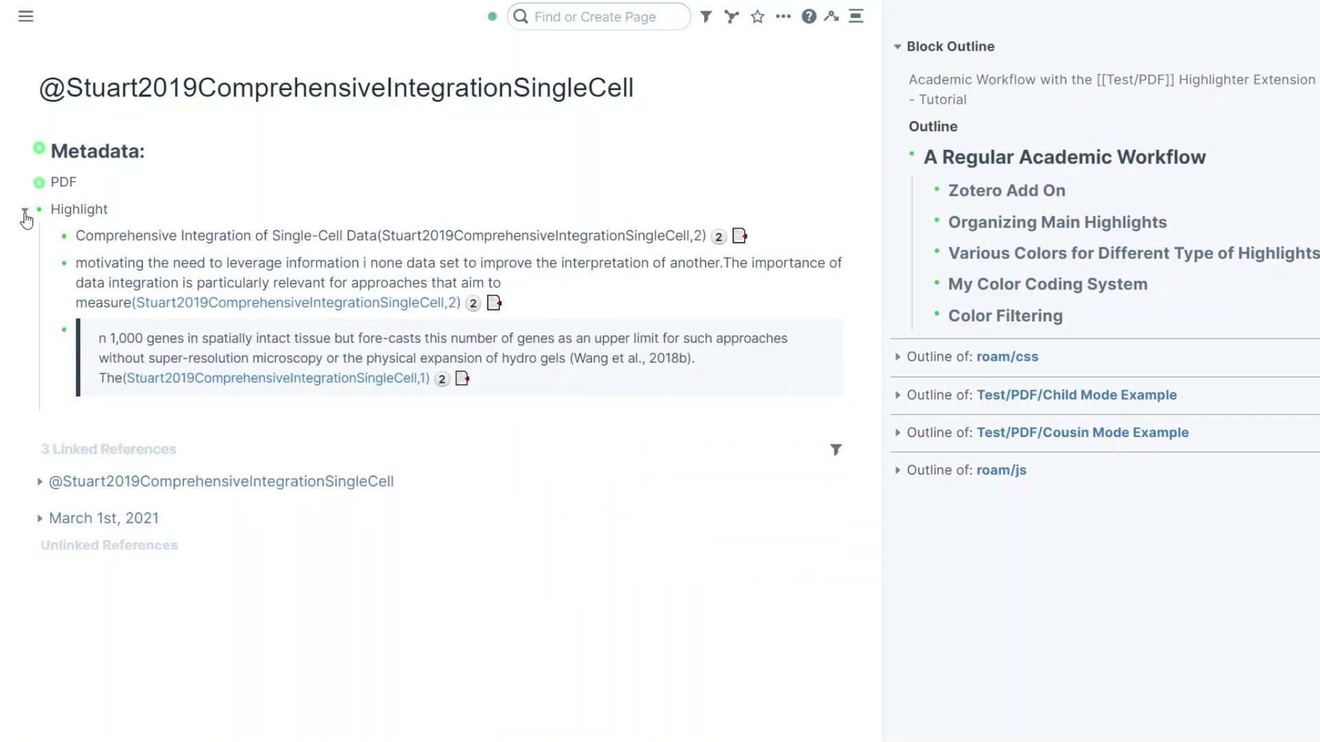
{"action": "left_click", "coordinate": [26, 213]}
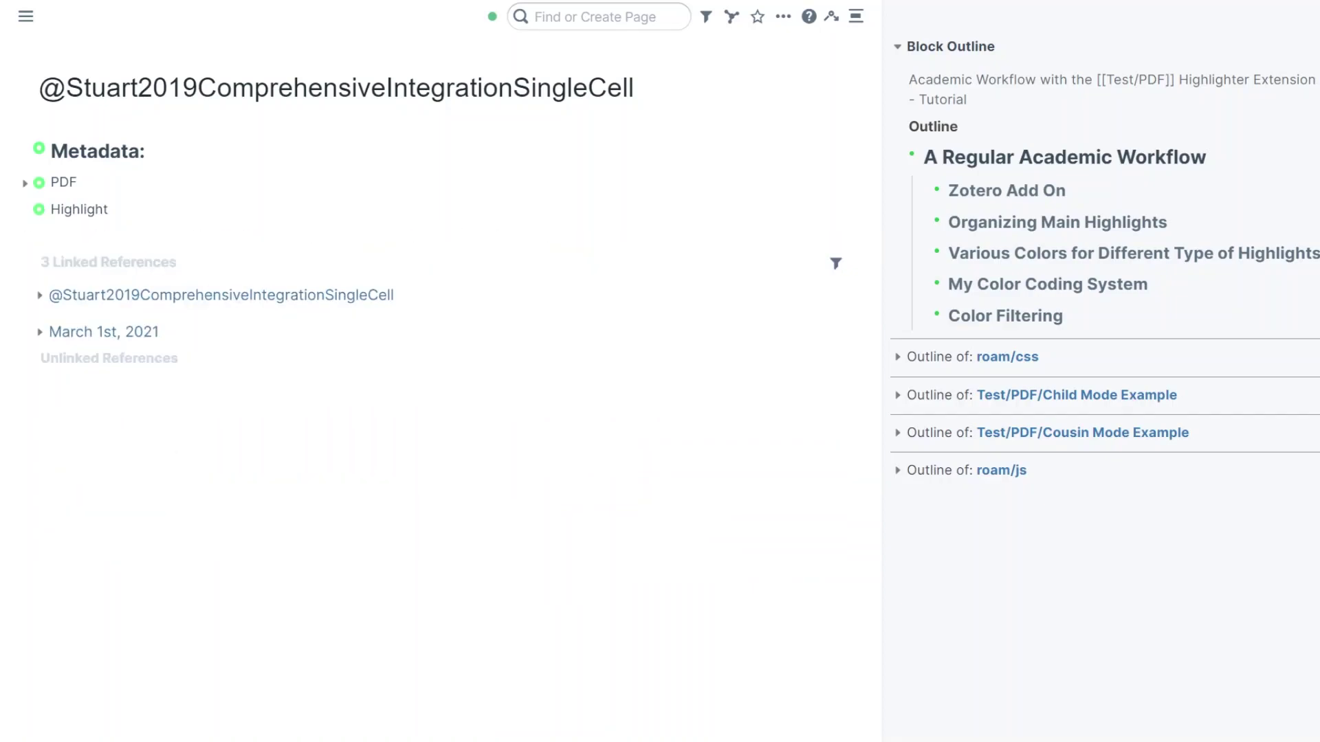
- Expand the PDF block and skim the embedded Comprehensive Integration of Single-Cell Data paper, including its highlighted passages and figures
{"action": "left_click", "coordinate": [24, 182]}
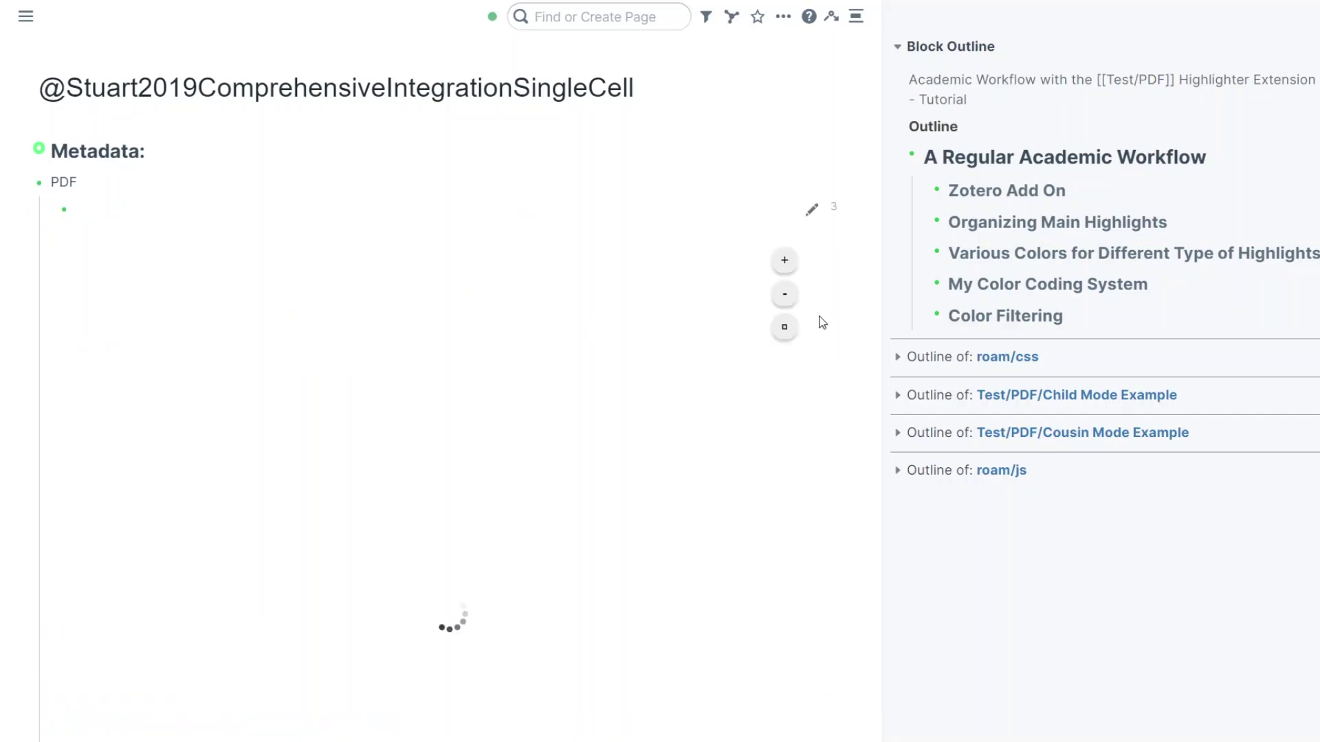
{"action": "scroll", "coordinate": [865, 265], "scroll_direction": "down", "scroll_amount": 4}
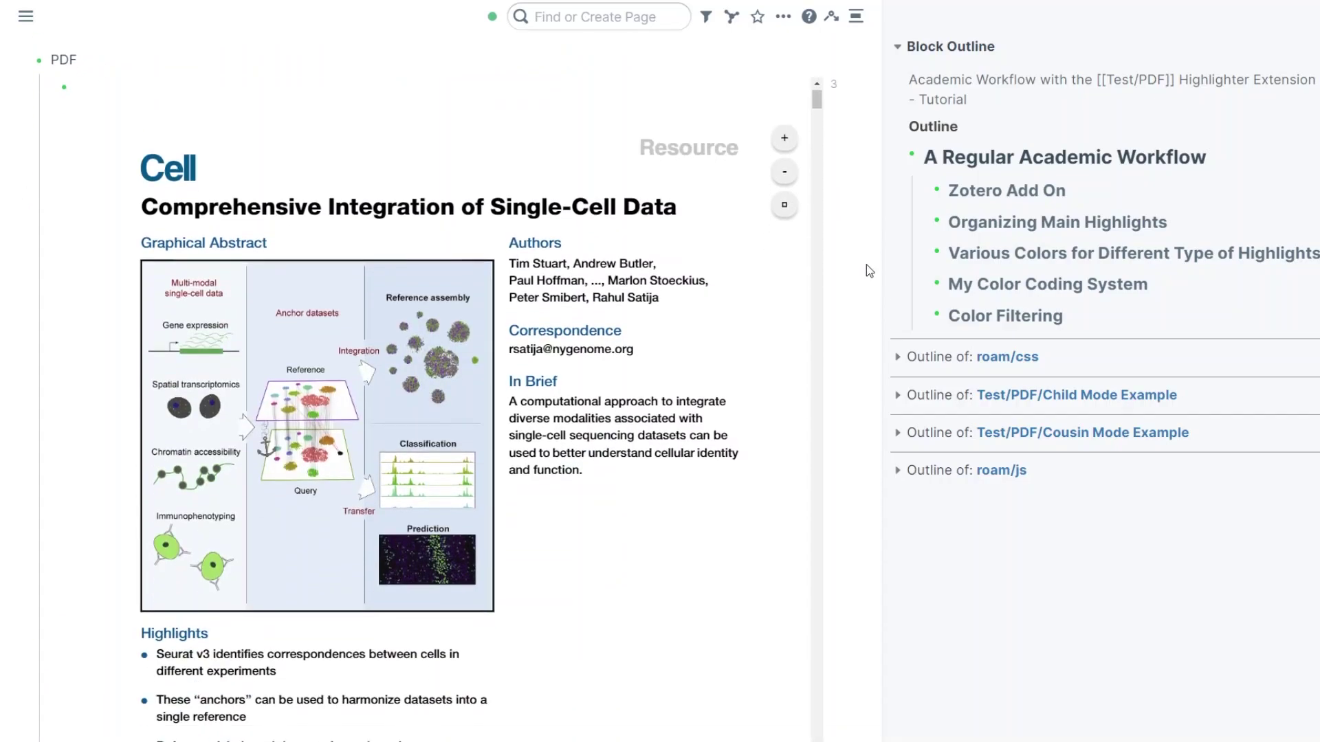
{"action": "scroll", "coordinate": [672, 281], "scroll_direction": "down", "scroll_amount": 15}
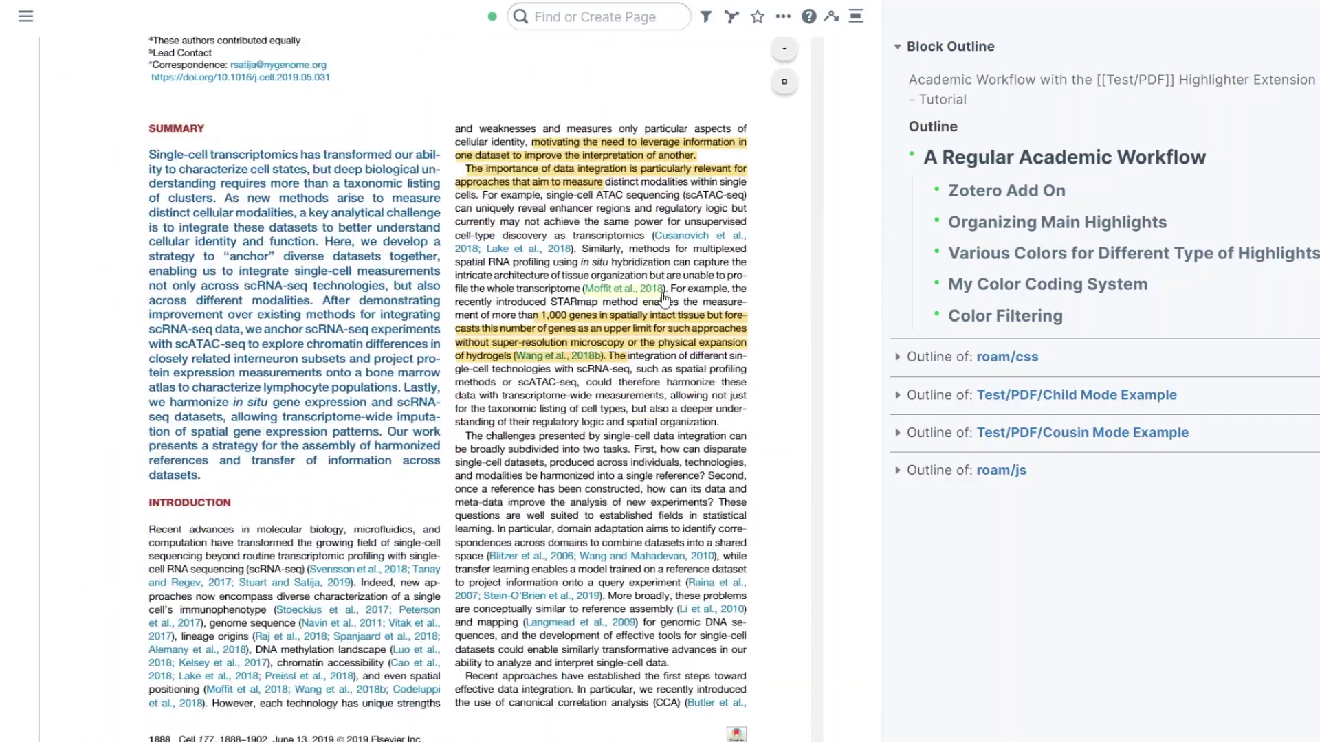
{"action": "scroll", "coordinate": [660, 294], "scroll_direction": "down", "scroll_amount": 15}
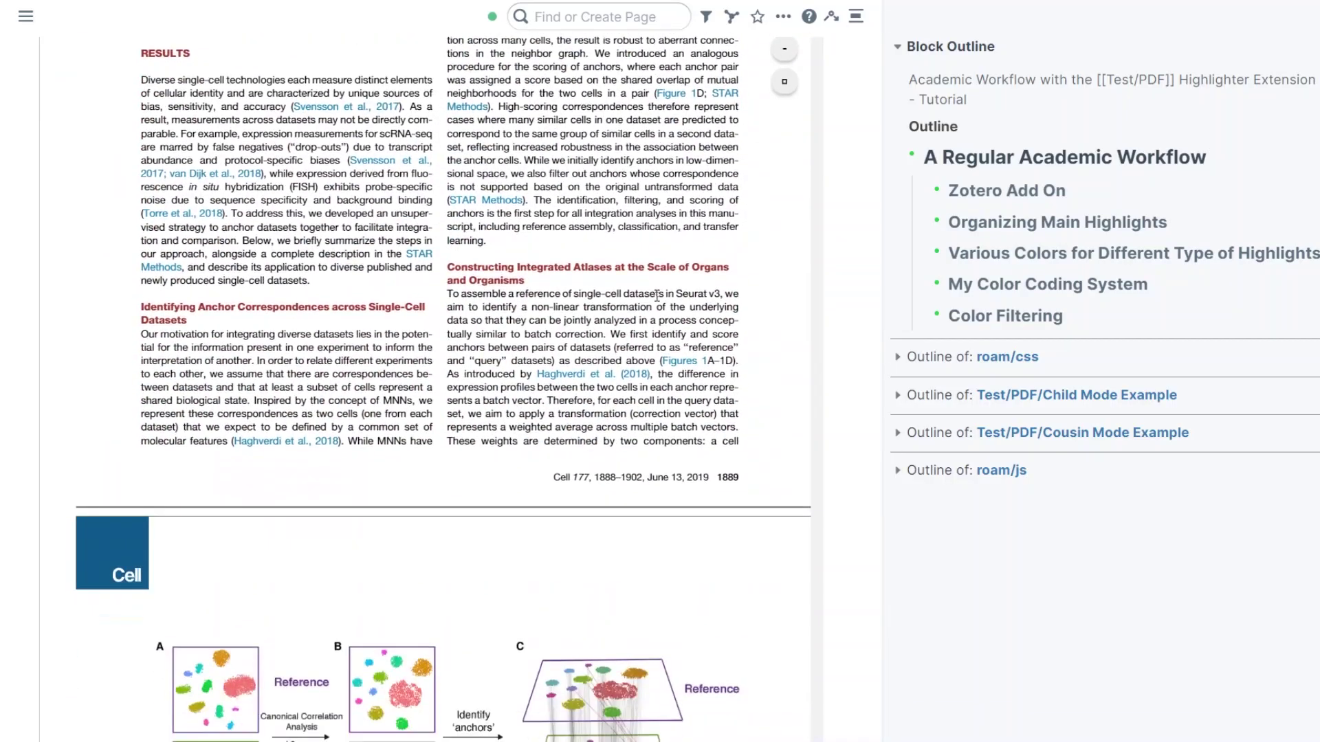
{"action": "scroll", "coordinate": [659, 304], "scroll_direction": "down", "scroll_amount": 15}
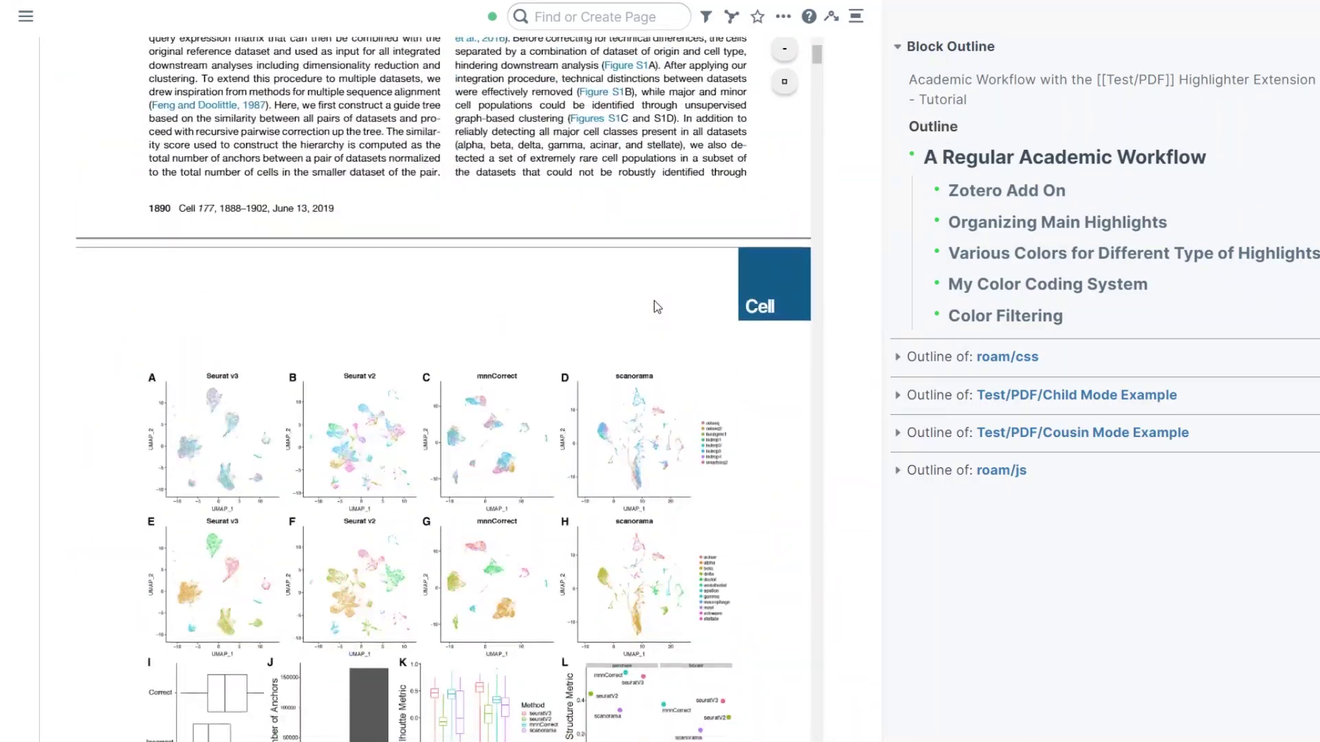
{"action": "scroll", "coordinate": [657, 306], "scroll_direction": "down", "scroll_amount": 15}
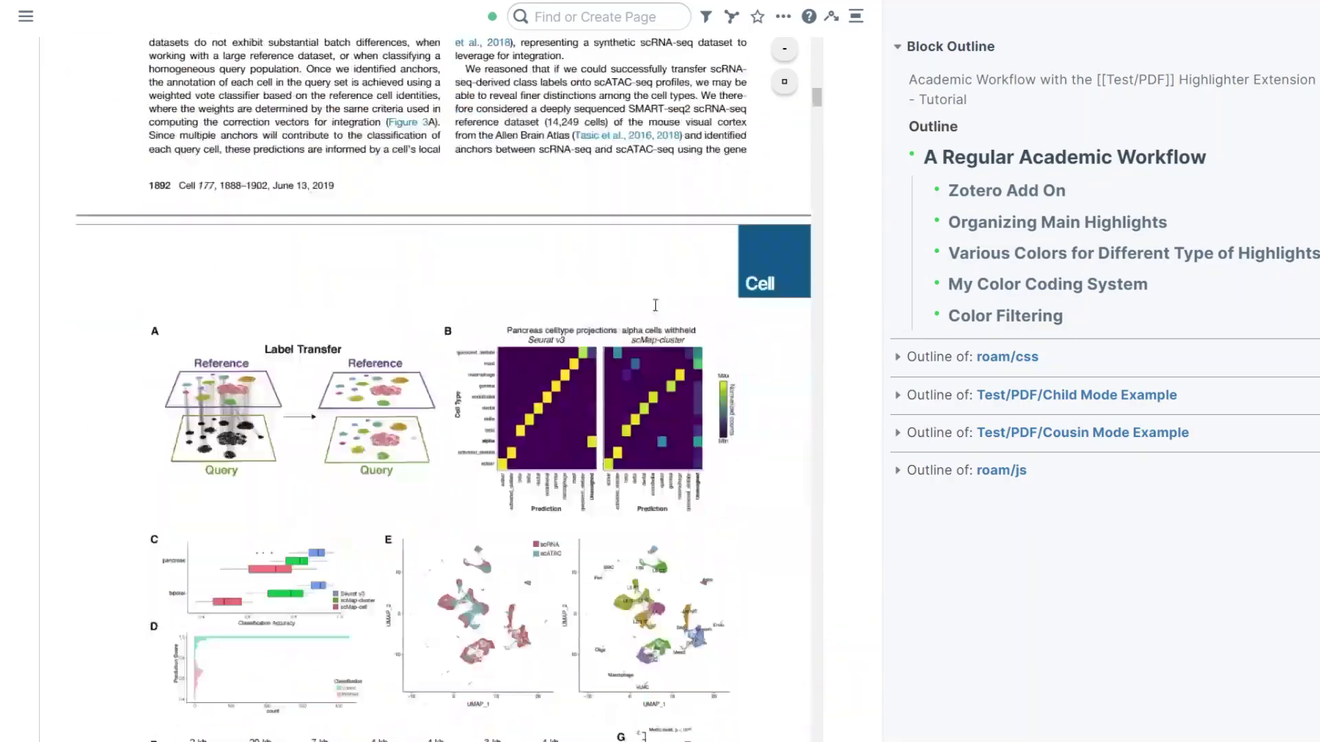
{"action": "scroll", "coordinate": [655, 305], "scroll_direction": "down", "scroll_amount": 4}
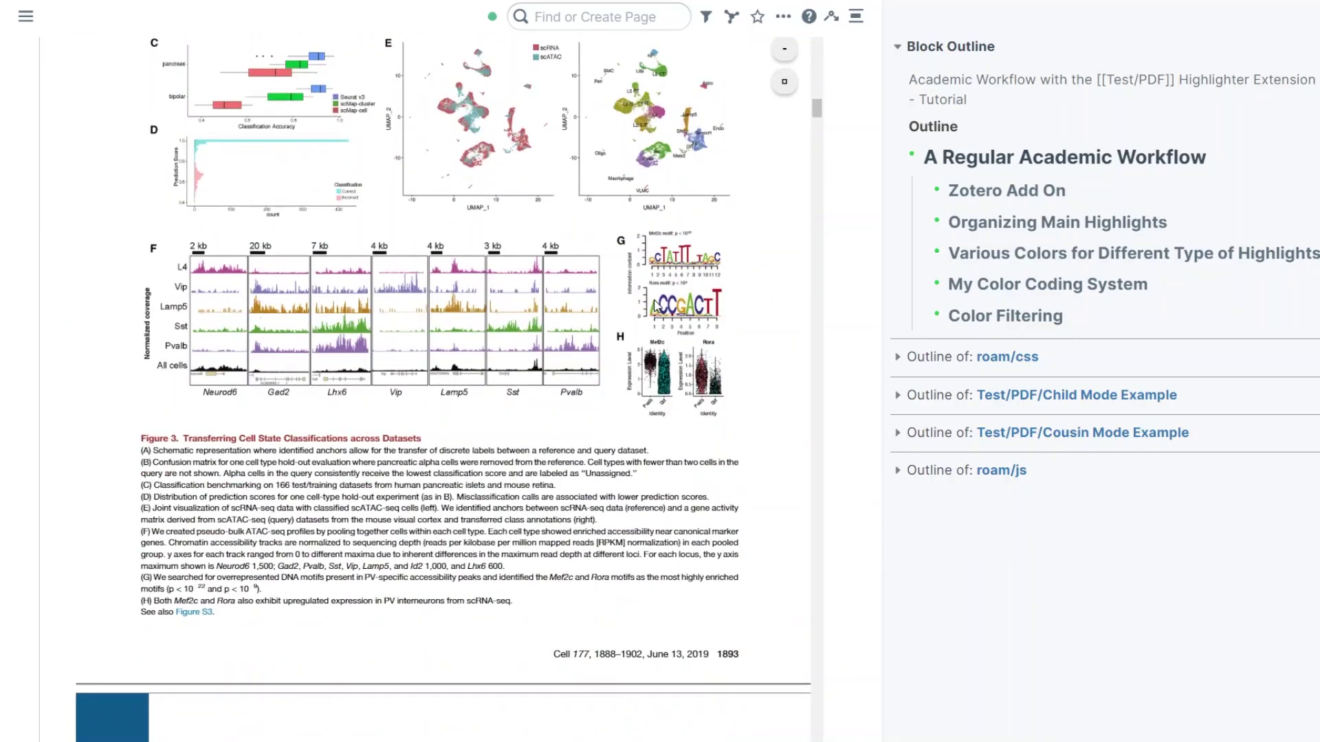
{"action": "scroll", "coordinate": [653, 311], "scroll_direction": "down", "scroll_amount": 20}
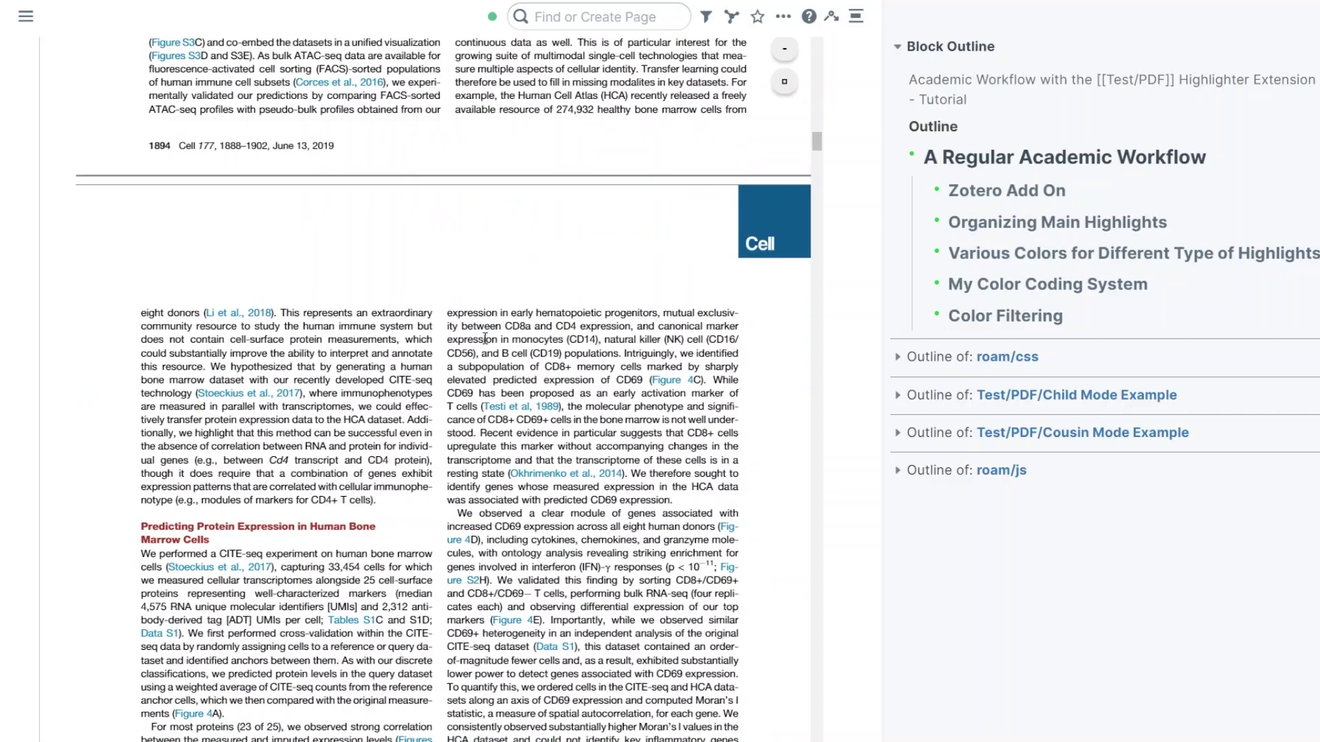
{"action": "scroll", "coordinate": [485, 338], "scroll_direction": "down", "scroll_amount": 12}
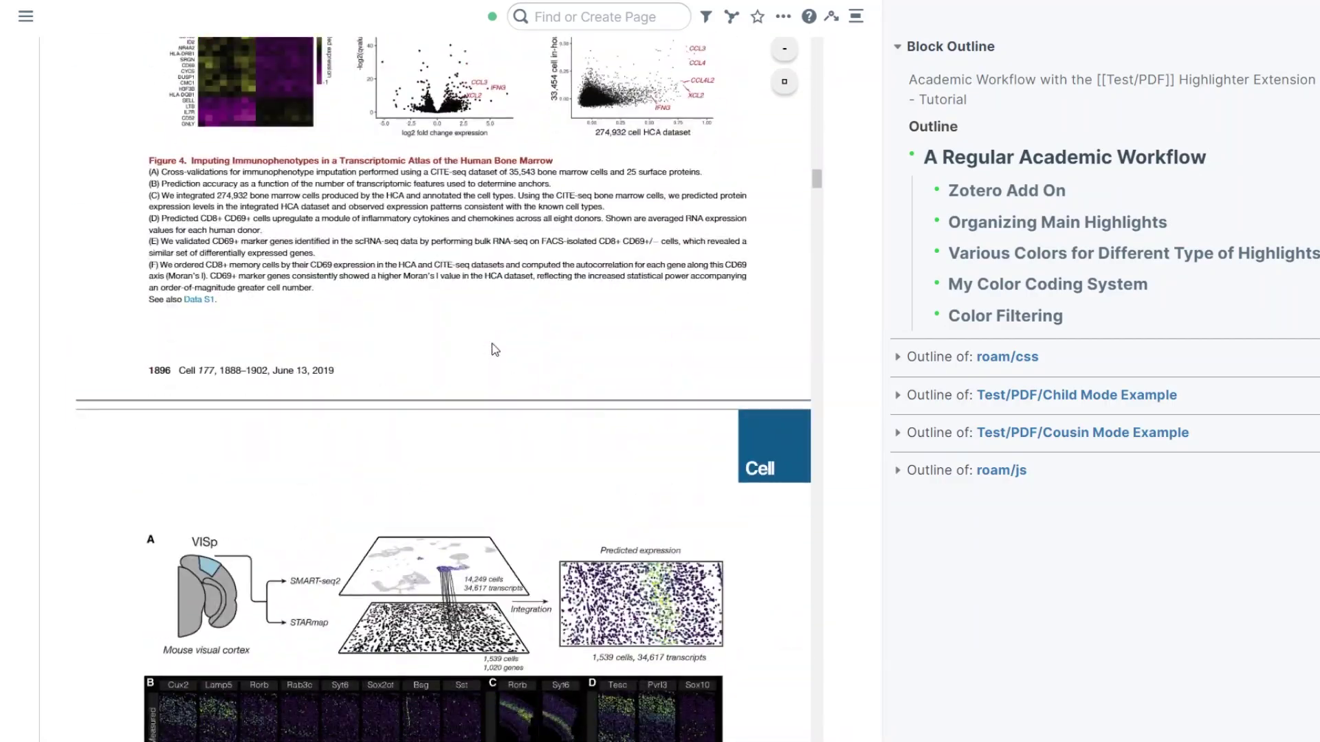
{"action": "scroll", "coordinate": [495, 350], "scroll_direction": "down", "scroll_amount": 15}
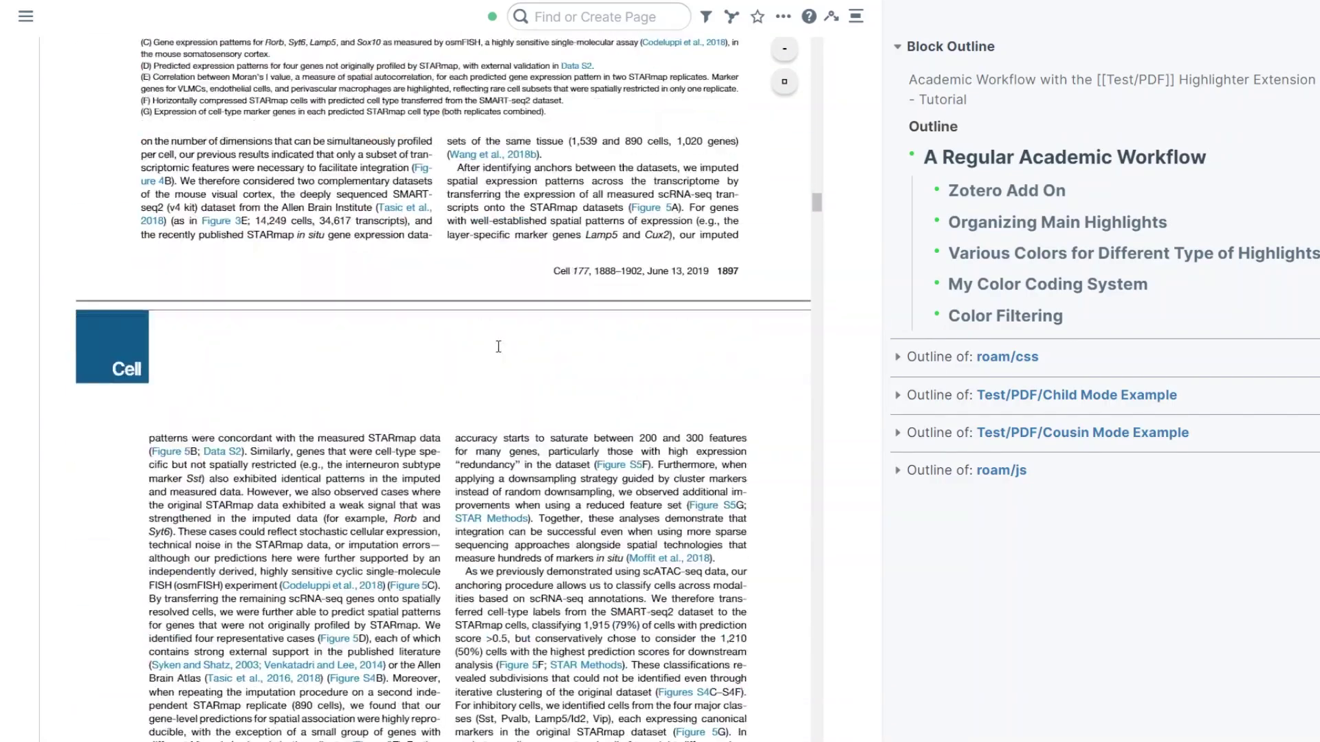
{"action": "scroll", "coordinate": [499, 346], "scroll_direction": "down", "scroll_amount": 12}
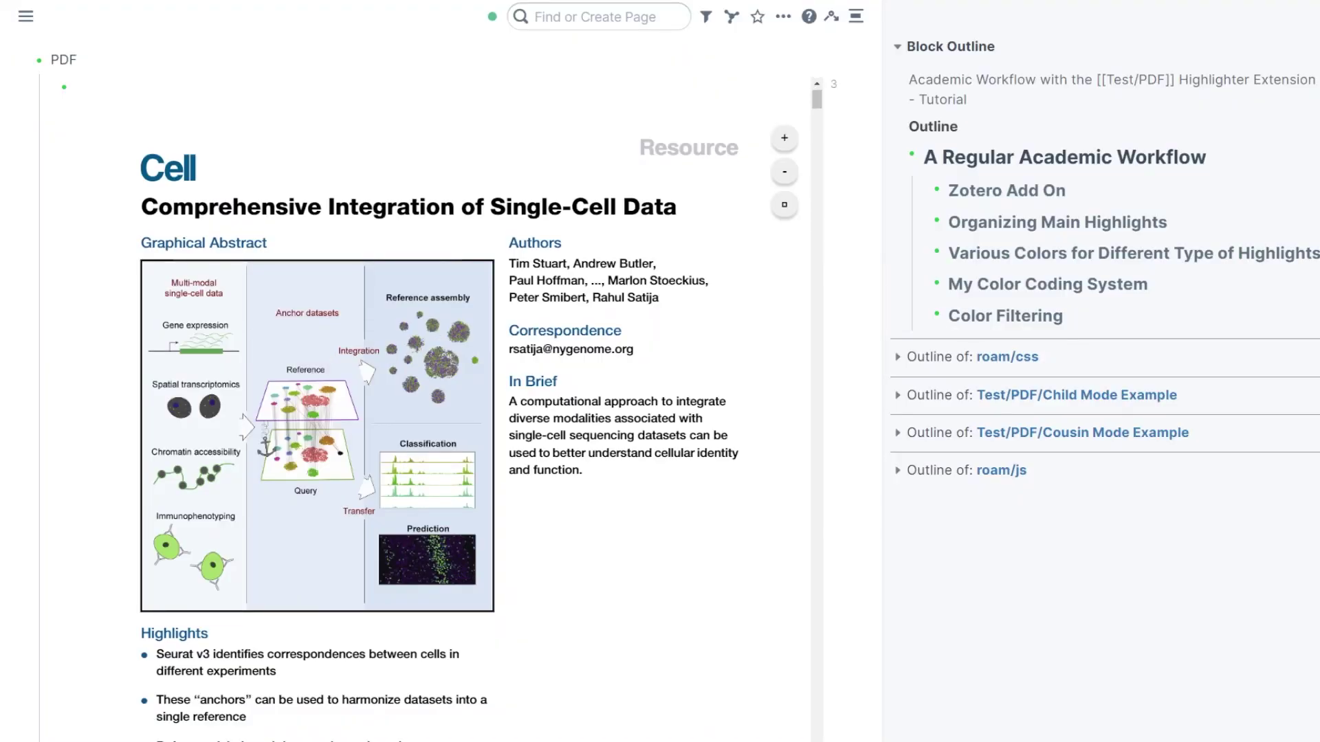
- Open the page's Highlight block in the sidebar and expand it there to show the collected highlights
{"action": "scroll", "coordinate": [440, 385], "scroll_direction": "down", "scroll_amount": 7}
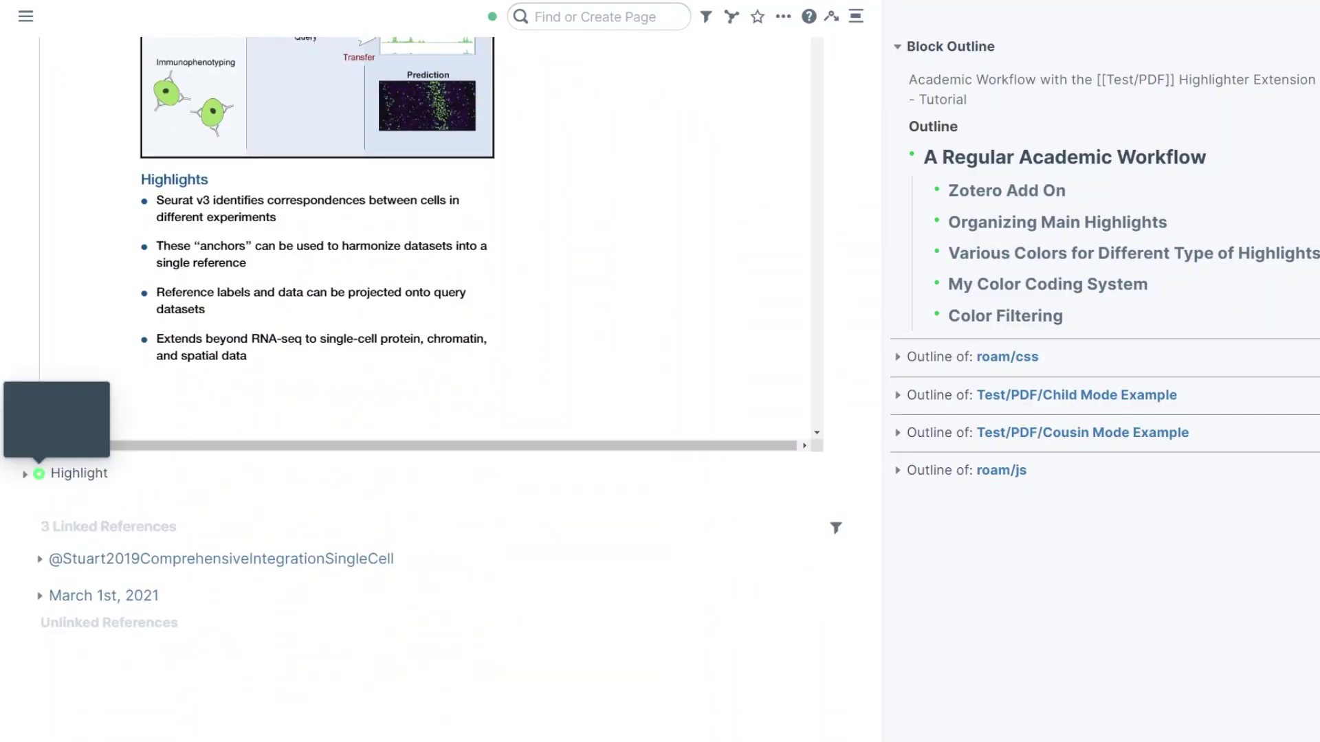
{"action": "left_click", "coordinate": [39, 473], "text": "shift"}
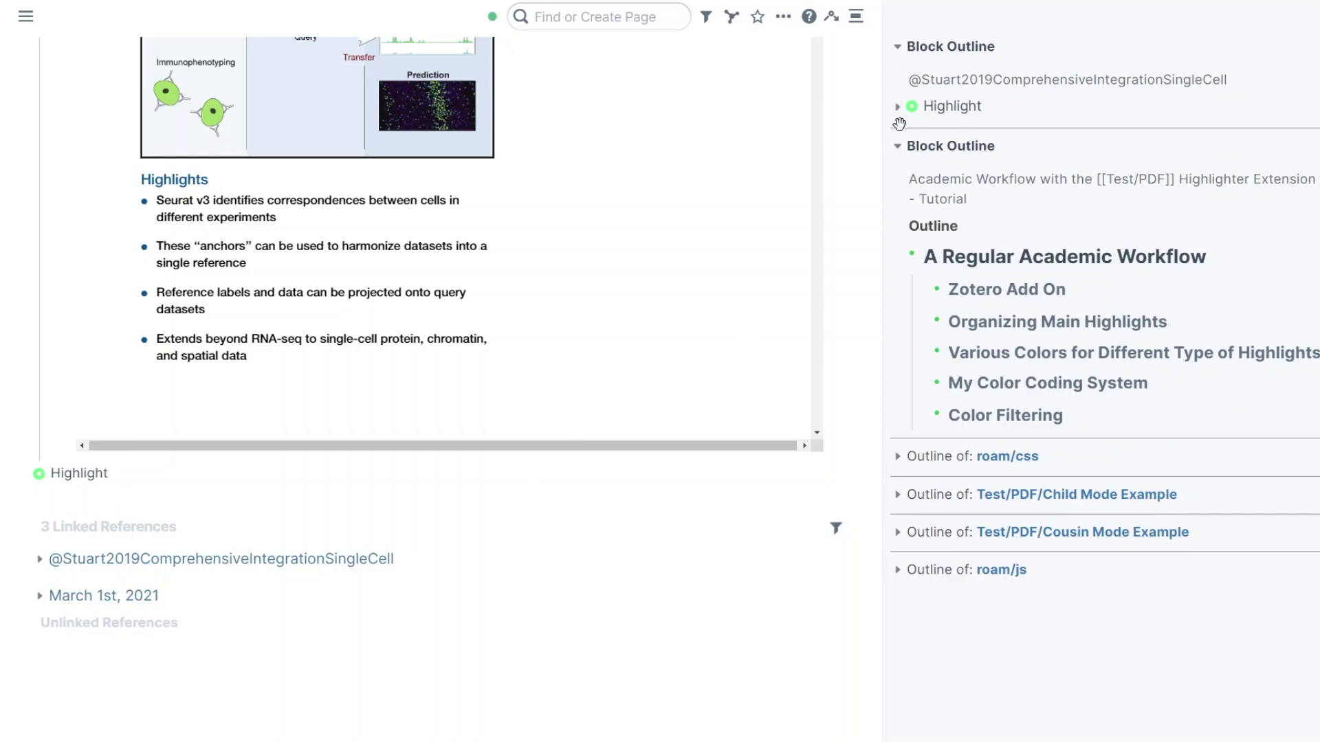
{"action": "left_click", "coordinate": [896, 110]}
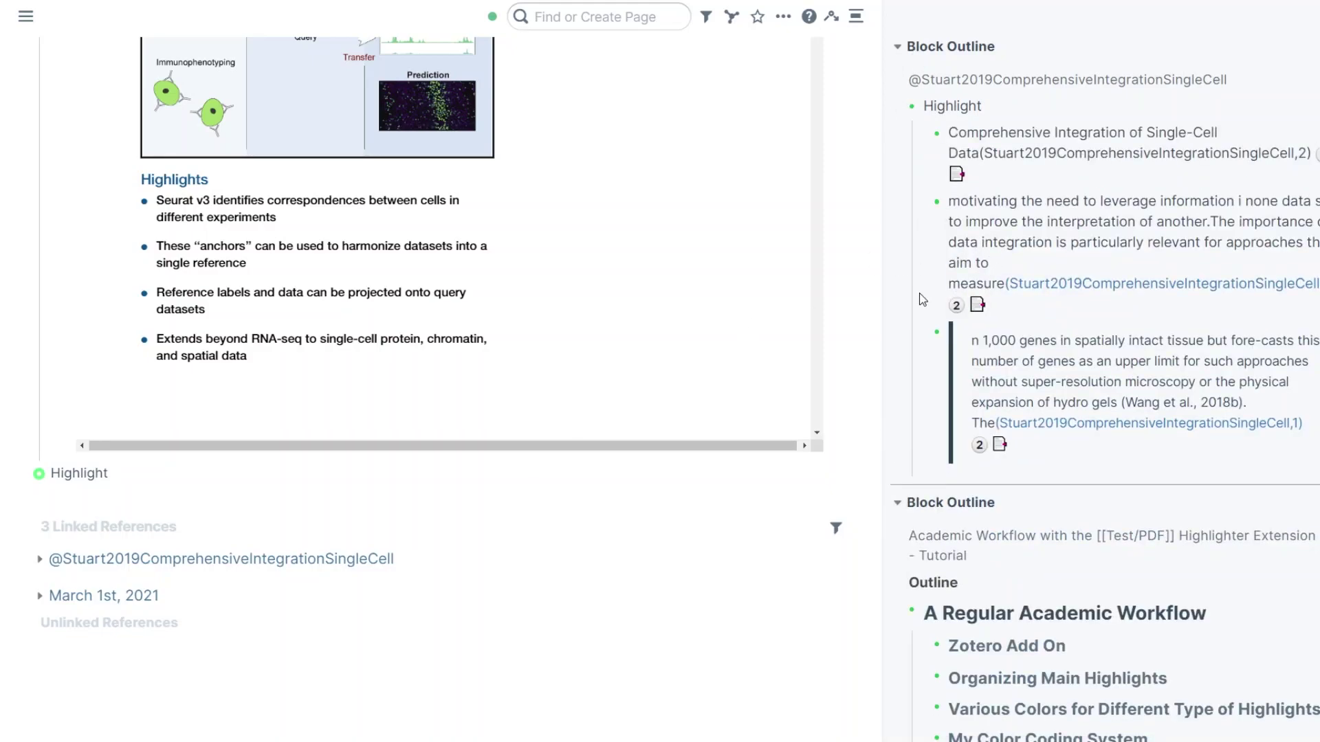
- Delete the "motivating the need to leverage information" and "1,000 genes in spatially intact tissue" highlight blocks, keeping one empty block under Highlight
{"action": "left_click", "coordinate": [998, 201]}
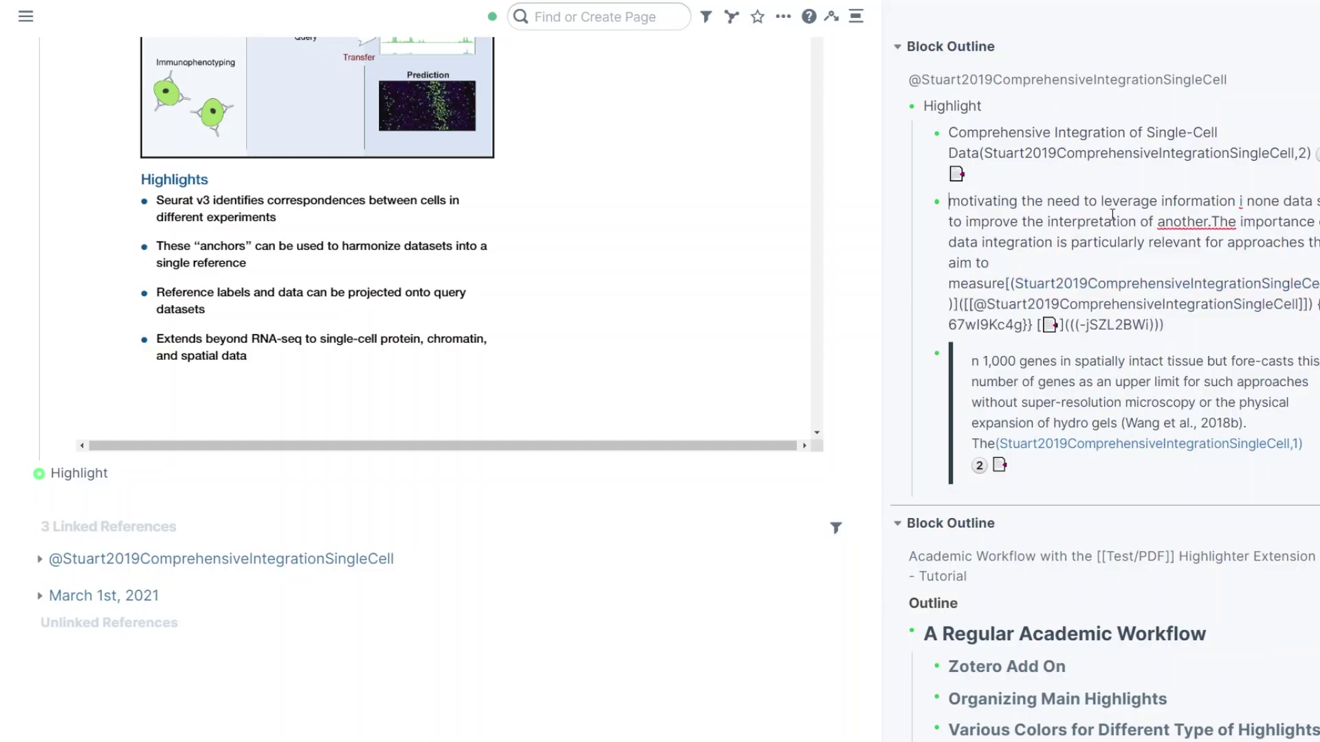
{"action": "key", "text": "Escape"}
{"action": "key", "text": "BackSpace"}
{"action": "left_click", "coordinate": [1113, 214]}
{"action": "key", "text": "ctrl+a"}
{"action": "key", "text": "BackSpace"}
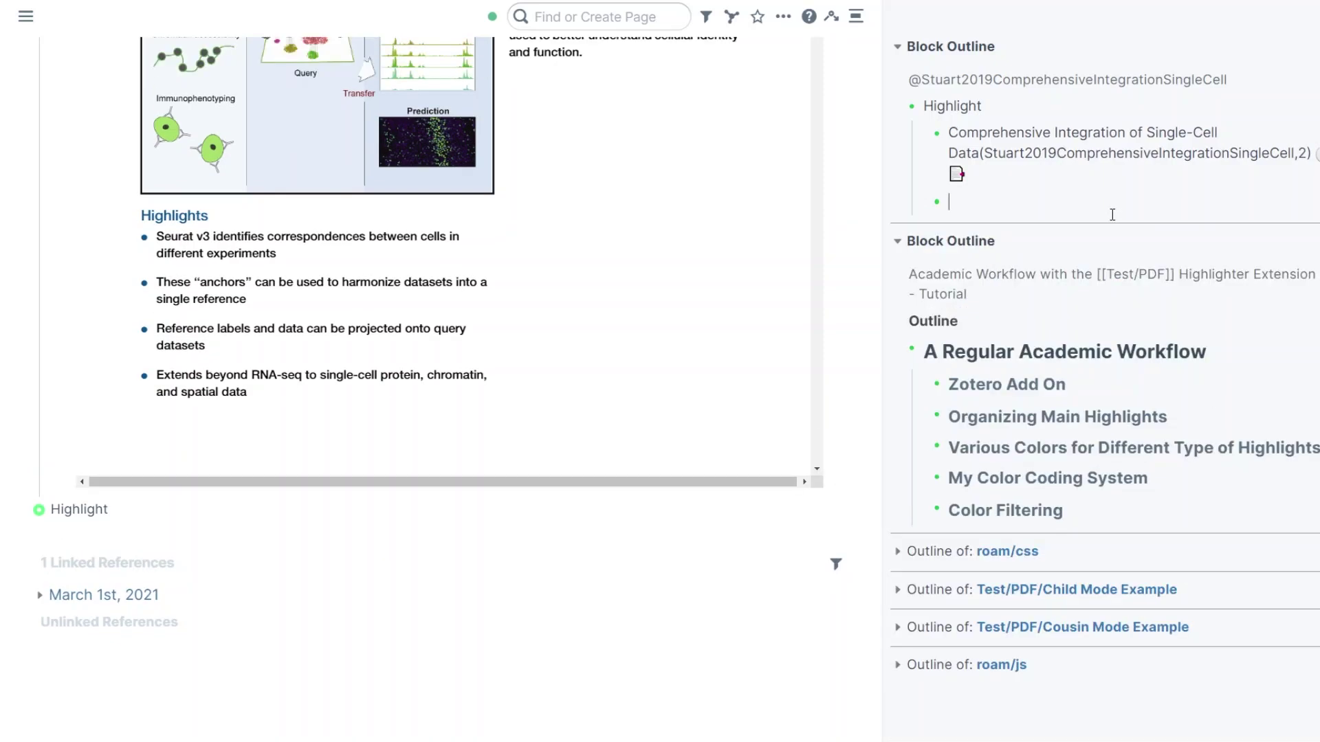
- Insert the Paper Review template under Highlight using the "jj" trigger and review its first prompts through Notation and Abbreviations
{"action": "type", "text": "jj"}
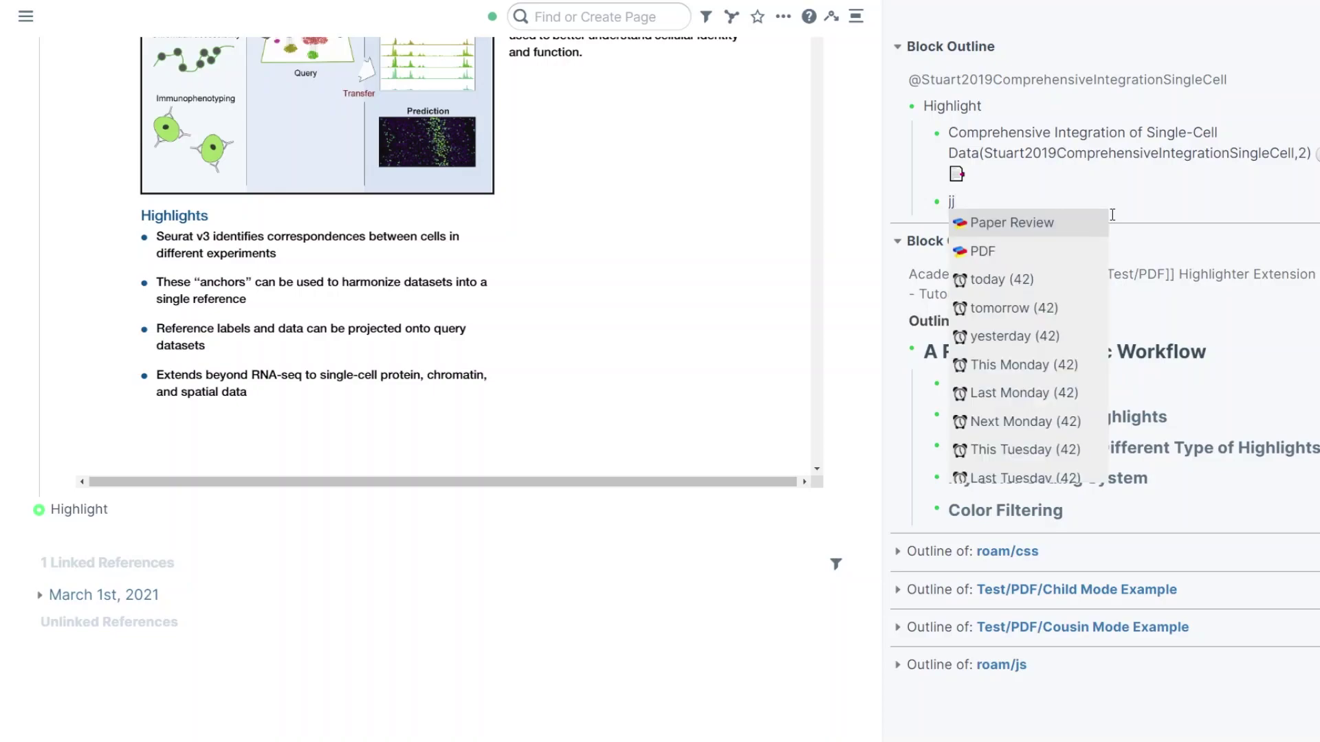
{"action": "key", "text": "Return"}
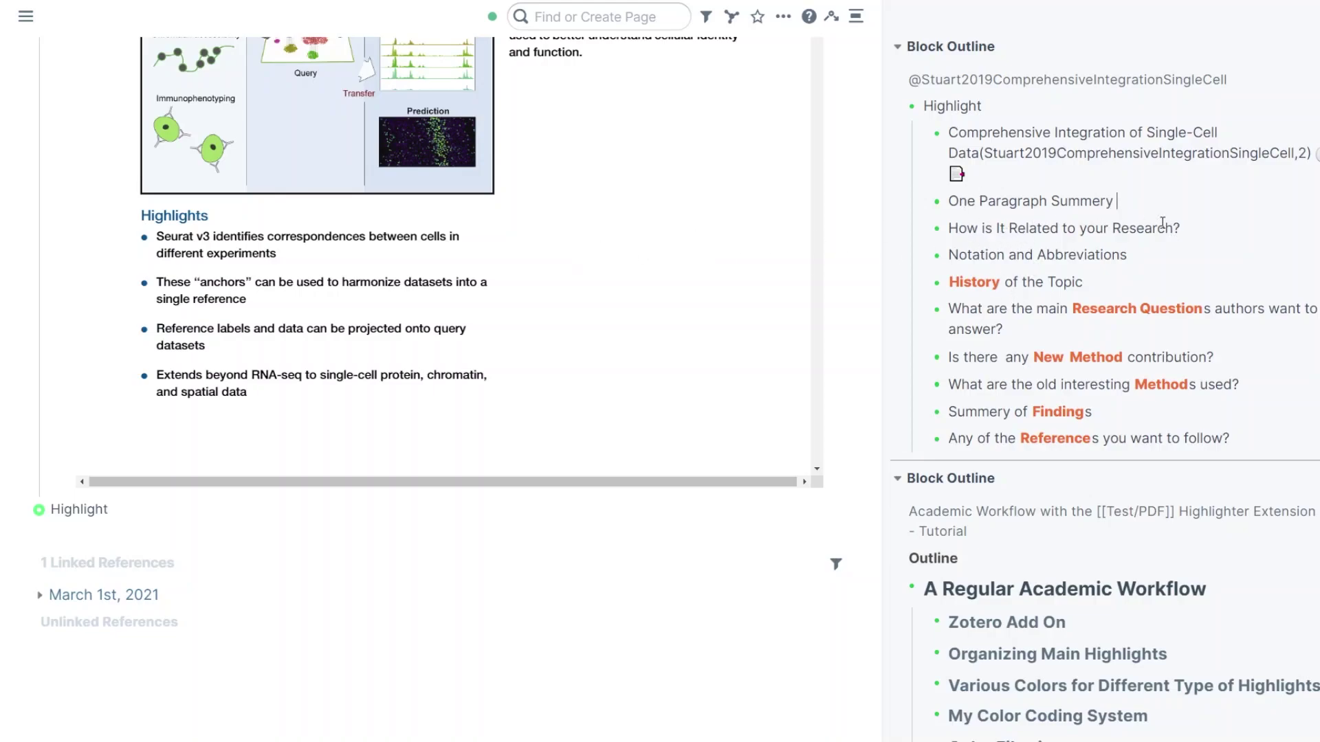
{"action": "left_click", "coordinate": [1046, 200]}
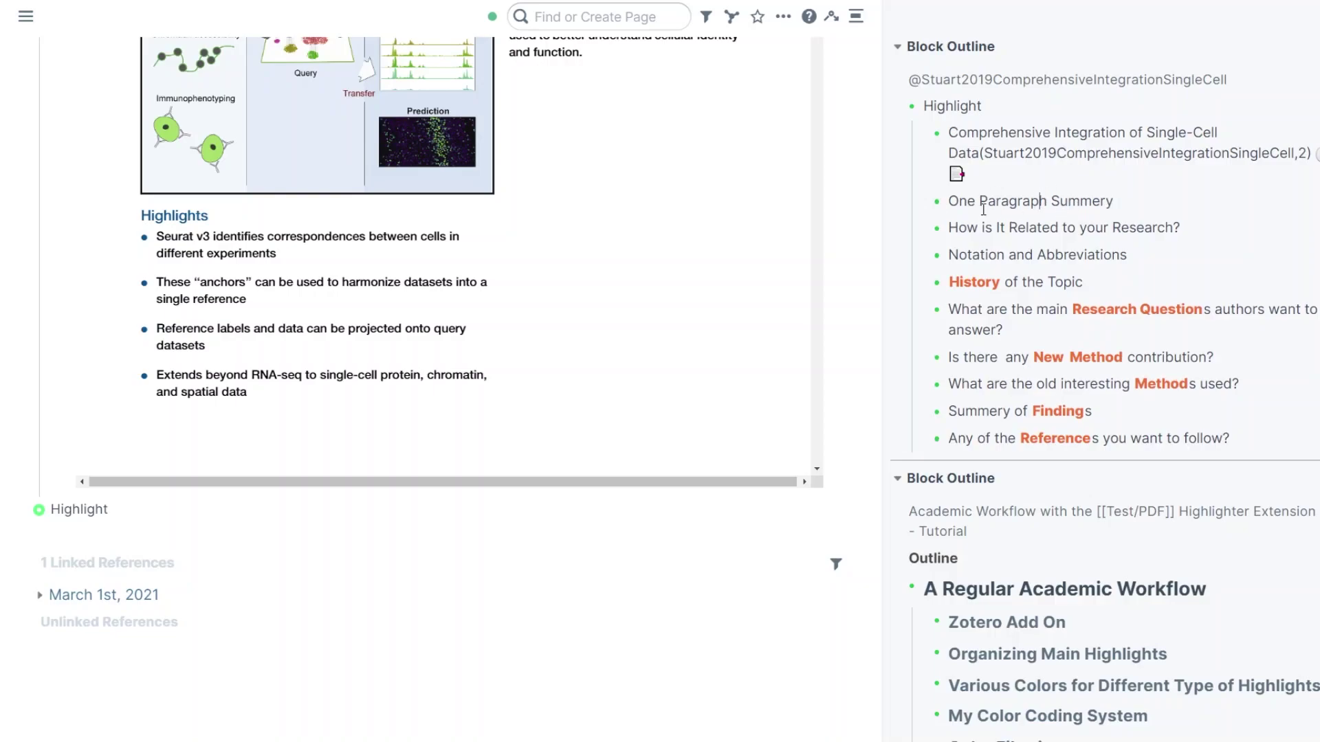
{"action": "left_click", "coordinate": [1044, 228]}
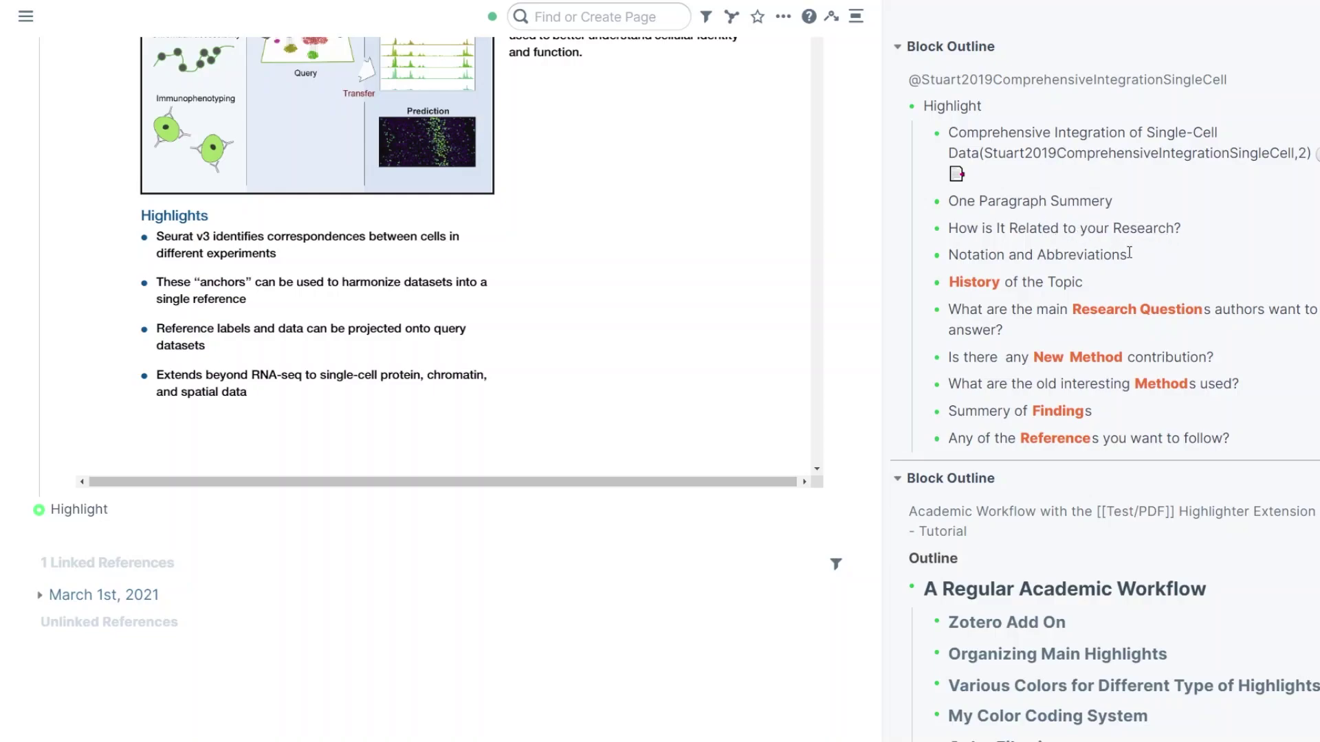
{"action": "left_click", "coordinate": [1057, 255]}
{"action": "left_click", "coordinate": [1138, 253]}
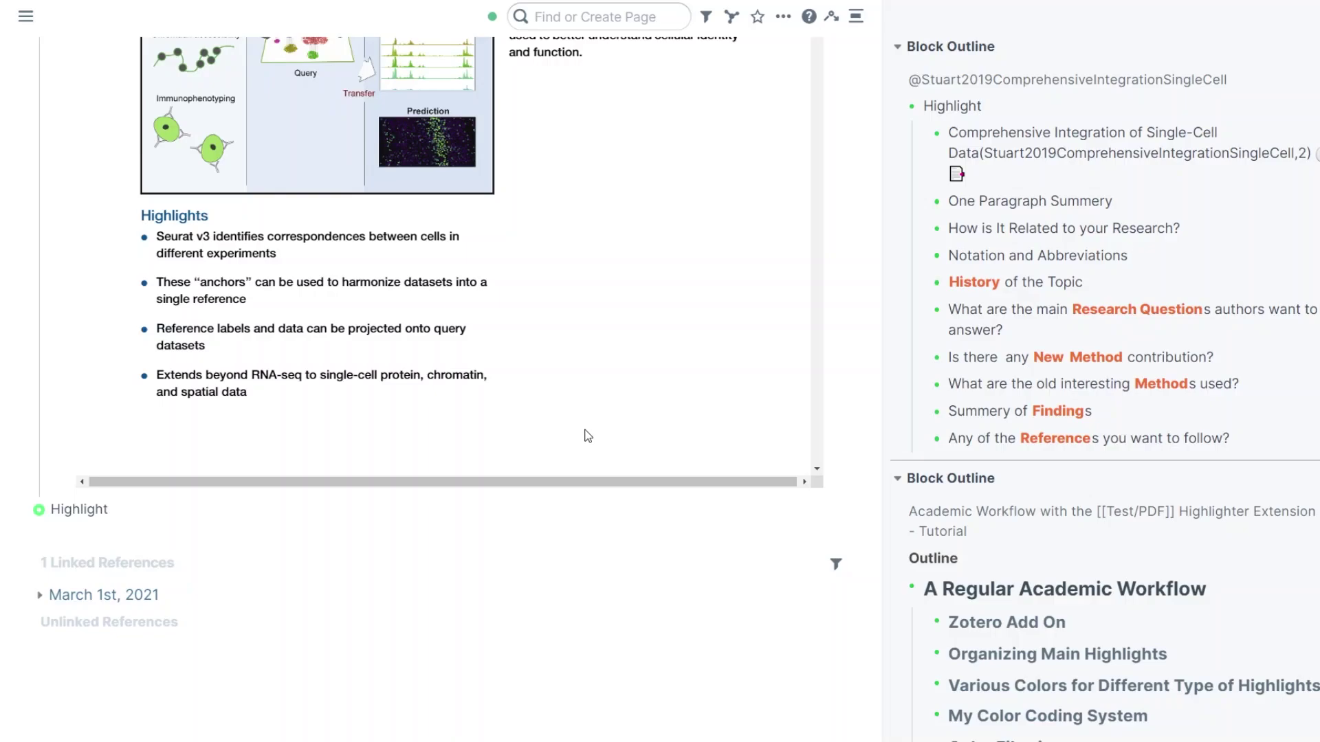
- Add a highlight to "single-cell RNA sequencing (scRNA-seq)" in the first paragraph of the paper's Introduction
{"action": "scroll", "coordinate": [550, 592], "scroll_direction": "up", "scroll_amount": 10}
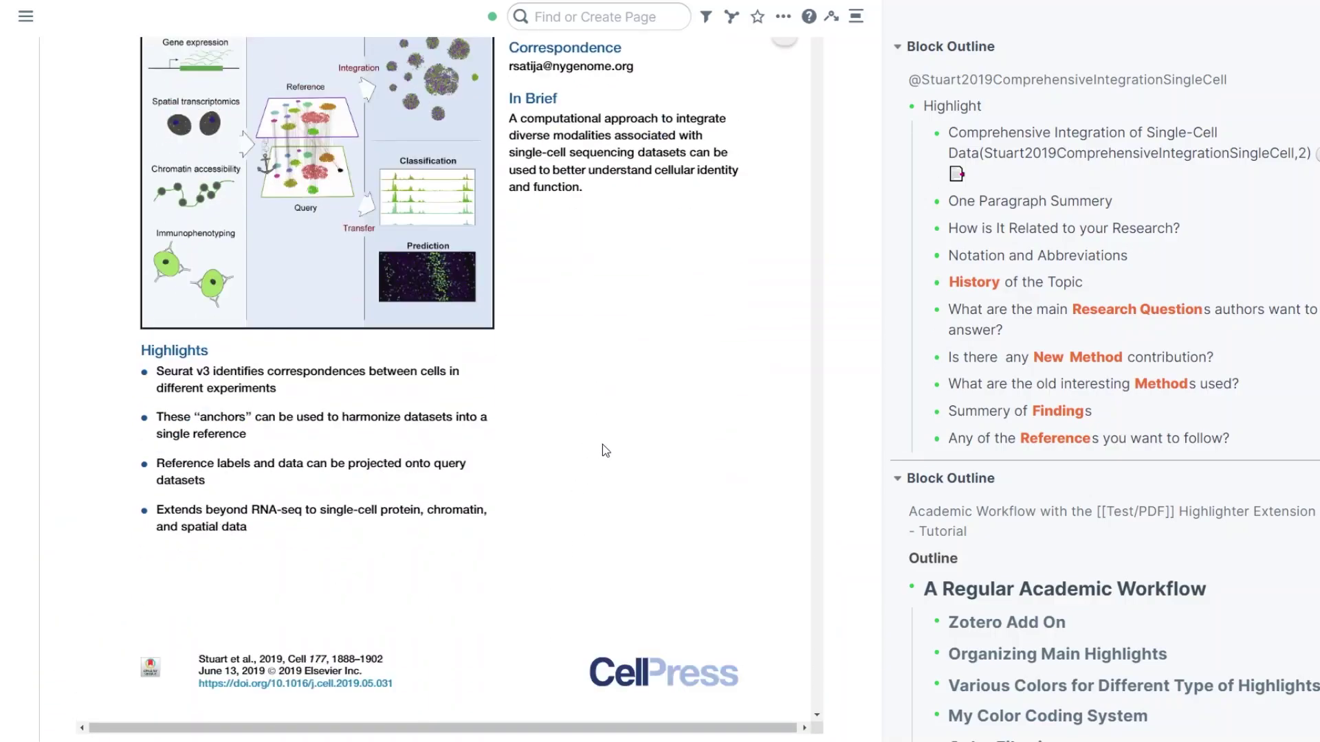
{"action": "scroll", "coordinate": [609, 426], "scroll_direction": "down", "scroll_amount": 4}
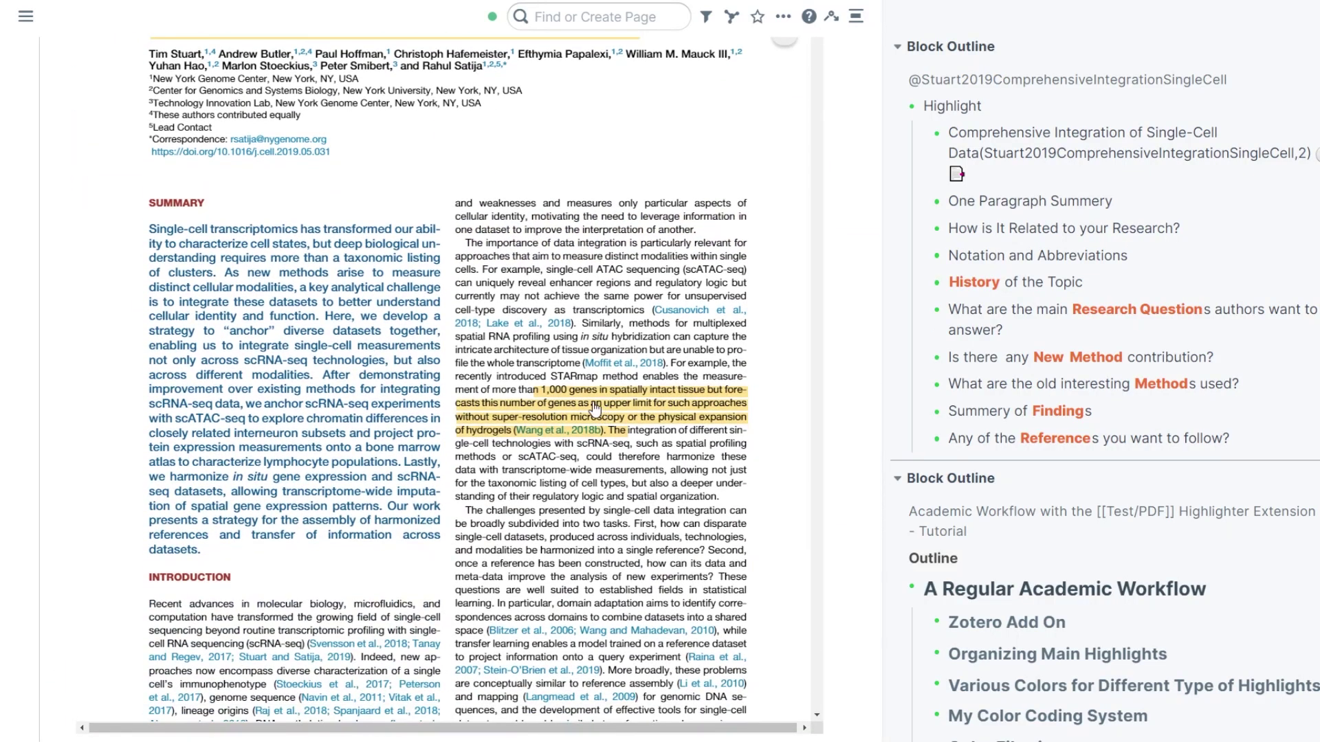
{"action": "double_click", "coordinate": [576, 374]}
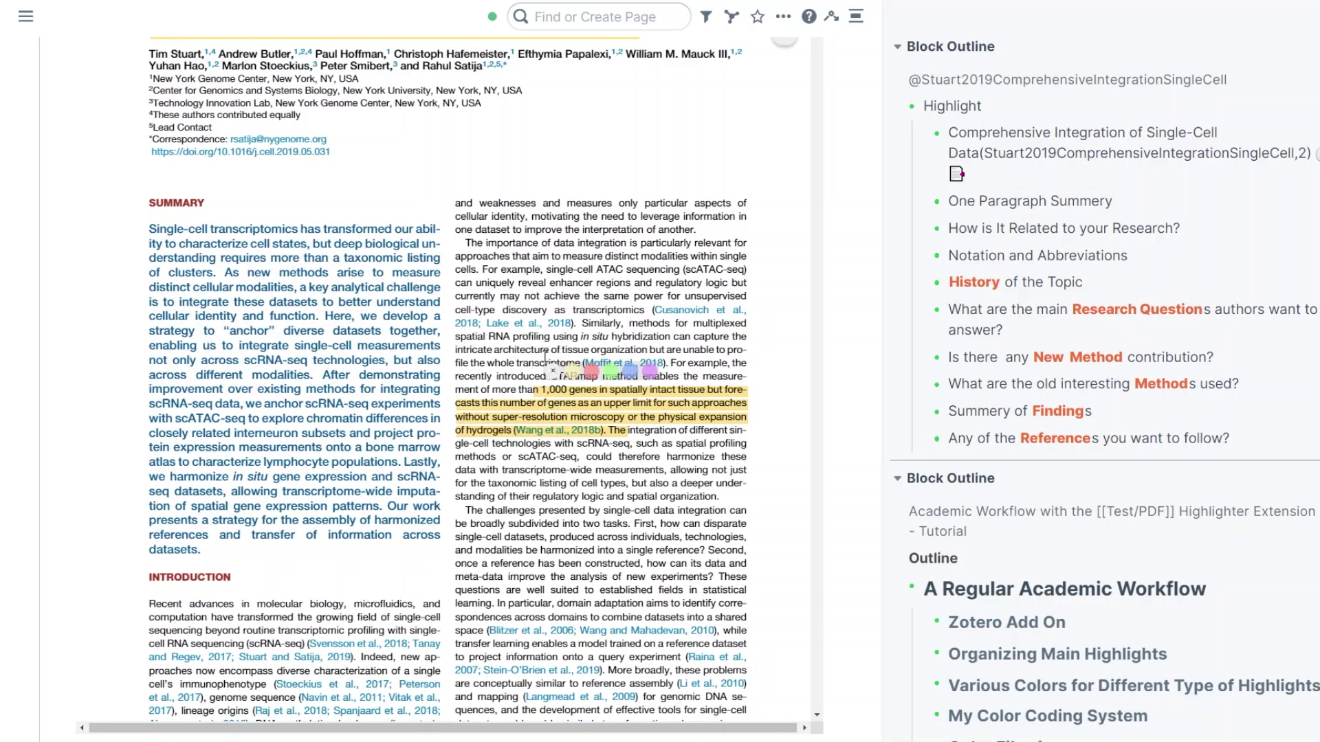
{"action": "left_click", "coordinate": [377, 470]}
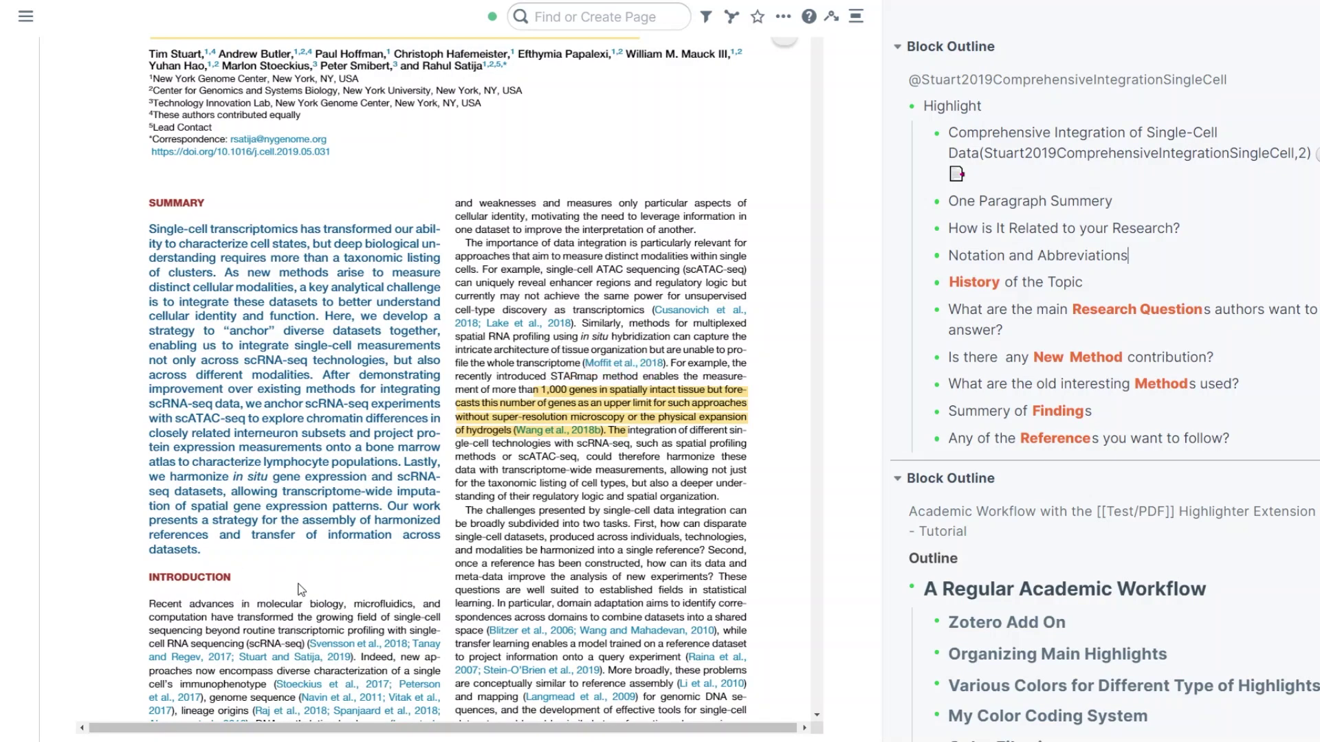
{"action": "left_click_drag", "start_coordinate": [409, 631], "coordinate": [304, 643]}
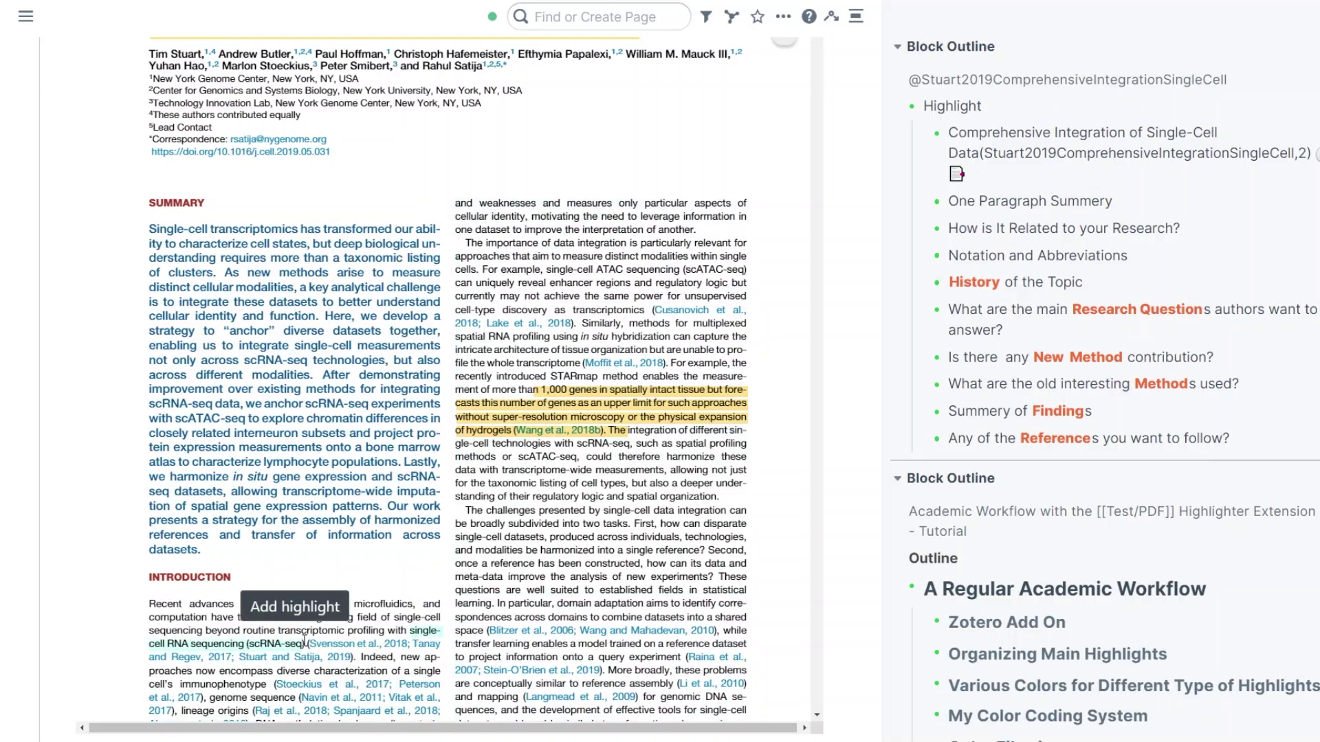
{"action": "left_click", "coordinate": [294, 614]}
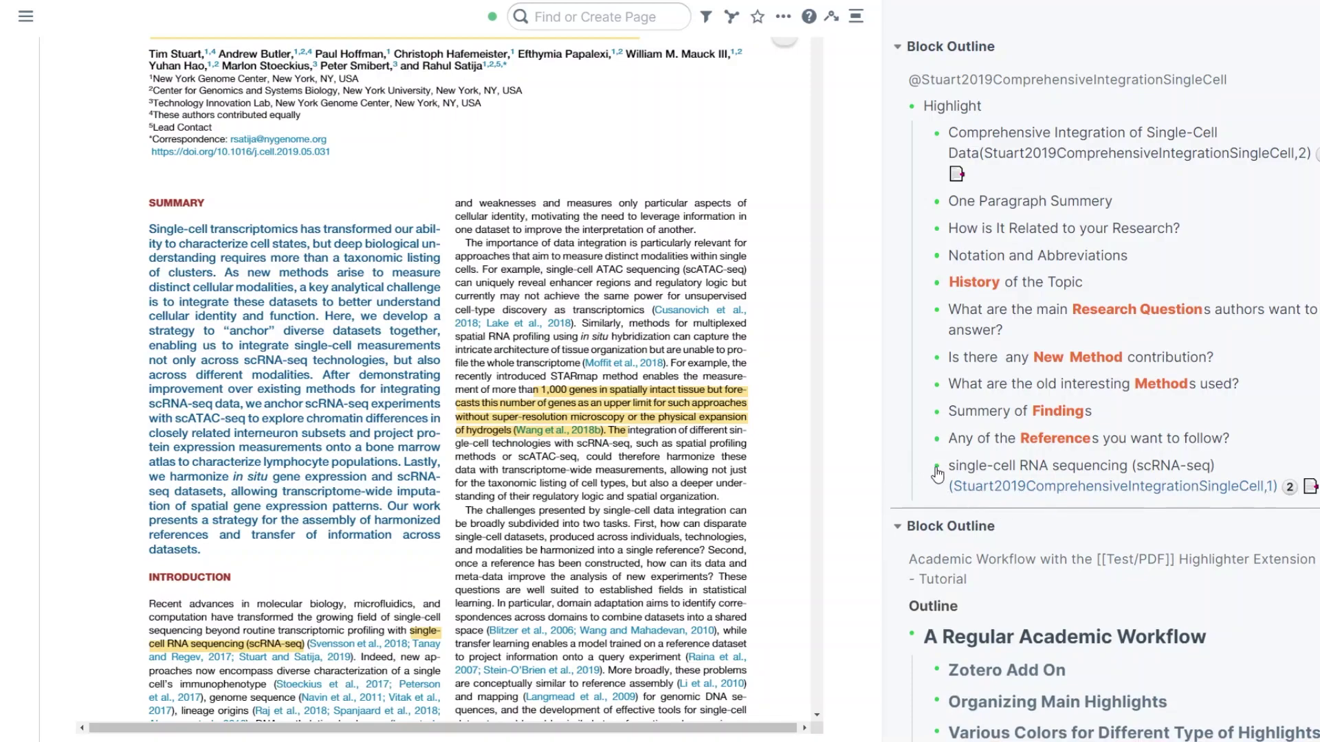
- Nest the "single-cell RNA sequencing (scRNA-seq)" highlight block under Notation and Abbreviations and collapse that parent block
{"action": "left_click_drag", "start_coordinate": [929, 469], "coordinate": [996, 285]}
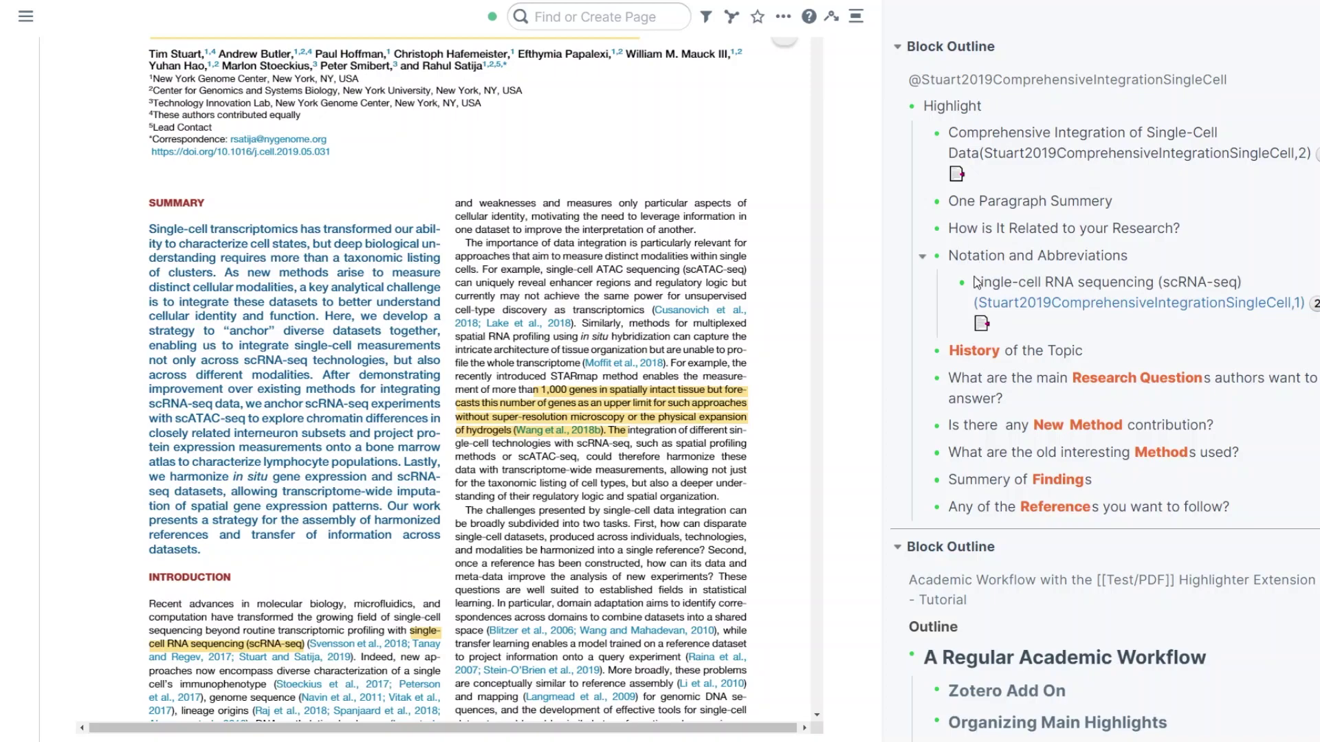
{"action": "mouse_move", "coordinate": [1068, 302]}
{"action": "left_click", "coordinate": [921, 255]}
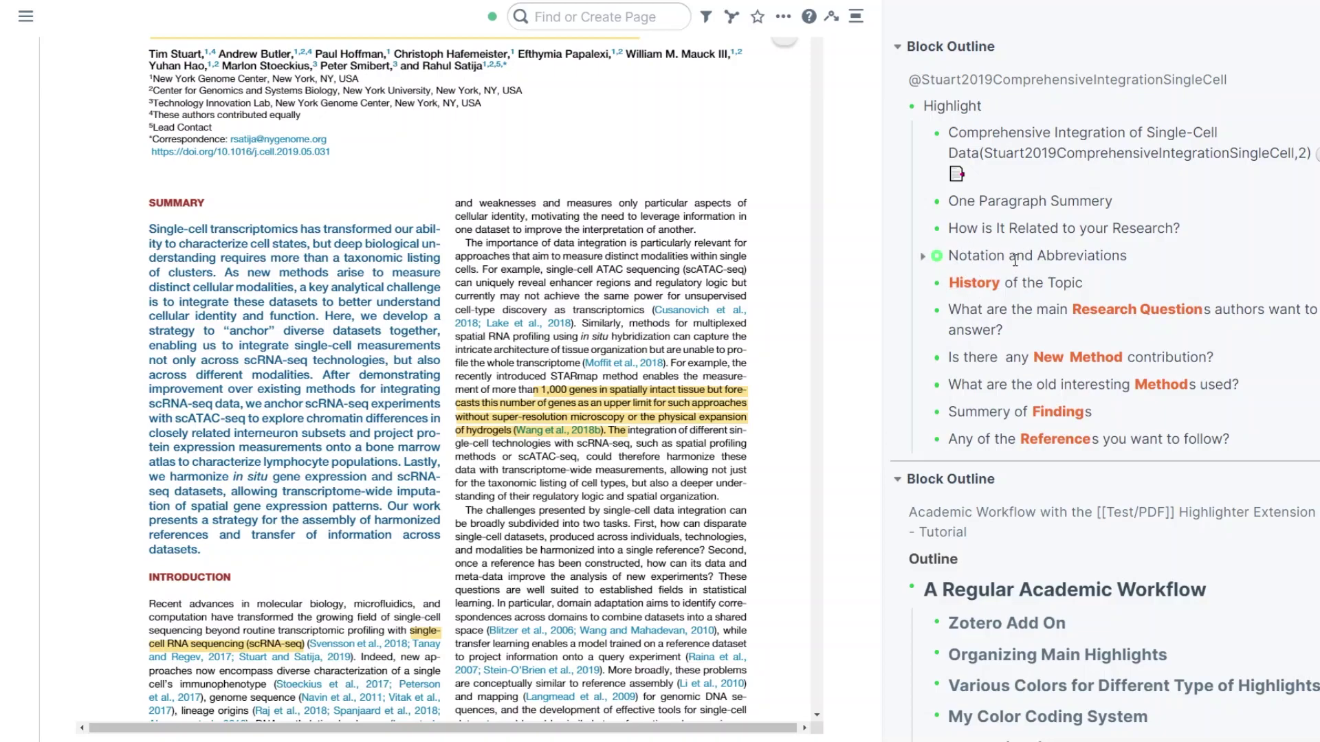
- Skim the paper's Summary, Introduction and the start of Results alongside the template's review prompts
{"action": "scroll", "coordinate": [773, 351], "scroll_direction": "down", "scroll_amount": 4}
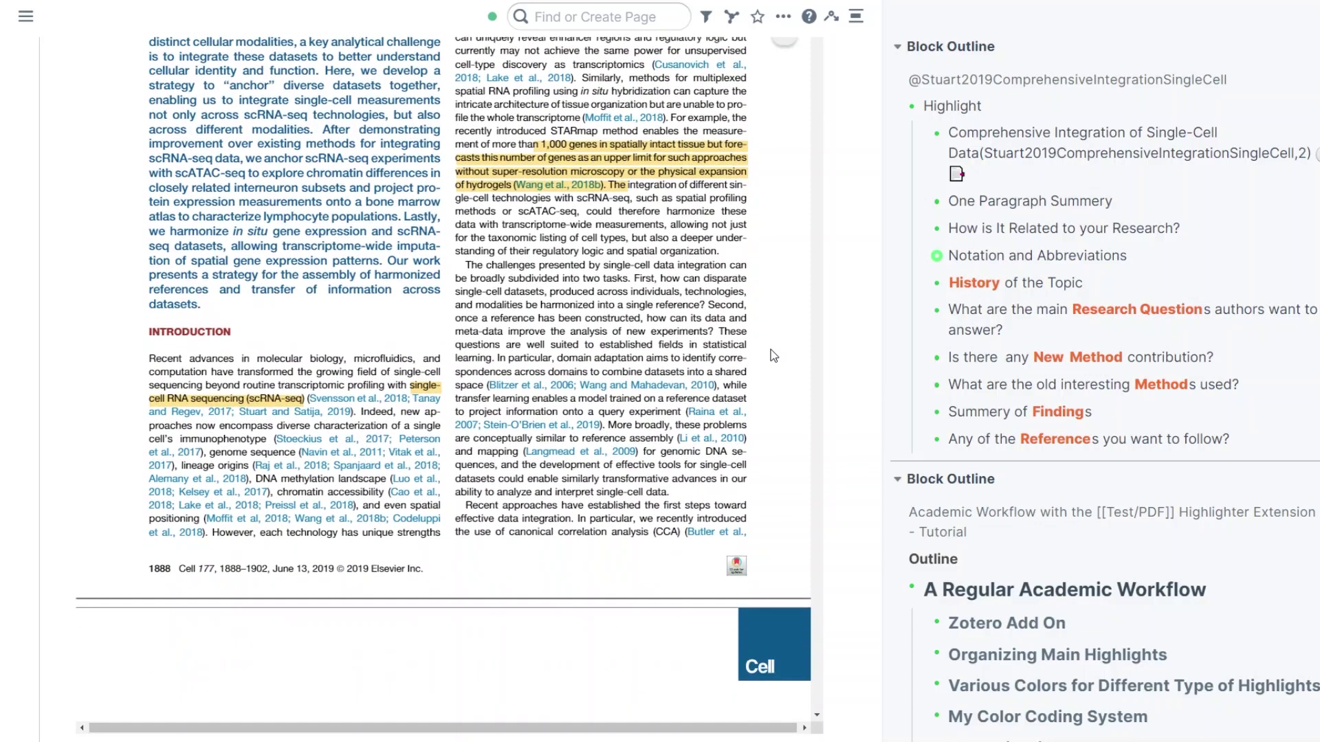
{"action": "scroll", "coordinate": [774, 349], "scroll_direction": "down", "scroll_amount": 2}
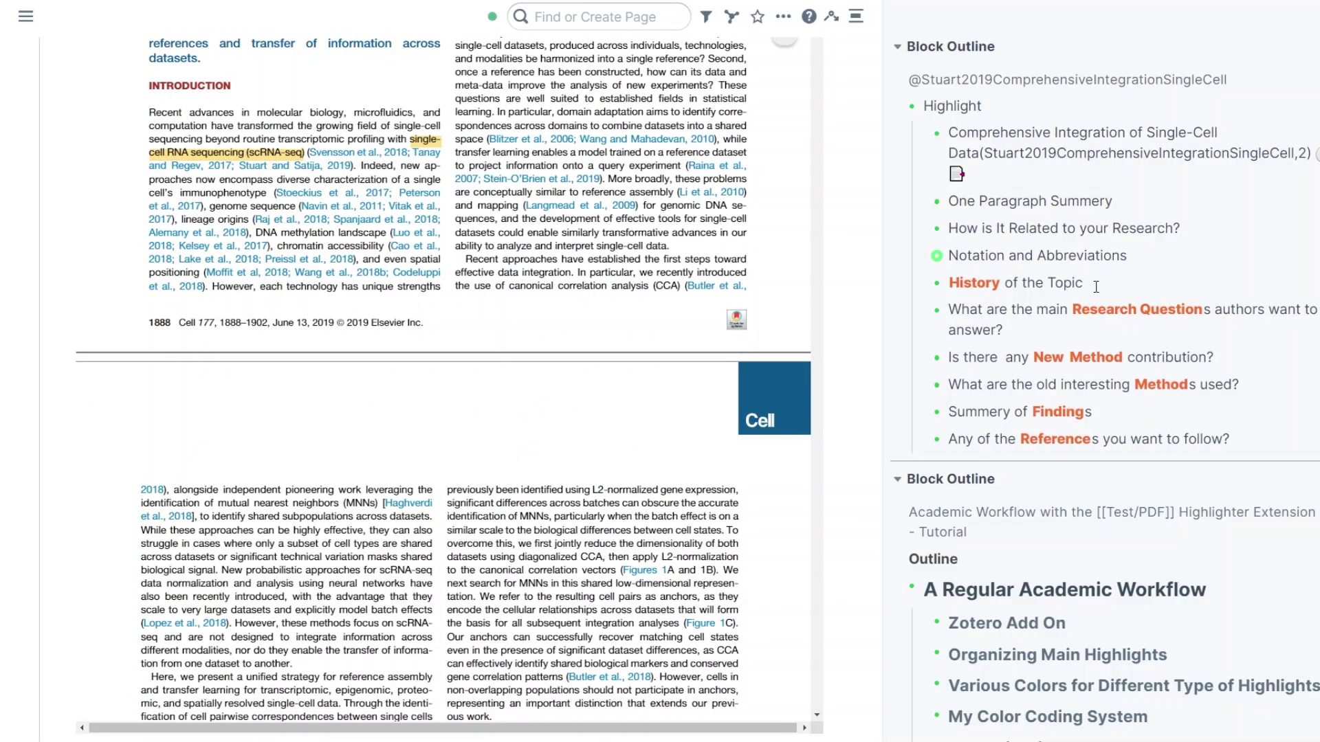
{"action": "scroll", "coordinate": [670, 337], "scroll_direction": "down", "scroll_amount": 5}
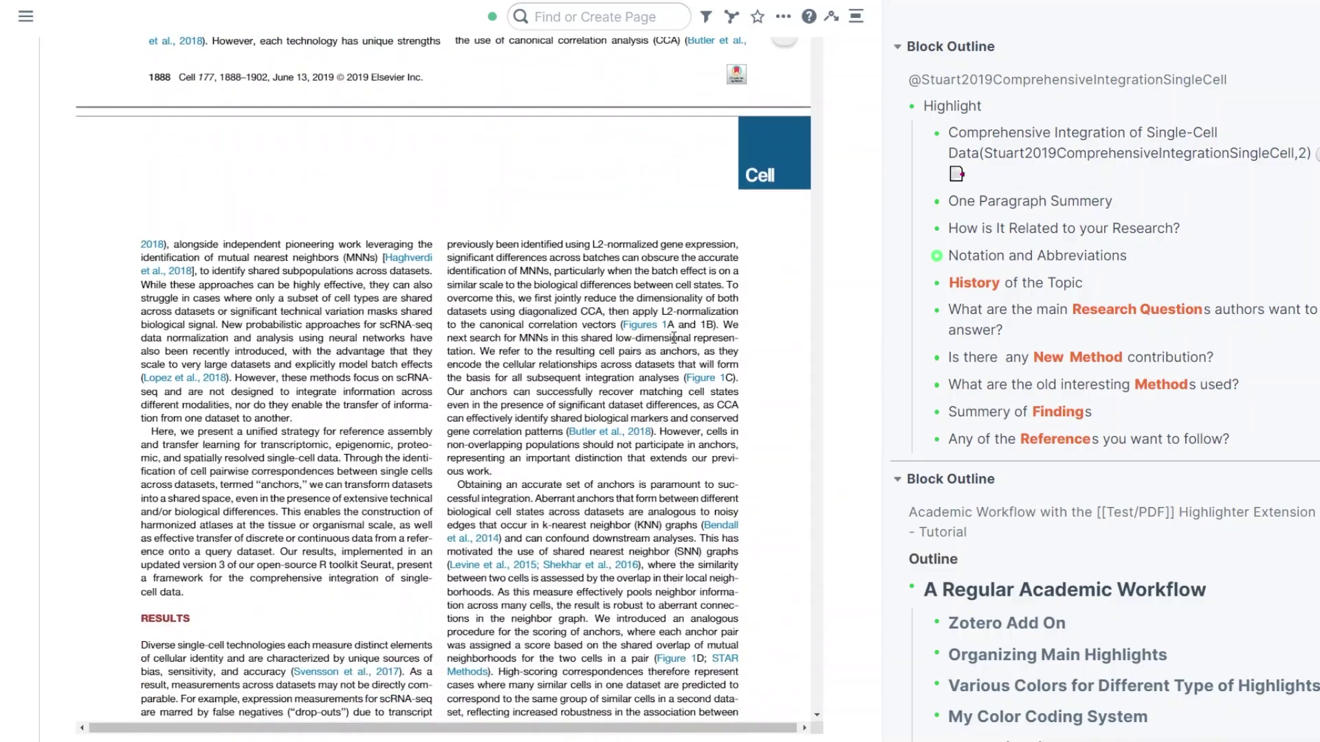
{"action": "scroll", "coordinate": [661, 341], "scroll_direction": "up", "scroll_amount": 10}
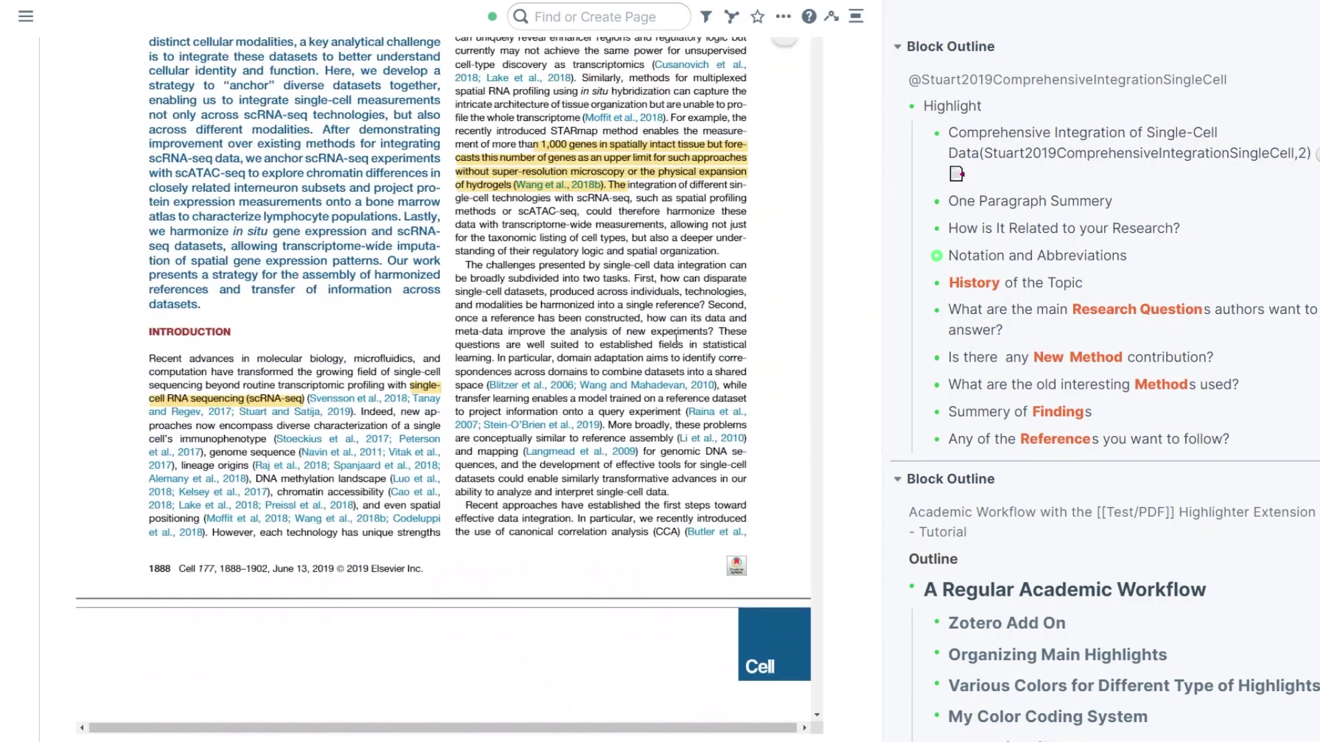
{"action": "scroll", "coordinate": [675, 338], "scroll_direction": "up", "scroll_amount": 5}
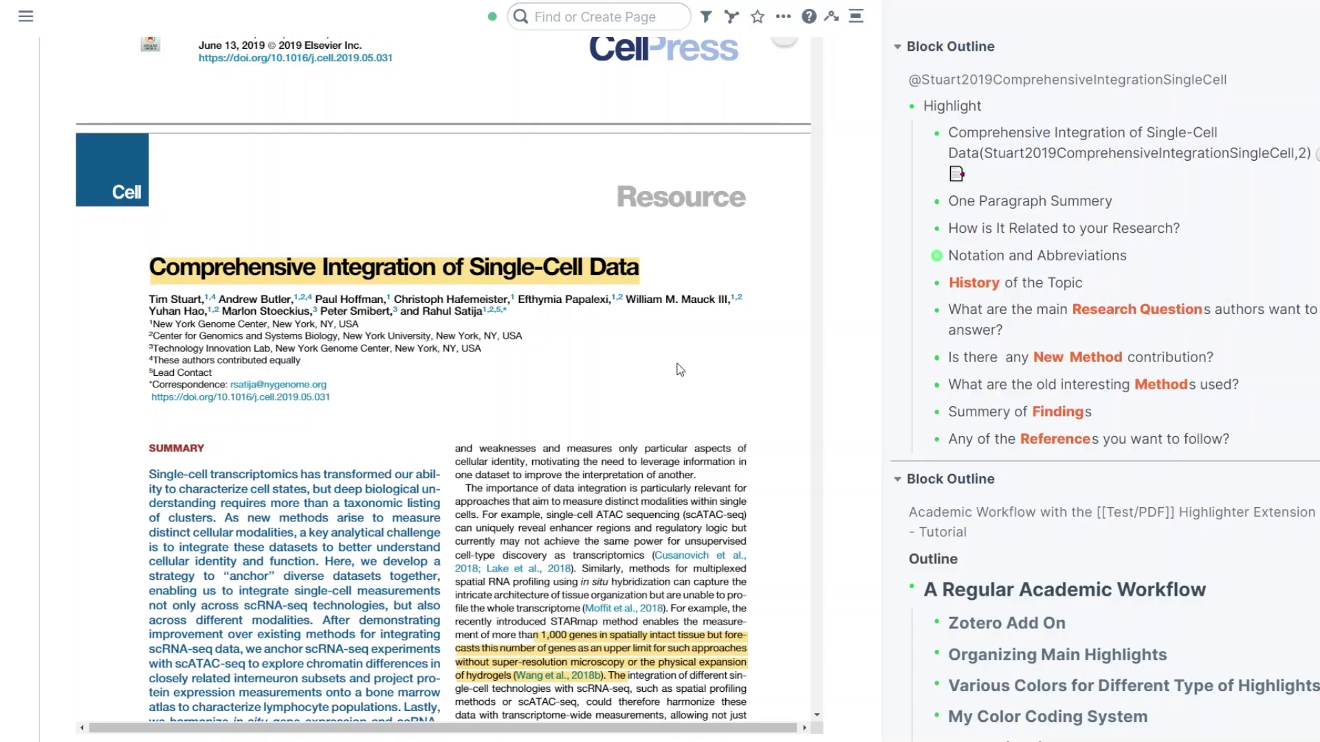
{"action": "scroll", "coordinate": [683, 358], "scroll_direction": "down", "scroll_amount": 3}
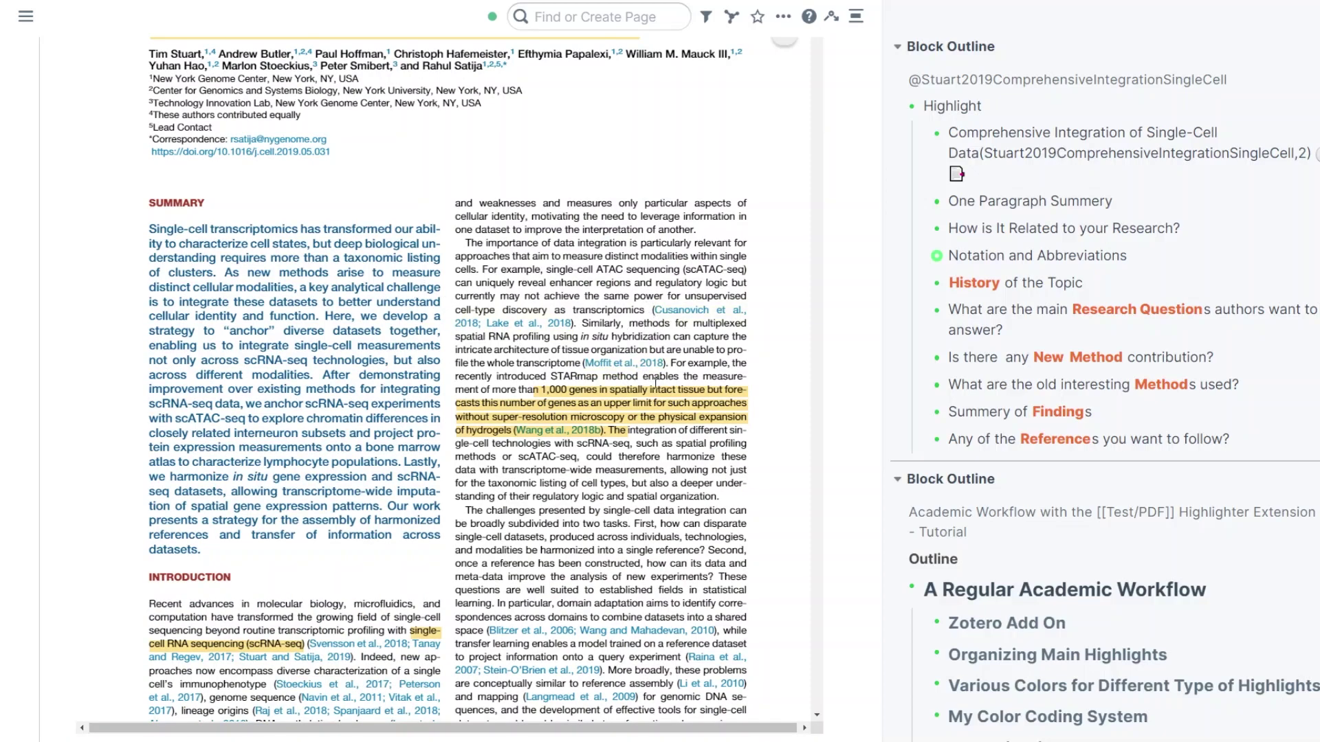
- Add an area highlight around the 2018 "Rare Cell Detection by Single-Cell RNA Sequencing" reference and nest its block, collapsed, under History of the Topic
{"action": "scroll", "coordinate": [781, 286], "scroll_direction": "down", "scroll_amount": 20}
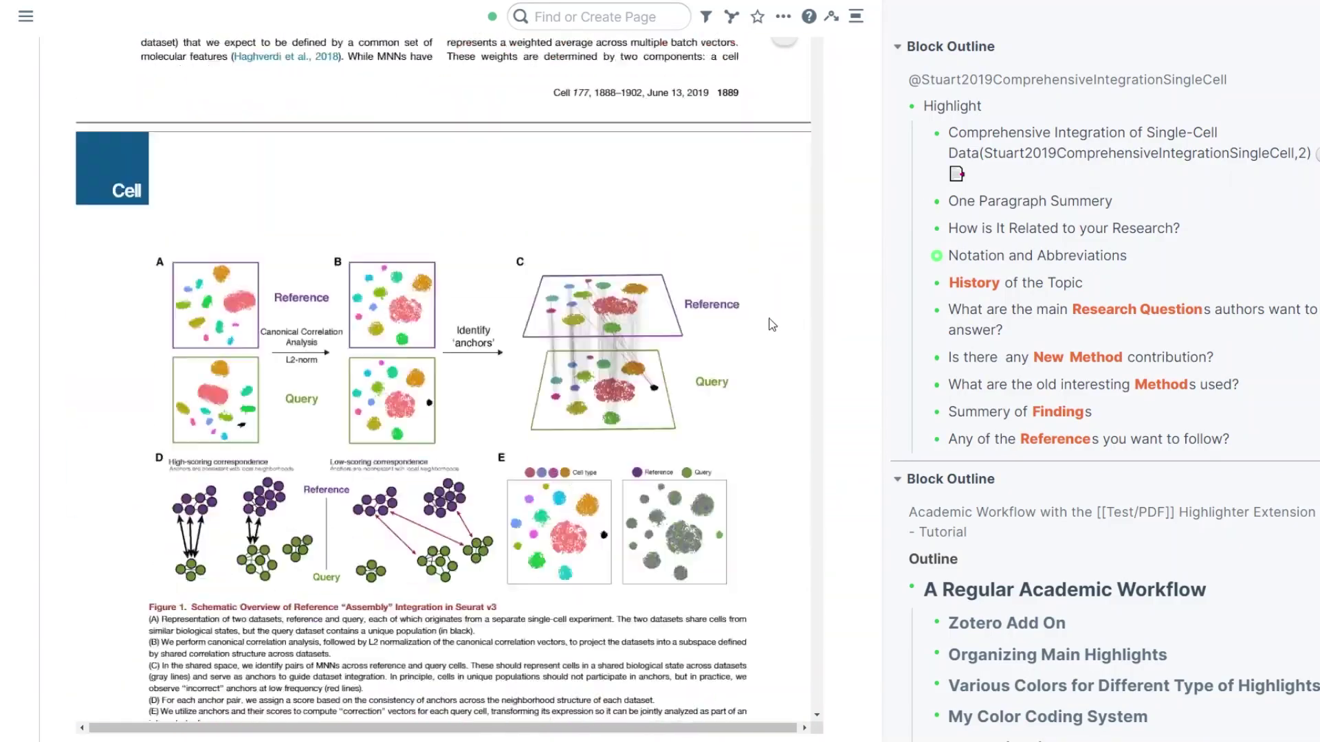
{"action": "scroll", "coordinate": [764, 329], "scroll_direction": "down", "scroll_amount": 15}
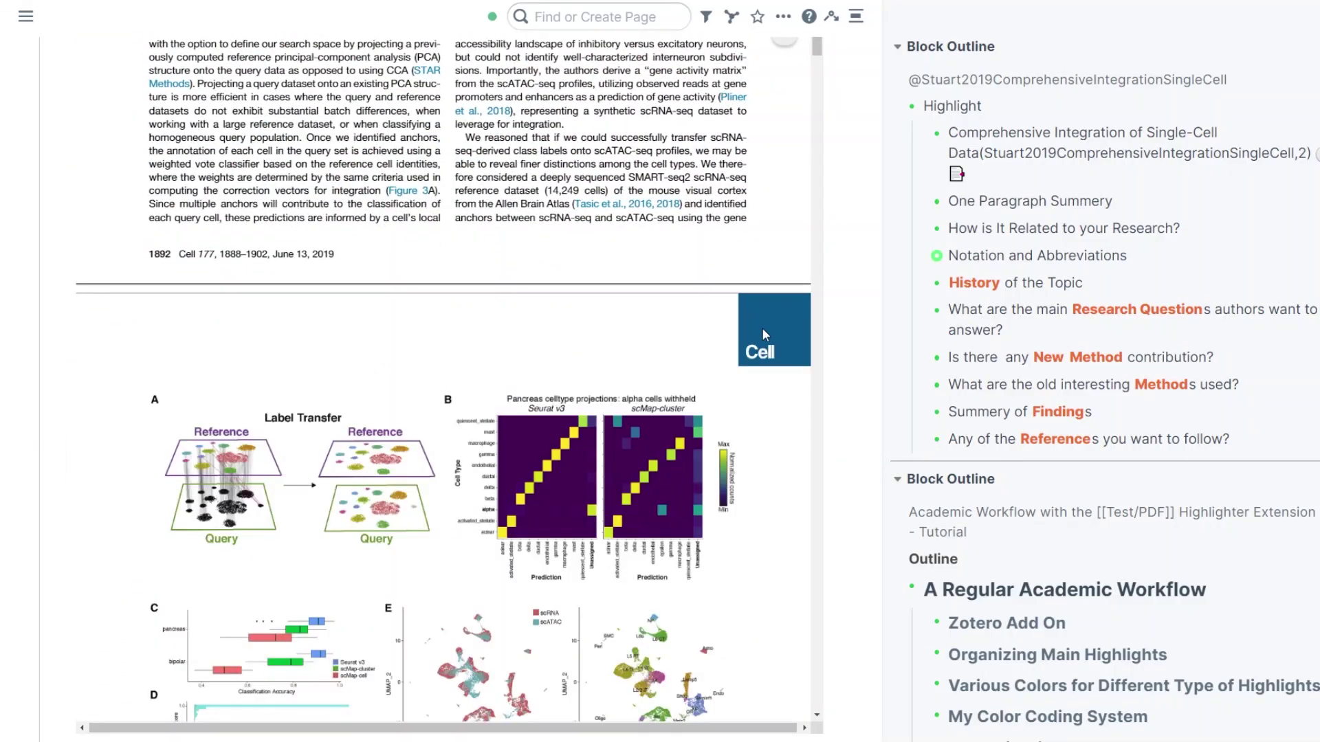
{"action": "left_click", "coordinate": [627, 210]}
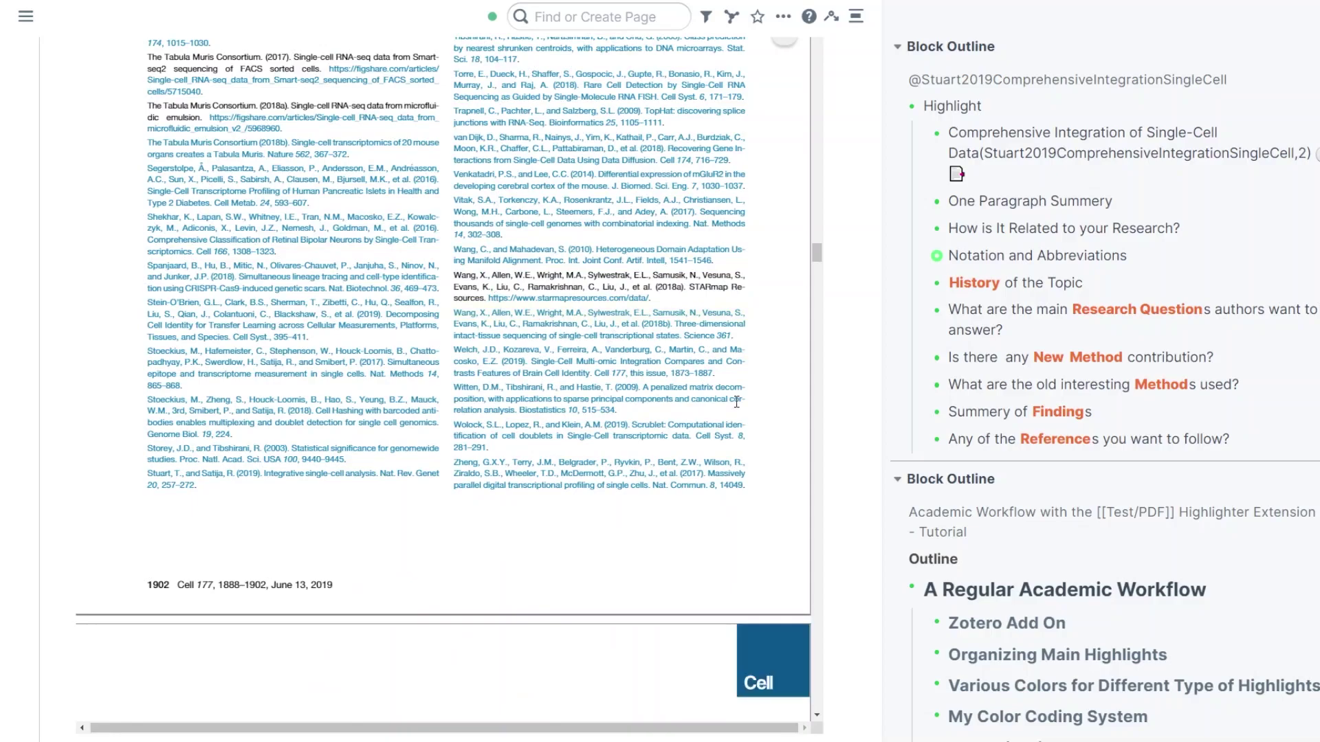
{"action": "left_click_drag", "start_coordinate": [451, 67], "coordinate": [753, 105]}
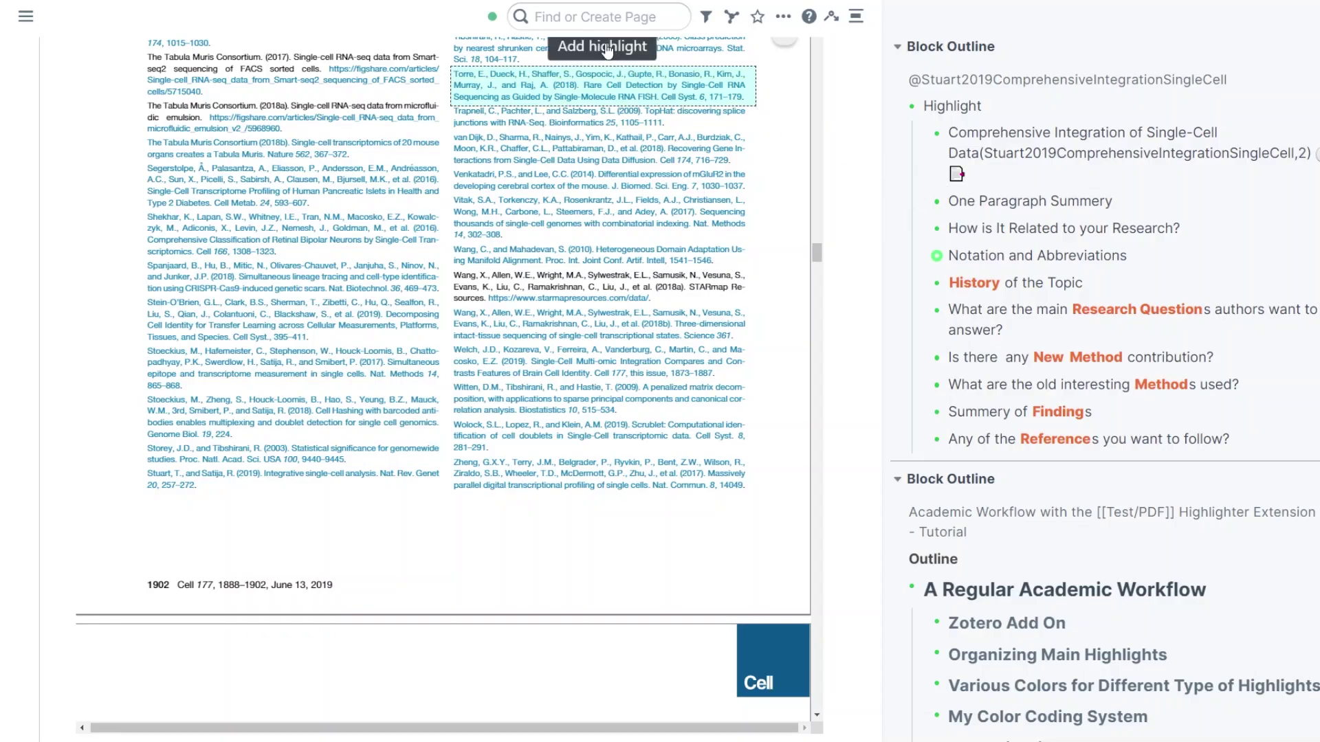
{"action": "left_click", "coordinate": [621, 62]}
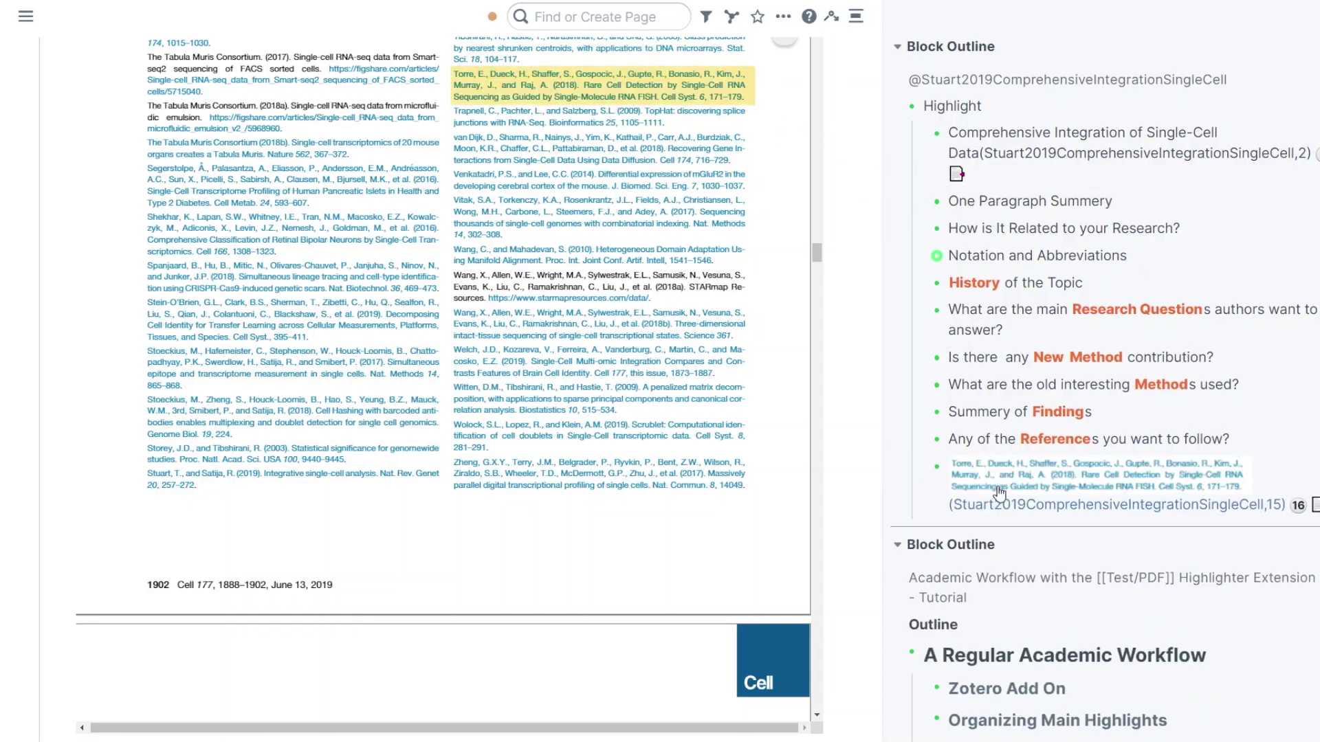
{"action": "left_click_drag", "start_coordinate": [937, 472], "coordinate": [962, 299]}
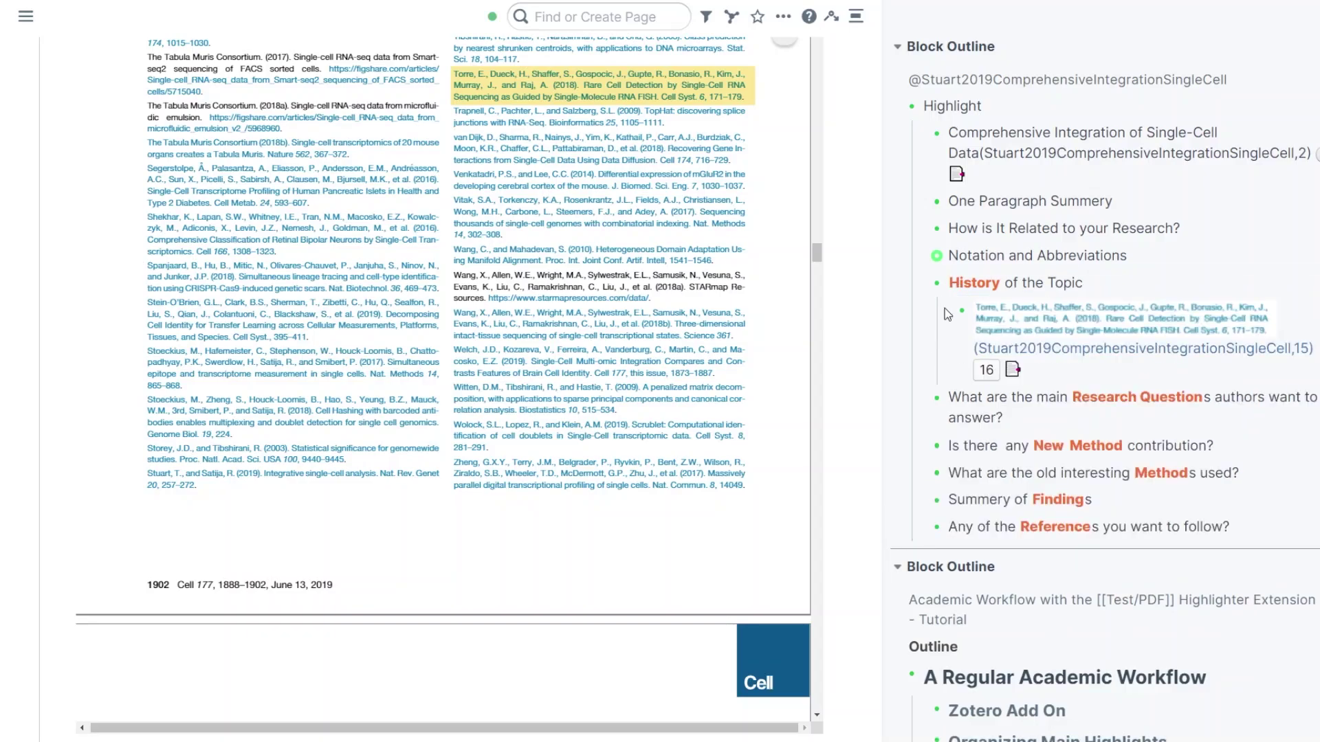
{"action": "left_click", "coordinate": [923, 288]}
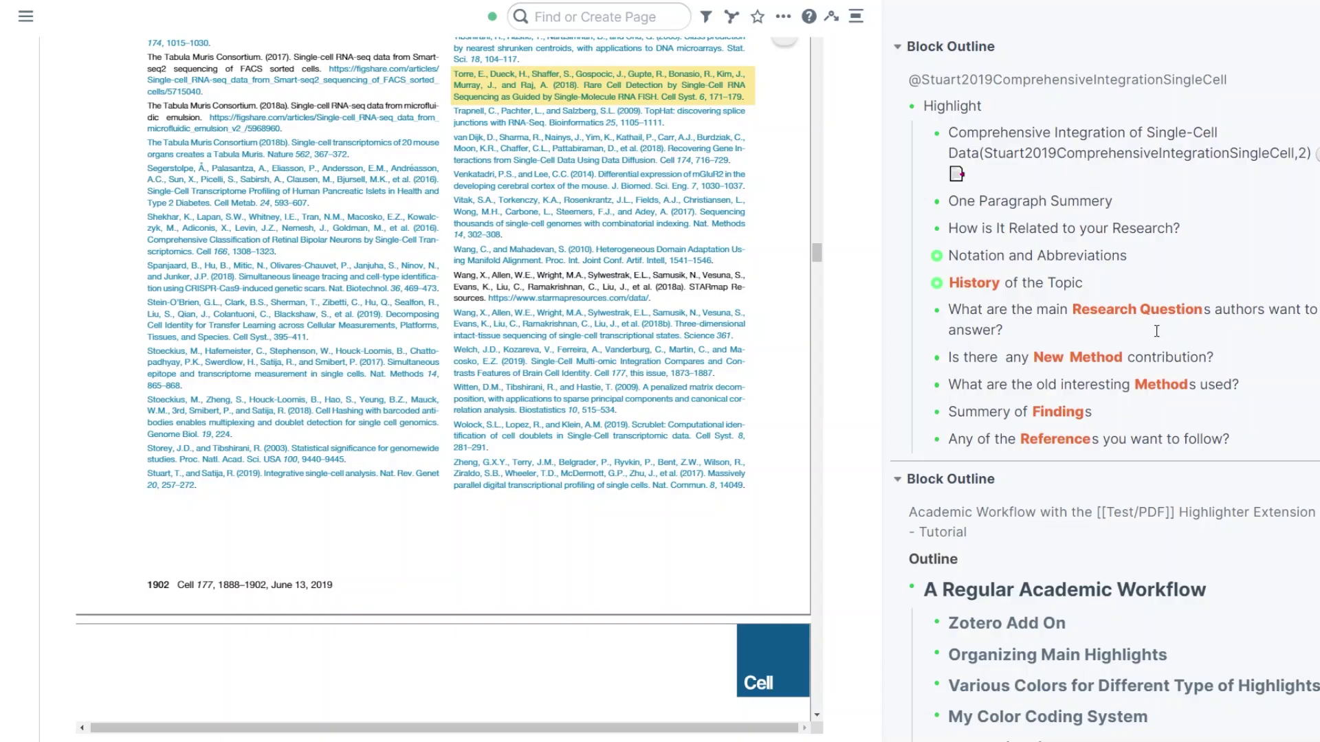
- Review the remaining template prompts on old interesting methods, summary of findings and references to follow
{"action": "left_click", "coordinate": [1093, 385]}
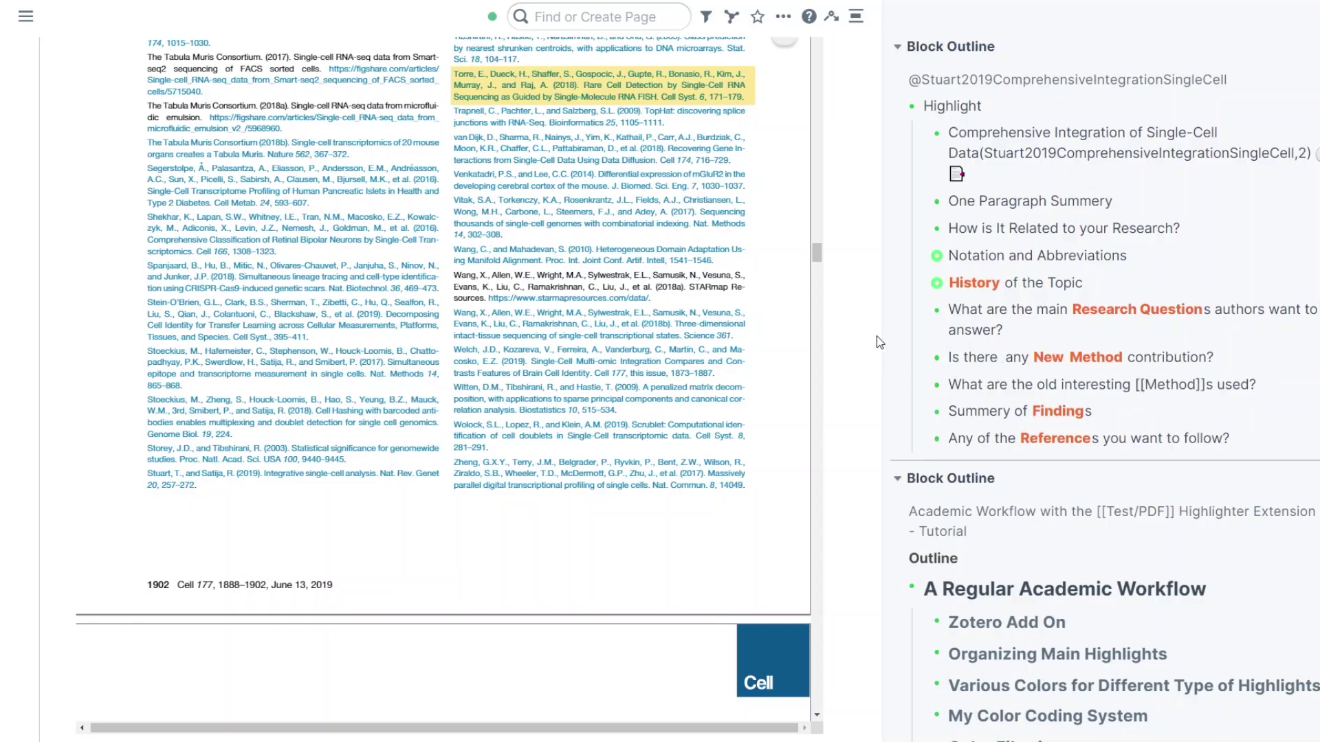
{"action": "left_click", "coordinate": [957, 410]}
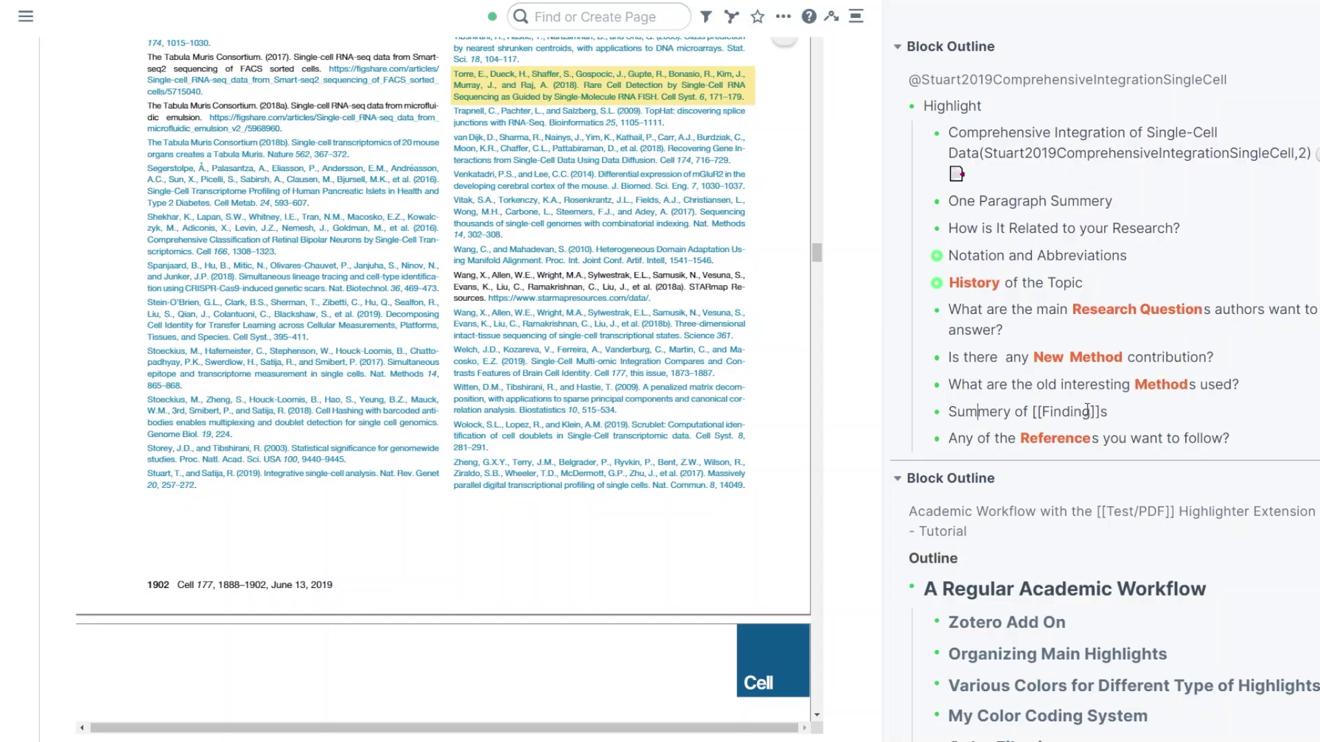
{"action": "left_click", "coordinate": [1155, 440]}
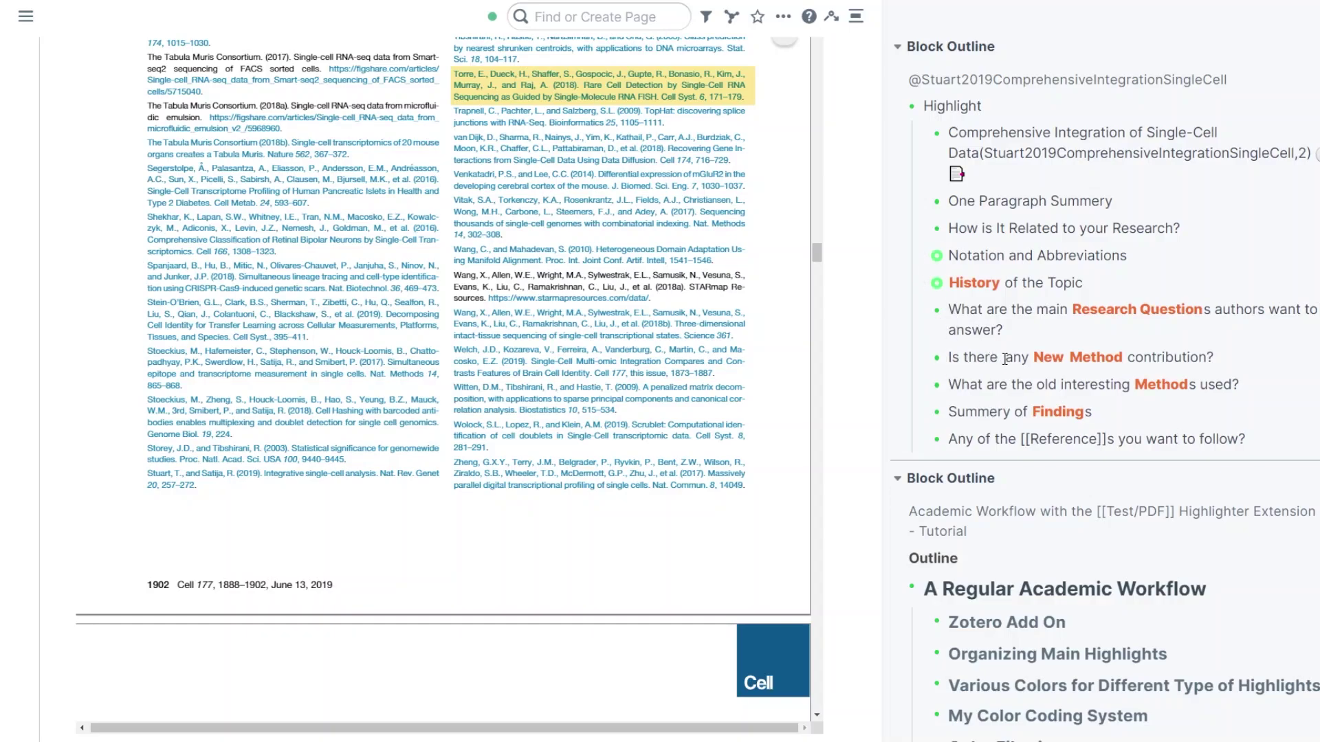
- Highlight the passage on page 1898 starting at "searching for non-random patterns" and nest its block under the New Method contribution question
{"action": "scroll", "coordinate": [507, 251], "scroll_direction": "down", "scroll_amount": 5}
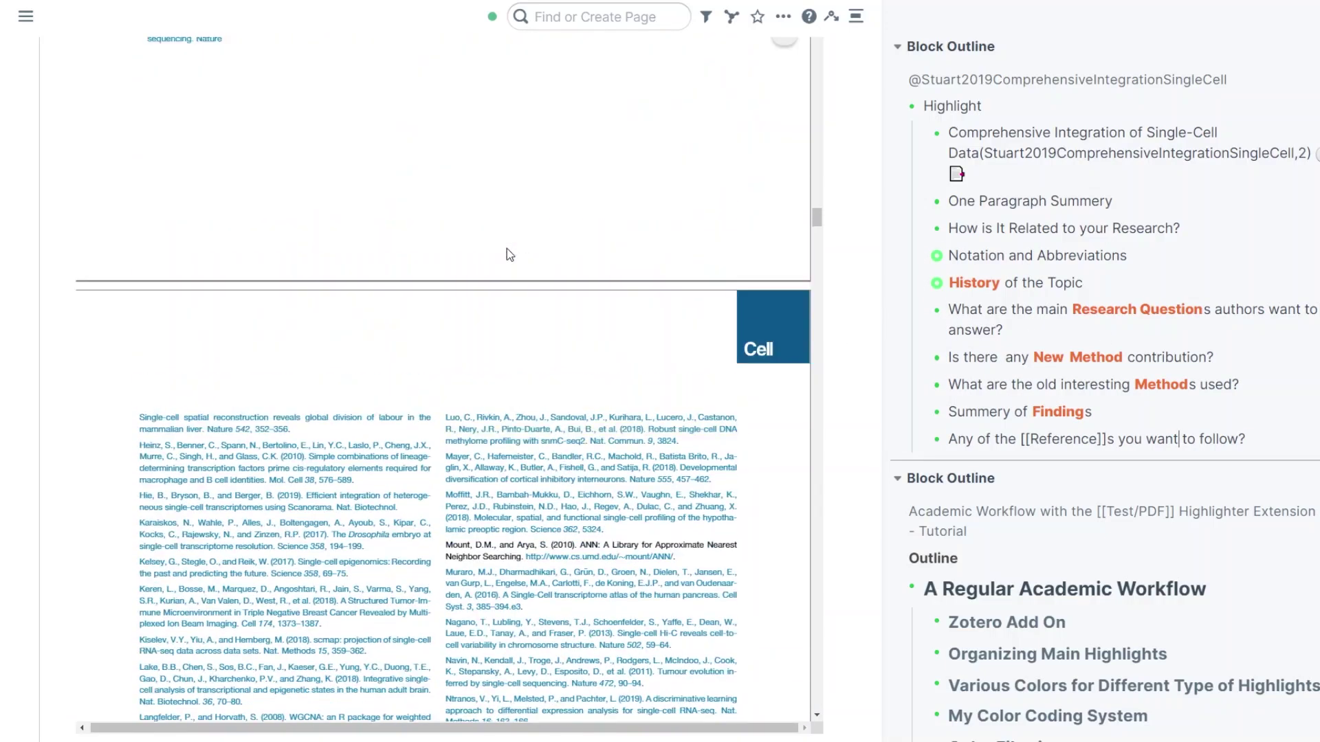
{"action": "scroll", "coordinate": [509, 254], "scroll_direction": "up", "scroll_amount": 10}
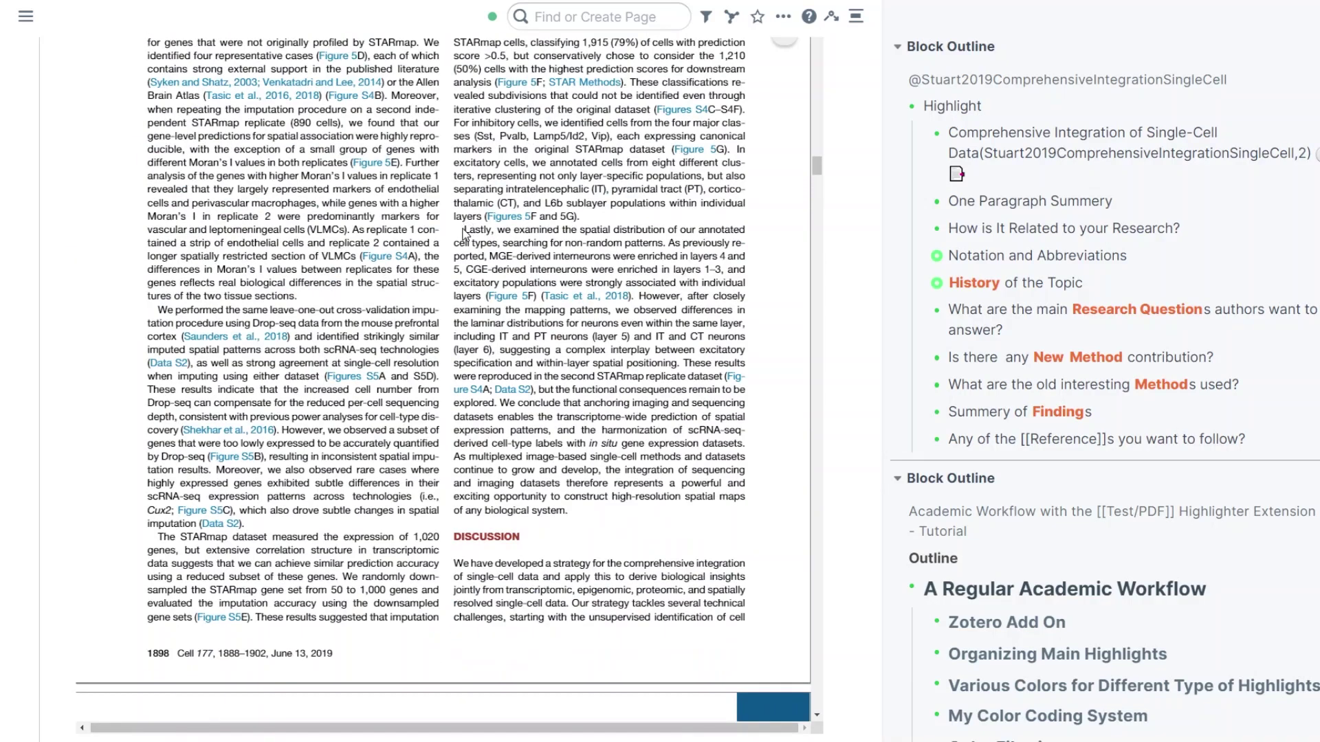
{"action": "left_click_drag", "start_coordinate": [499, 243], "coordinate": [555, 321]}
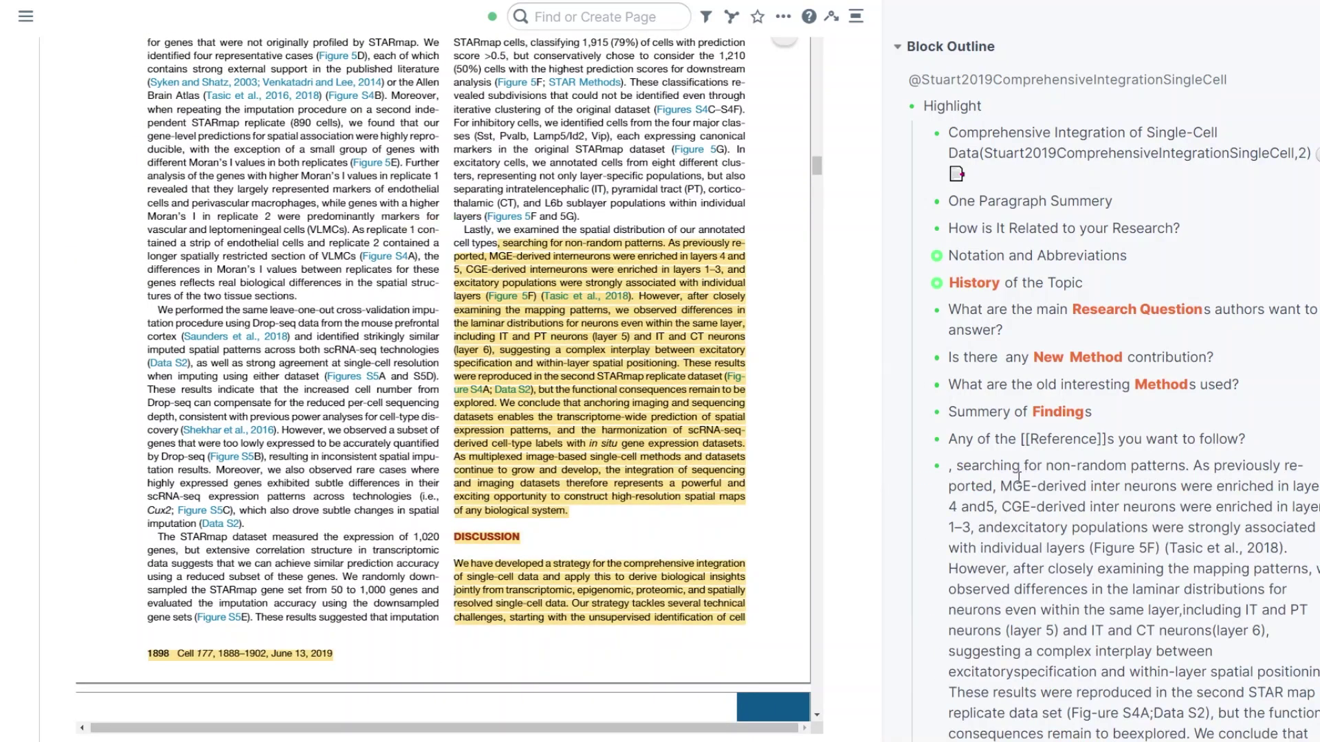
{"action": "left_click", "coordinate": [995, 466]}
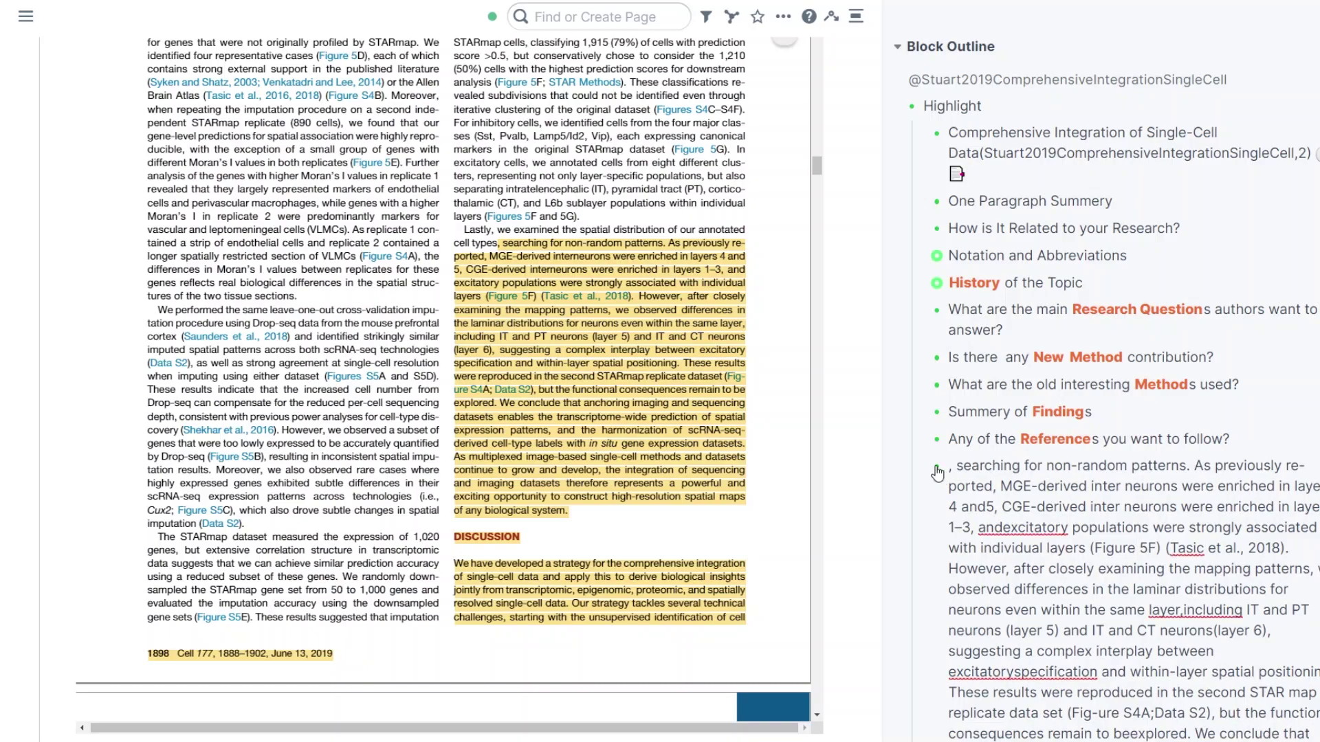
{"action": "left_click_drag", "start_coordinate": [937, 473], "coordinate": [997, 378]}
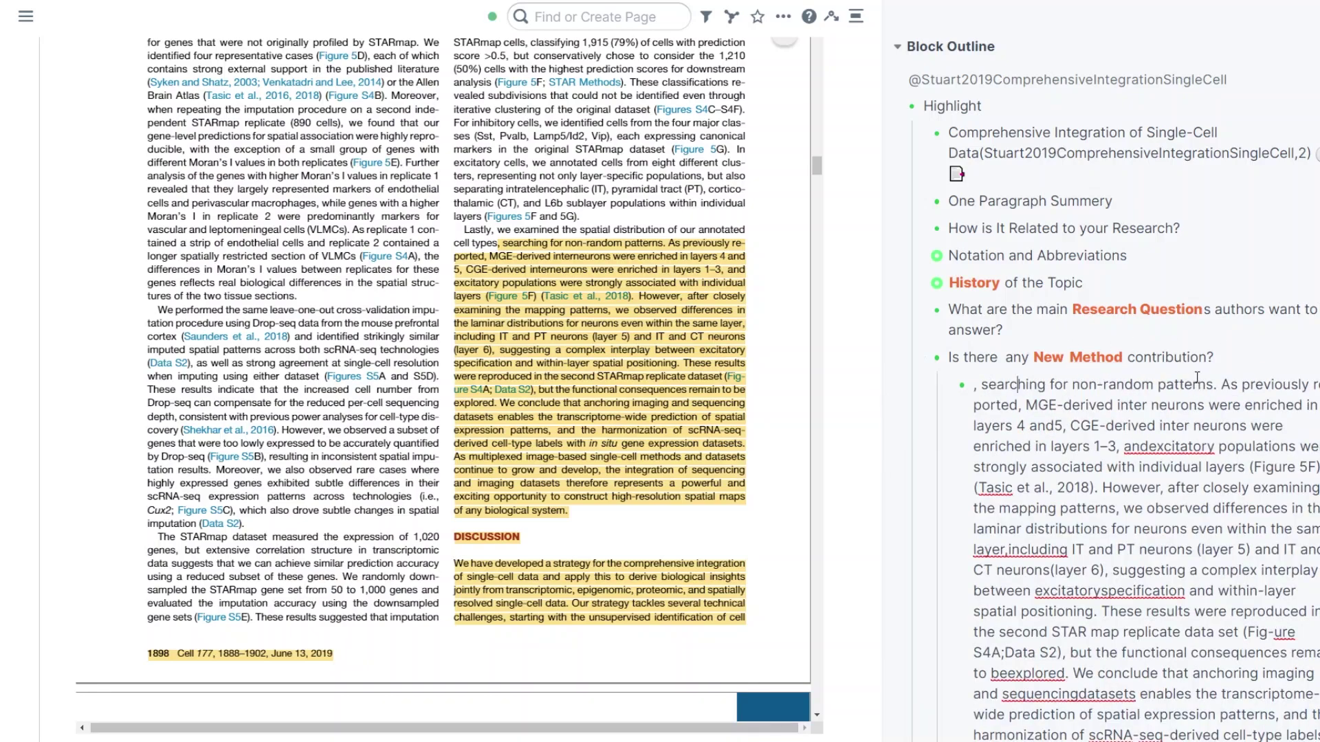
- Insert the block "In my own word summery is this: ..." under the New Method question as the highlight's parent and collapse it
{"action": "scroll", "coordinate": [1197, 377], "scroll_direction": "down", "scroll_amount": 2}
{"action": "left_click", "coordinate": [1238, 228]}
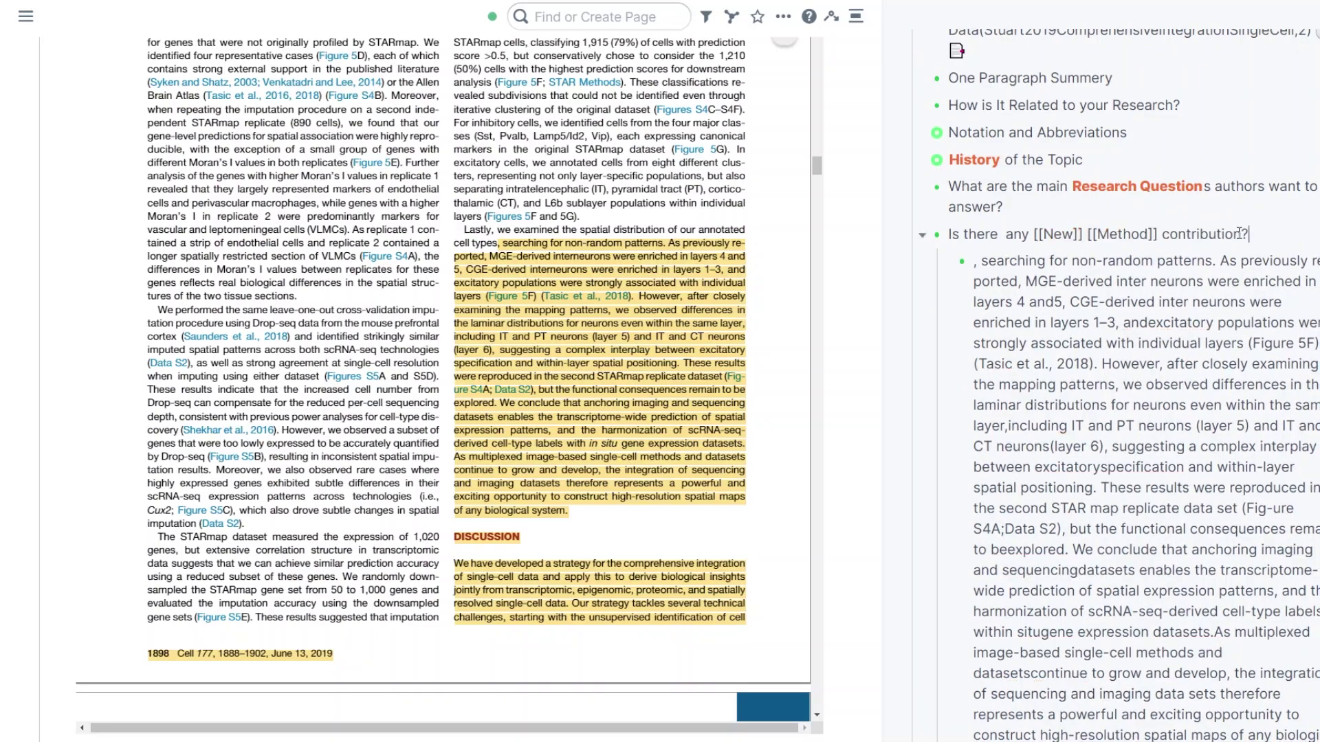
{"action": "key", "text": "Return"}
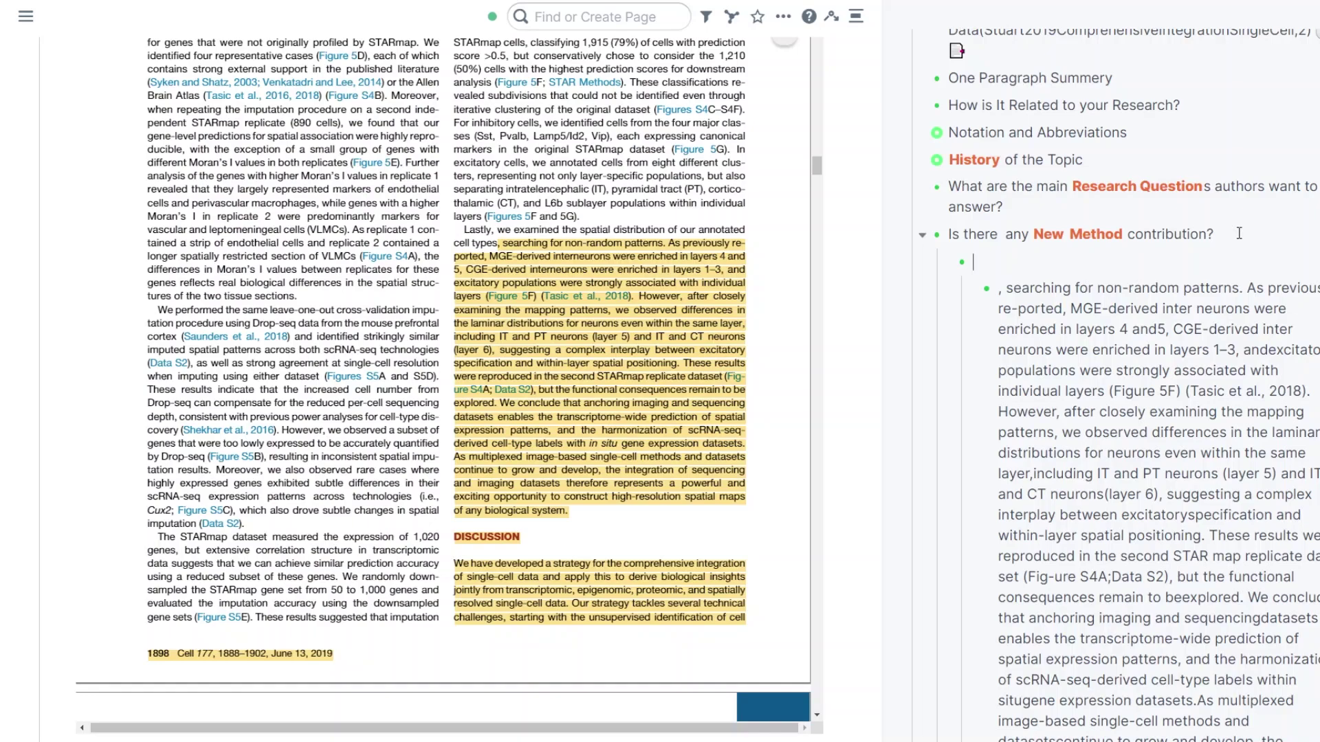
{"action": "type", "text": "In my own word summery"}
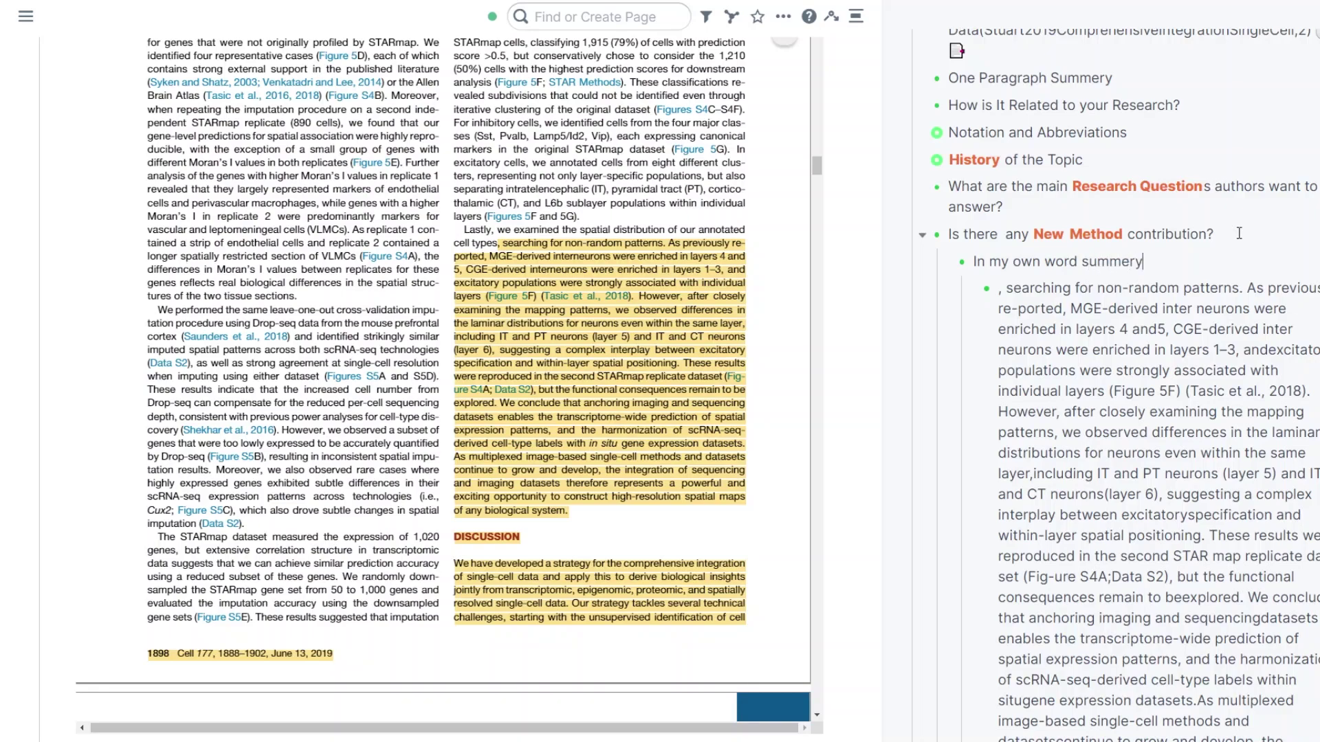
{"action": "type", "text": " is this: ..."}
{"action": "left_click", "coordinate": [947, 265]}
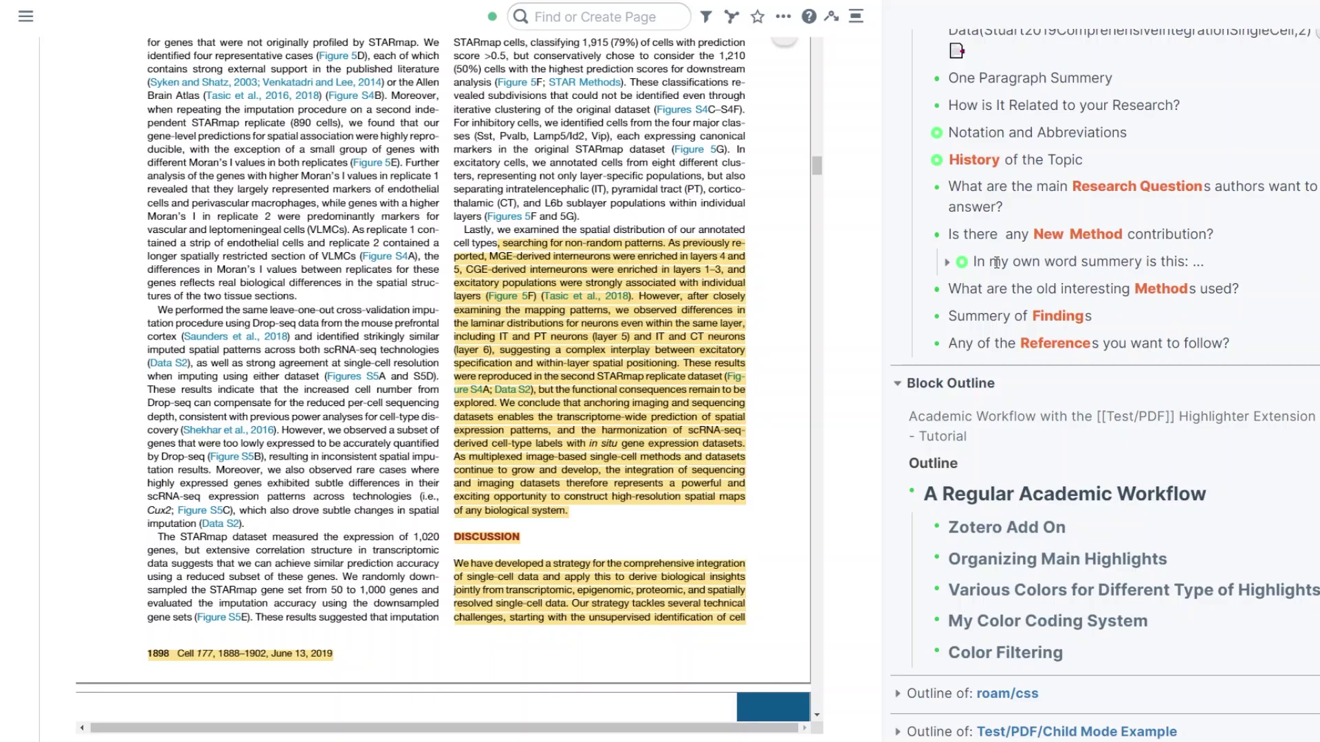
{"action": "left_click", "coordinate": [948, 265]}
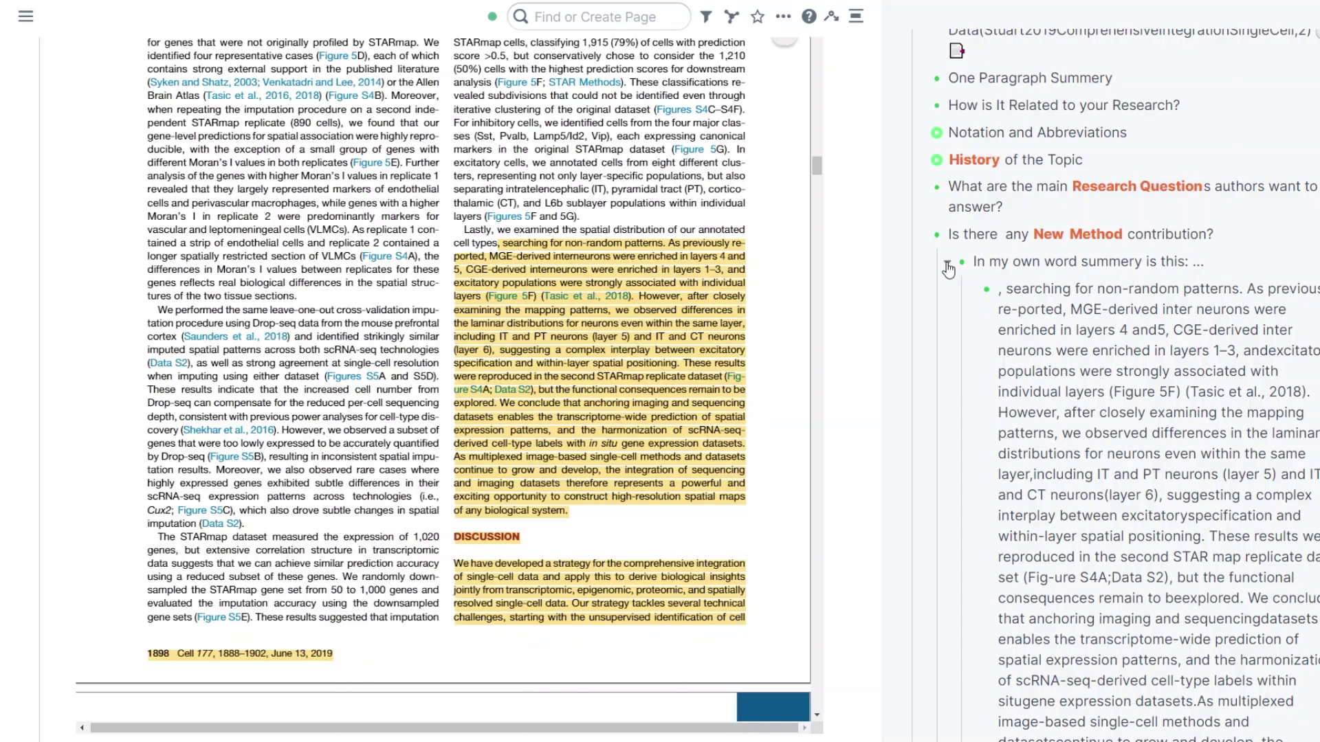
{"action": "left_click", "coordinate": [948, 265]}
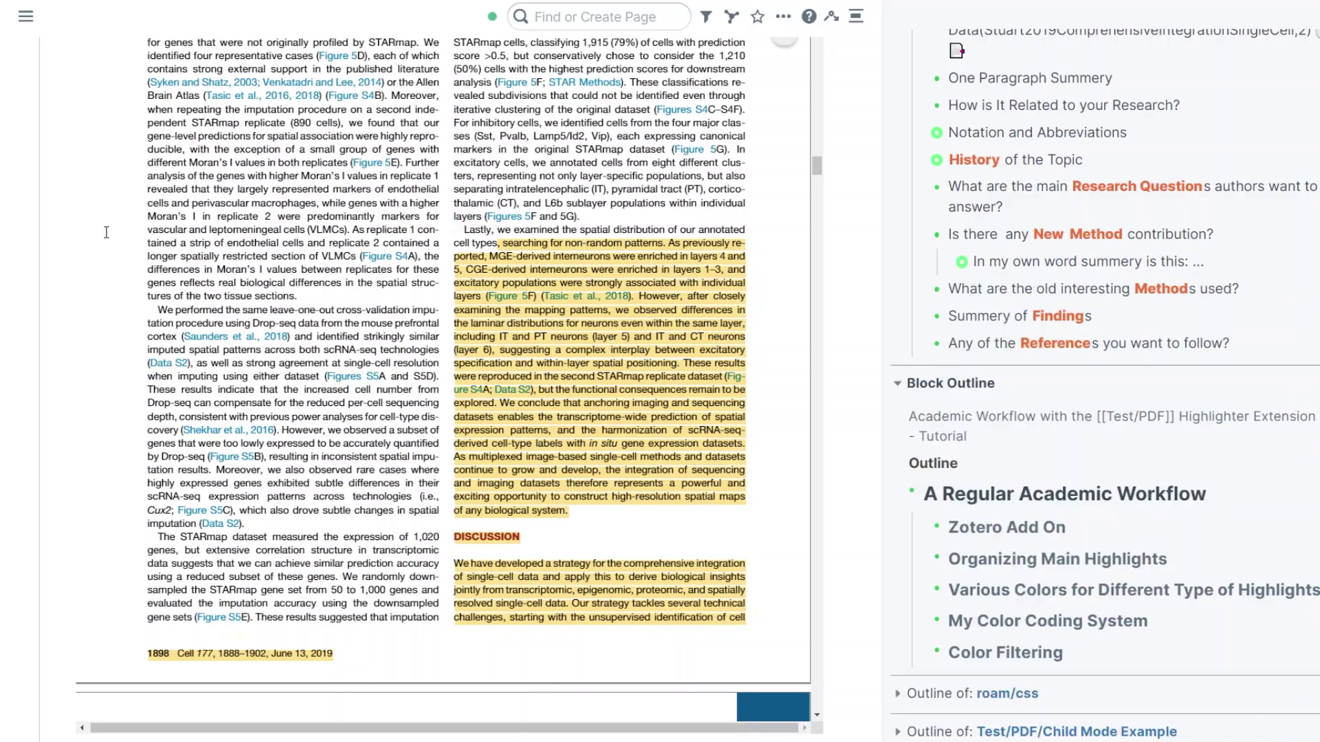
- Return to the paper's title page and examine the title highlight's block above the template prompts
{"action": "scroll", "coordinate": [1104, 385], "scroll_direction": "up", "scroll_amount": 2}
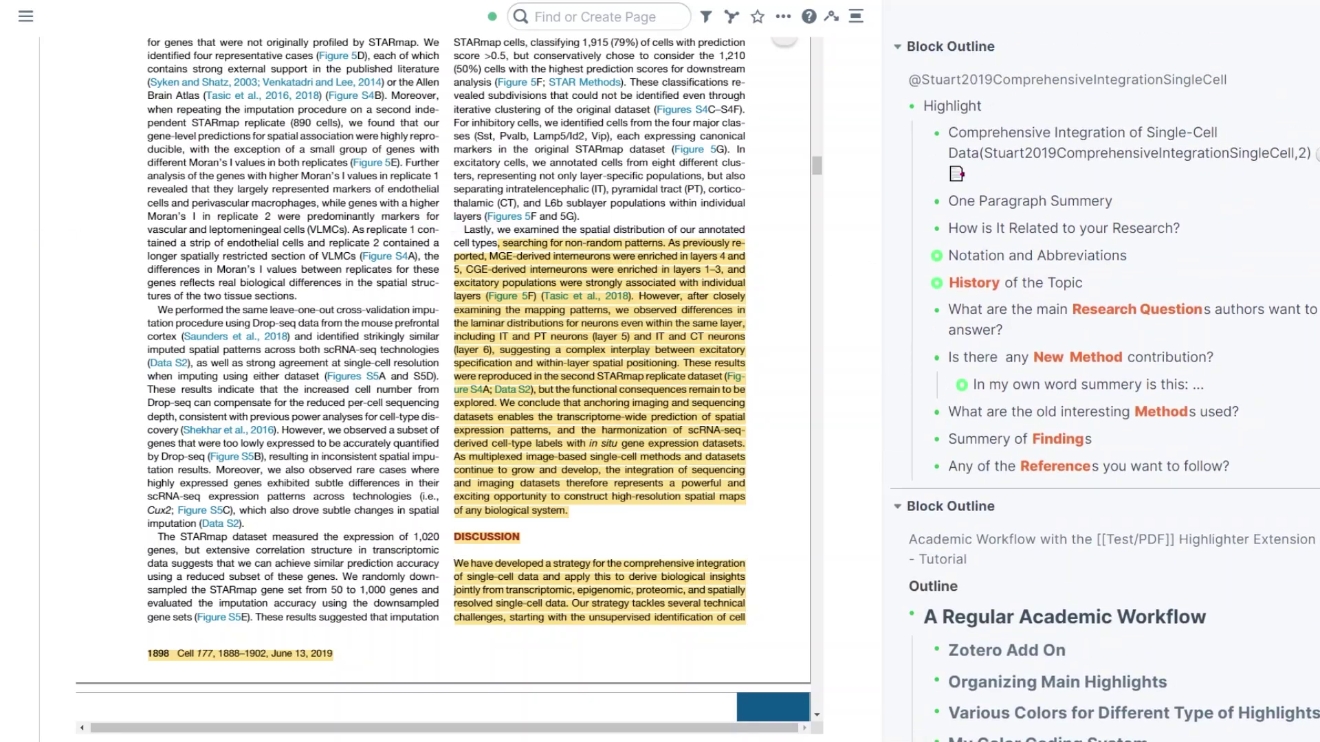
{"action": "scroll", "coordinate": [443, 378], "scroll_direction": "up", "scroll_amount": 20}
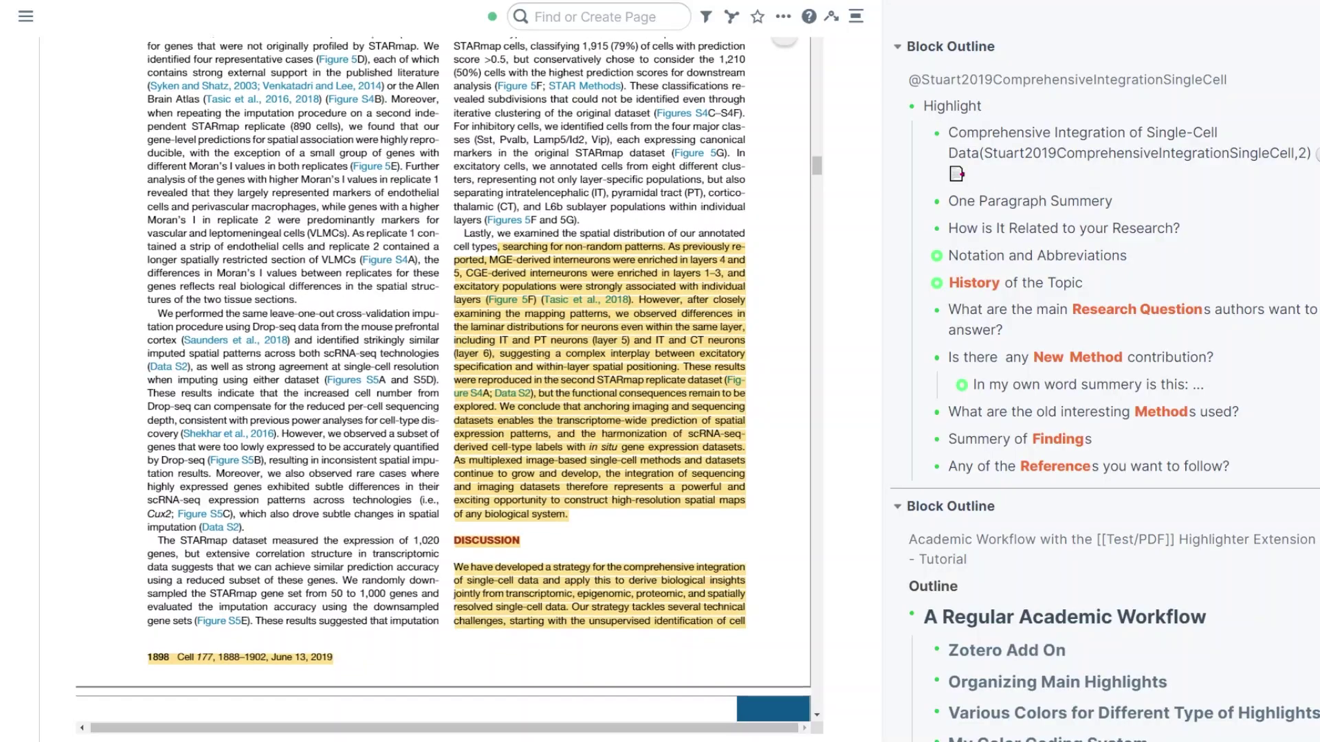
{"action": "scroll", "coordinate": [444, 378], "scroll_direction": "up", "scroll_amount": 20}
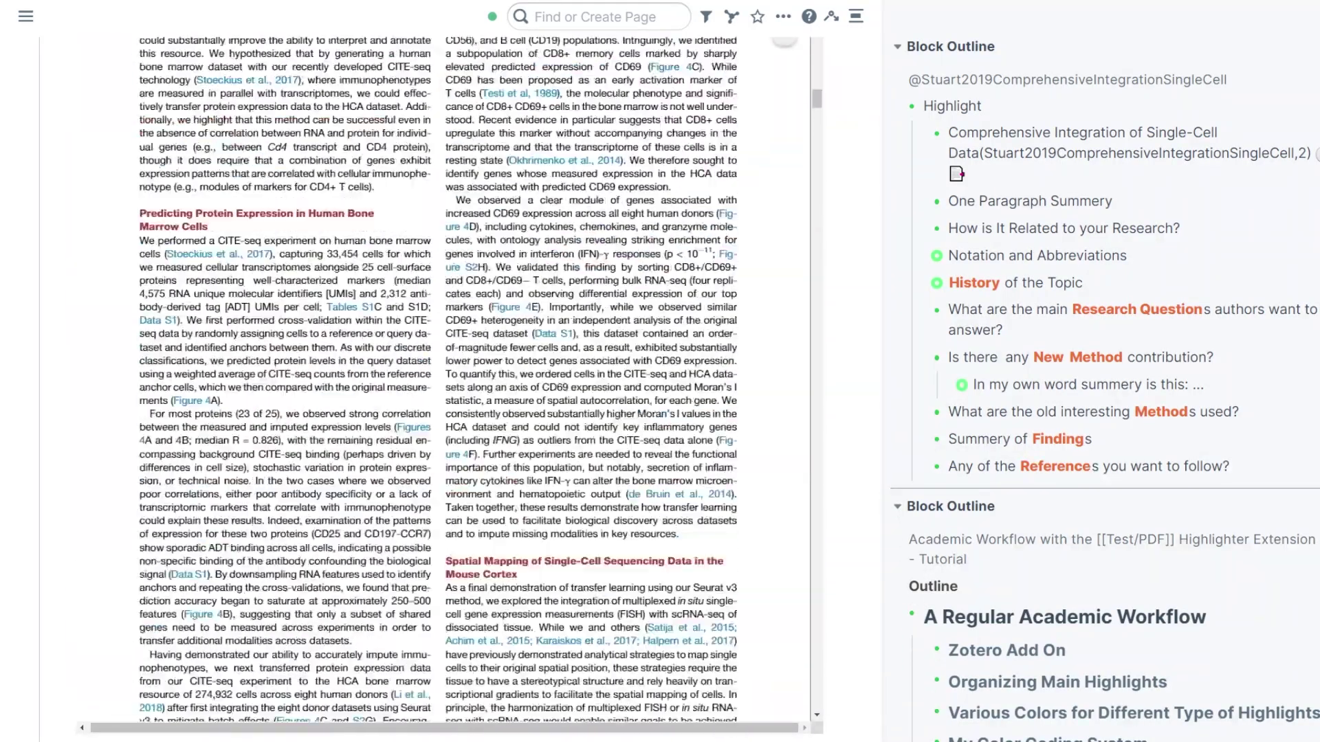
{"action": "scroll", "coordinate": [444, 378], "scroll_direction": "up", "scroll_amount": 20}
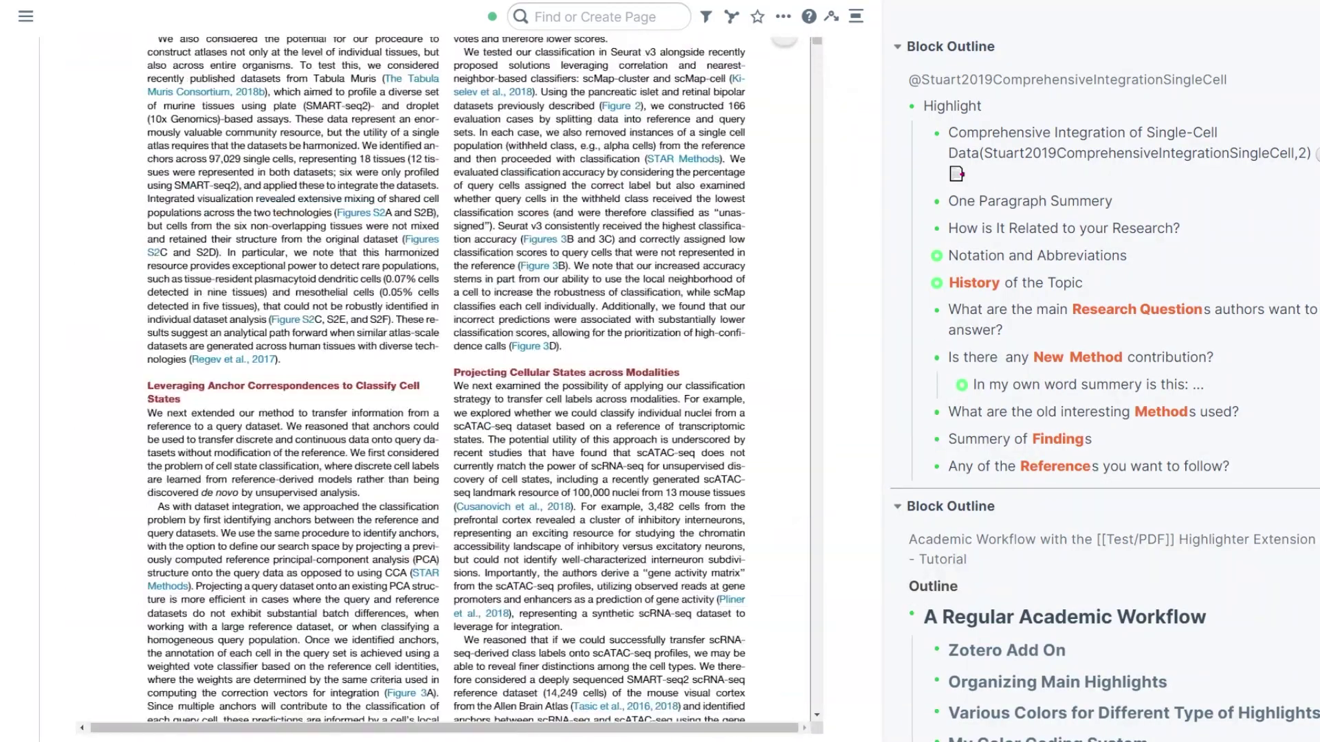
{"action": "scroll", "coordinate": [443, 378], "scroll_direction": "up", "scroll_amount": 15}
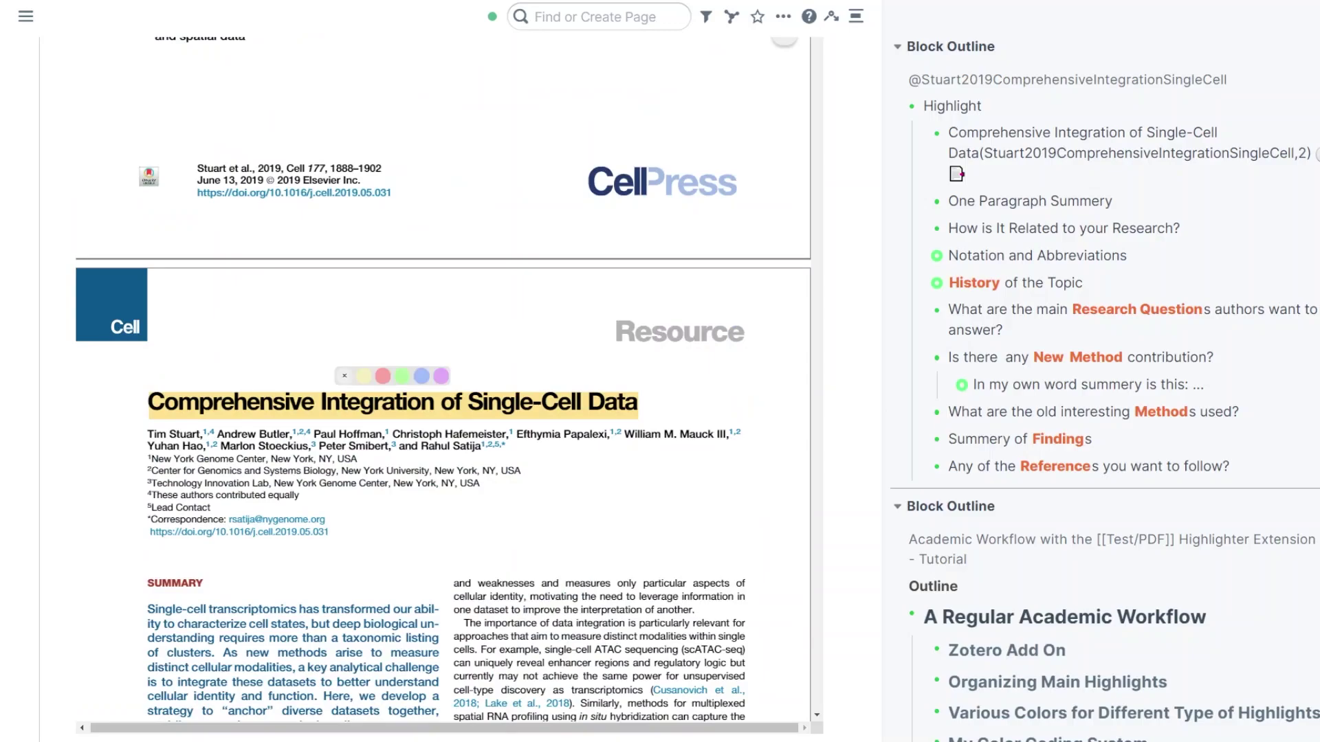
{"action": "left_click", "coordinate": [1196, 143]}
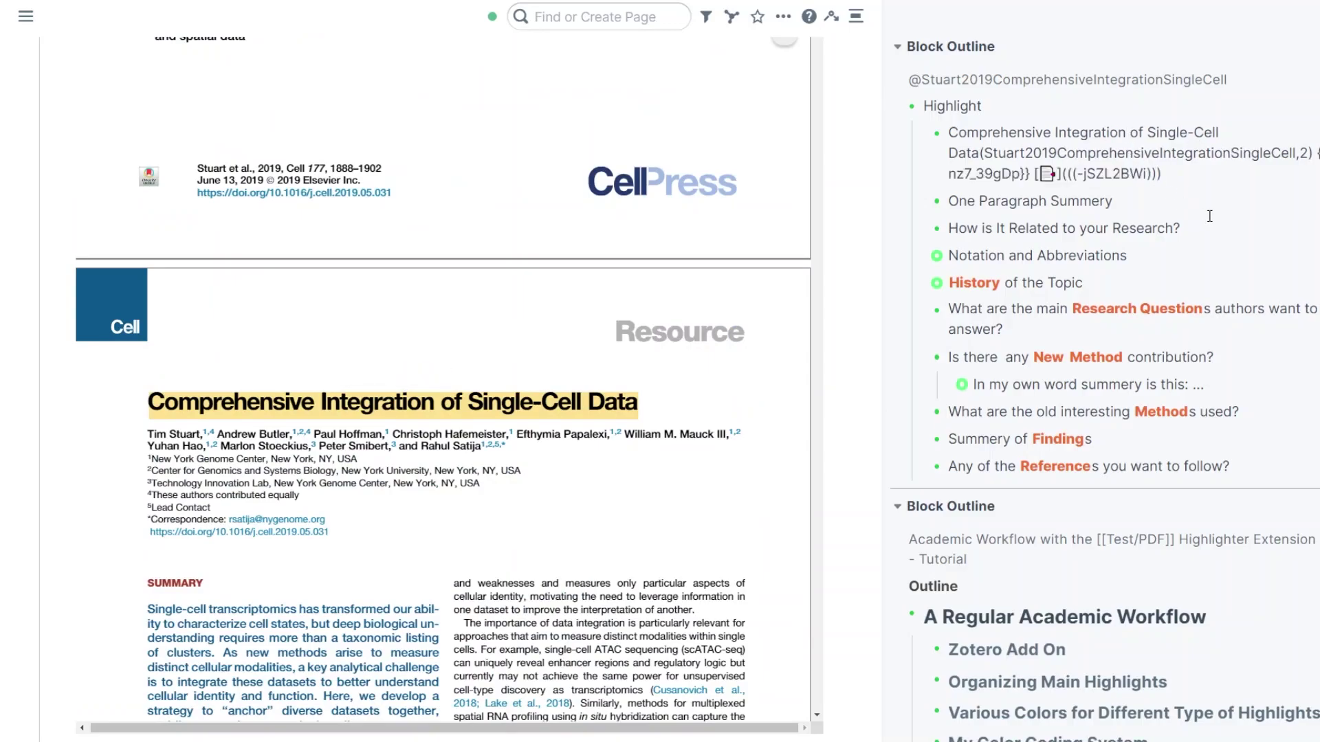
{"action": "left_click", "coordinate": [1235, 210]}
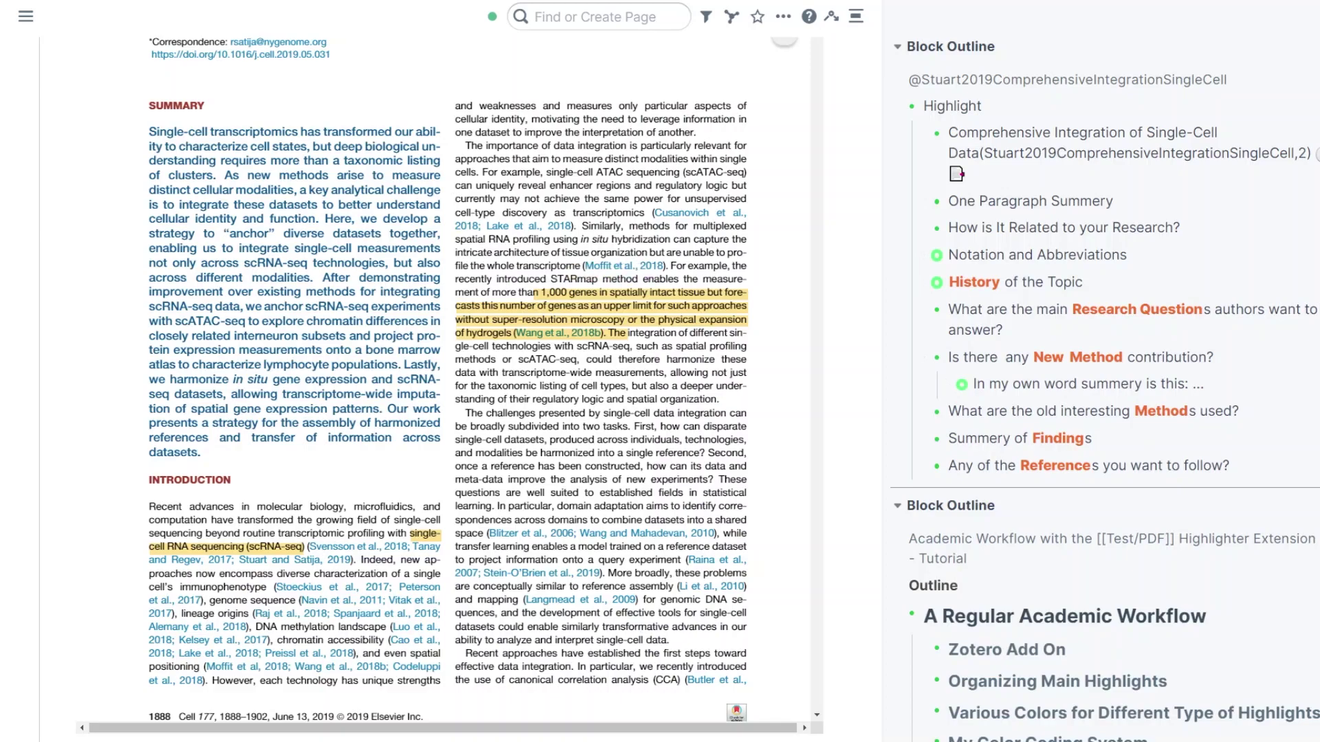
- Review the "Various Colors for Different Type of Highlights" heading in the tutorial outline
{"action": "scroll", "coordinate": [447, 378], "scroll_direction": "up", "scroll_amount": 2}
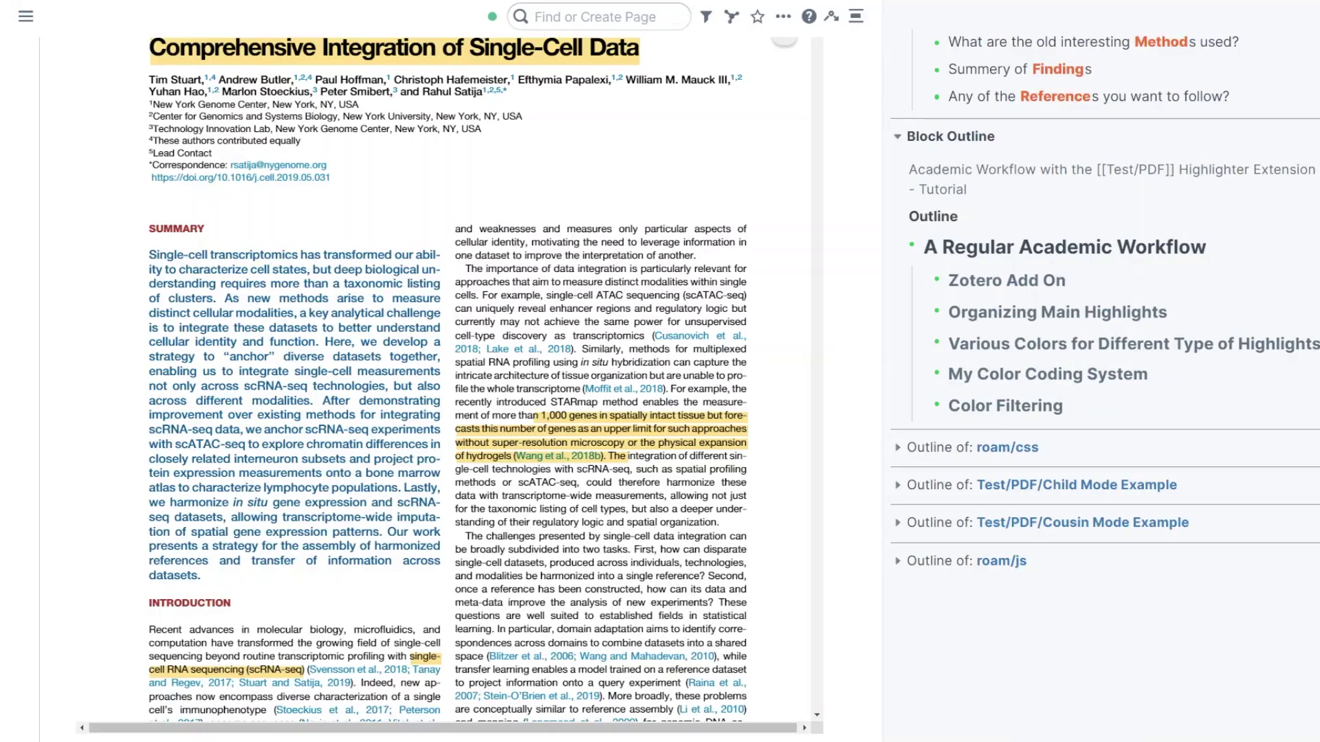
{"action": "double_click", "coordinate": [1010, 345]}
{"action": "double_click", "coordinate": [1058, 344]}
{"action": "triple_click", "coordinate": [1018, 376]}
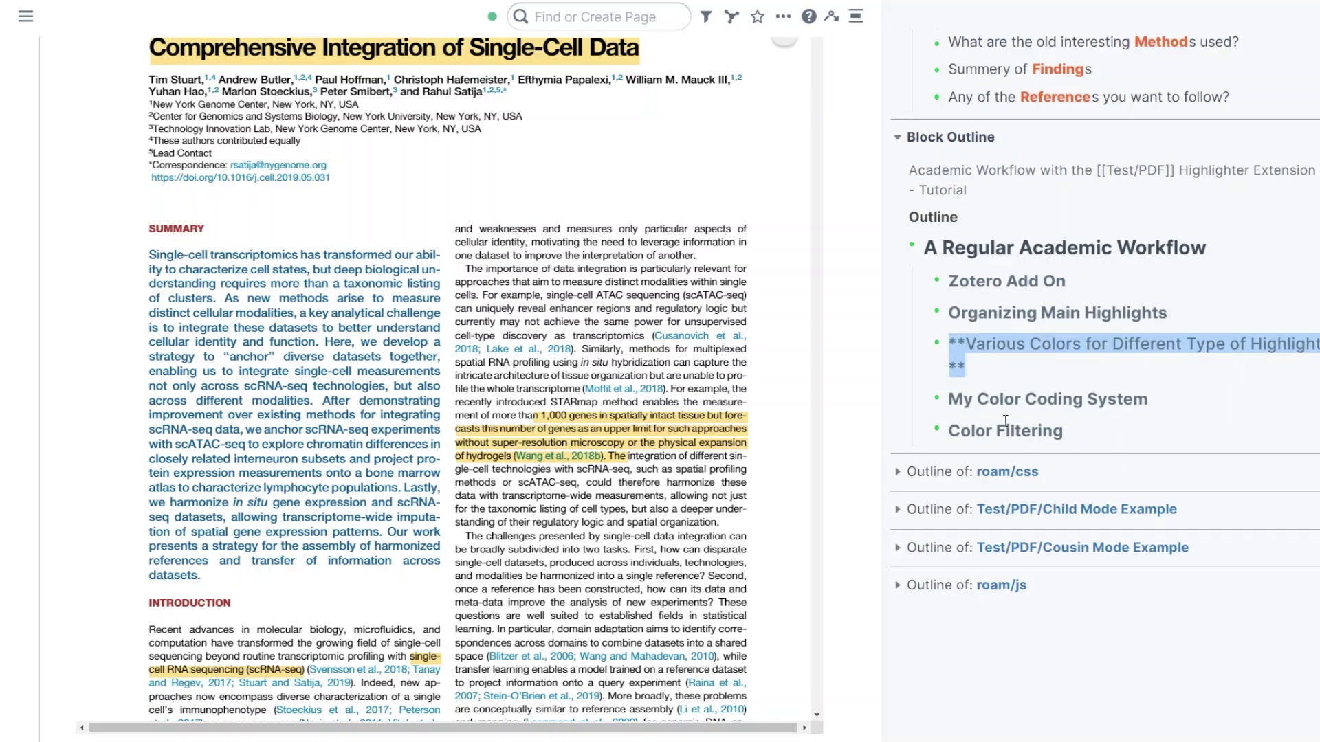
{"action": "left_click", "coordinate": [896, 351]}
{"action": "left_click", "coordinate": [896, 351]}
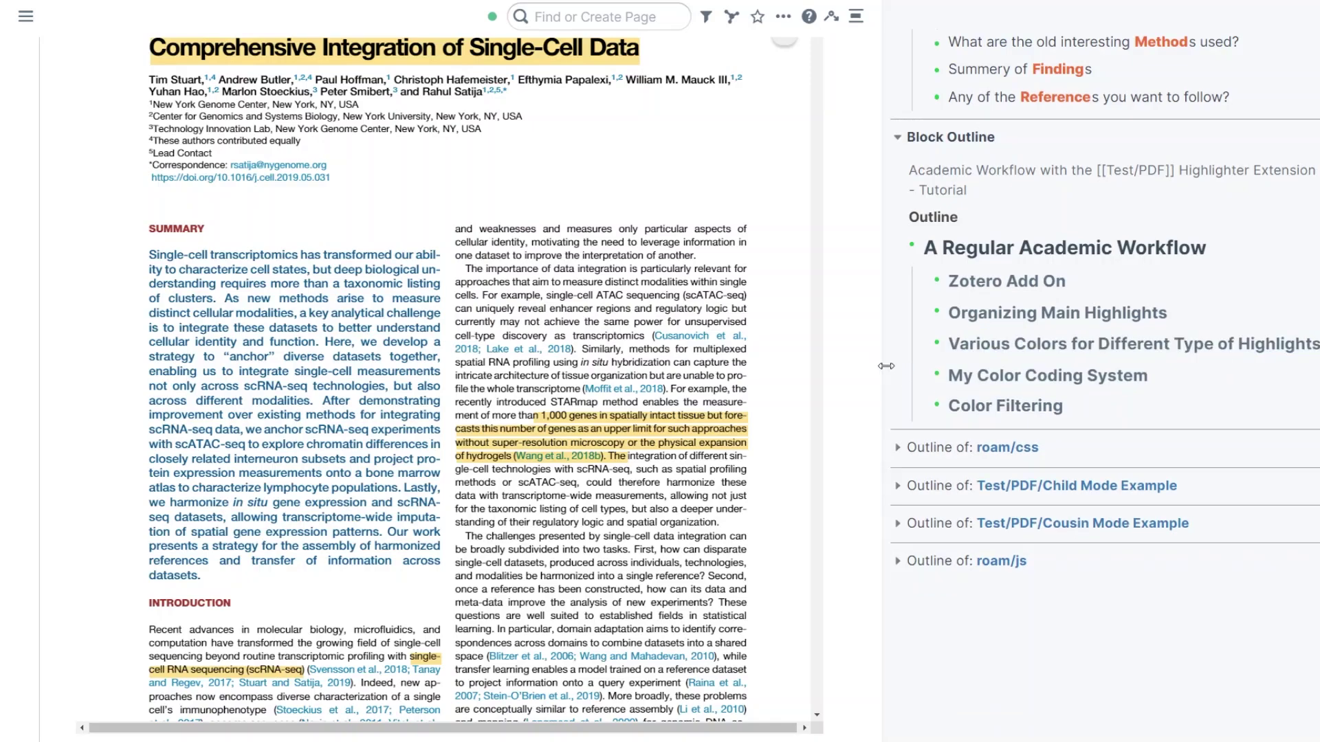
- Skim the paper's existing highlights from the title page through the Introduction to the start of Results
{"action": "mouse_move", "coordinate": [588, 440]}
{"action": "scroll", "coordinate": [669, 469], "scroll_direction": "up", "scroll_amount": 4}
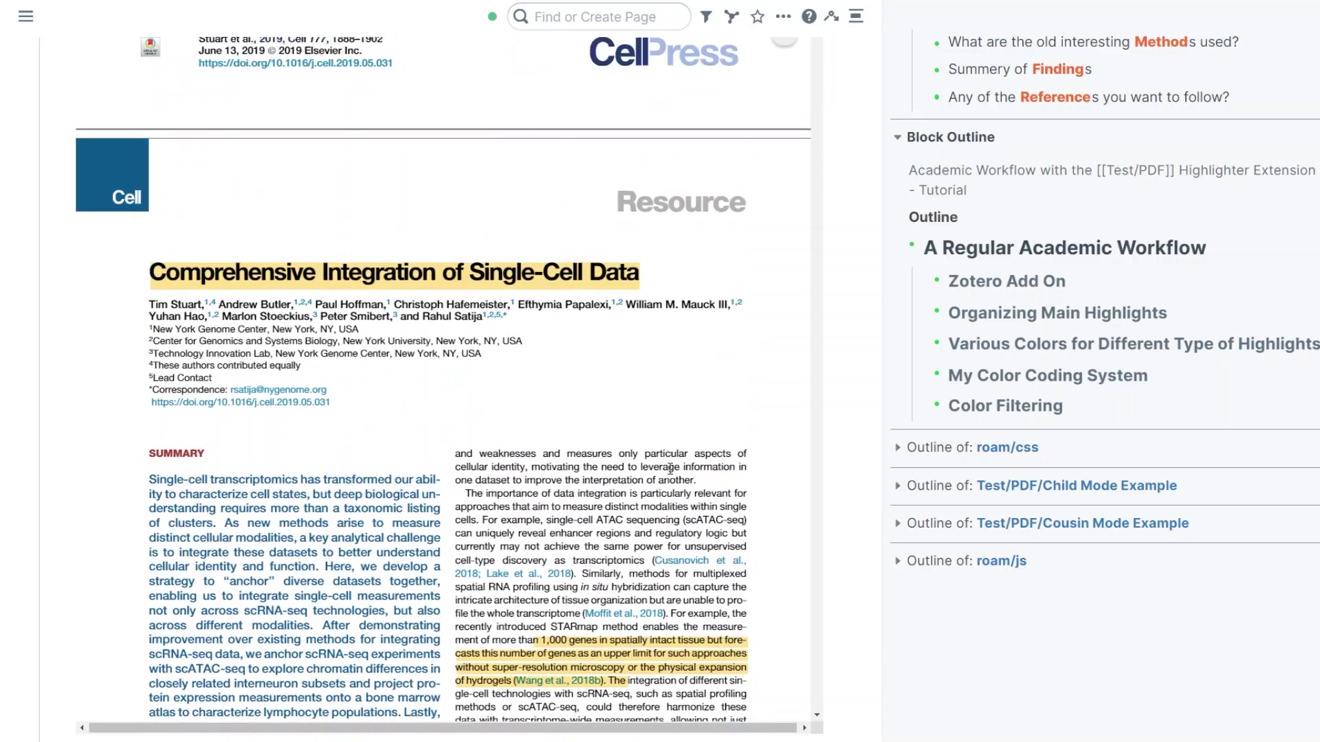
{"action": "scroll", "coordinate": [142, 178], "scroll_direction": "down", "scroll_amount": 2}
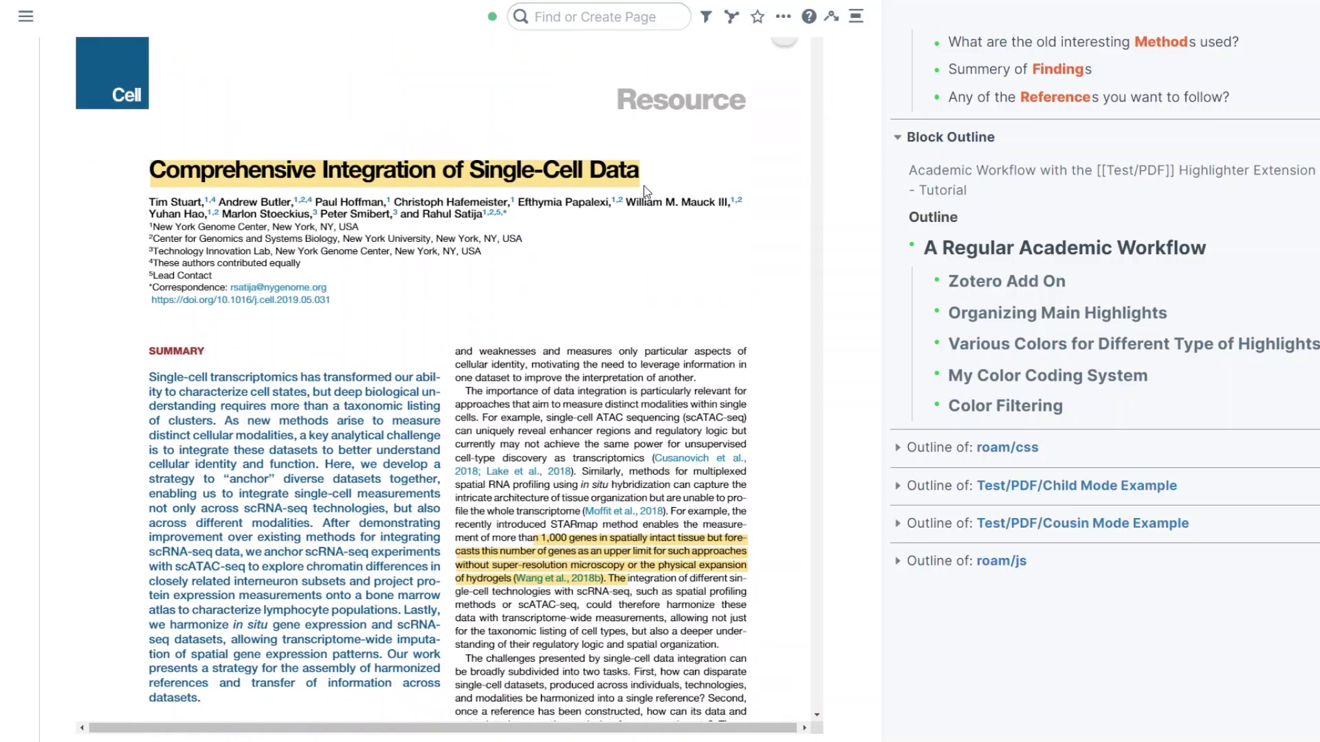
{"action": "scroll", "coordinate": [605, 490], "scroll_direction": "down", "scroll_amount": 3}
{"action": "scroll", "coordinate": [605, 489], "scroll_direction": "down", "scroll_amount": 10}
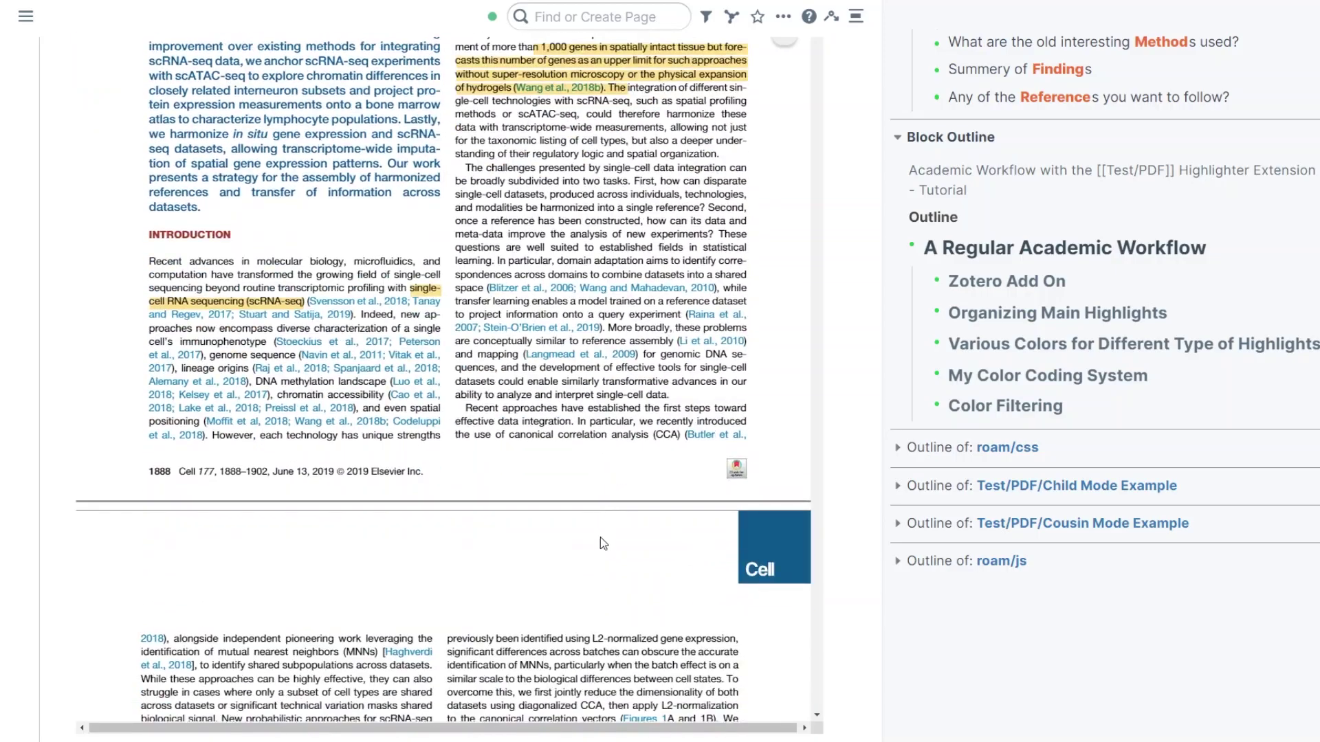
{"action": "scroll", "coordinate": [575, 564], "scroll_direction": "up", "scroll_amount": 8}
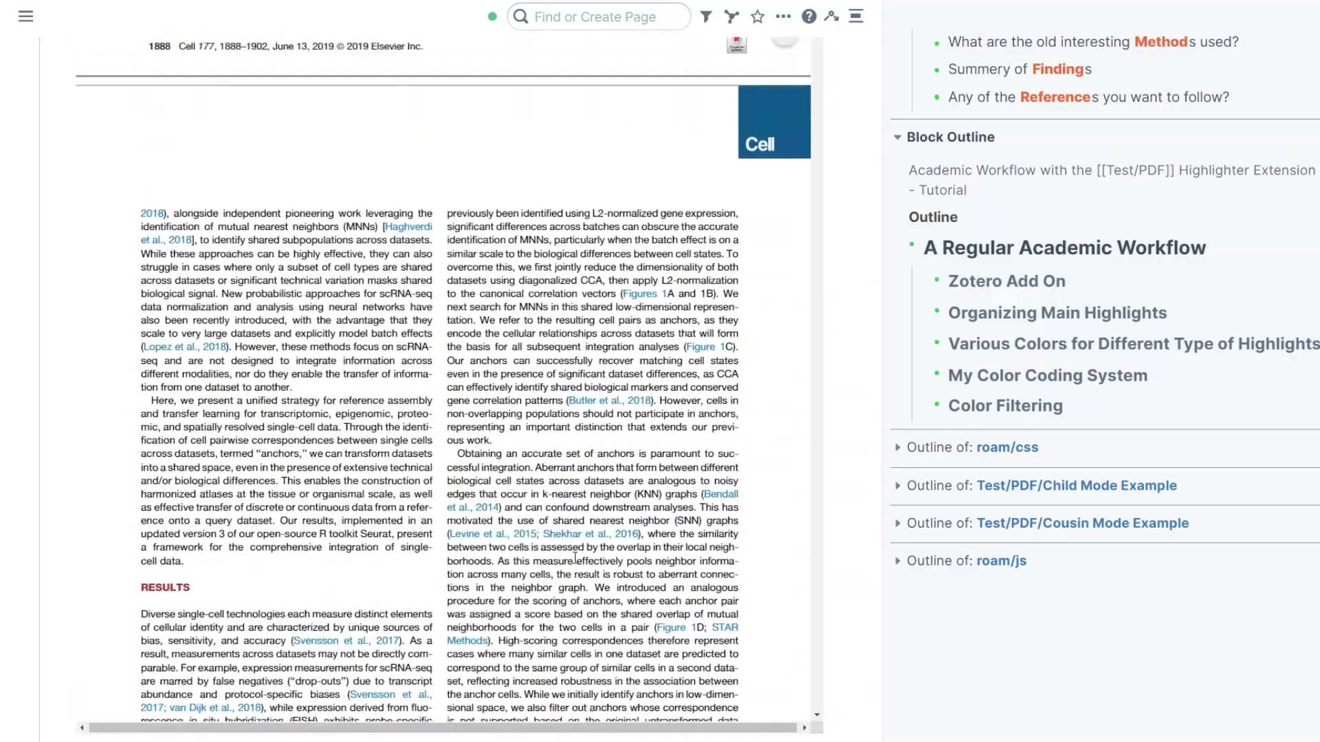
- Recolor the Introduction highlight starting "1,000 genes in spatially intact tissue" red
{"action": "scroll", "coordinate": [622, 493], "scroll_direction": "up", "scroll_amount": 6}
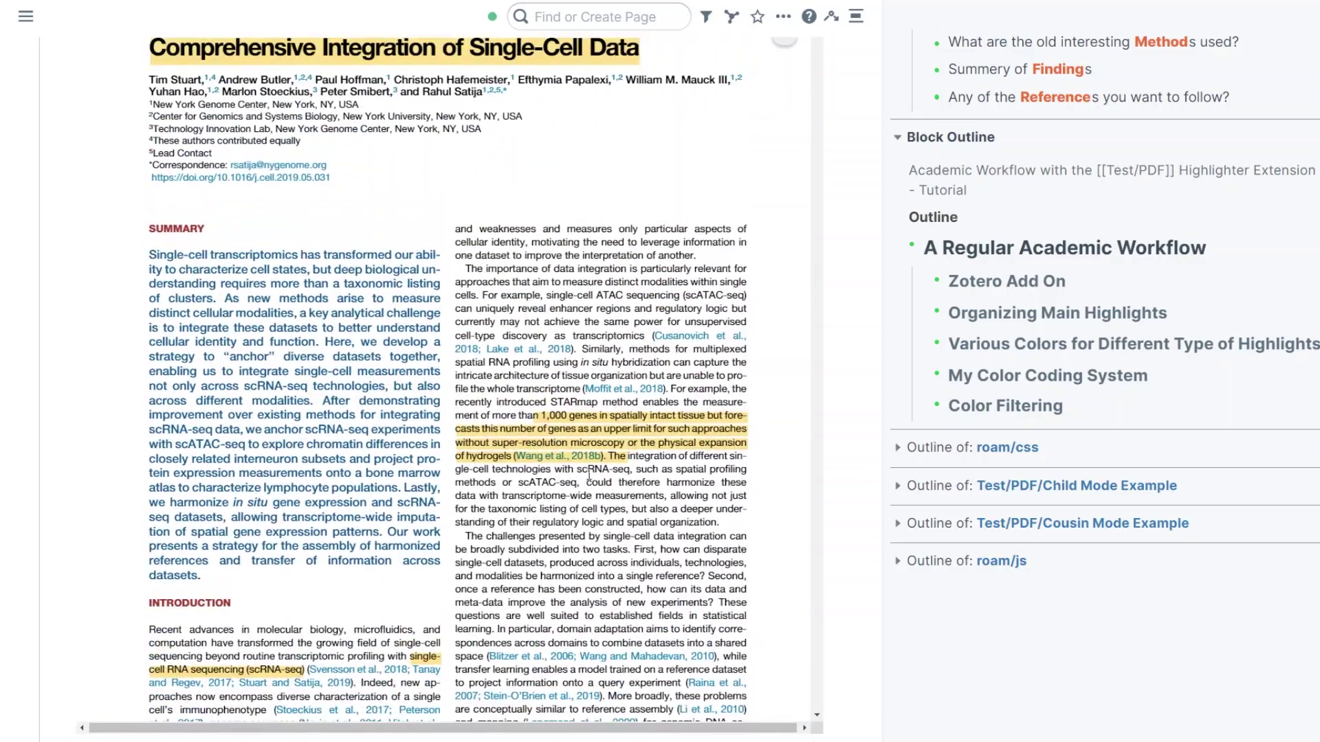
{"action": "scroll", "coordinate": [303, 440], "scroll_direction": "down", "scroll_amount": 8}
{"action": "scroll", "coordinate": [302, 440], "scroll_direction": "down", "scroll_amount": 4}
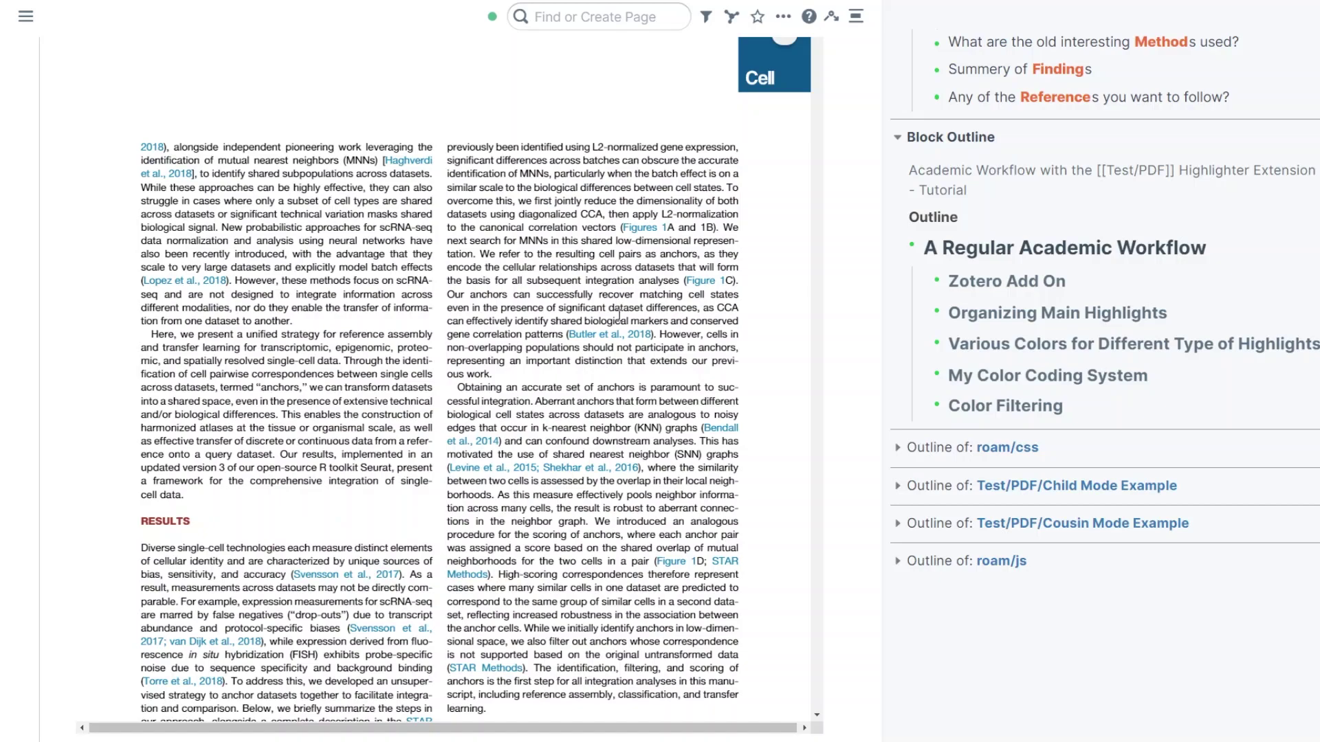
{"action": "scroll", "coordinate": [619, 313], "scroll_direction": "up", "scroll_amount": 9}
{"action": "scroll", "coordinate": [639, 255], "scroll_direction": "up", "scroll_amount": 2}
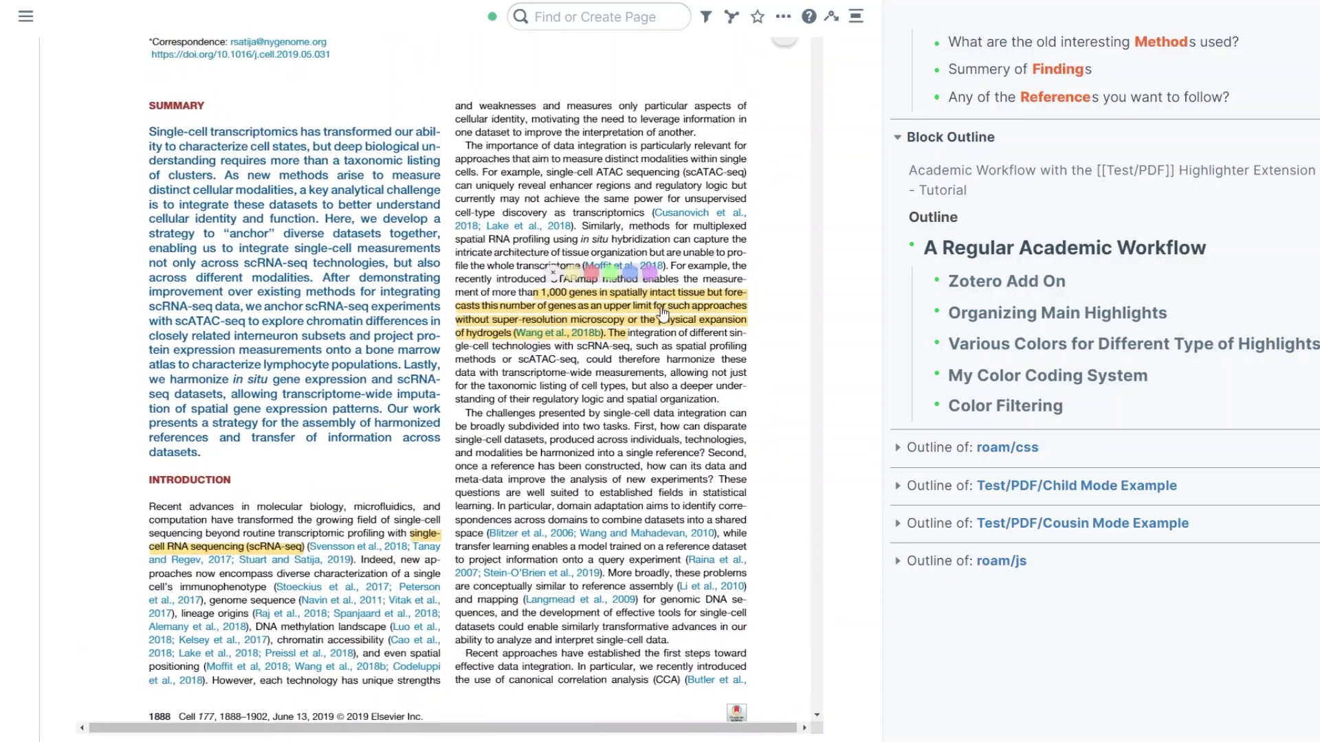
{"action": "mouse_move", "coordinate": [664, 315]}
{"action": "left_click", "coordinate": [591, 276]}
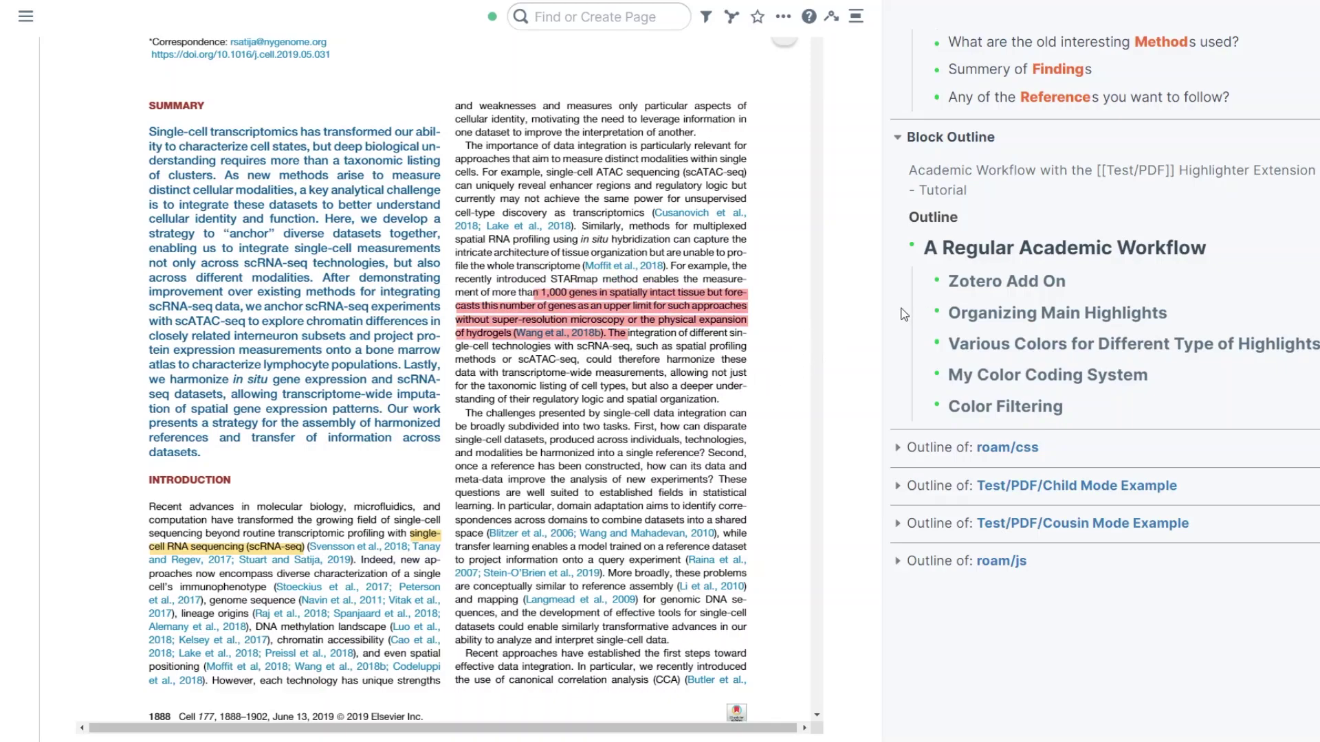
- Try yellow and green as the color of the "1,000 genes in spatially intact tissue" highlight
{"action": "mouse_move", "coordinate": [705, 326]}
{"action": "mouse_move", "coordinate": [564, 306]}
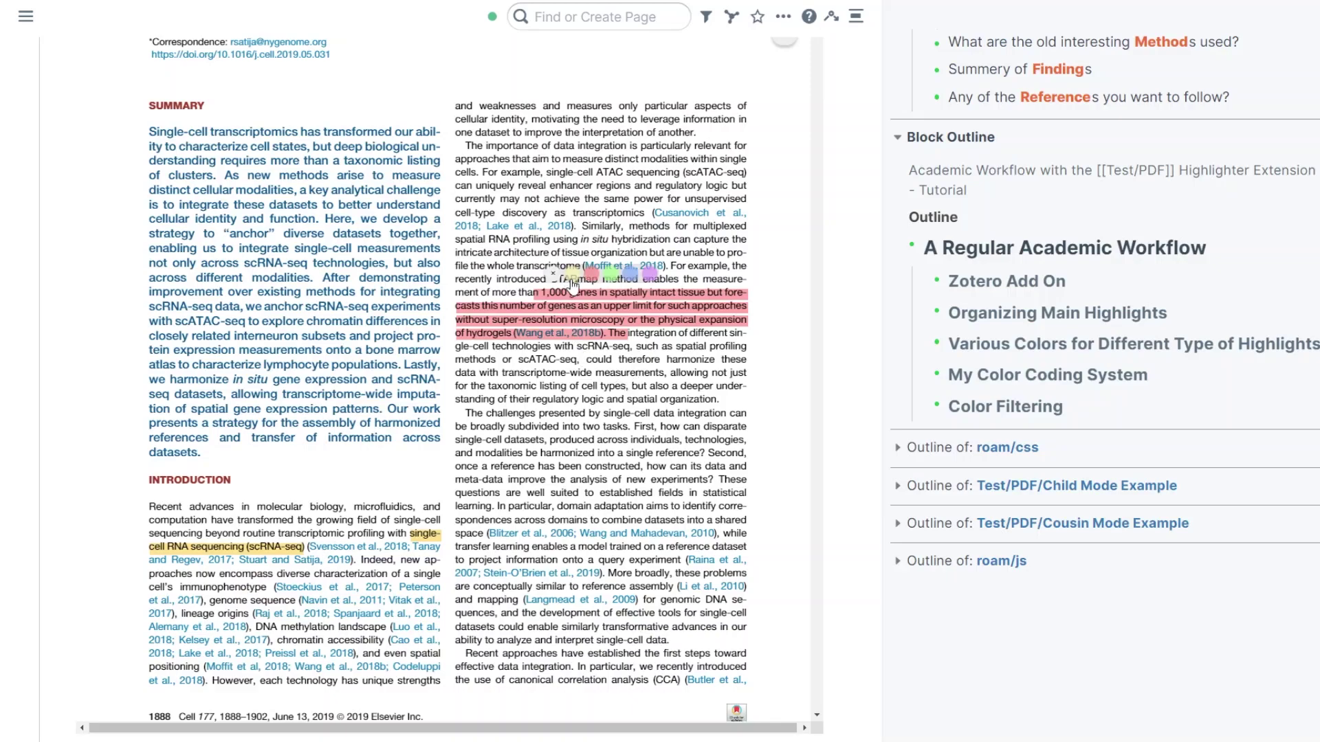
{"action": "left_click", "coordinate": [572, 275]}
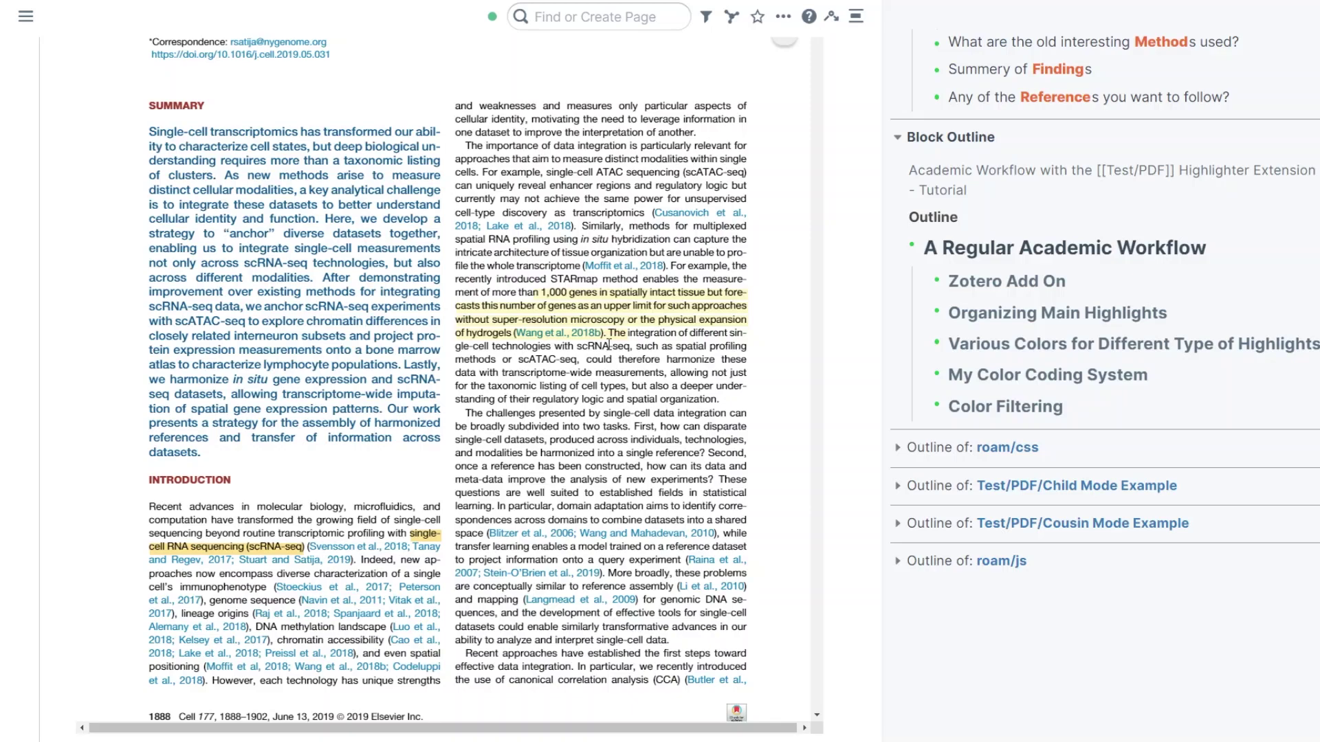
{"action": "mouse_move", "coordinate": [608, 340]}
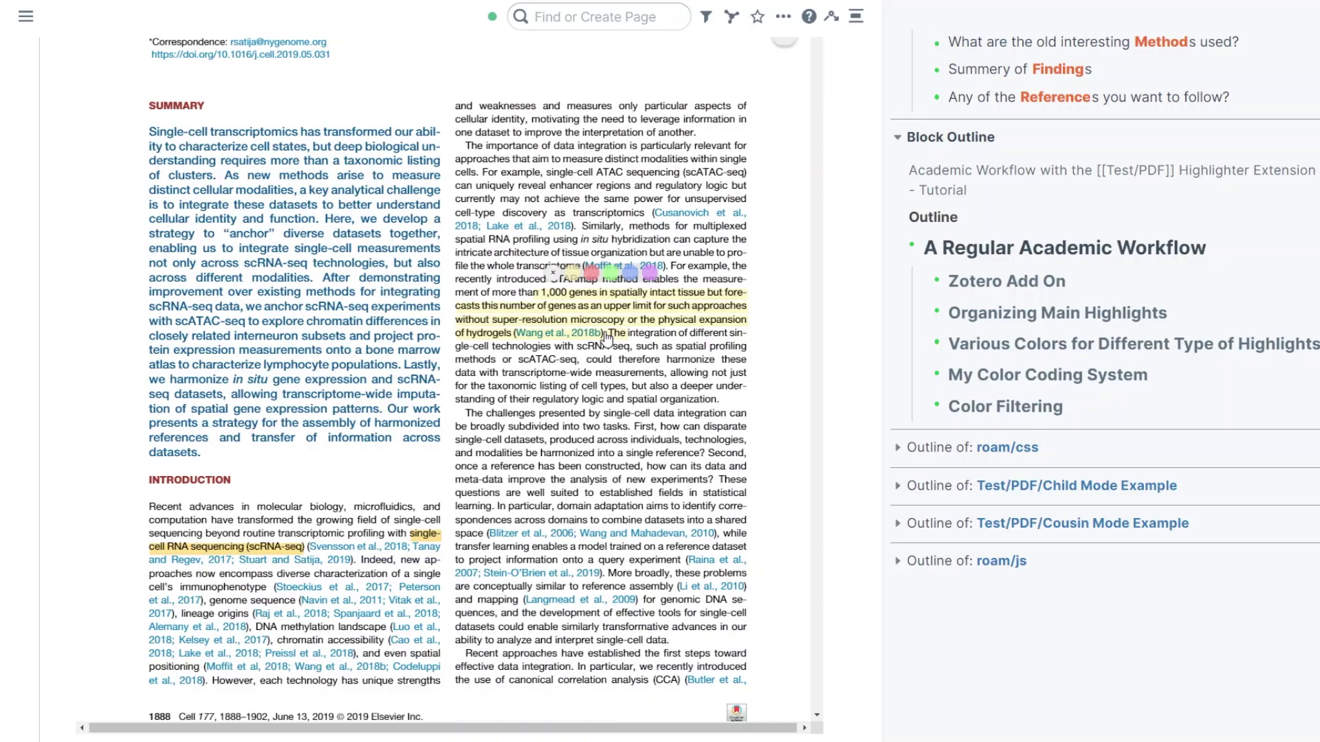
{"action": "left_click", "coordinate": [611, 277]}
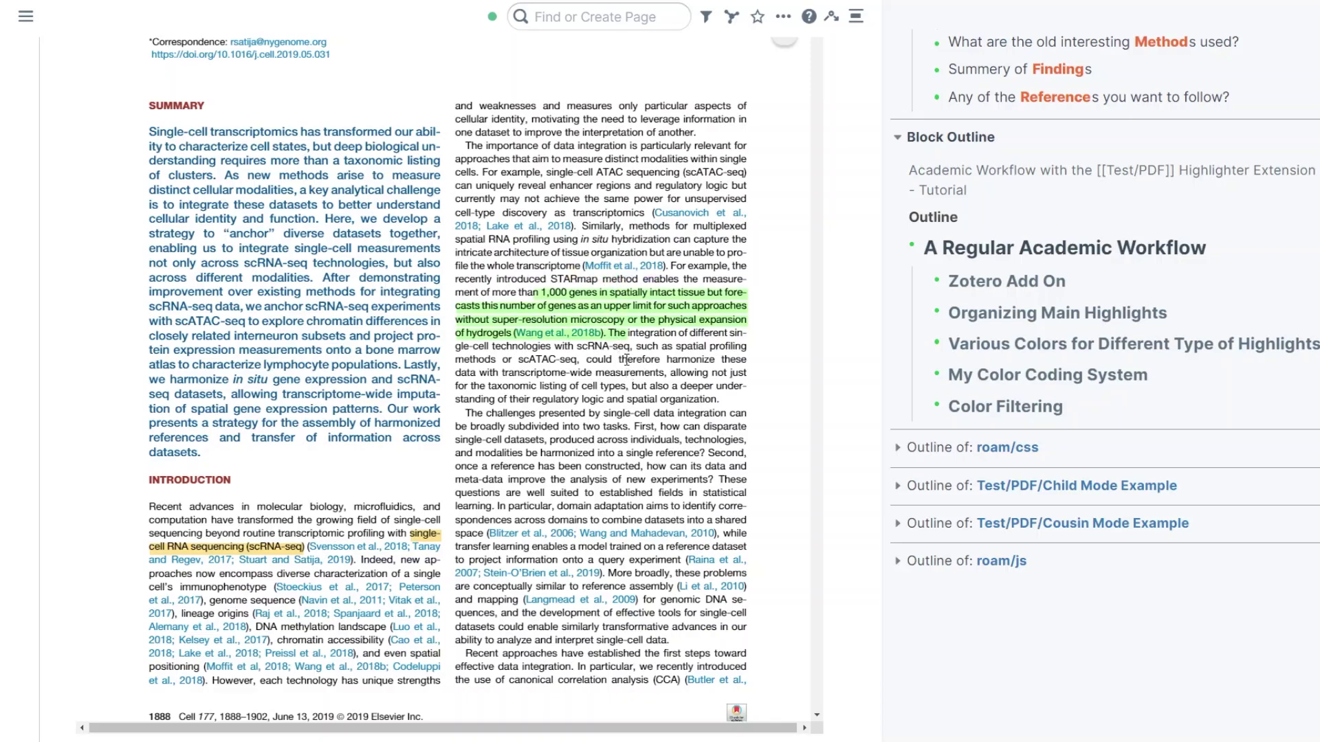
- Recolor the "1,000 genes" highlight blue and add a purple highlight on "The challenges presented by single-cell data integration ... modalities be harmonized"
{"action": "left_click", "coordinate": [624, 331]}
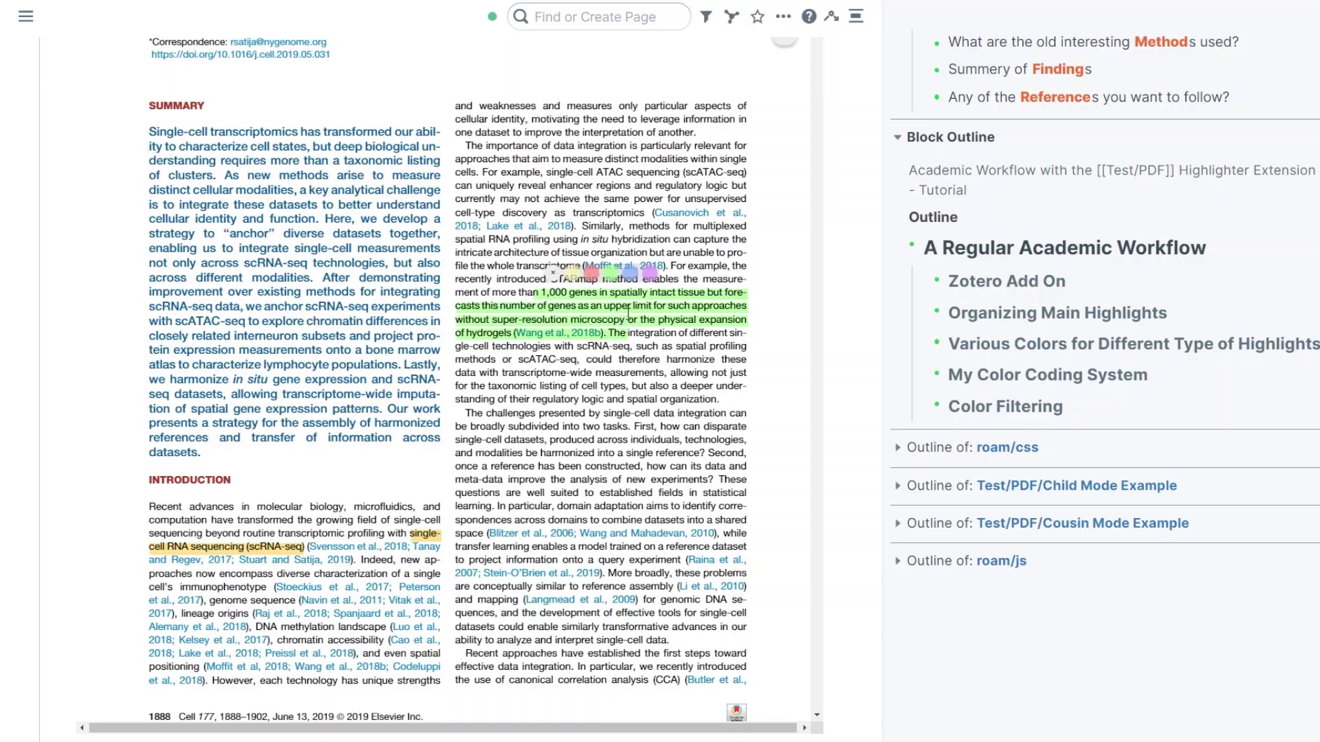
{"action": "left_click", "coordinate": [634, 278]}
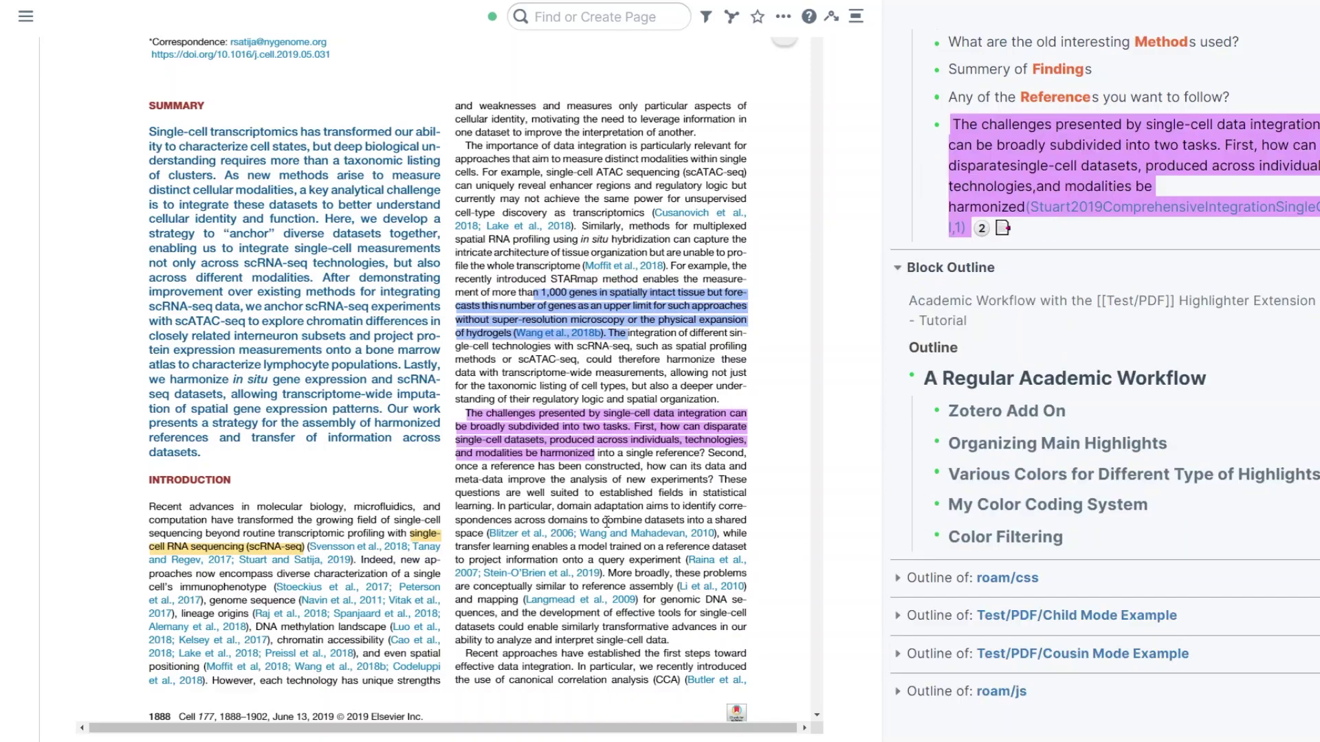
{"action": "scroll", "coordinate": [1035, 256], "scroll_direction": "up", "scroll_amount": 5}
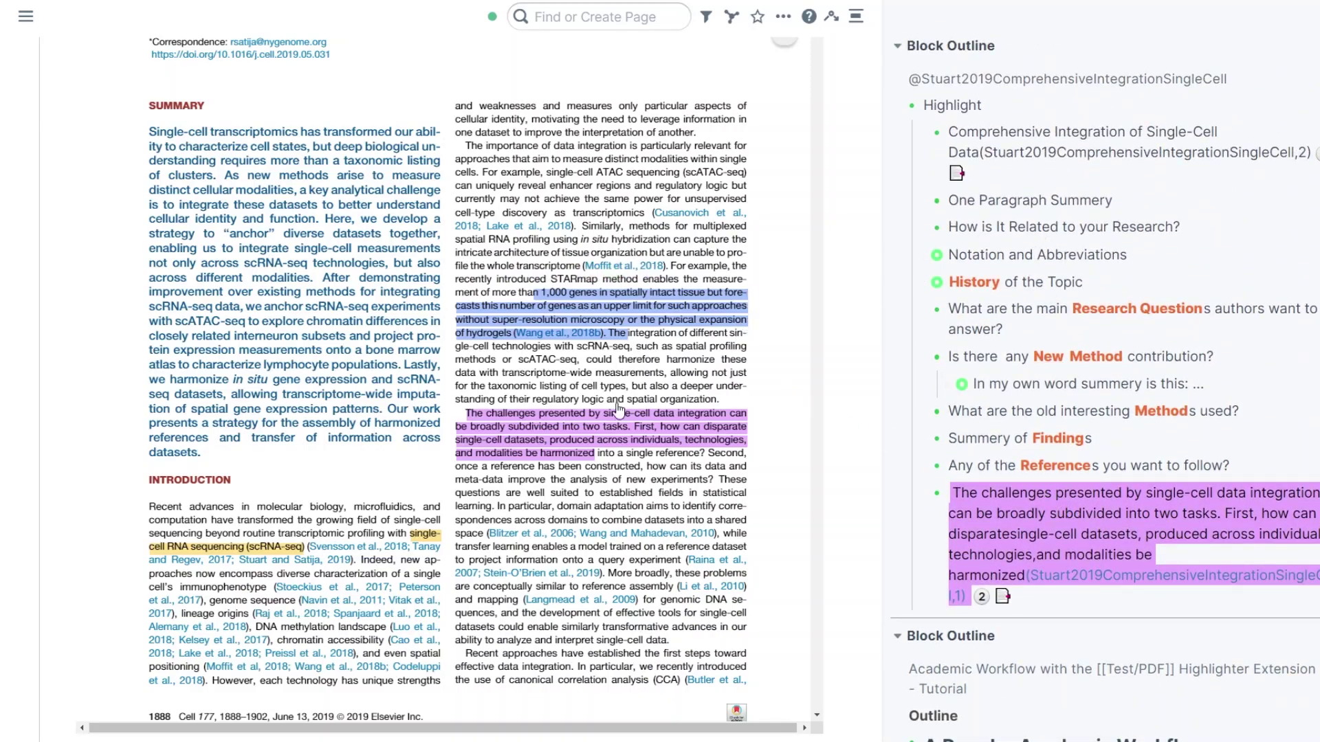
- Show the blue highlight's color choices and open the source text of the purple "The challenges presented" highlight block
{"action": "left_click", "coordinate": [589, 296]}
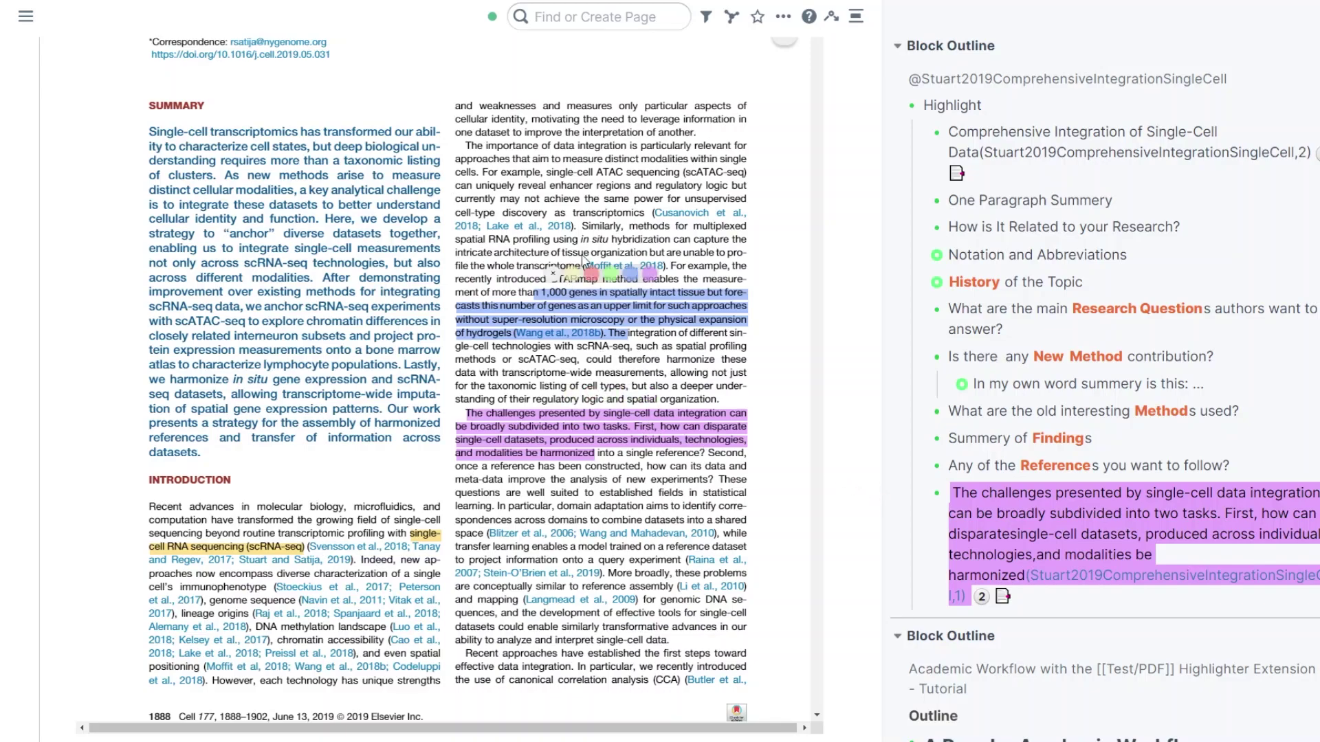
{"action": "left_click", "coordinate": [598, 385]}
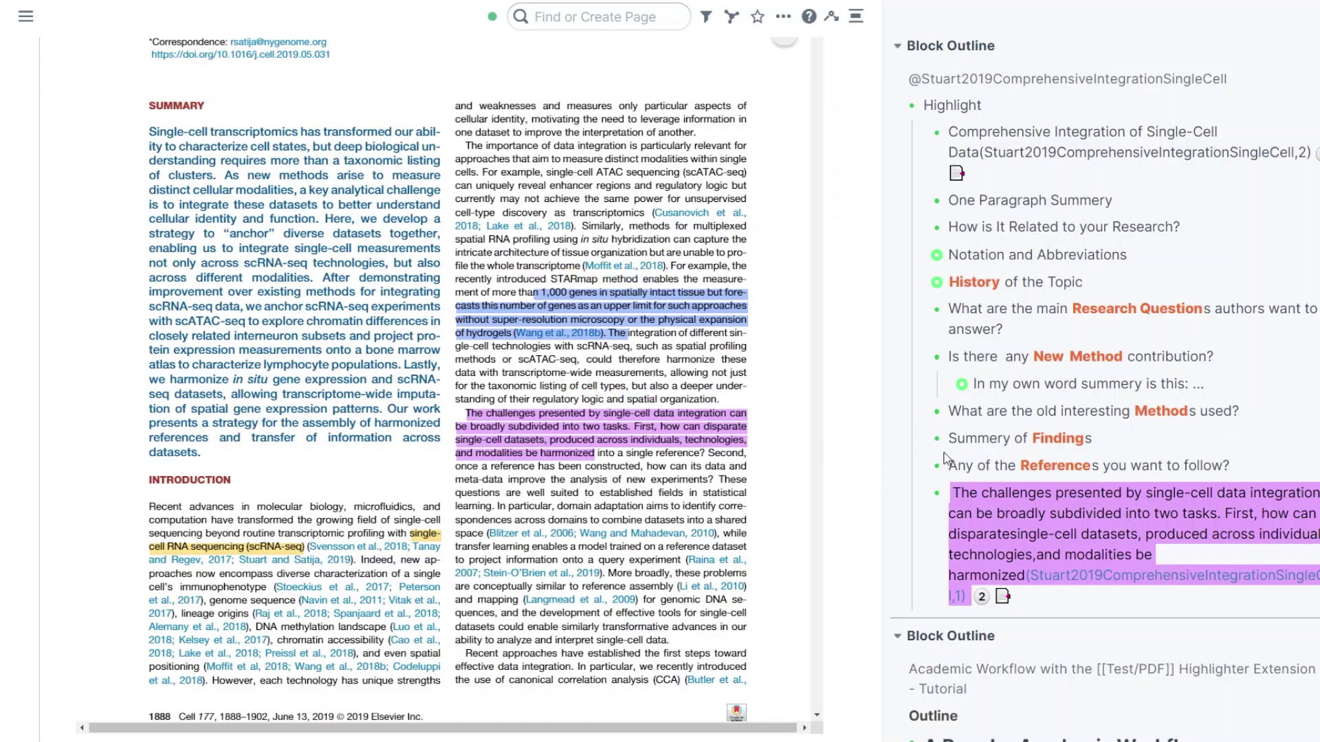
{"action": "left_click", "coordinate": [1053, 493]}
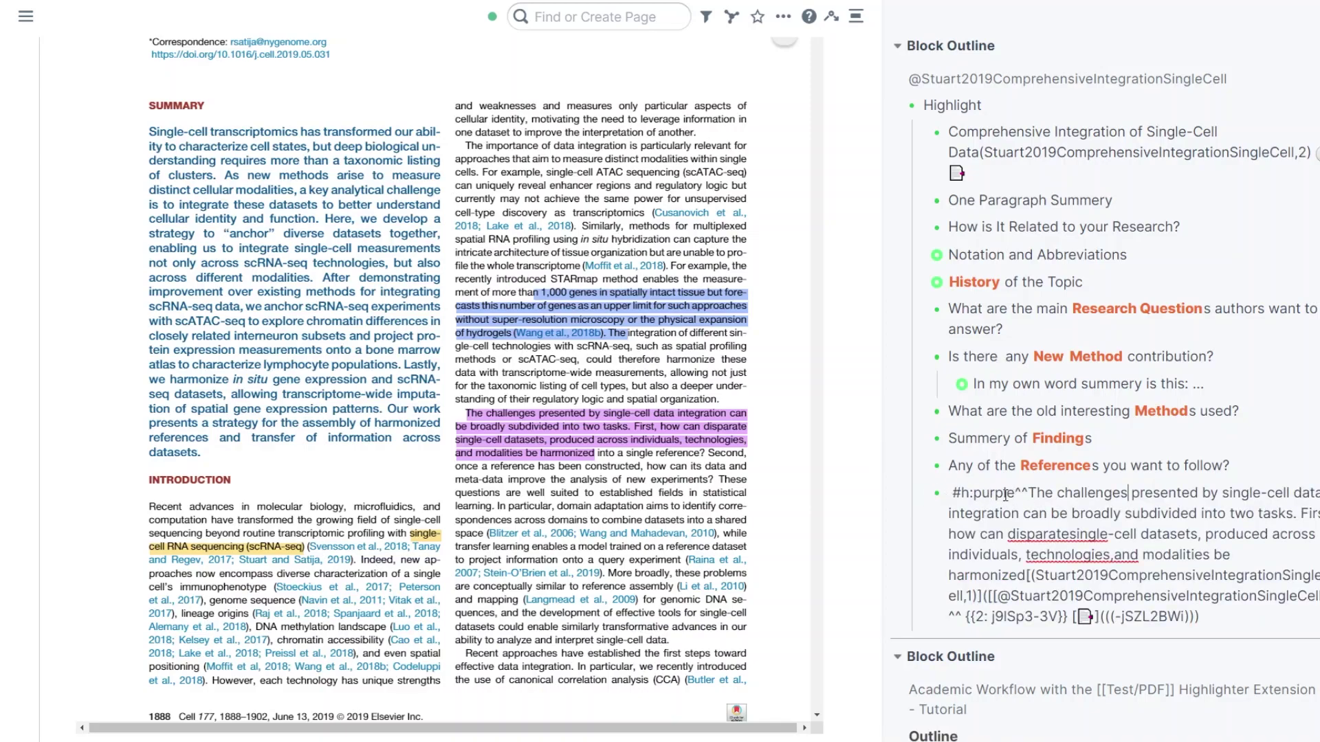
- On page 1889, highlight the sentences "Obtaining an accurate set of anchors..." and "Below, we briefly summarize the steps in our approach..."
{"action": "scroll", "coordinate": [627, 510], "scroll_direction": "down", "scroll_amount": 2}
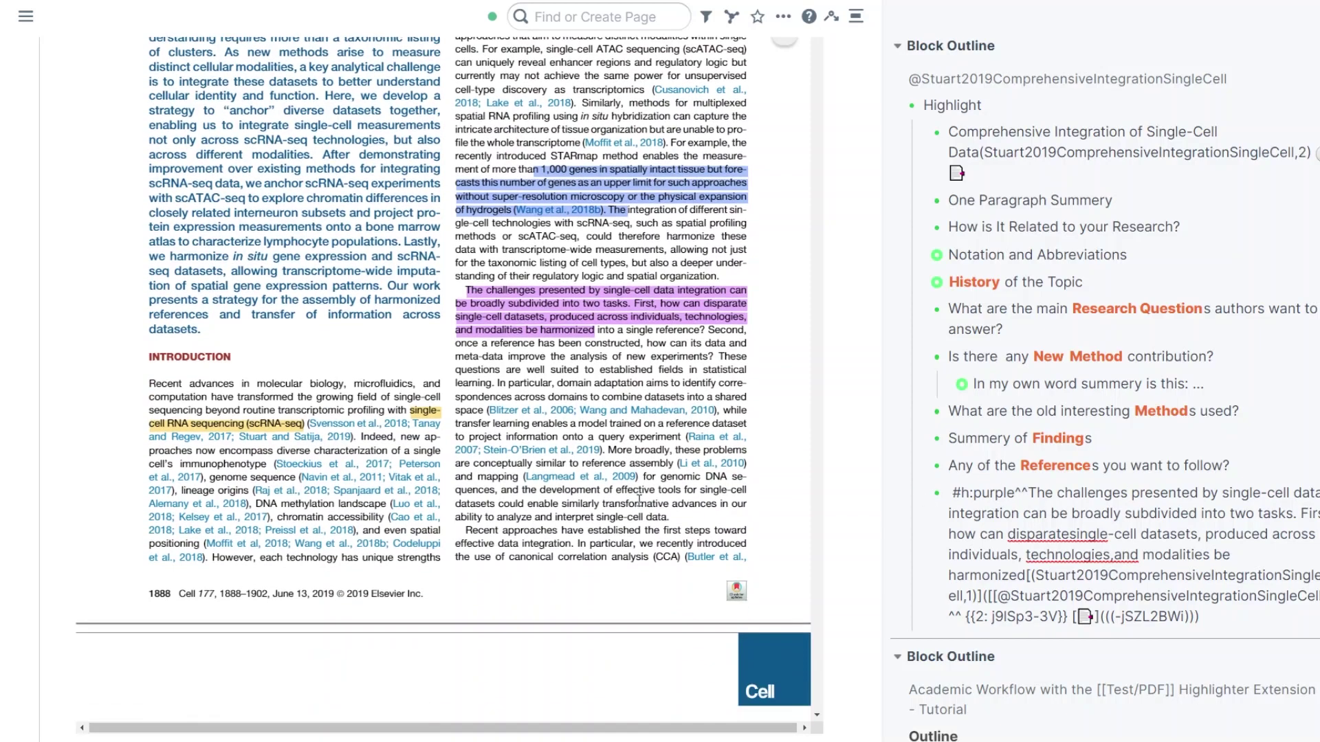
{"action": "scroll", "coordinate": [591, 447], "scroll_direction": "down", "scroll_amount": 2}
{"action": "scroll", "coordinate": [600, 440], "scroll_direction": "down", "scroll_amount": 8}
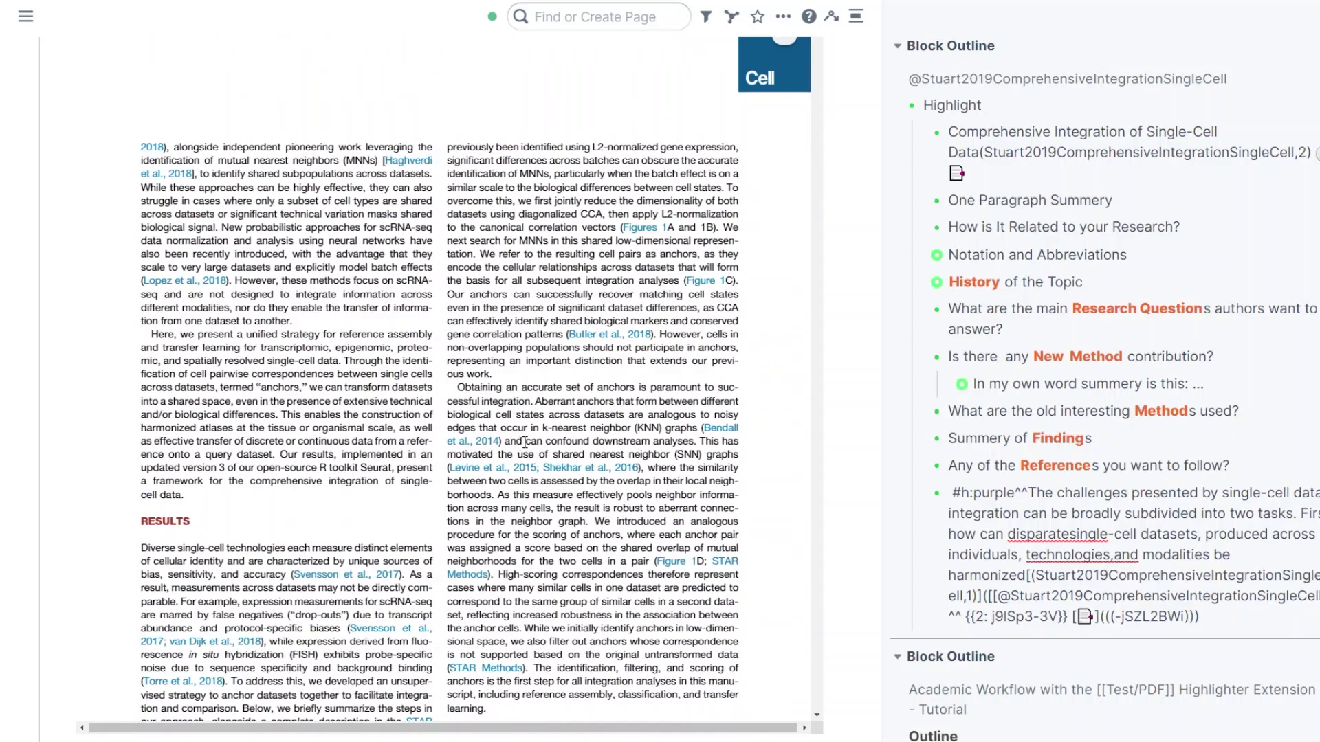
{"action": "scroll", "coordinate": [522, 447], "scroll_direction": "down", "scroll_amount": 4}
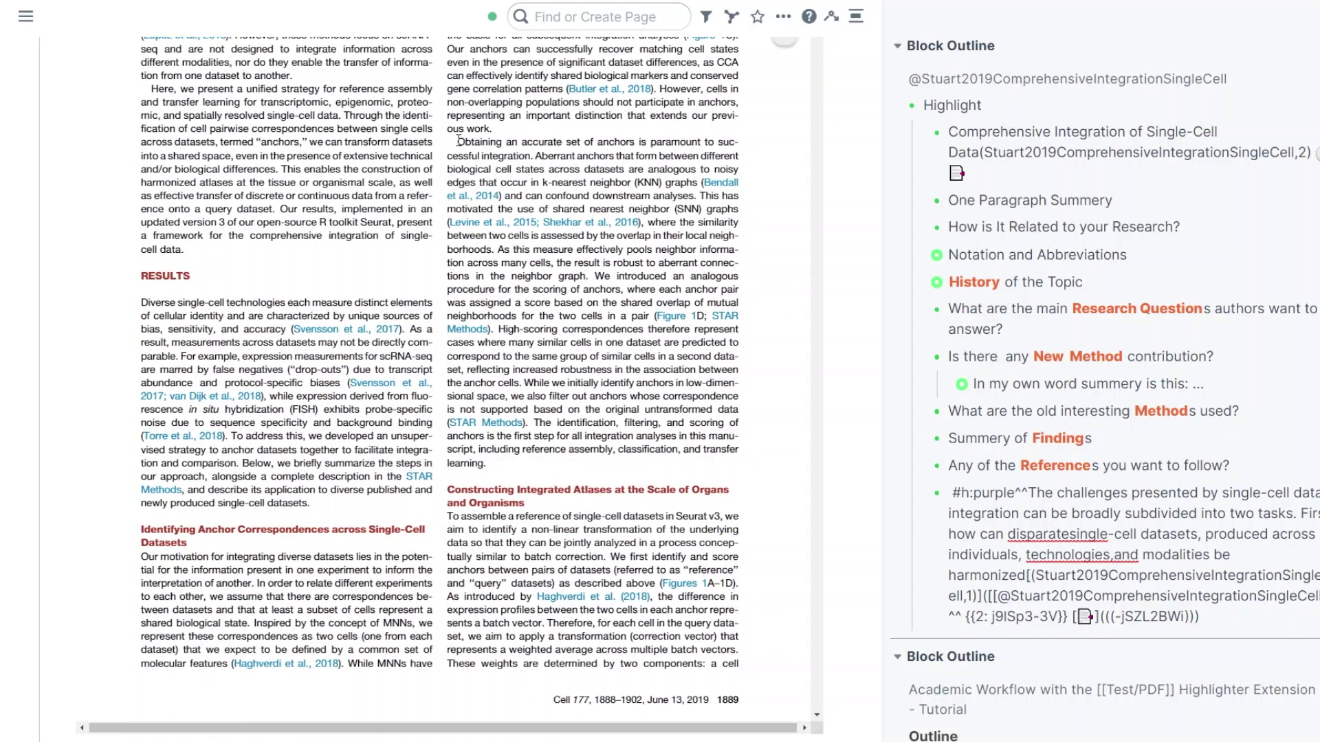
{"action": "left_click_drag", "start_coordinate": [458, 142], "coordinate": [535, 153]}
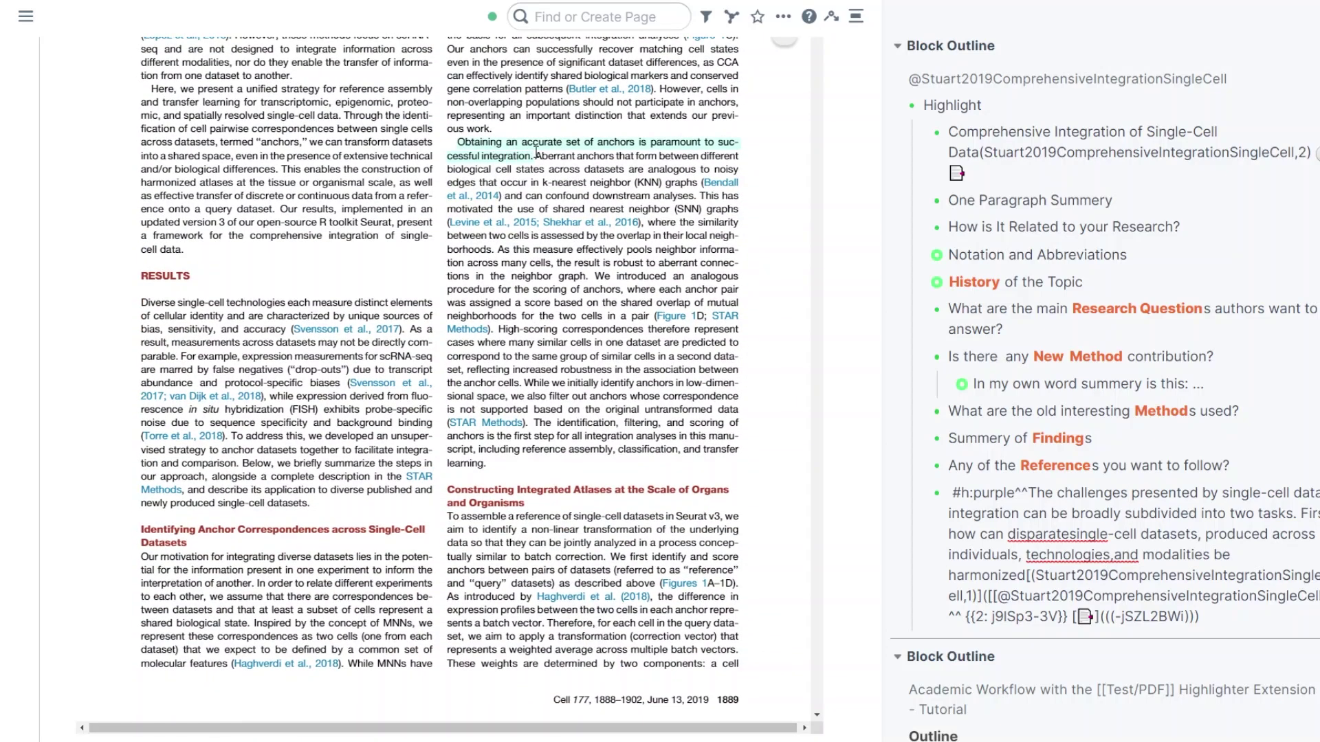
{"action": "left_click", "coordinate": [574, 141]}
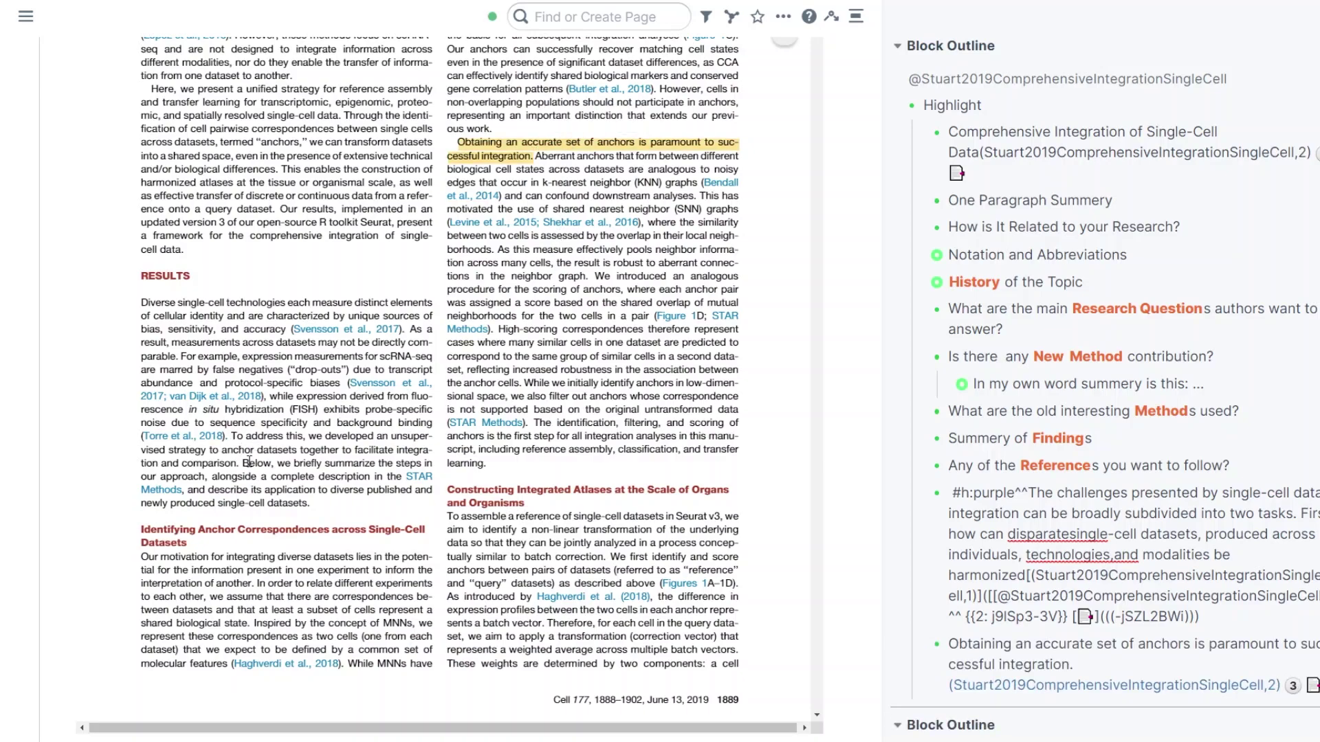
{"action": "left_click_drag", "start_coordinate": [249, 462], "coordinate": [313, 510]}
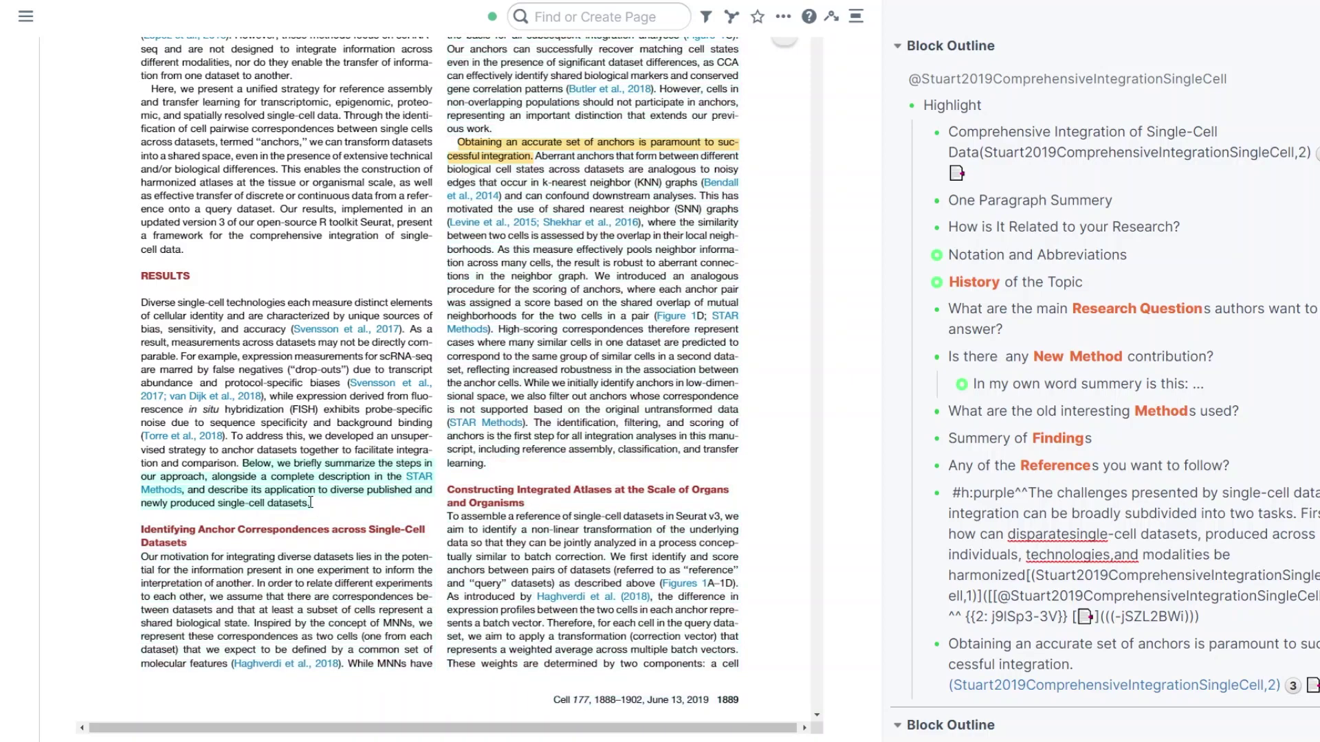
{"action": "left_click", "coordinate": [287, 437]}
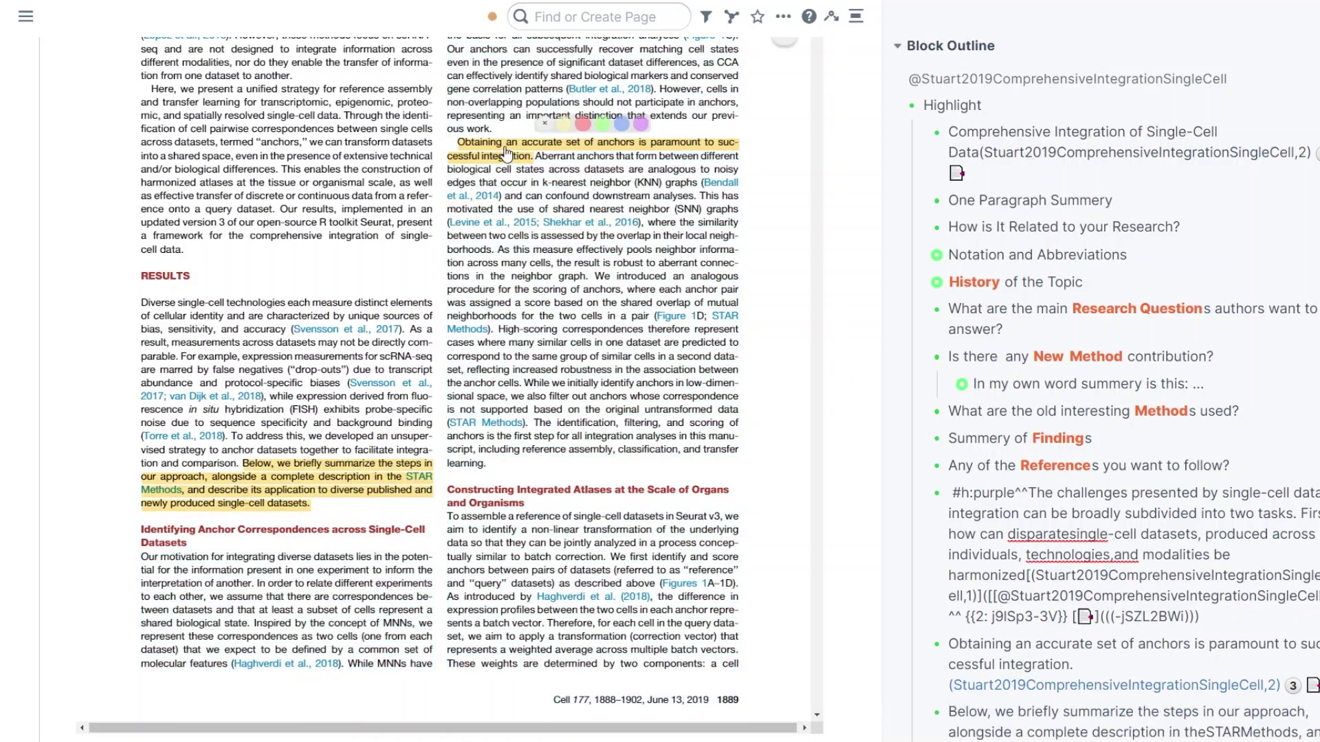
- Recolor both new highlights on page 1889 red
{"action": "left_click", "coordinate": [588, 141]}
{"action": "left_click", "coordinate": [277, 466]}
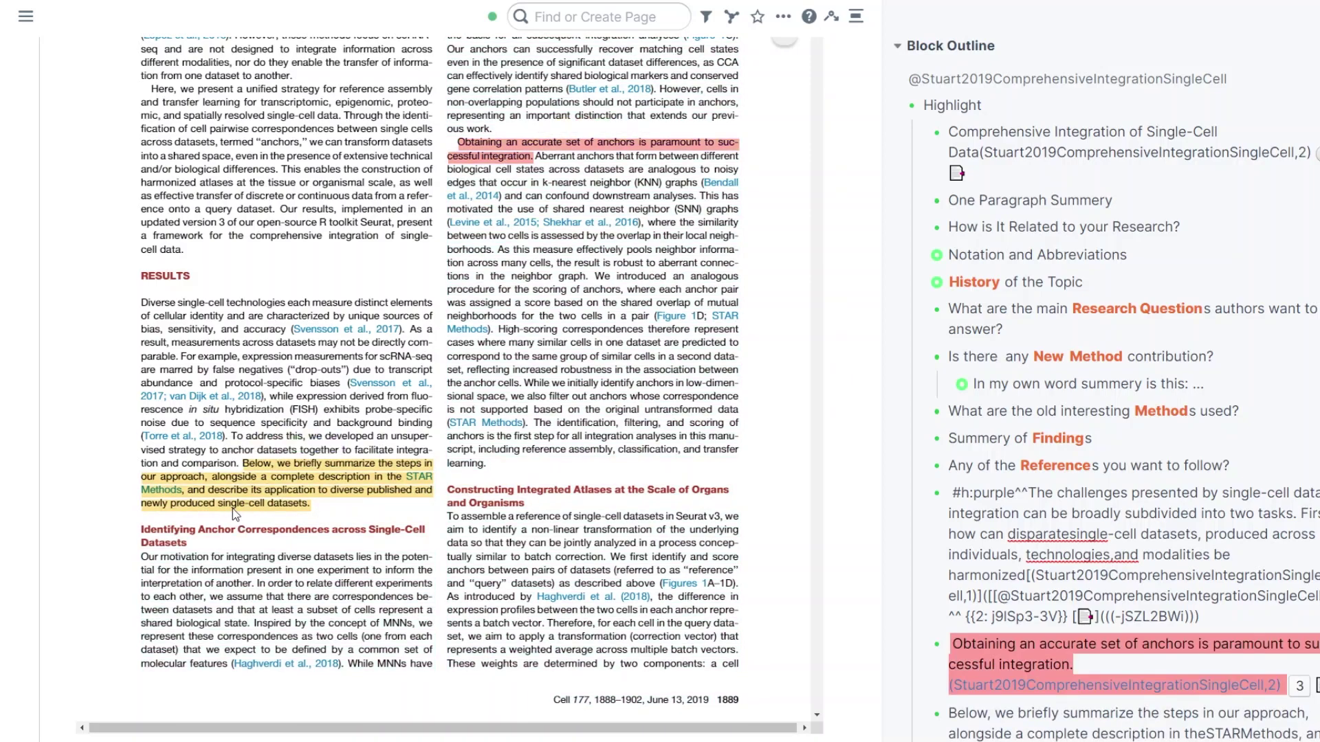
{"action": "left_click", "coordinate": [285, 450]}
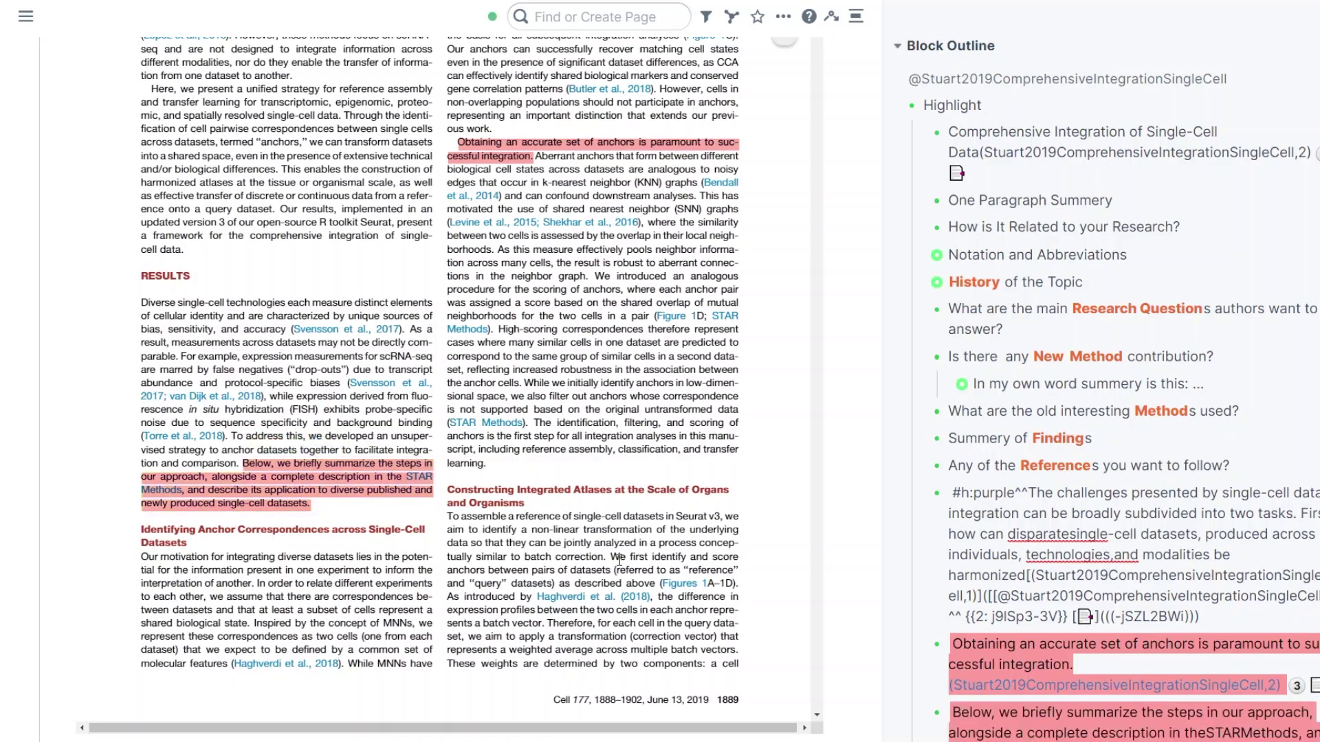
- Highlight the figure reference "S1D" in the text on page 1890 and color it blue
{"action": "scroll", "coordinate": [525, 537], "scroll_direction": "down", "scroll_amount": 20}
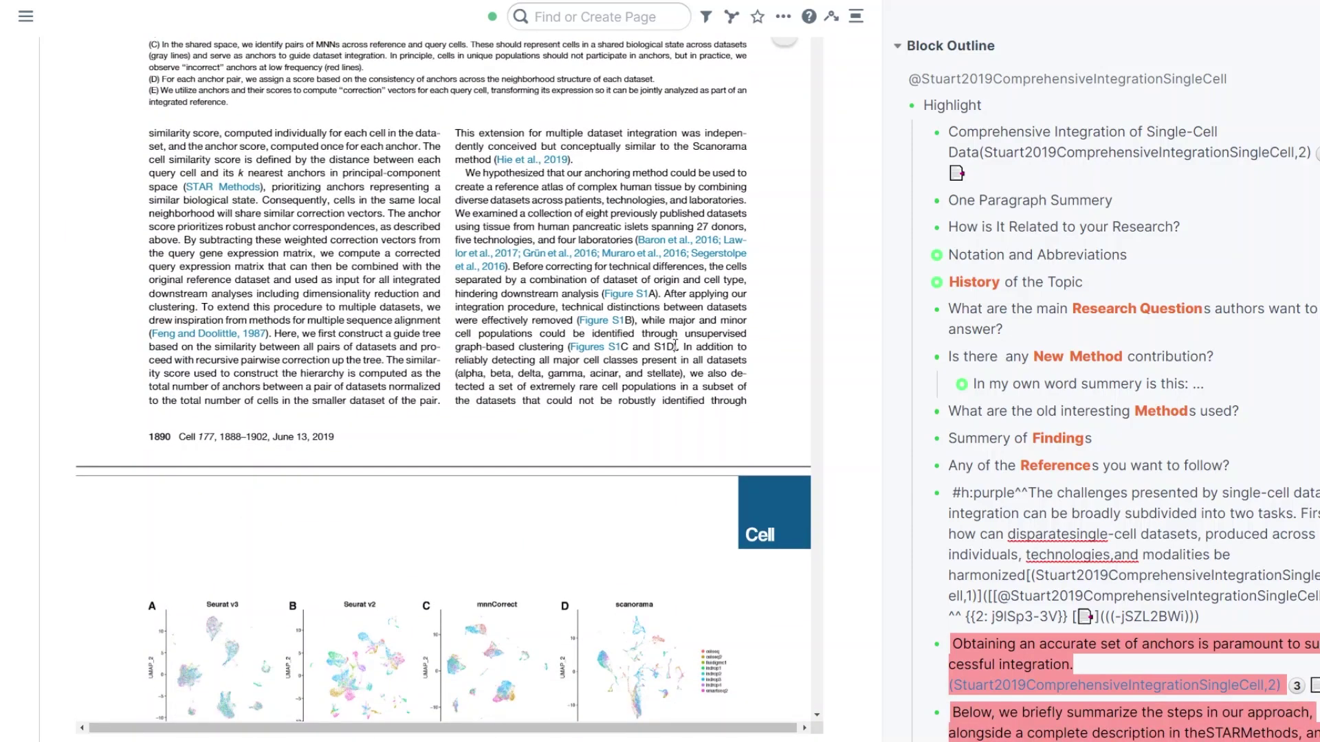
{"action": "double_click", "coordinate": [656, 348]}
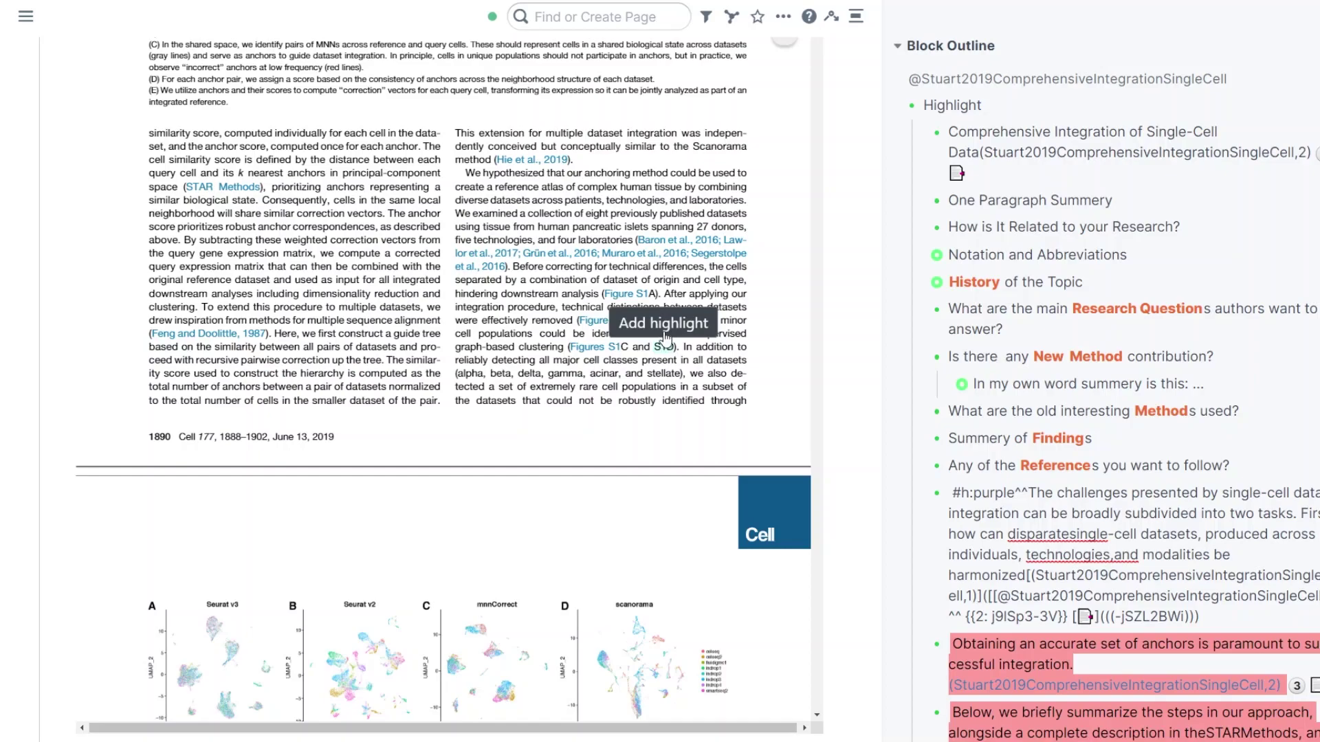
{"action": "left_click", "coordinate": [663, 324]}
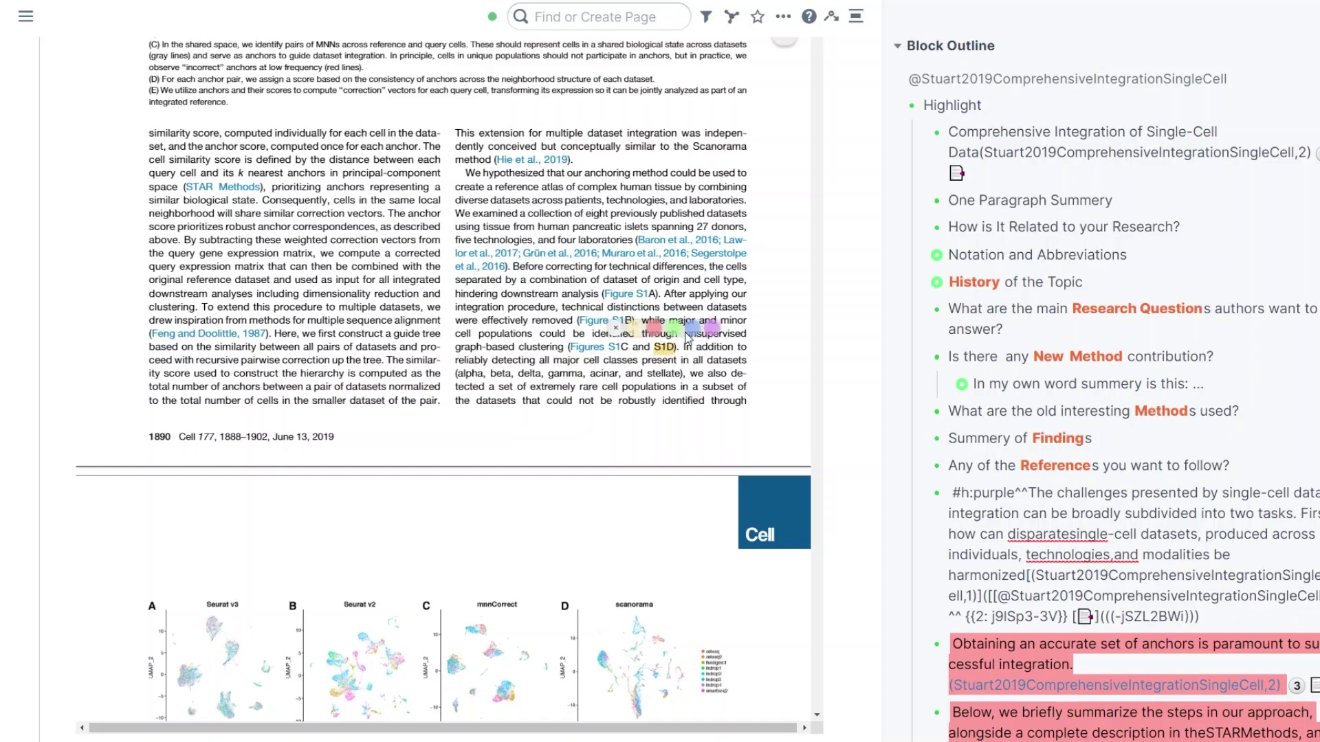
{"action": "left_click", "coordinate": [692, 329]}
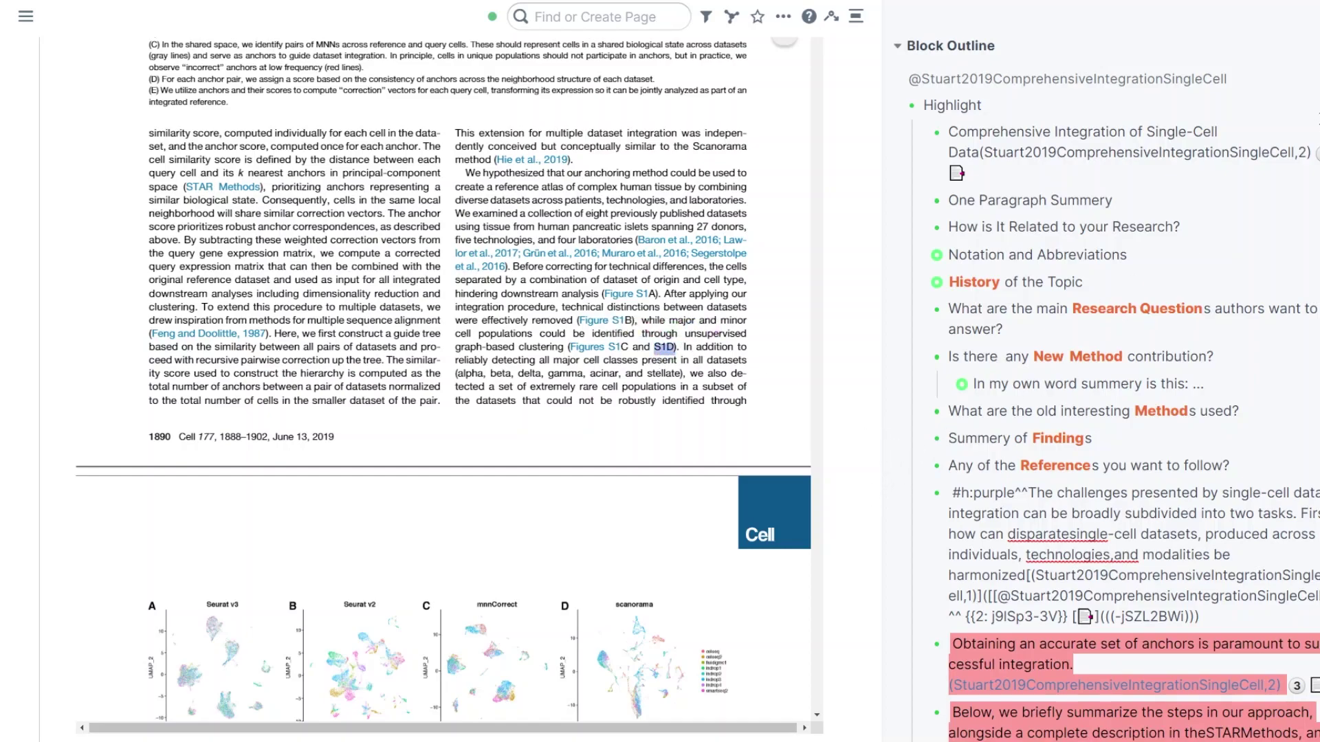
- Filter the paper's Highlight block outline to include only blocks tagged h:red
{"action": "left_click", "coordinate": [1302, 104]}
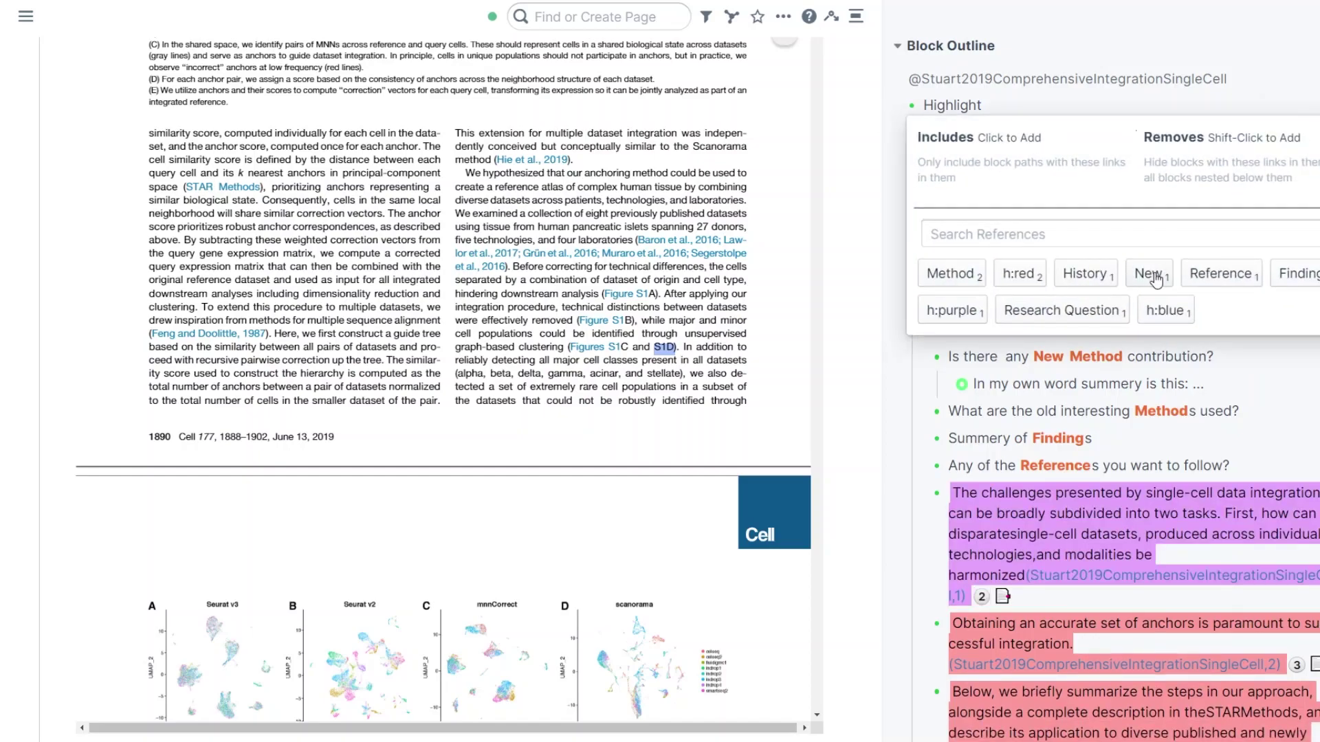
{"action": "left_click", "coordinate": [1018, 274]}
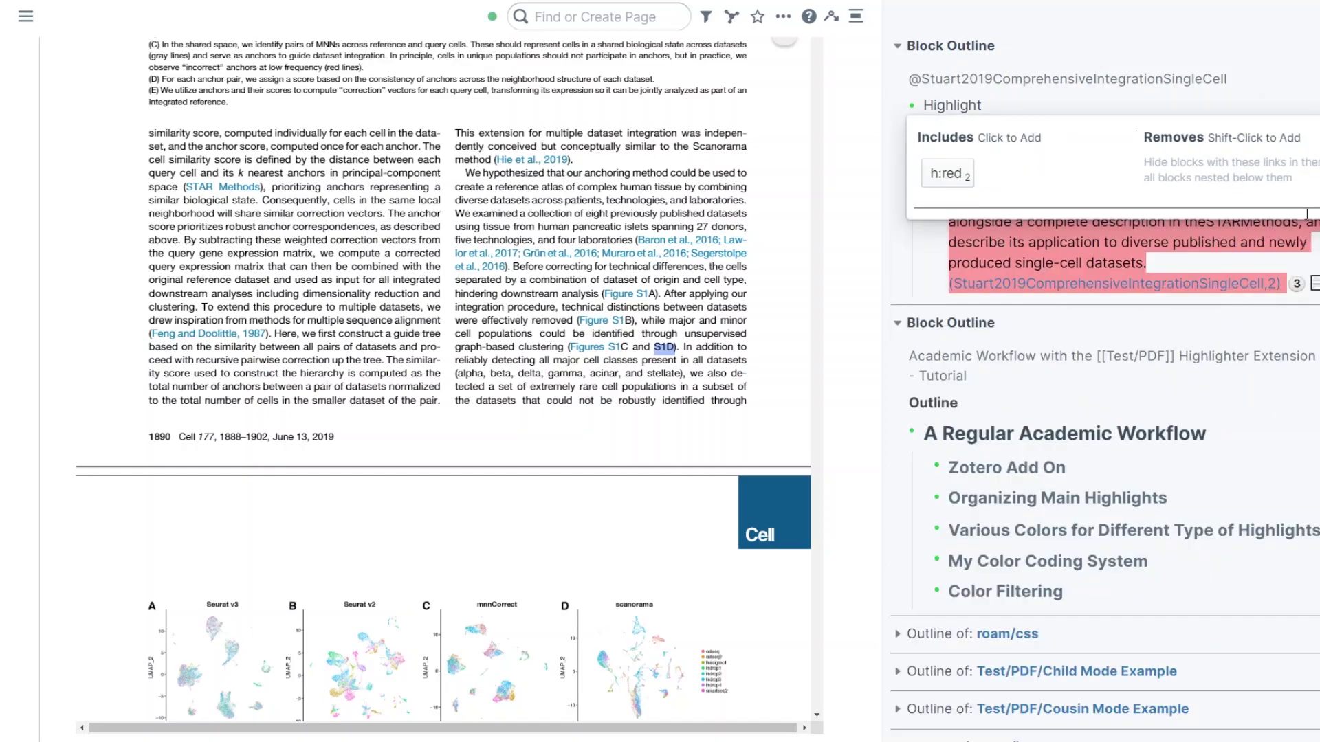
{"action": "left_click", "coordinate": [903, 277]}
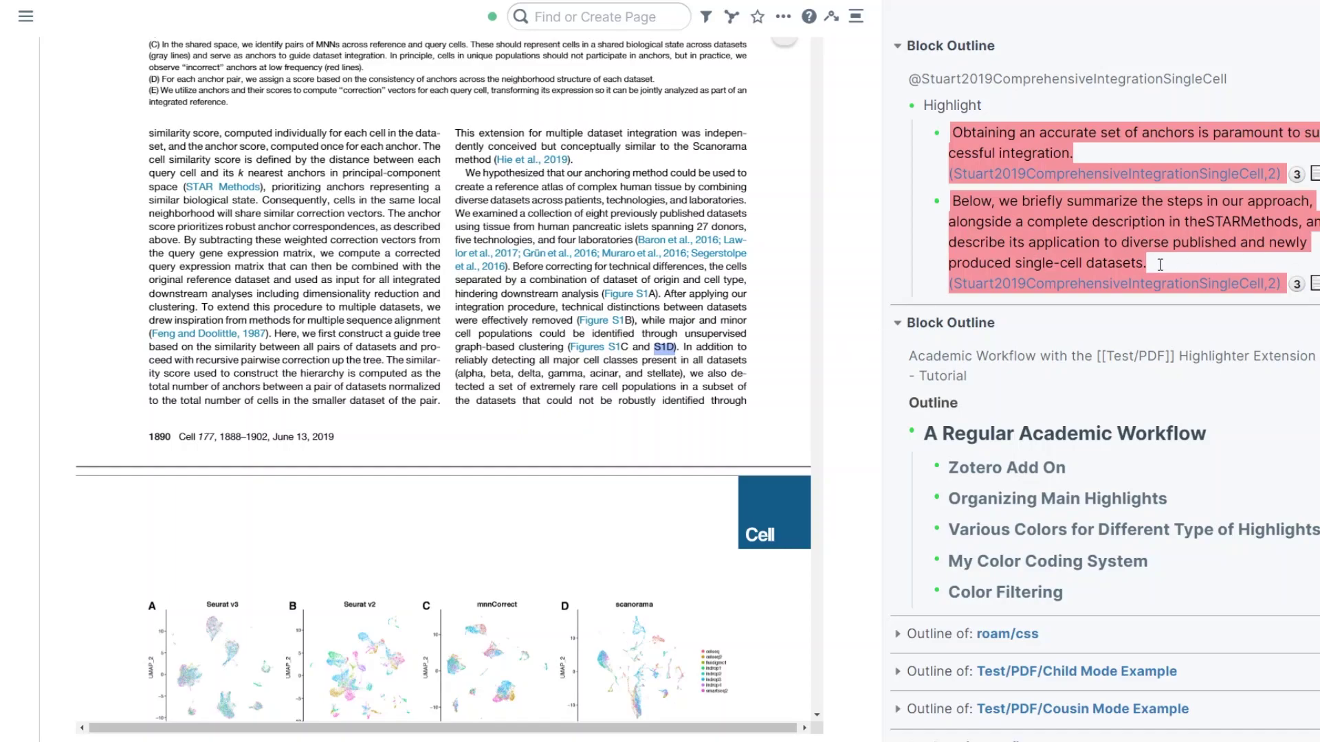
- Inspect the source text of the red "Below, we briefly summarize" block and return to the PDF's cover page
{"action": "left_click", "coordinate": [1147, 243]}
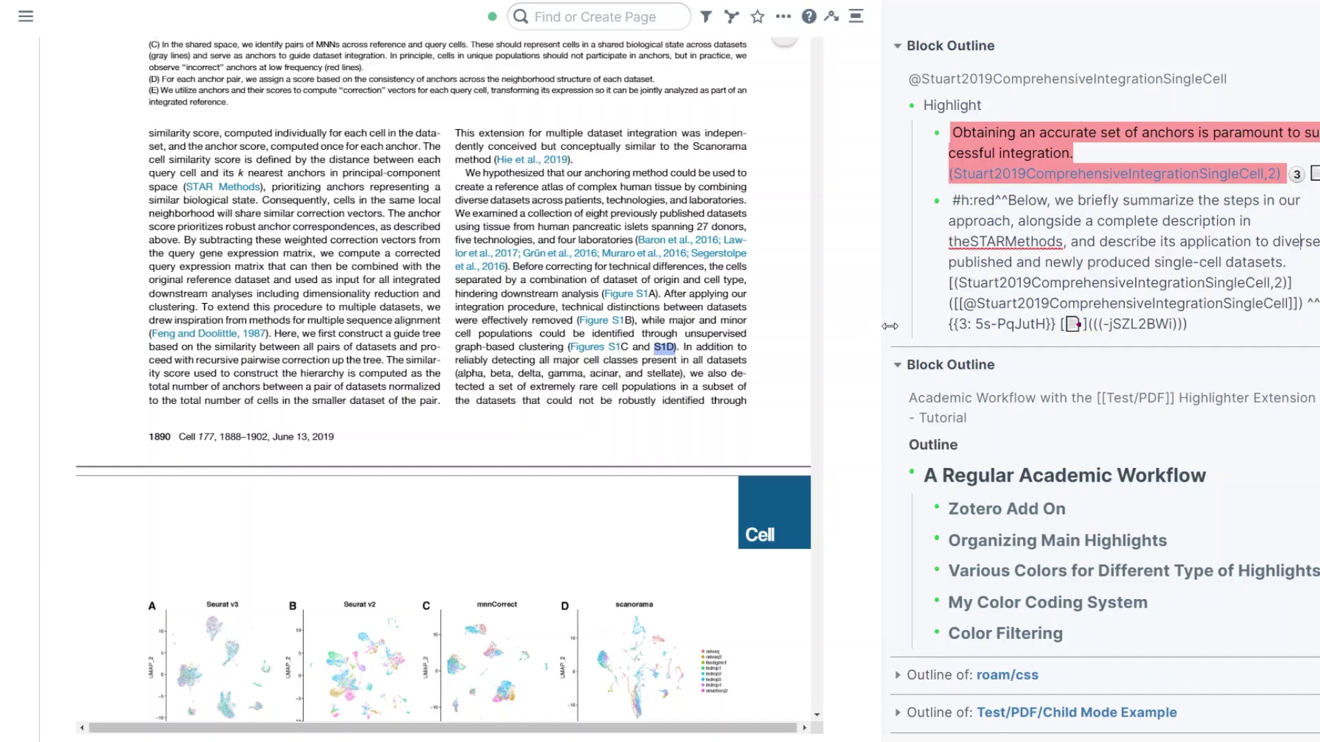
{"action": "left_click", "coordinate": [871, 373]}
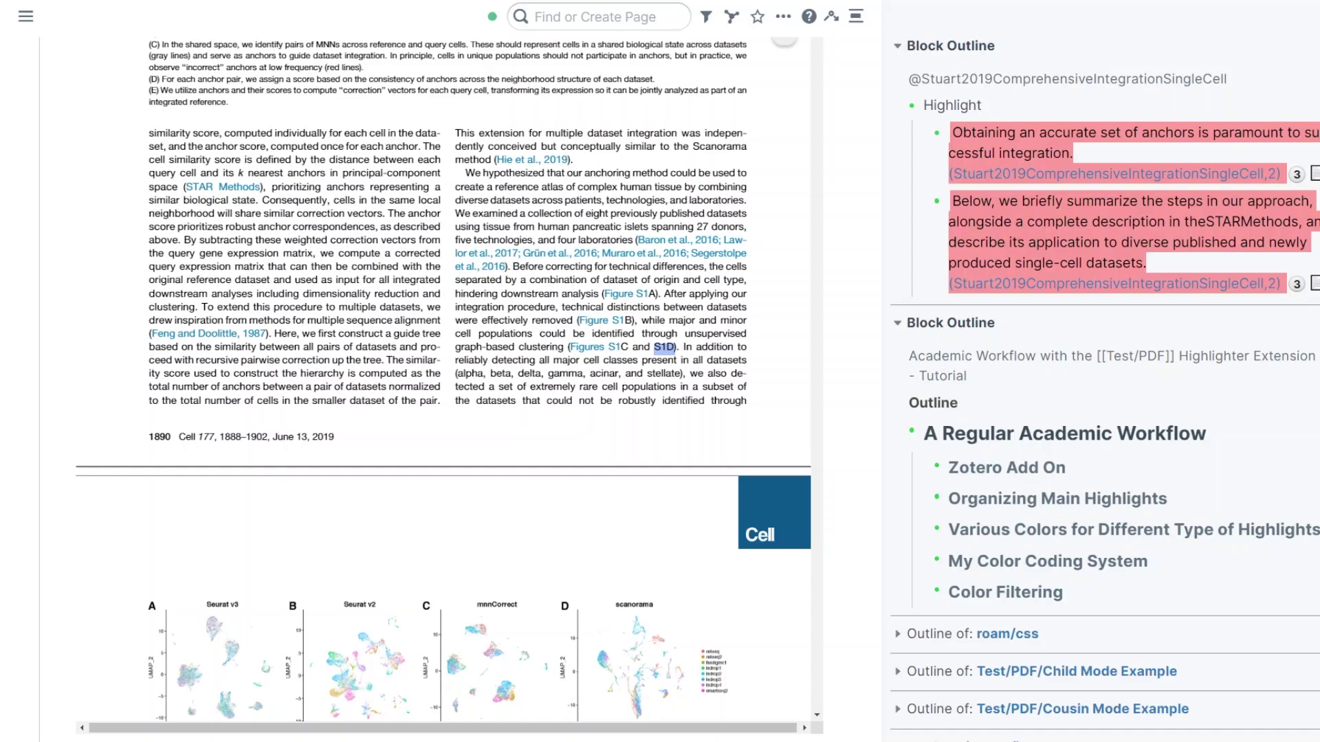
{"action": "scroll", "coordinate": [446, 385], "scroll_direction": "up", "scroll_amount": 5}
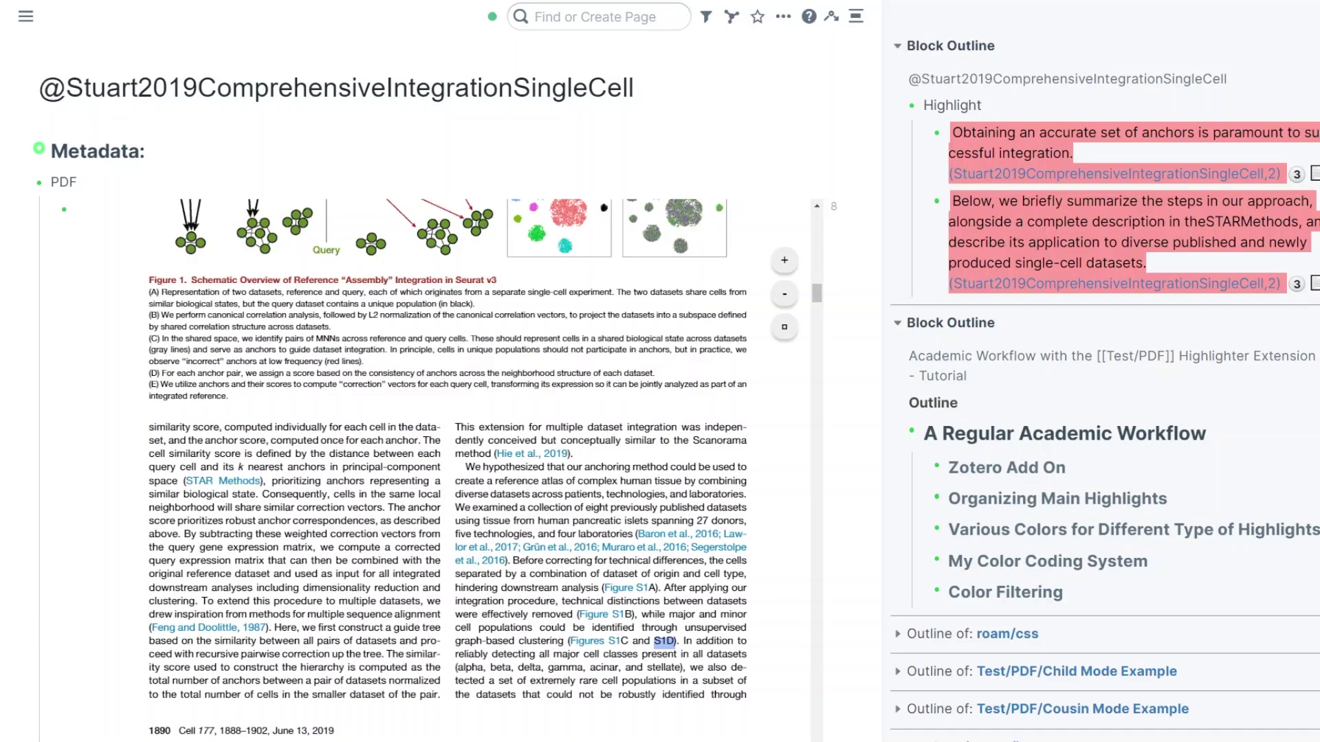
{"action": "left_click_drag", "start_coordinate": [817, 293], "coordinate": [833, 216]}
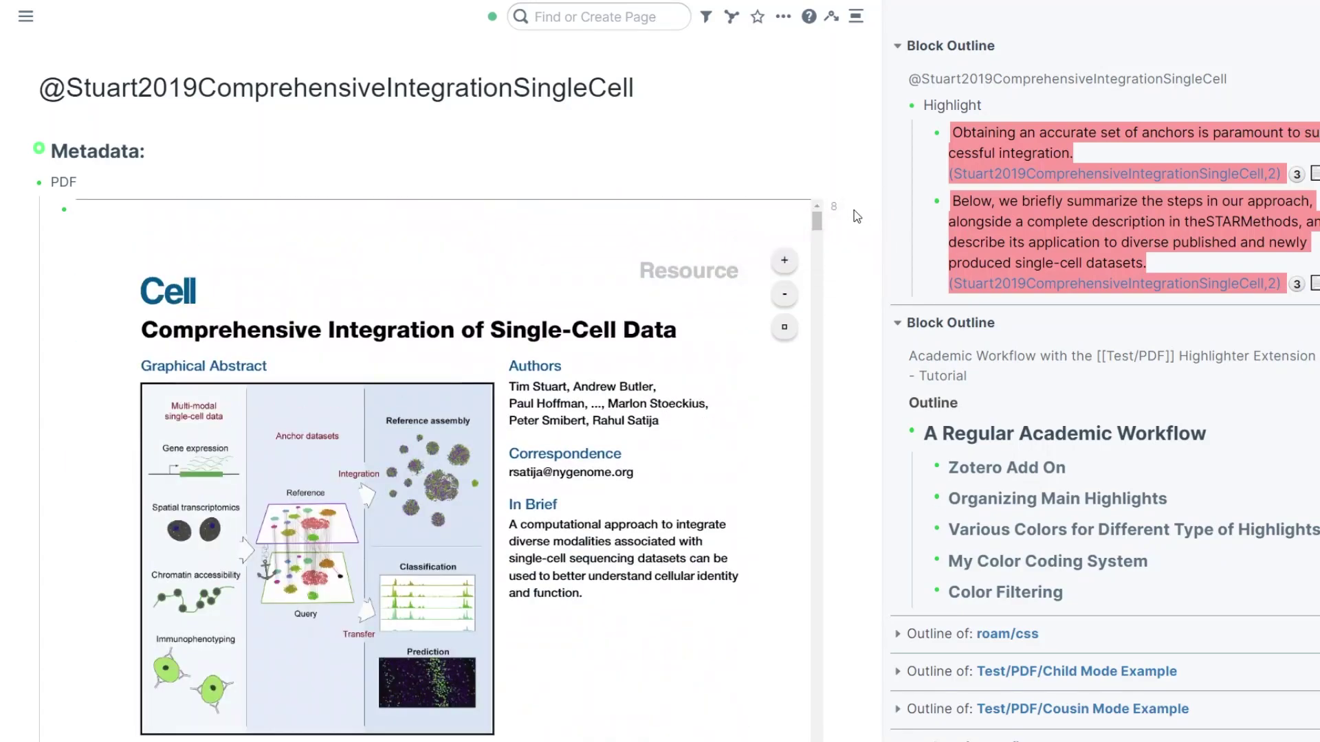